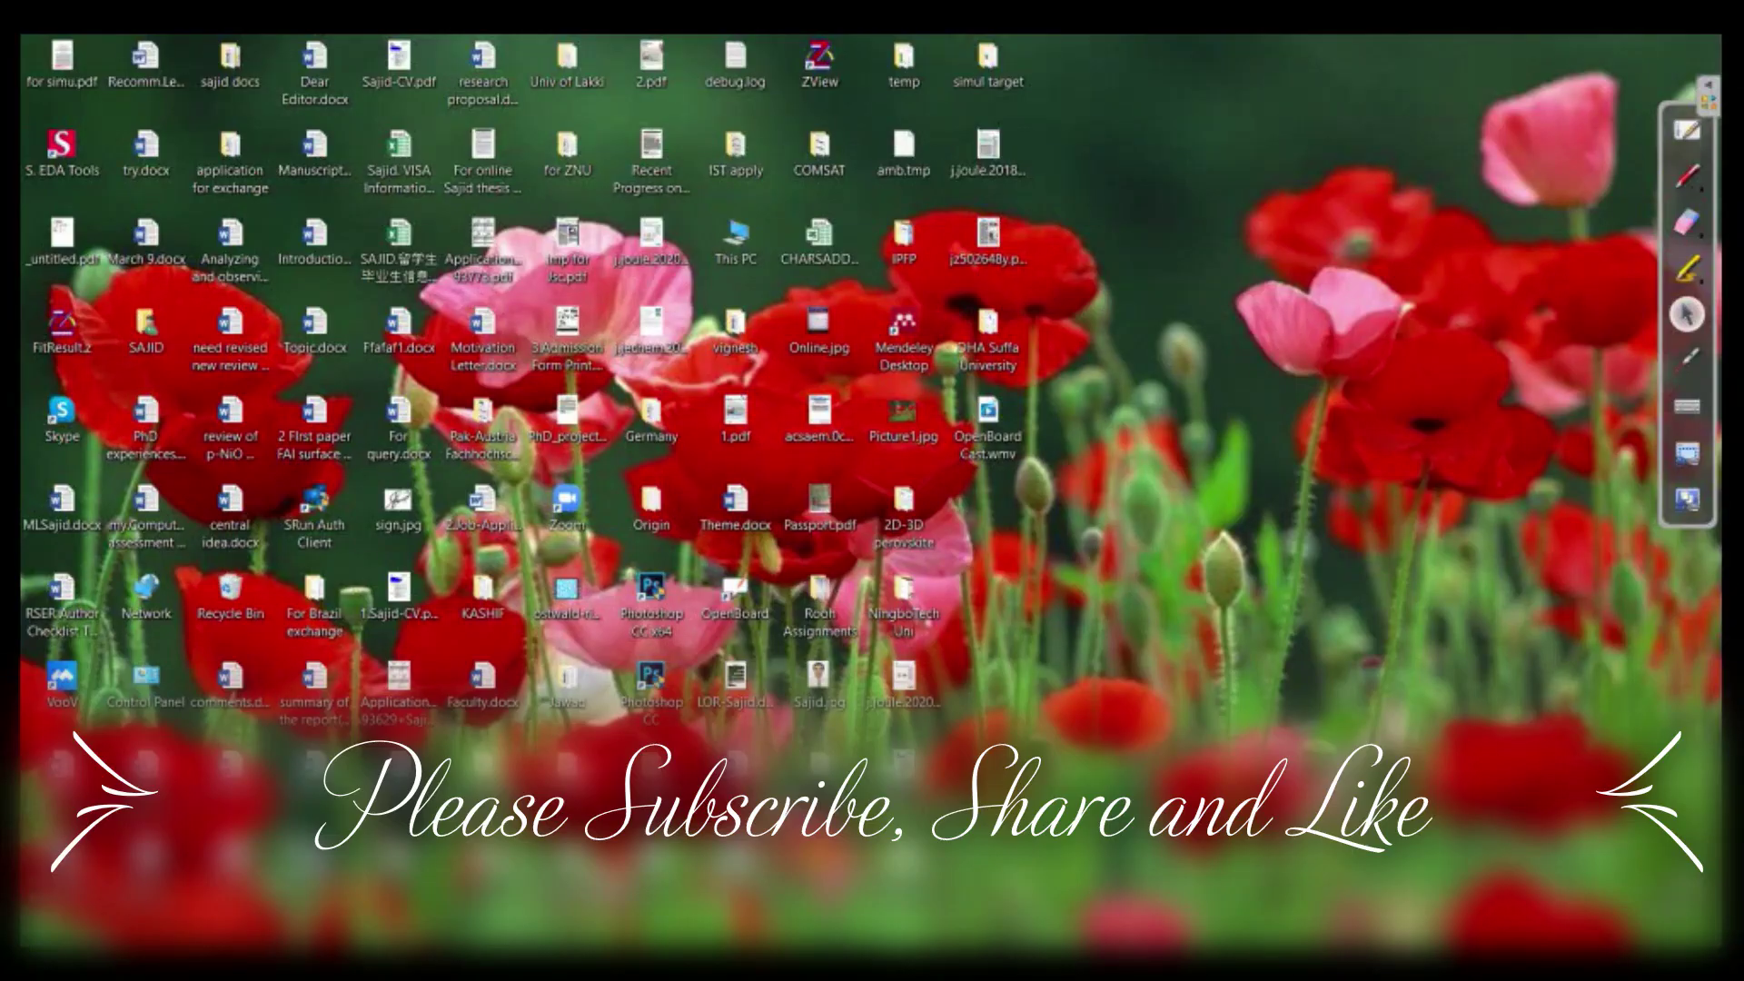
Step: Launch wxAMPS and accept the ambient settings: 300 K, AM1_5G 1 sun light, and the Light0_1.5_2.vol bias voltages
double_click(819, 861)
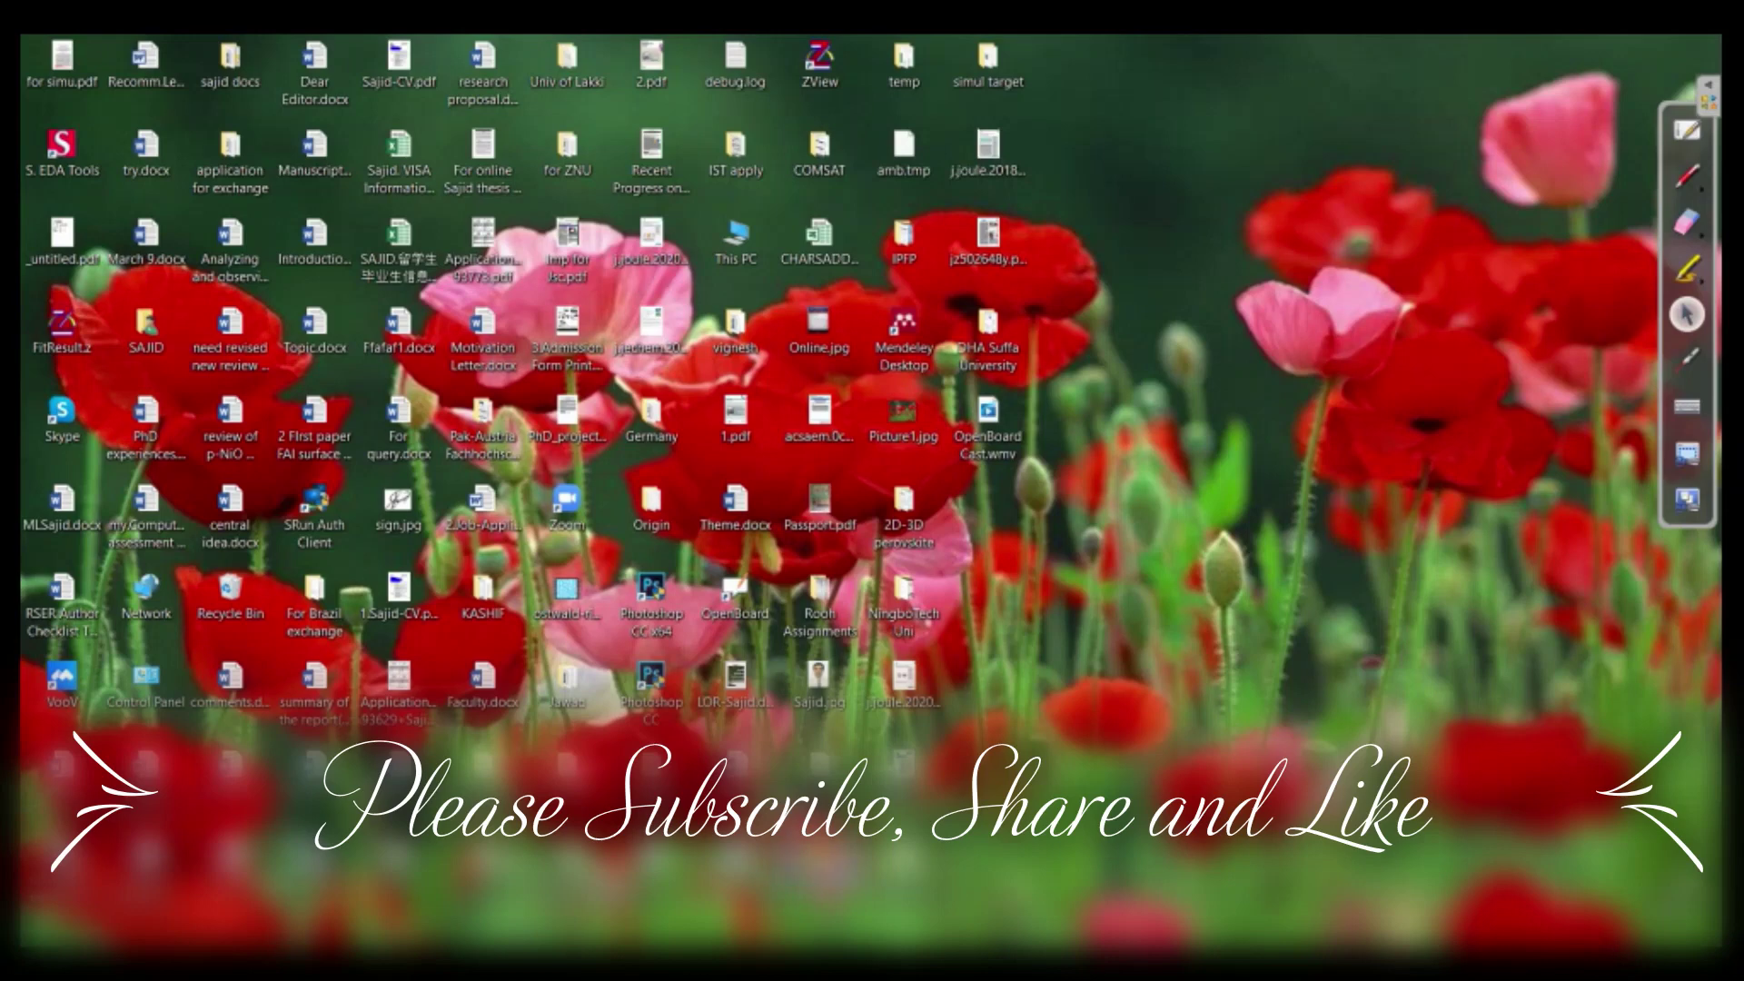
drag(817, 358, 942, 294)
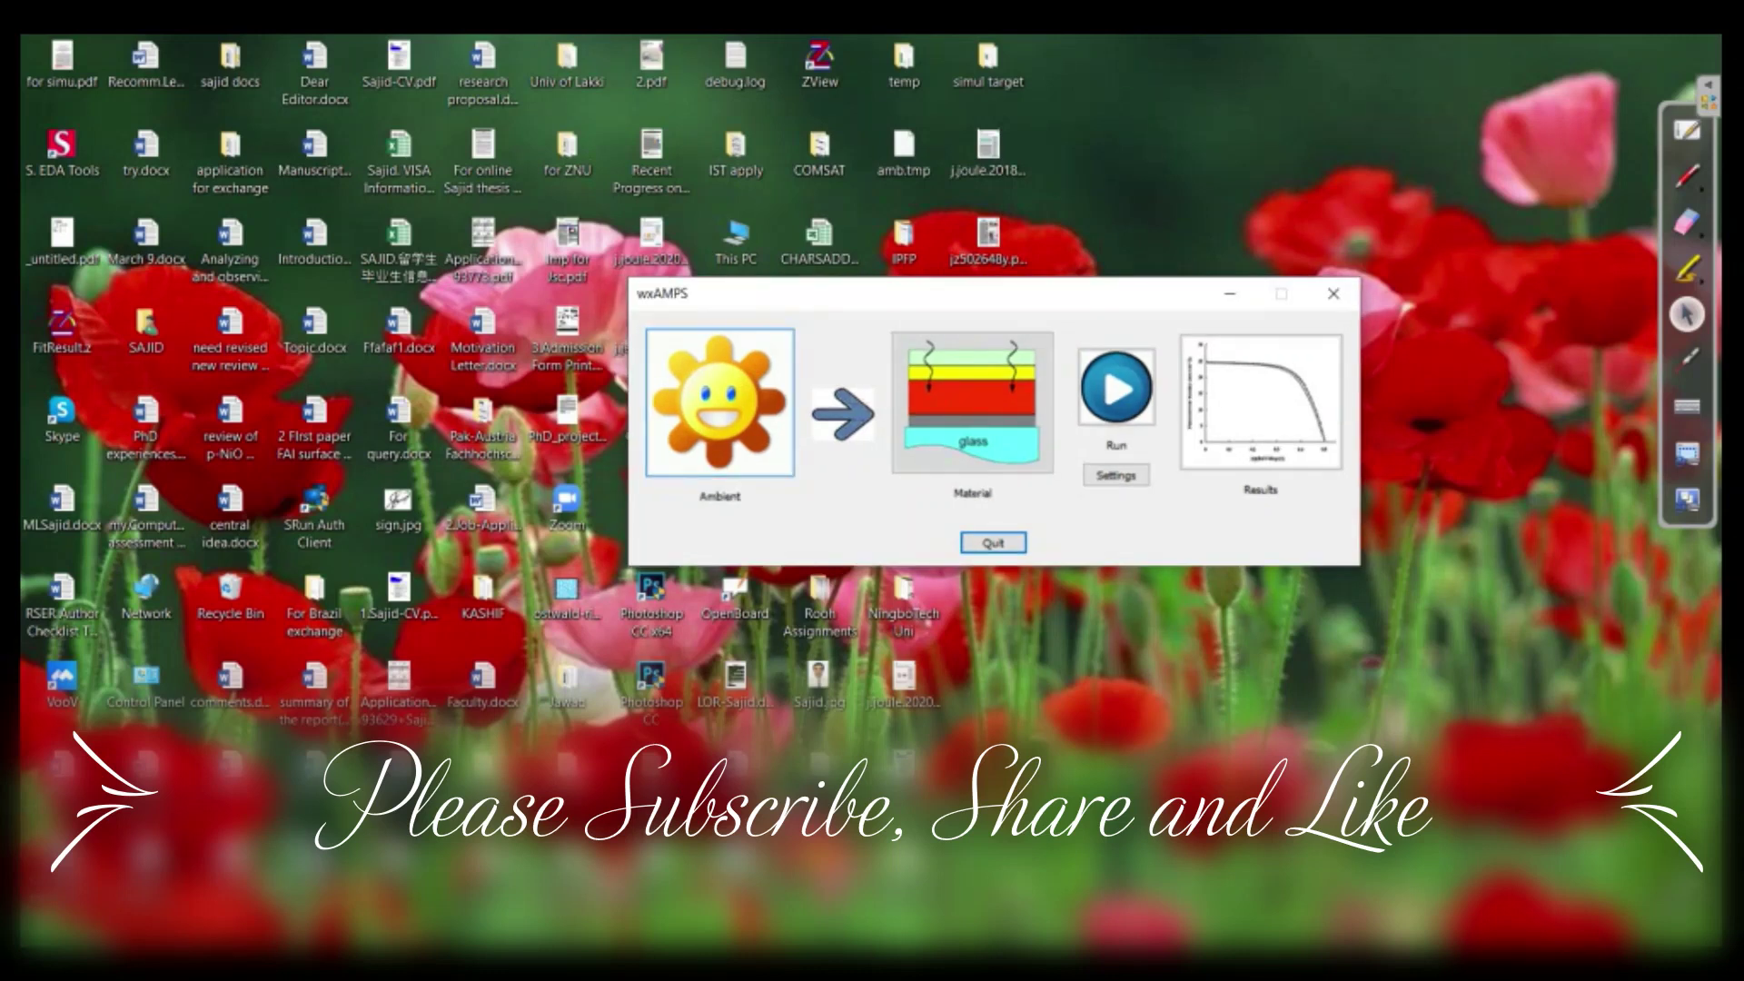
click(720, 402)
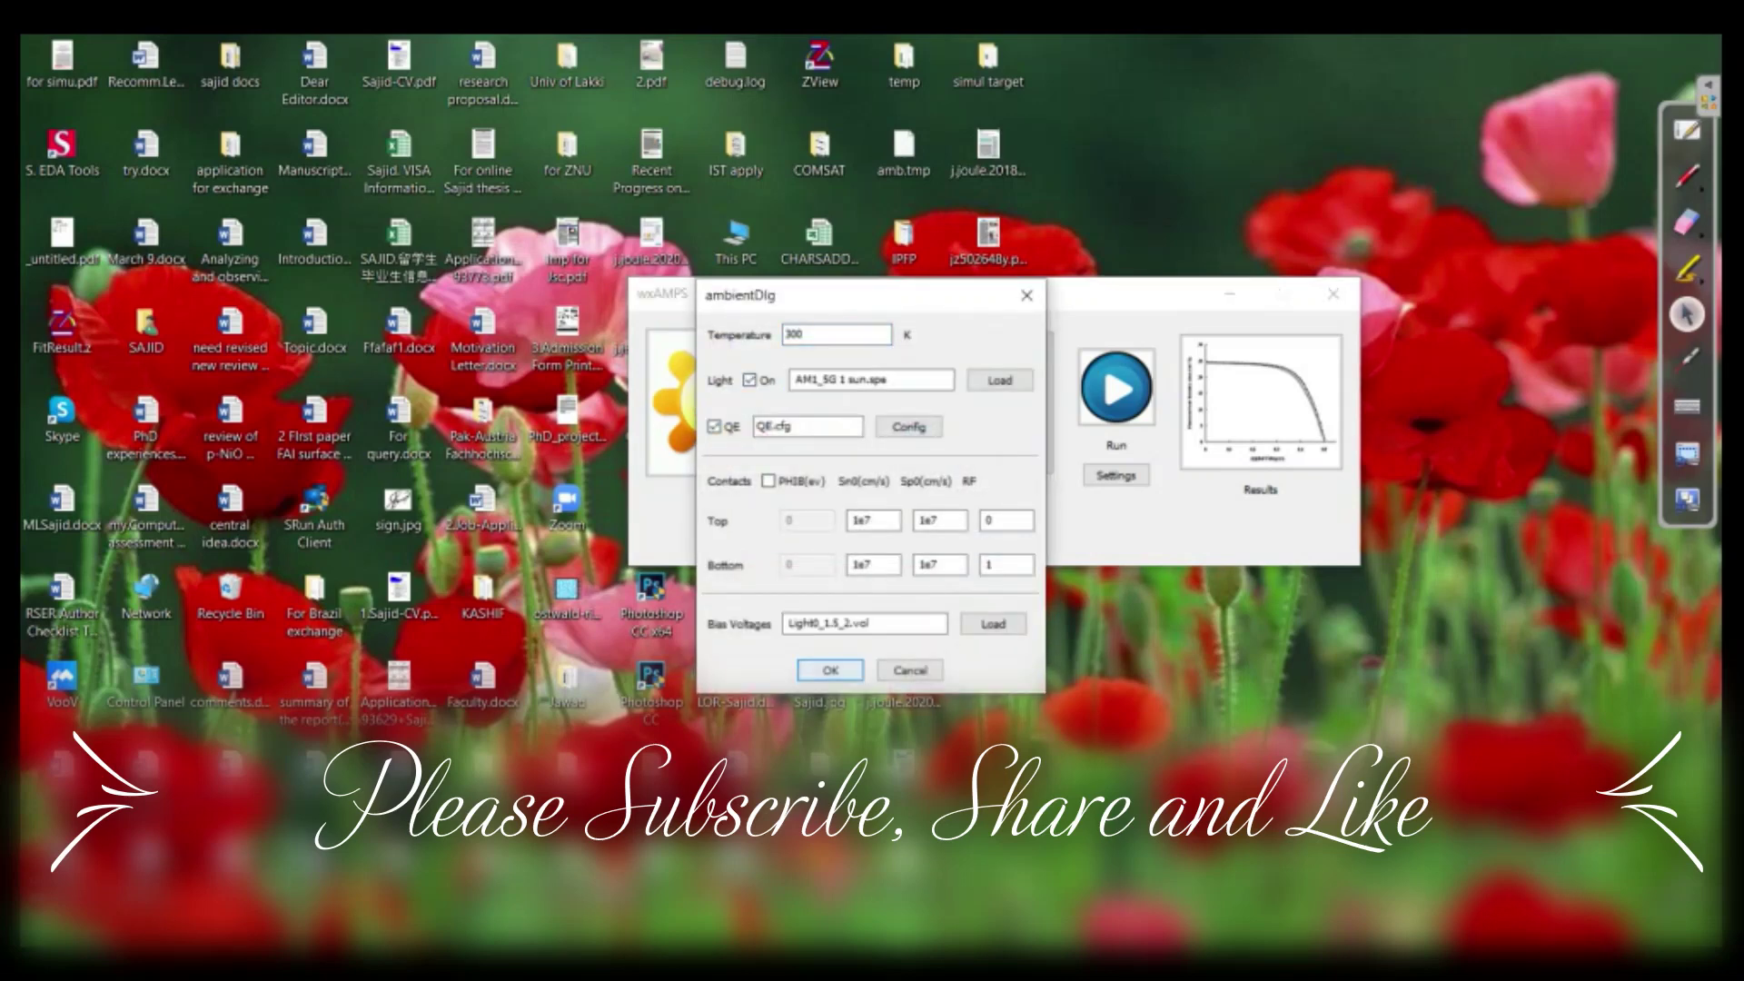
click(830, 670)
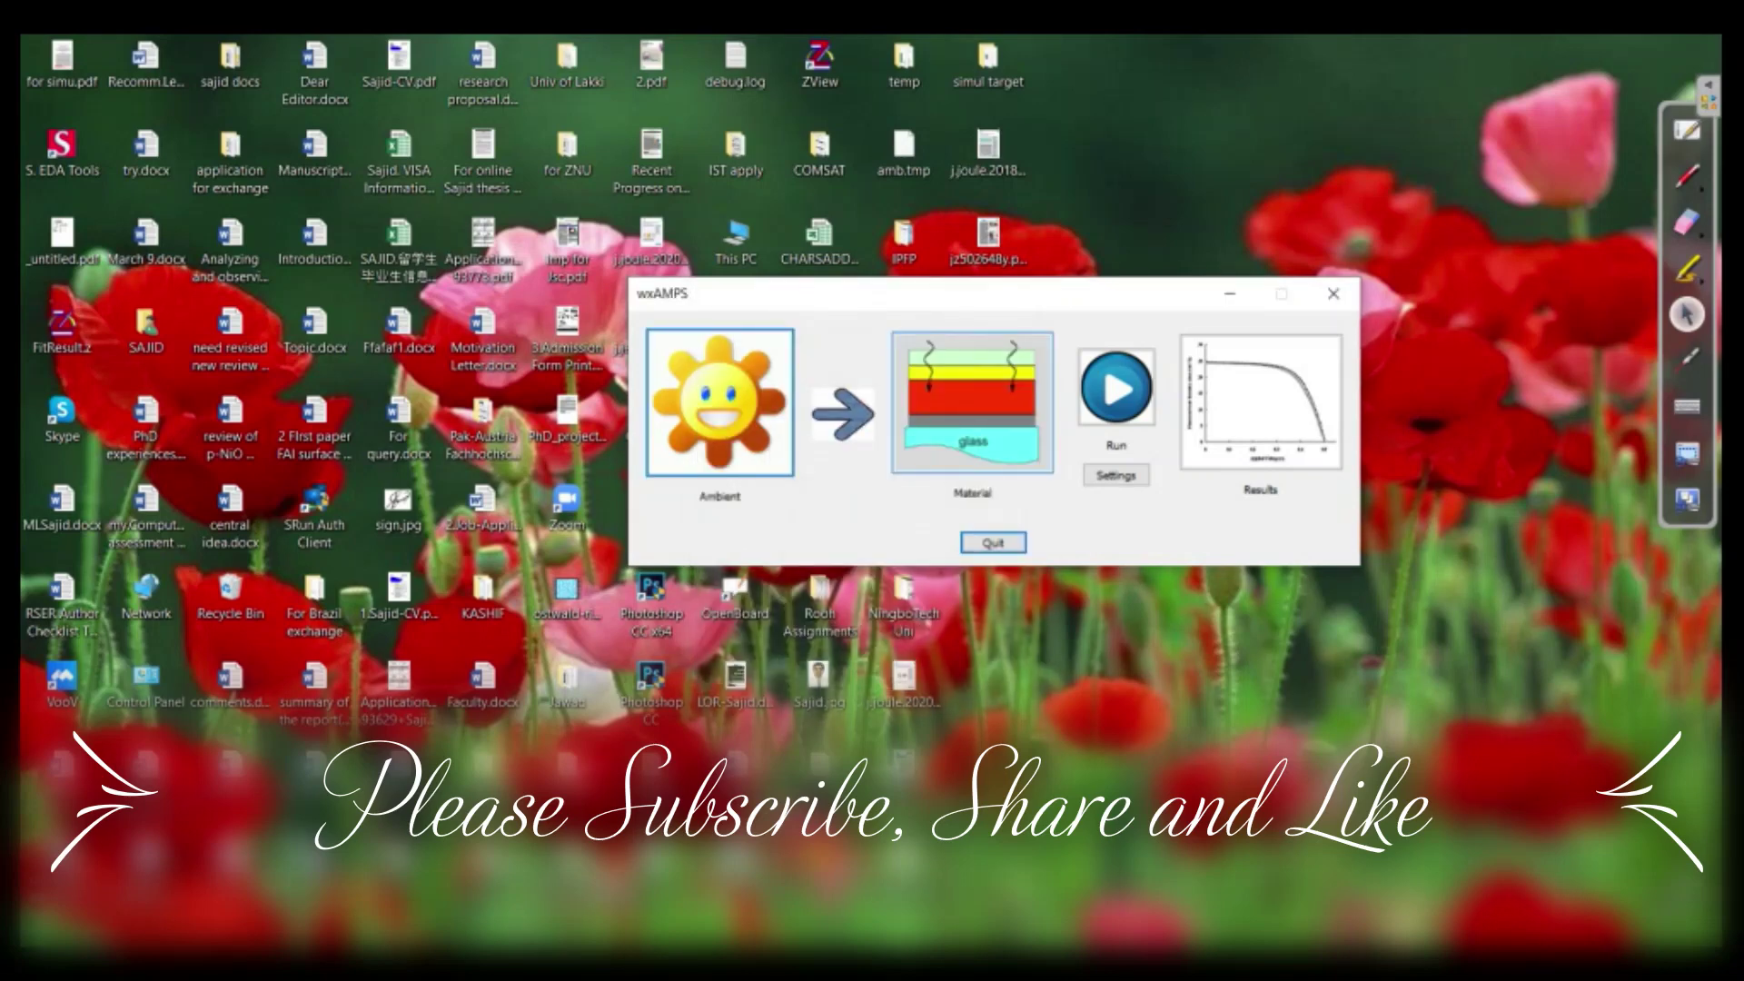
Step: Load the device file First layer.dev into the material definition
click(972, 403)
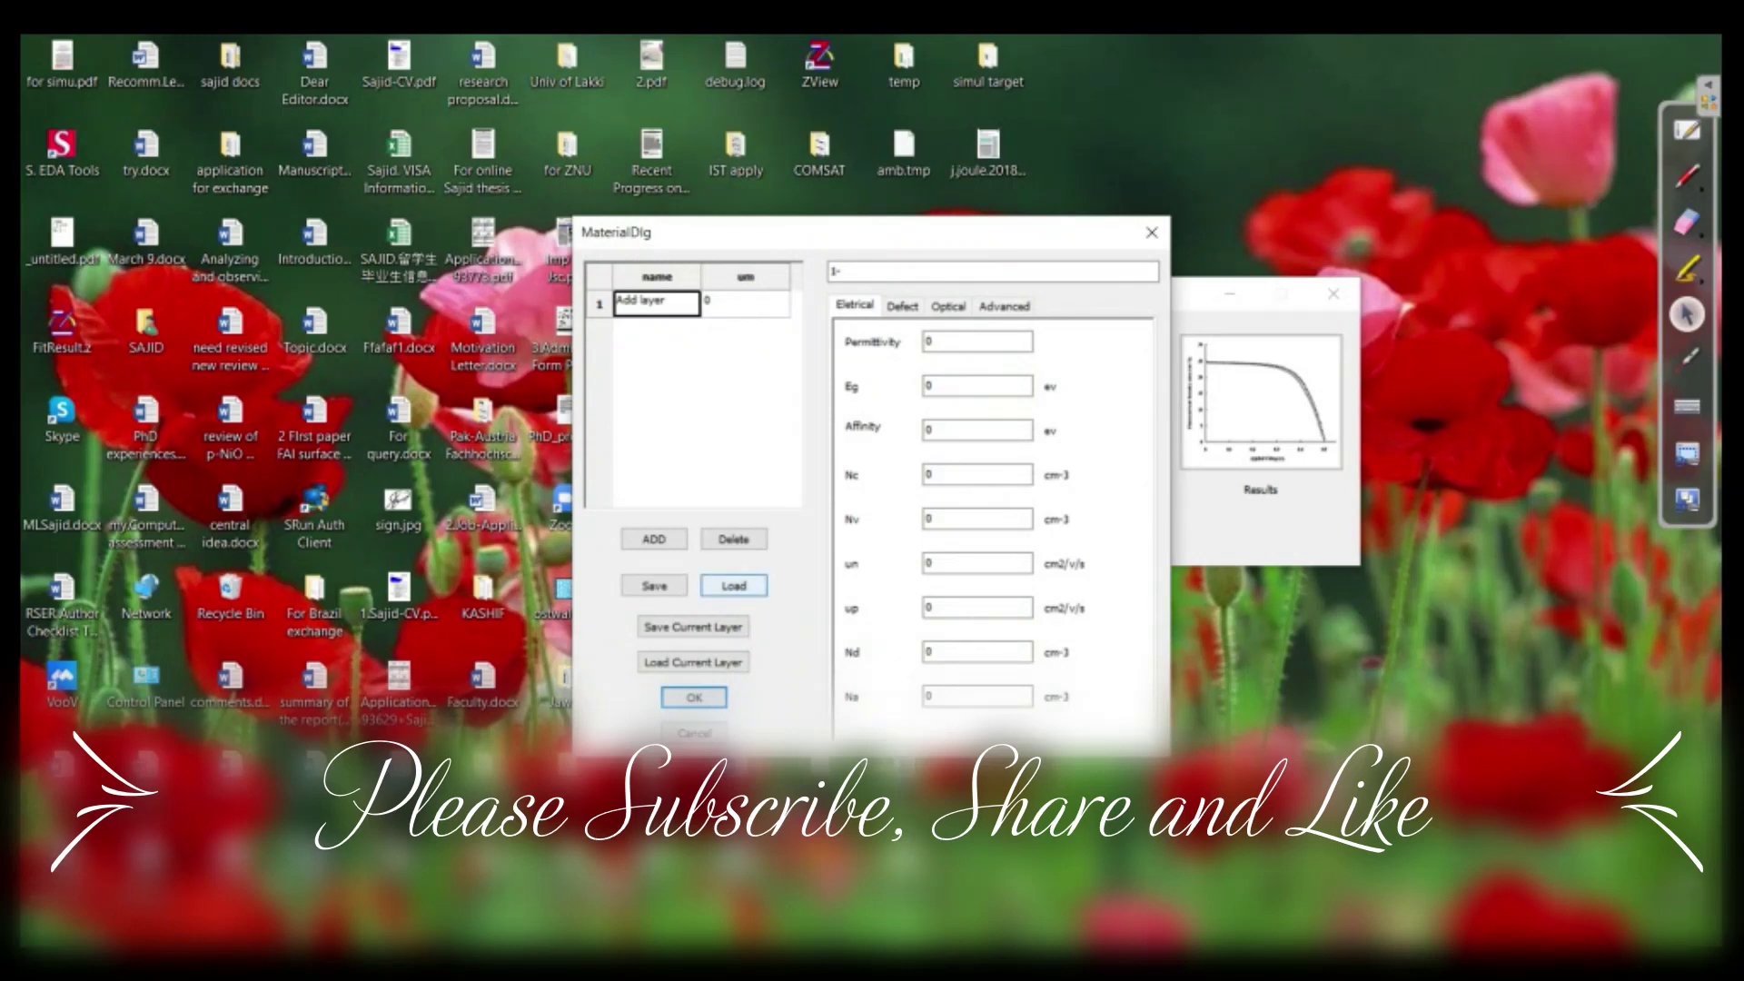
click(734, 586)
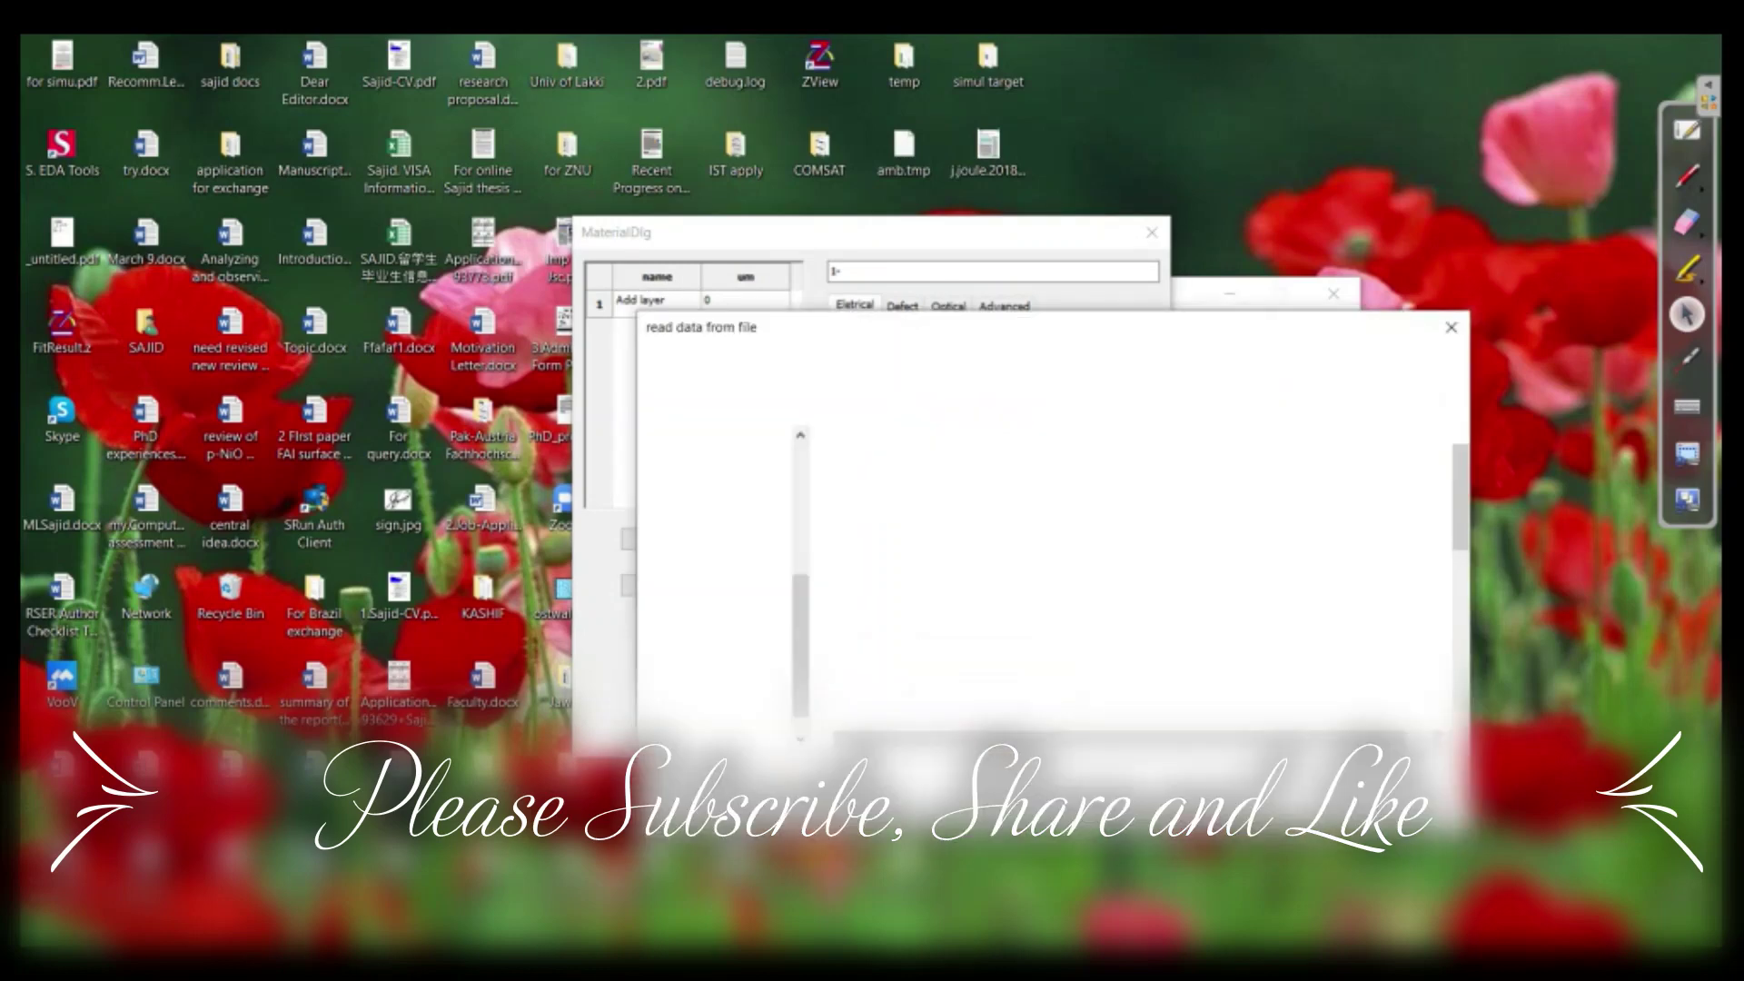
click(896, 658)
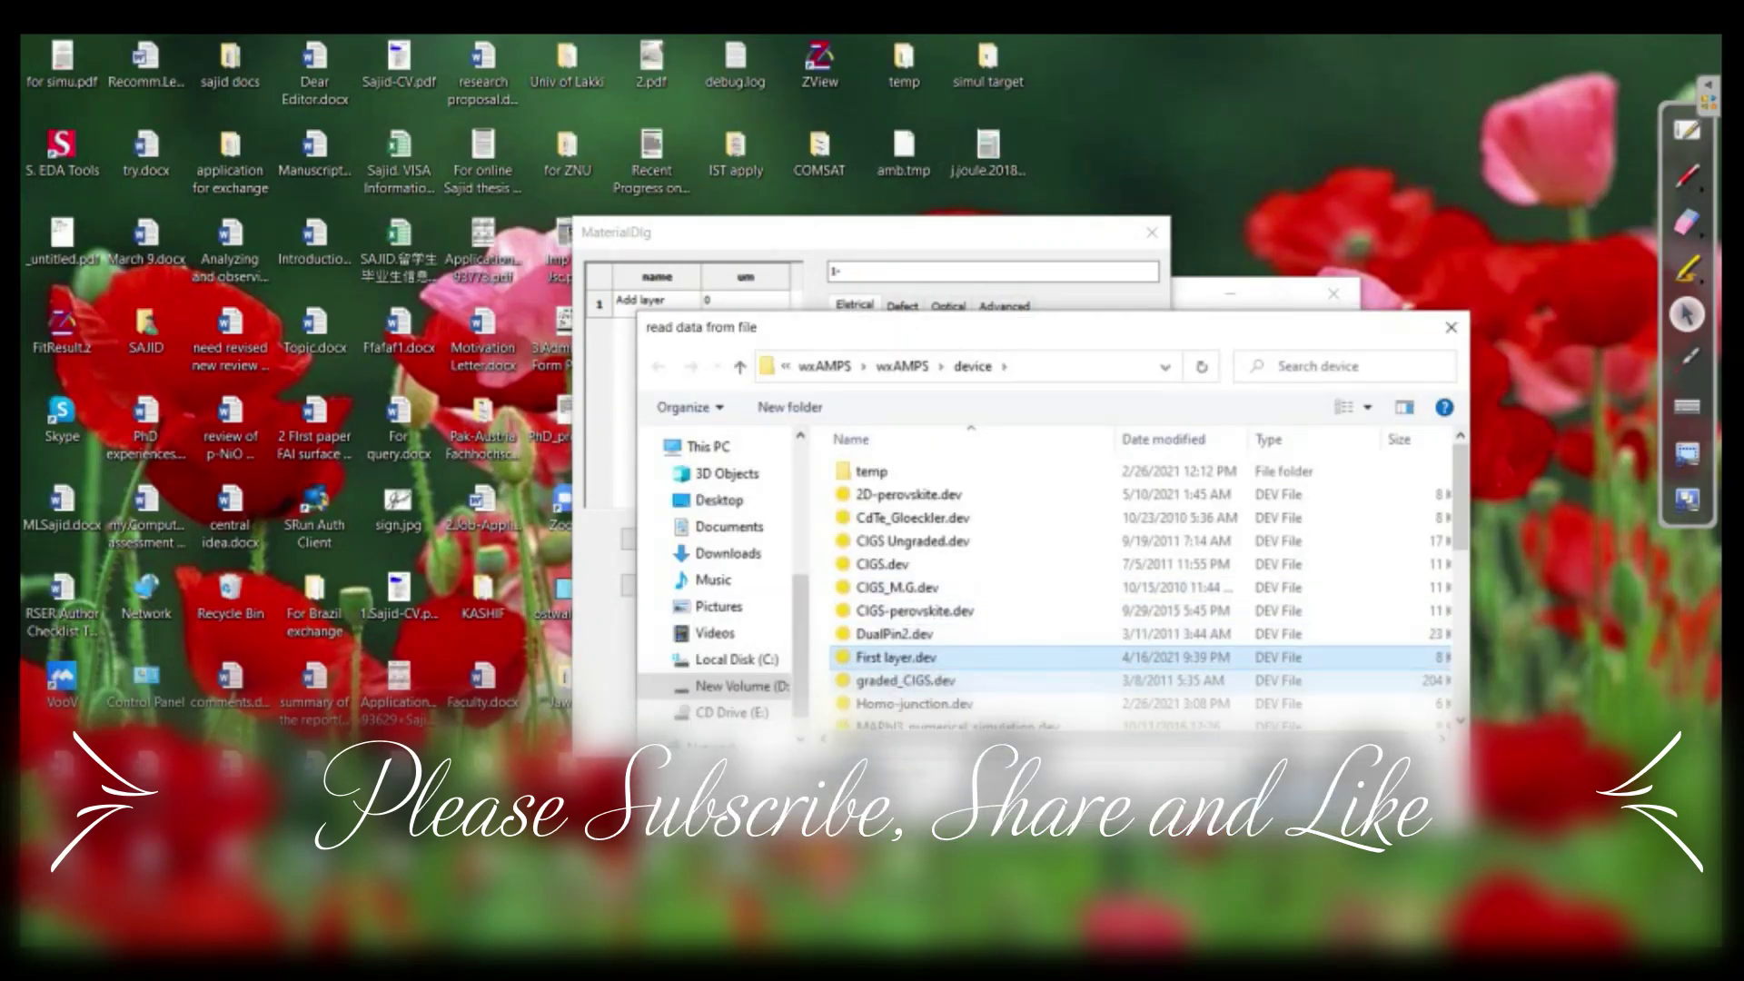
click(1295, 804)
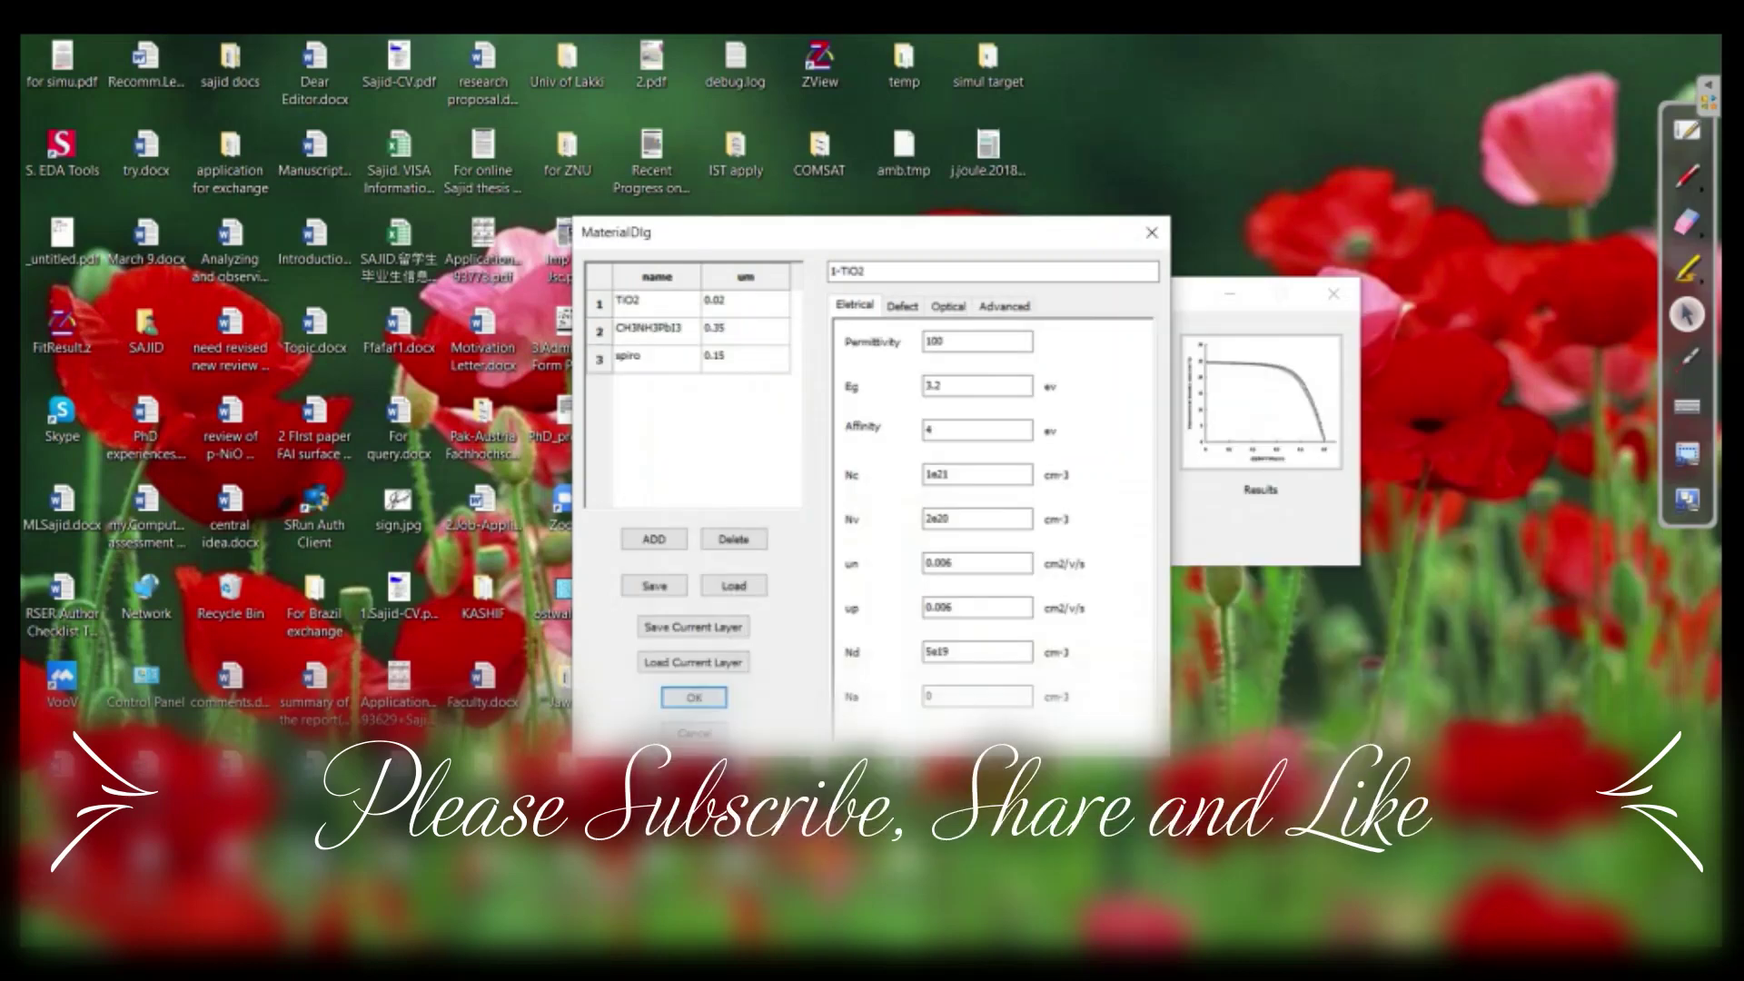
Step: Review the electrical parameters of the TiO2, CH3NH3PbI3 and spiro layers
double_click(640, 301)
click(643, 300)
click(656, 329)
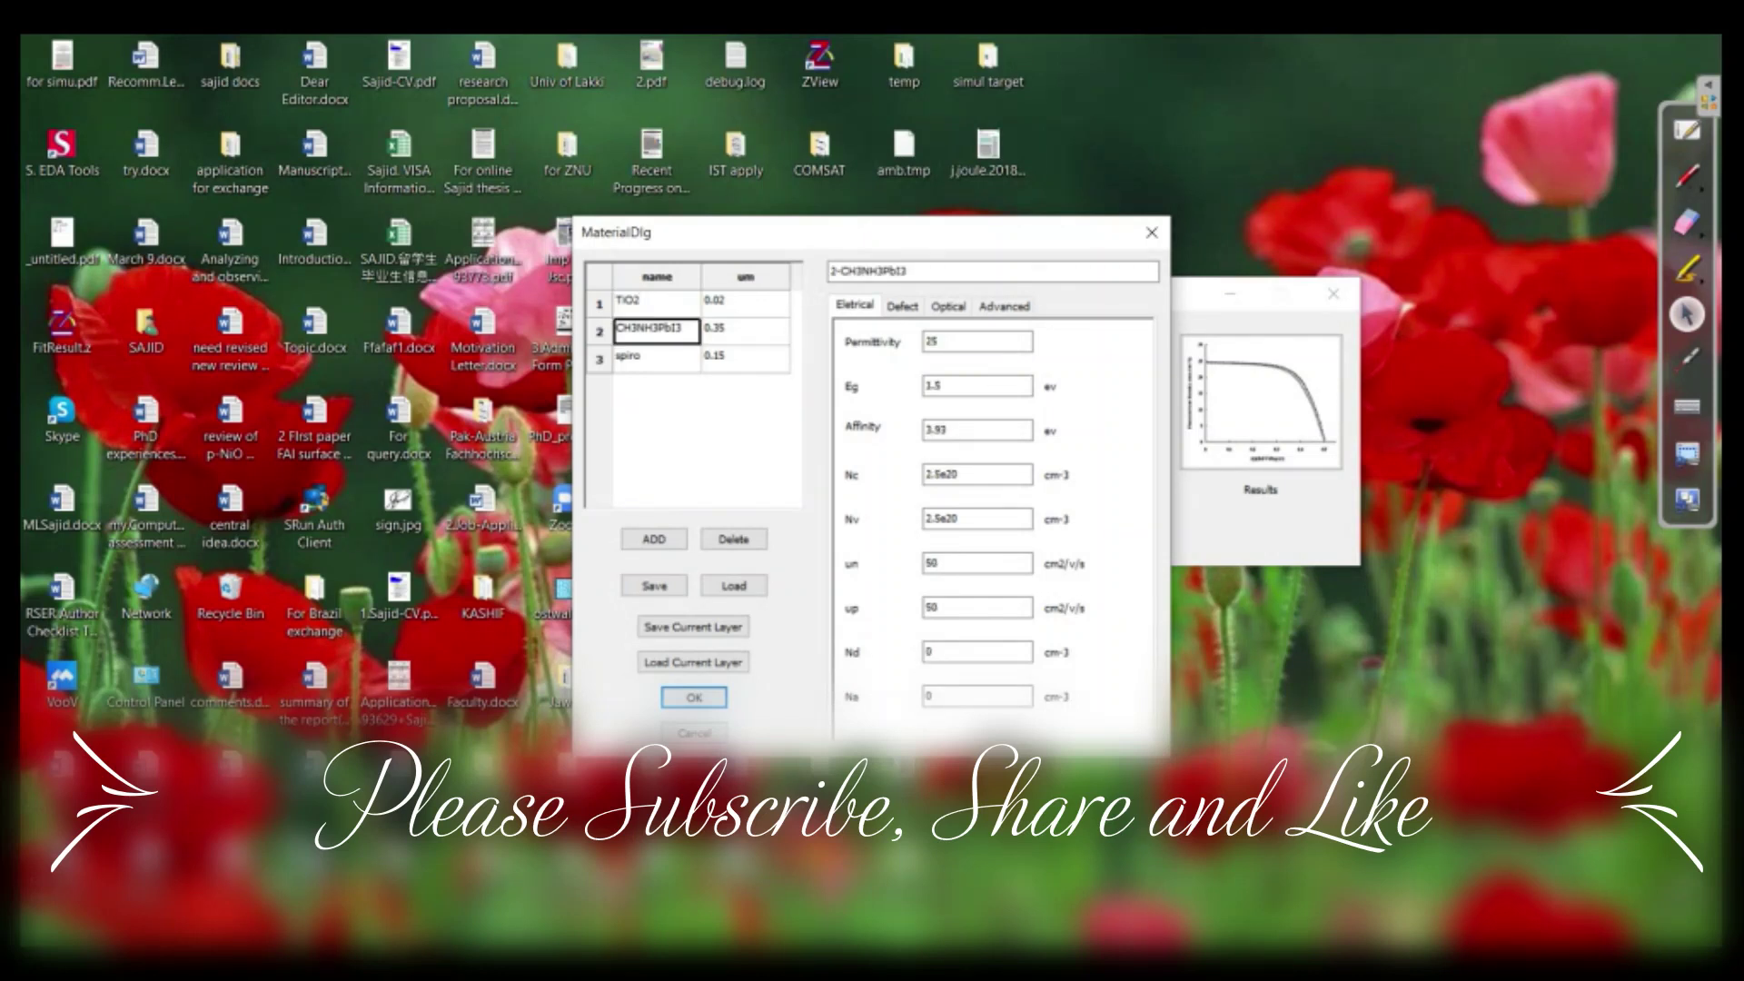
click(656, 358)
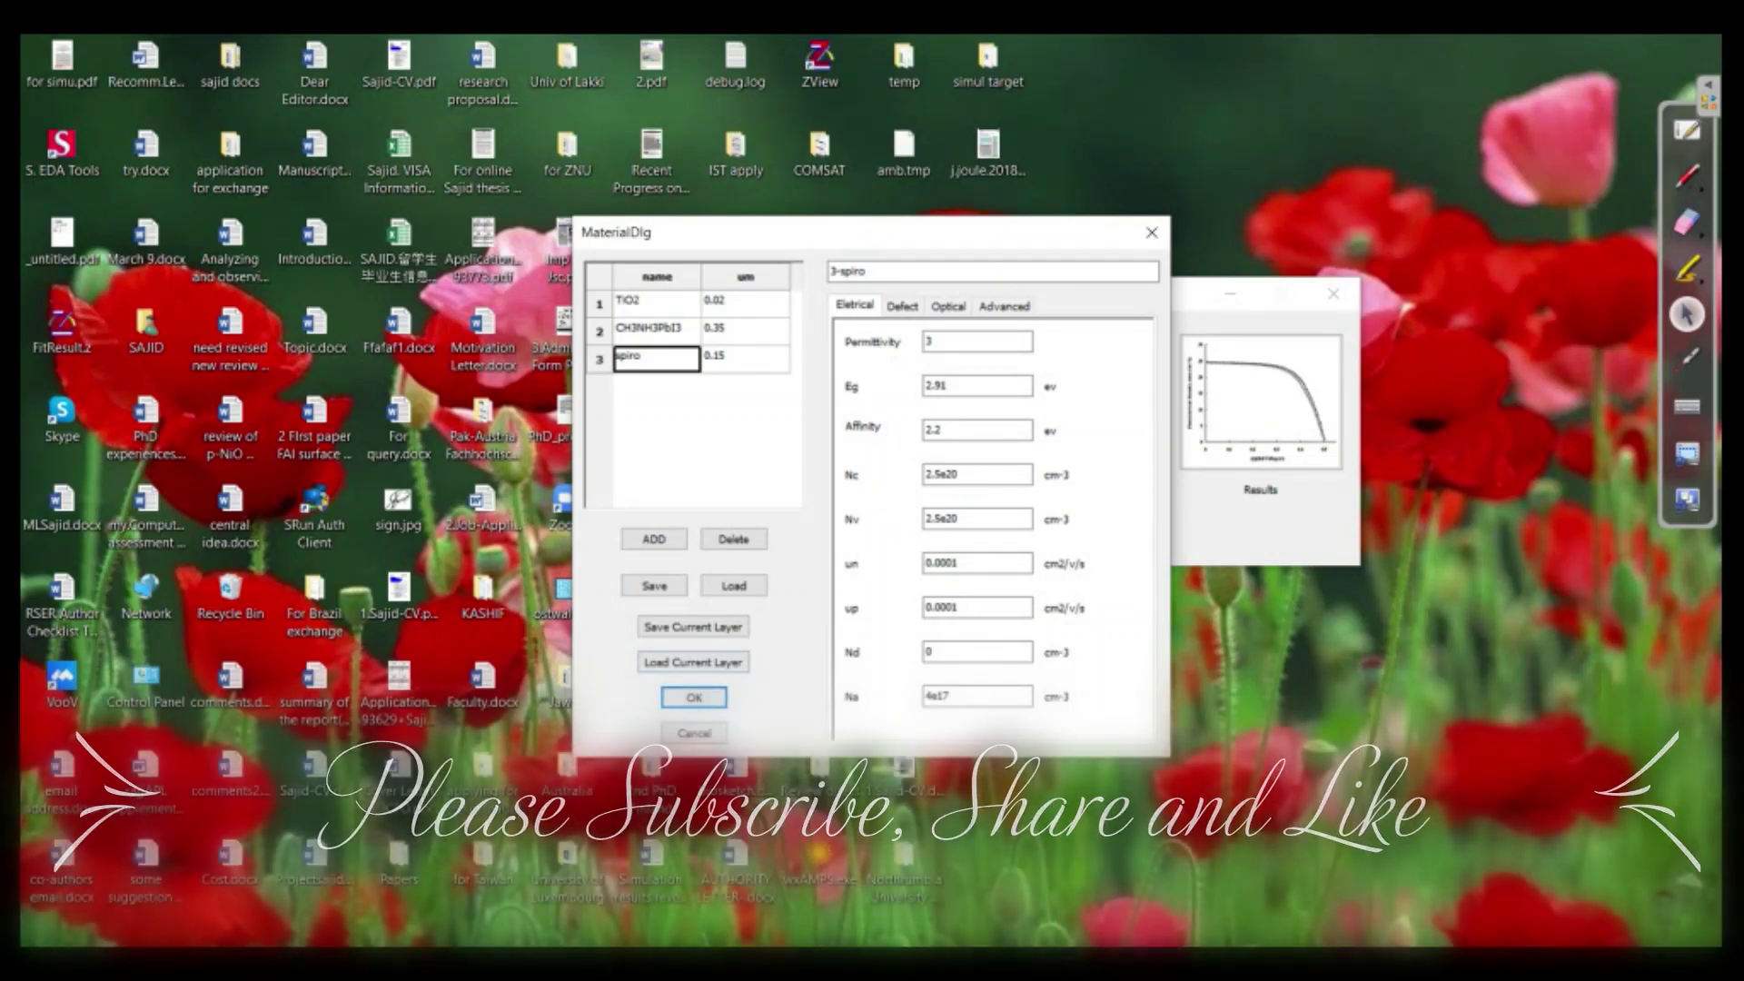
Step: Accept the material layers and run the device calculation
click(694, 697)
click(1116, 387)
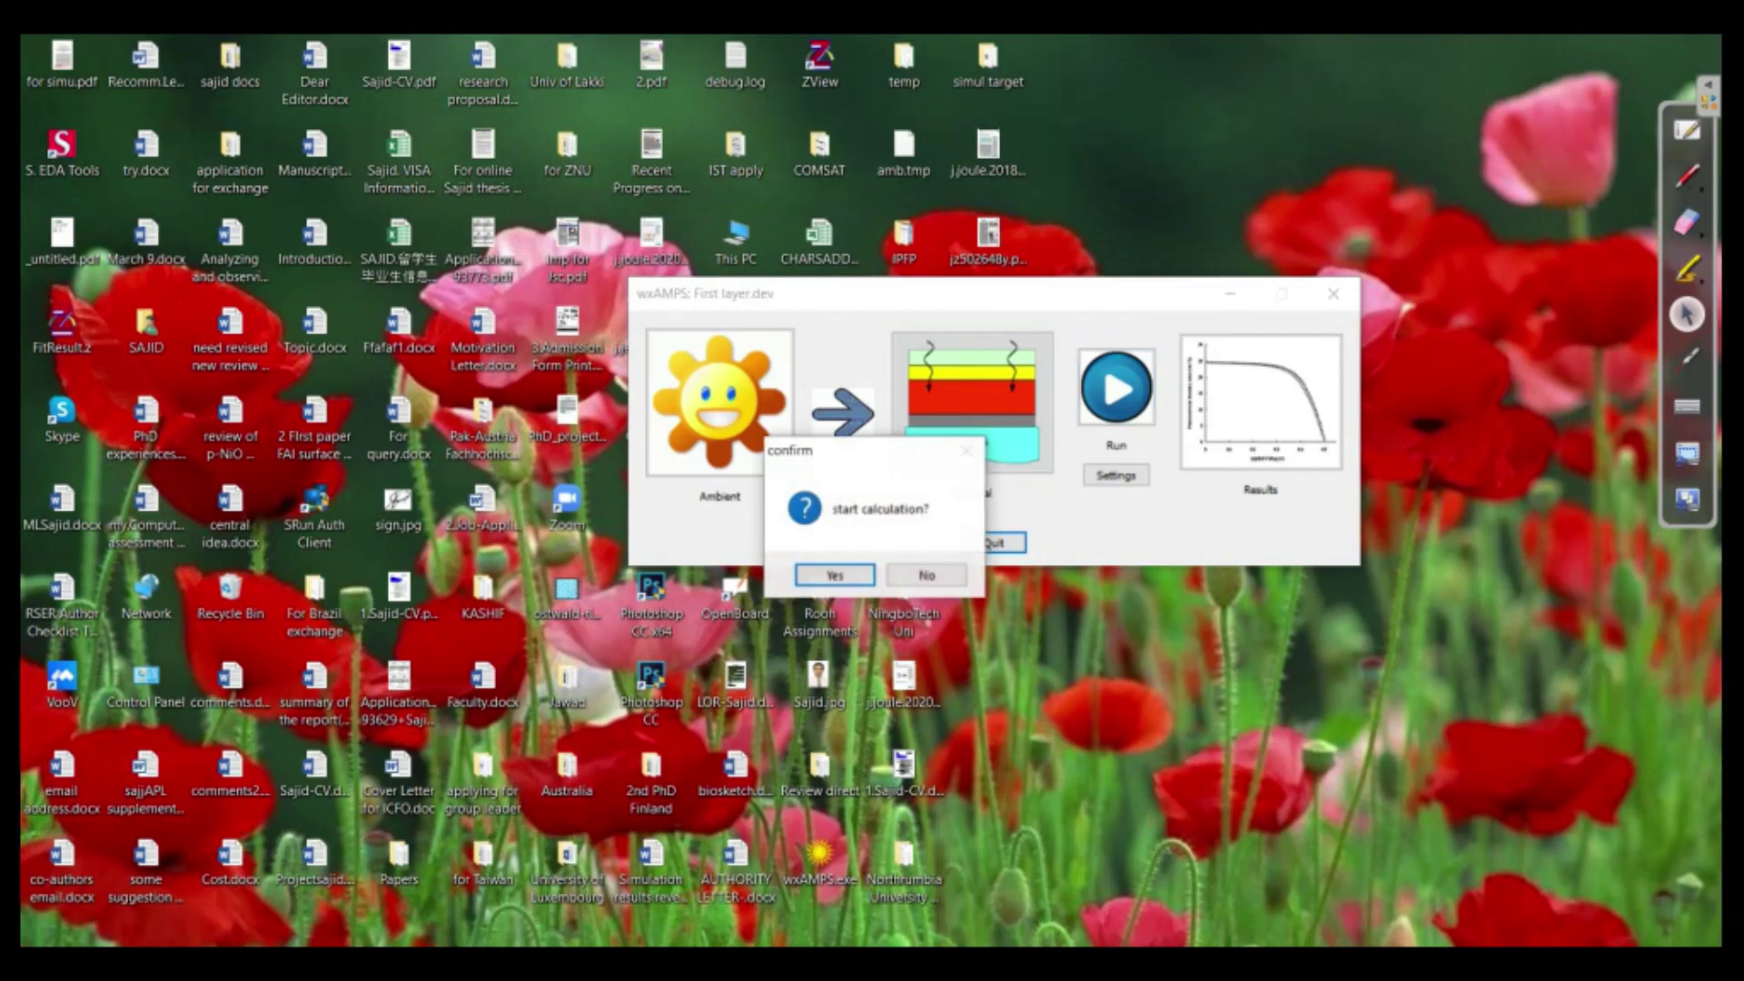
click(835, 574)
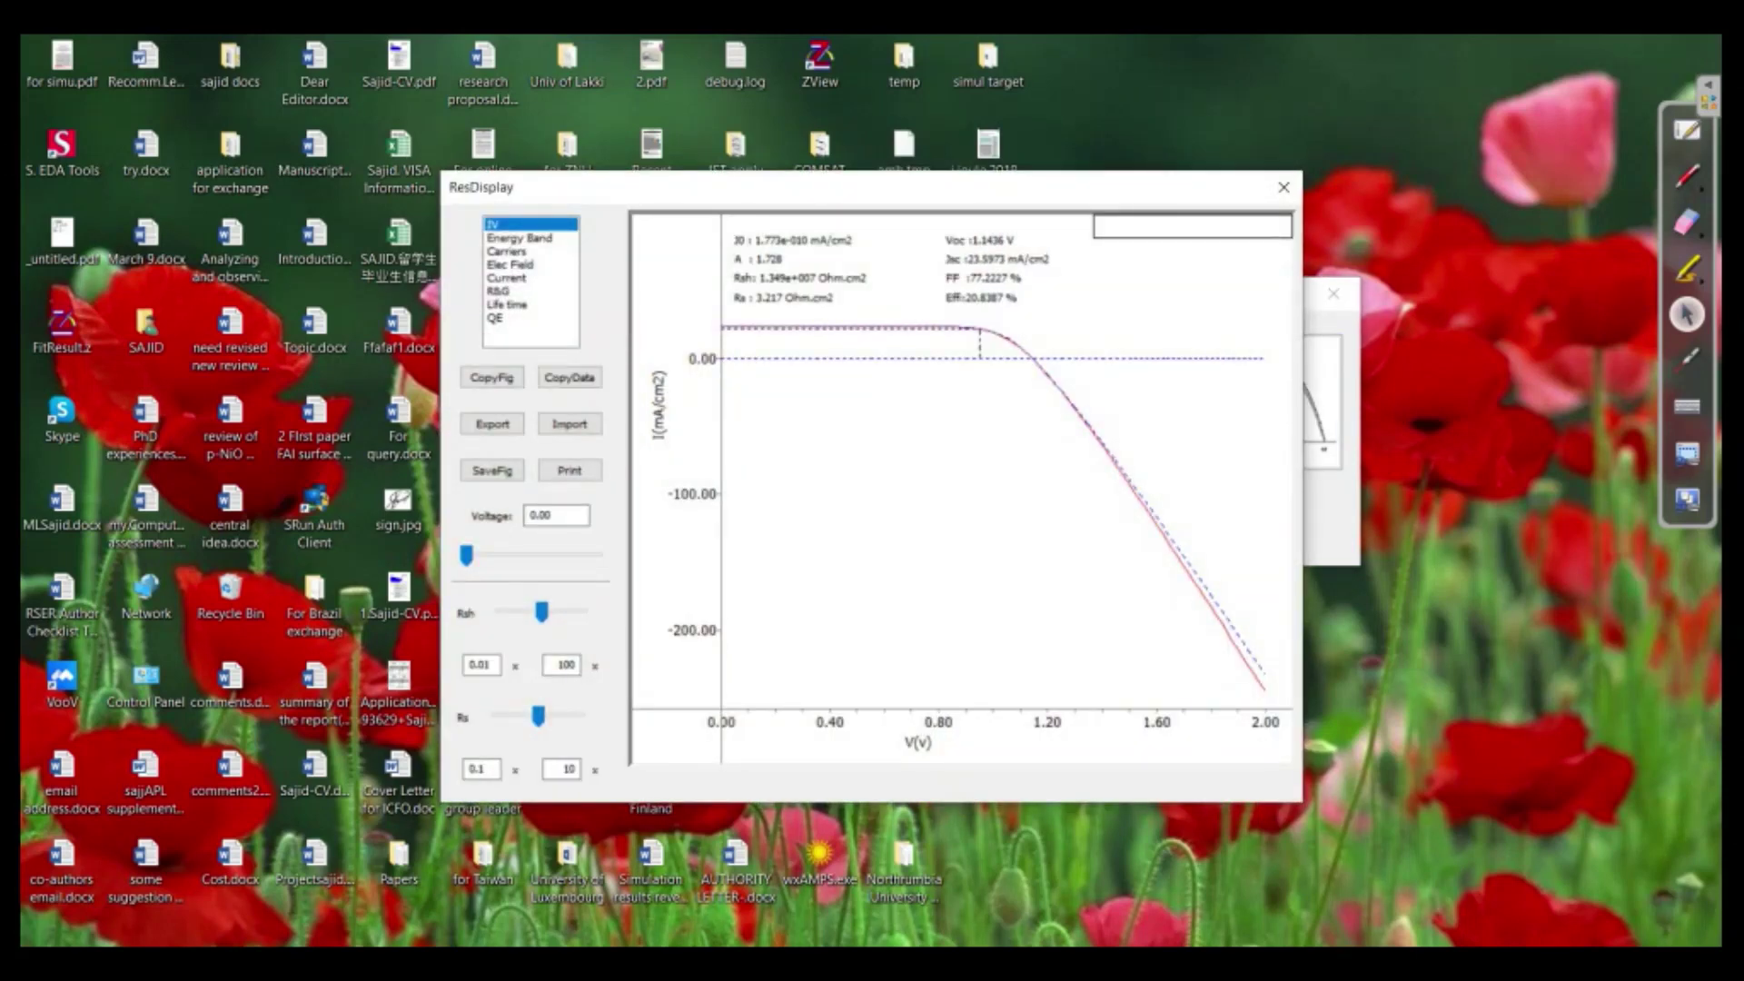
Step: View the Energy Band result, switch to the Carriers plot and copy its data
click(520, 238)
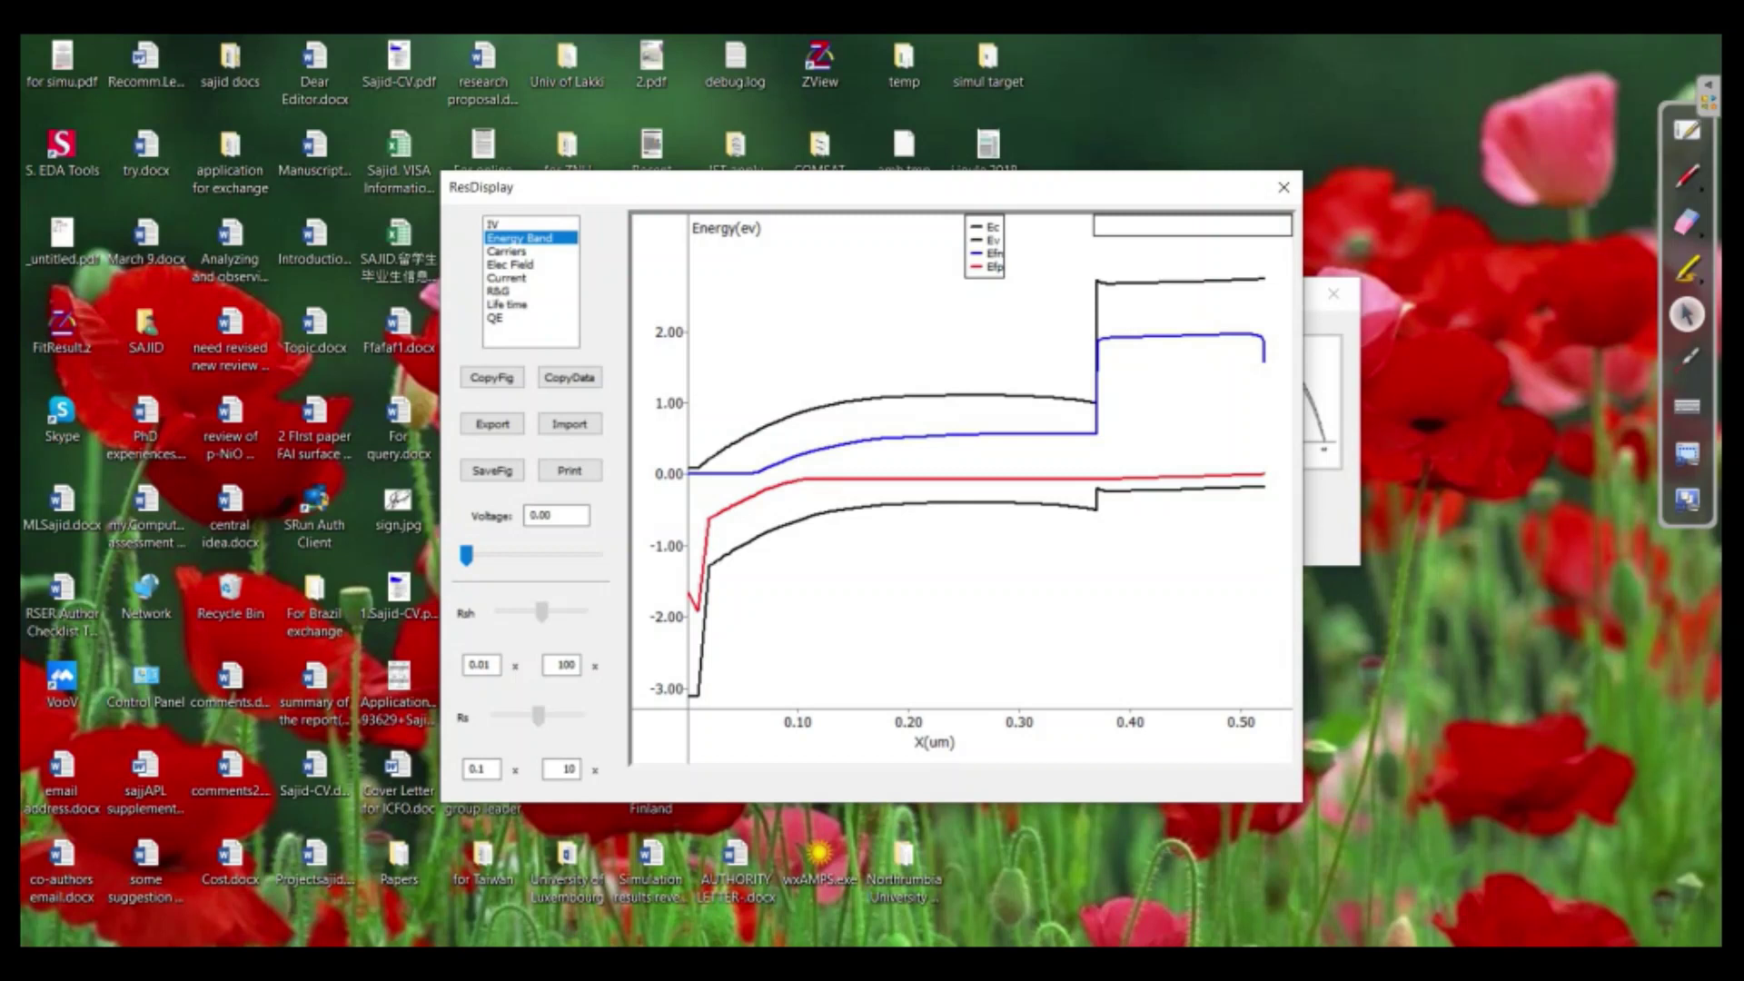
click(507, 251)
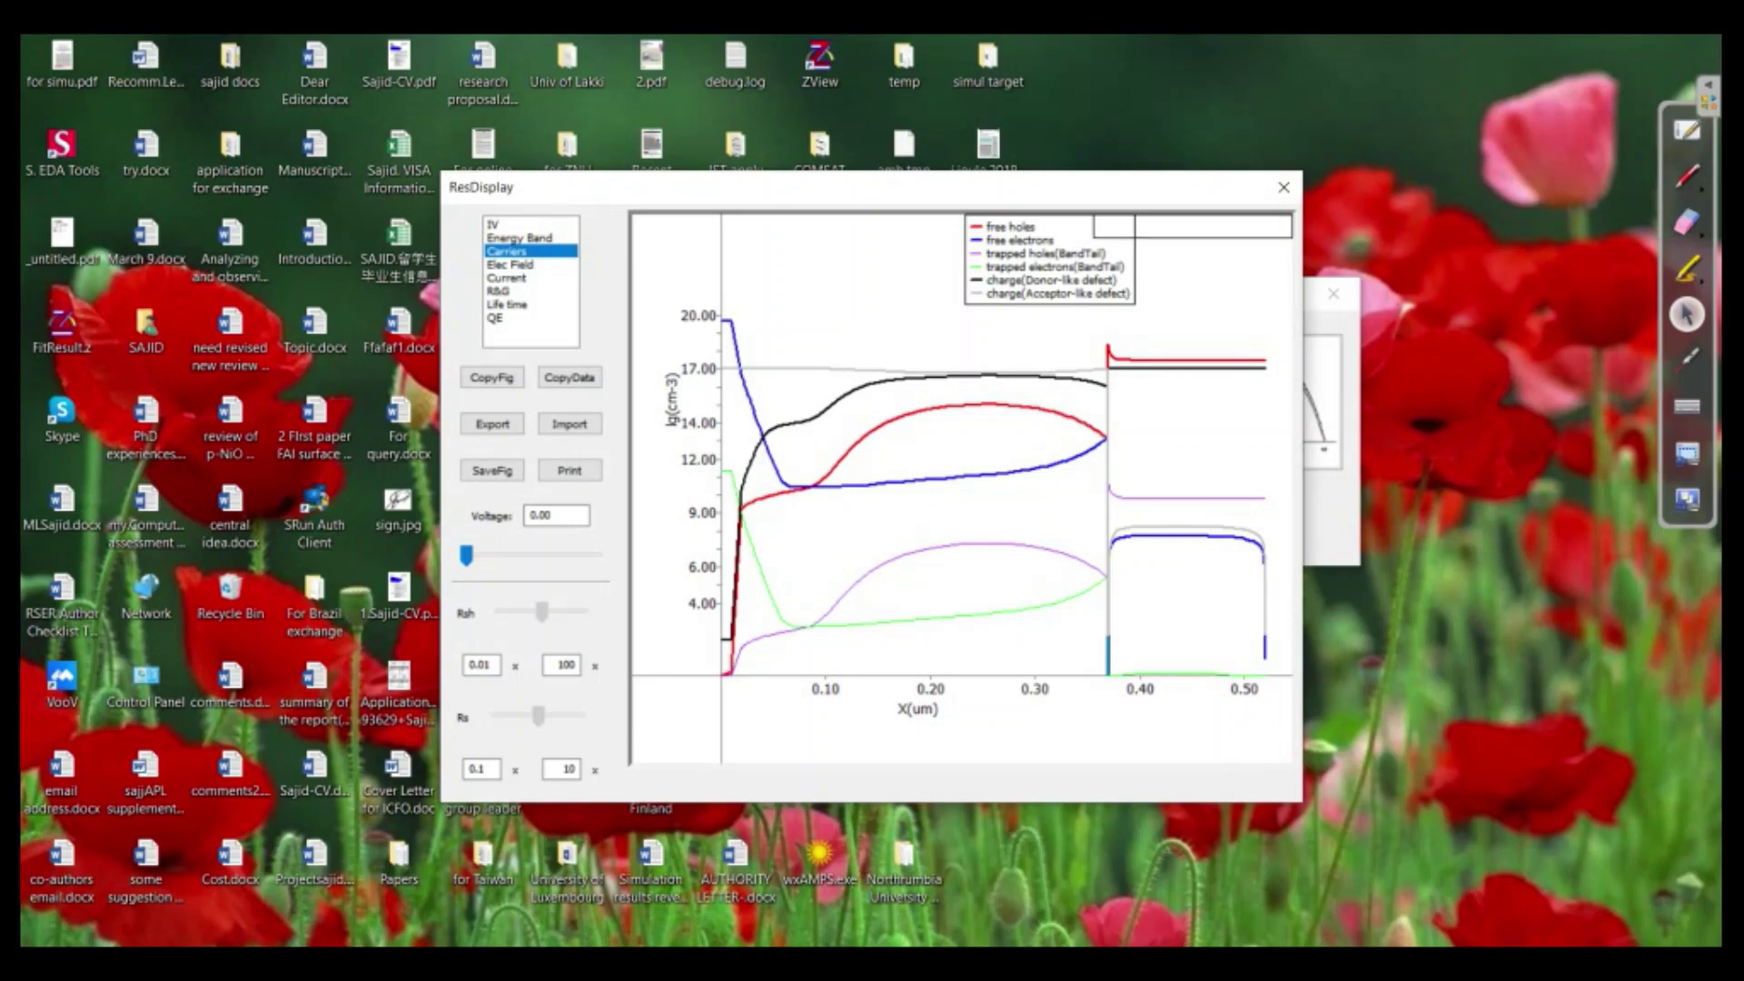
drag(872, 187, 1113, 175)
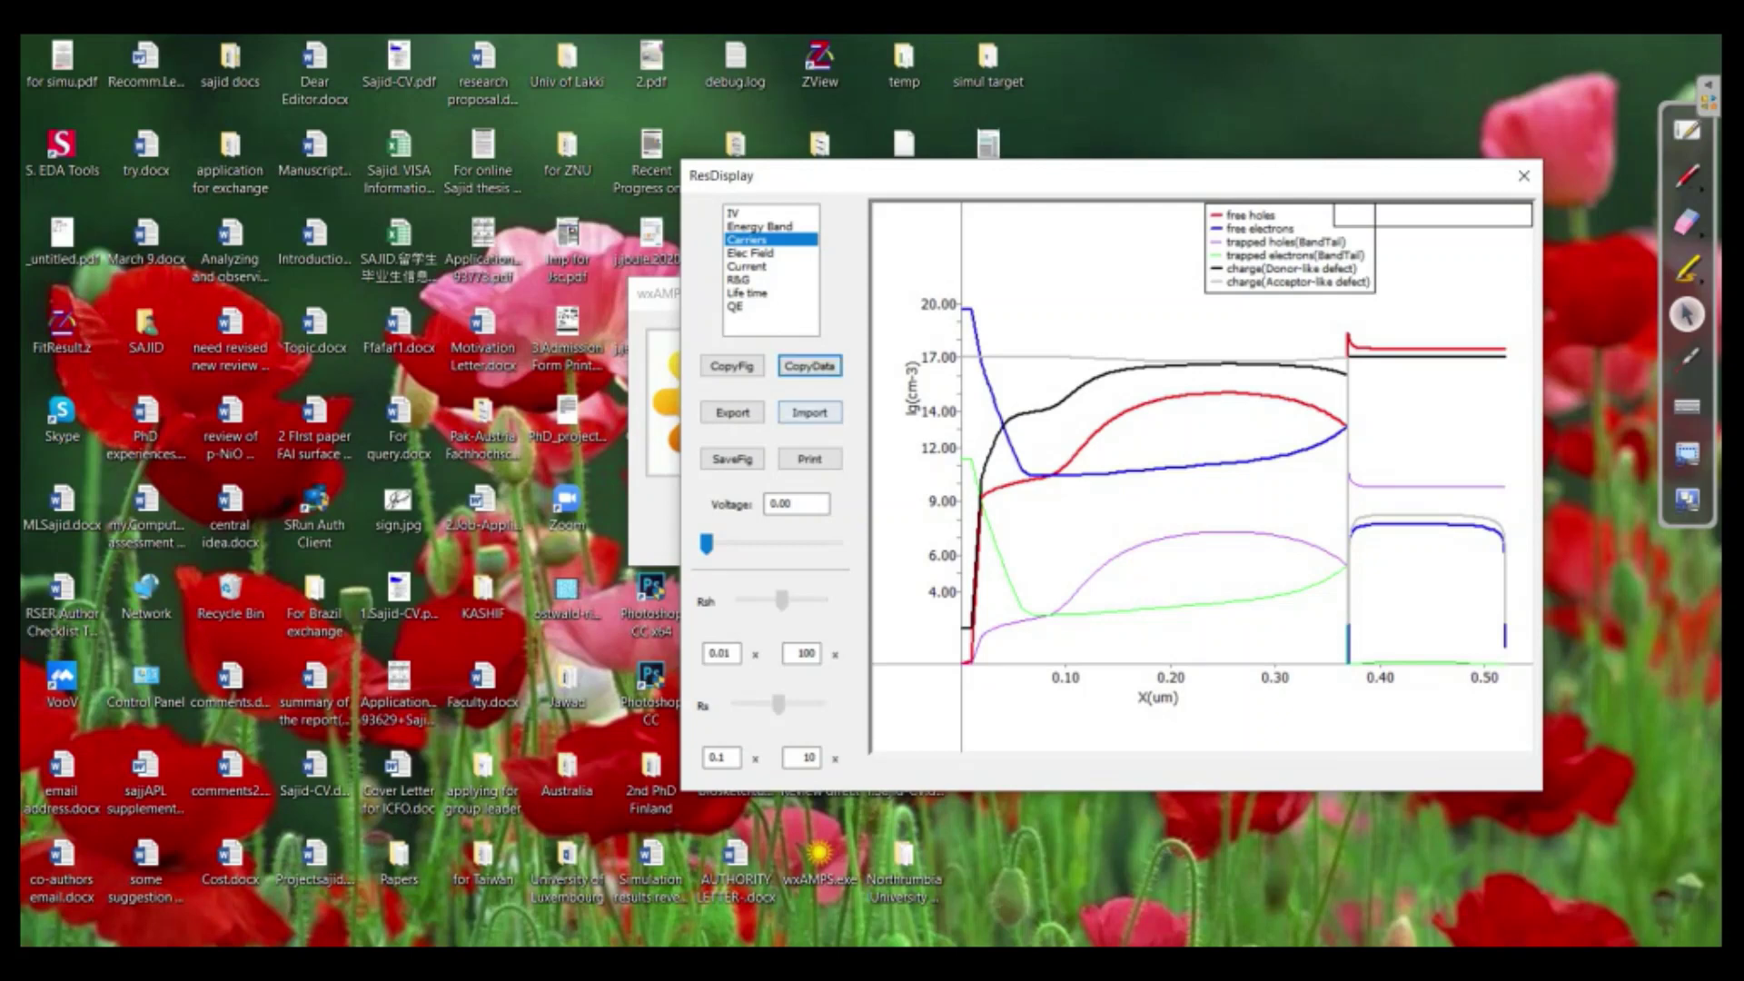
Step: Switch to OriginPro 2016 64Bit, maximize Book1 and paste the carrier data starting in column A's Comments cell
key(super)
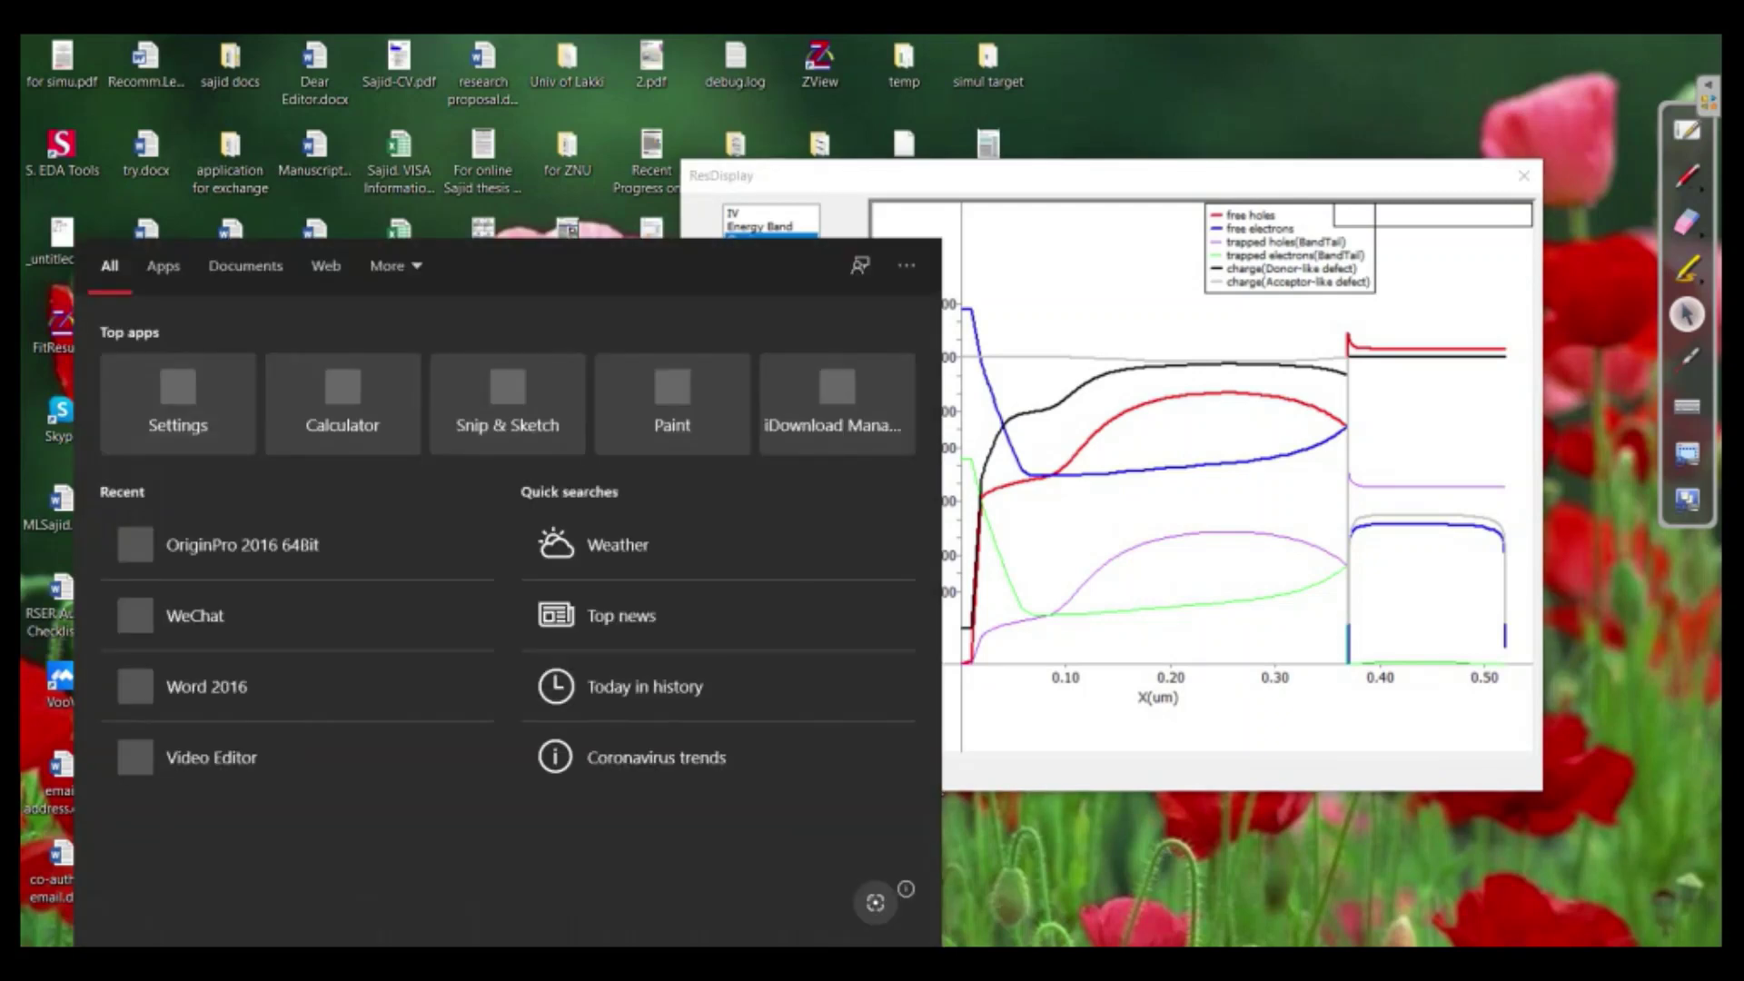
text(ori)
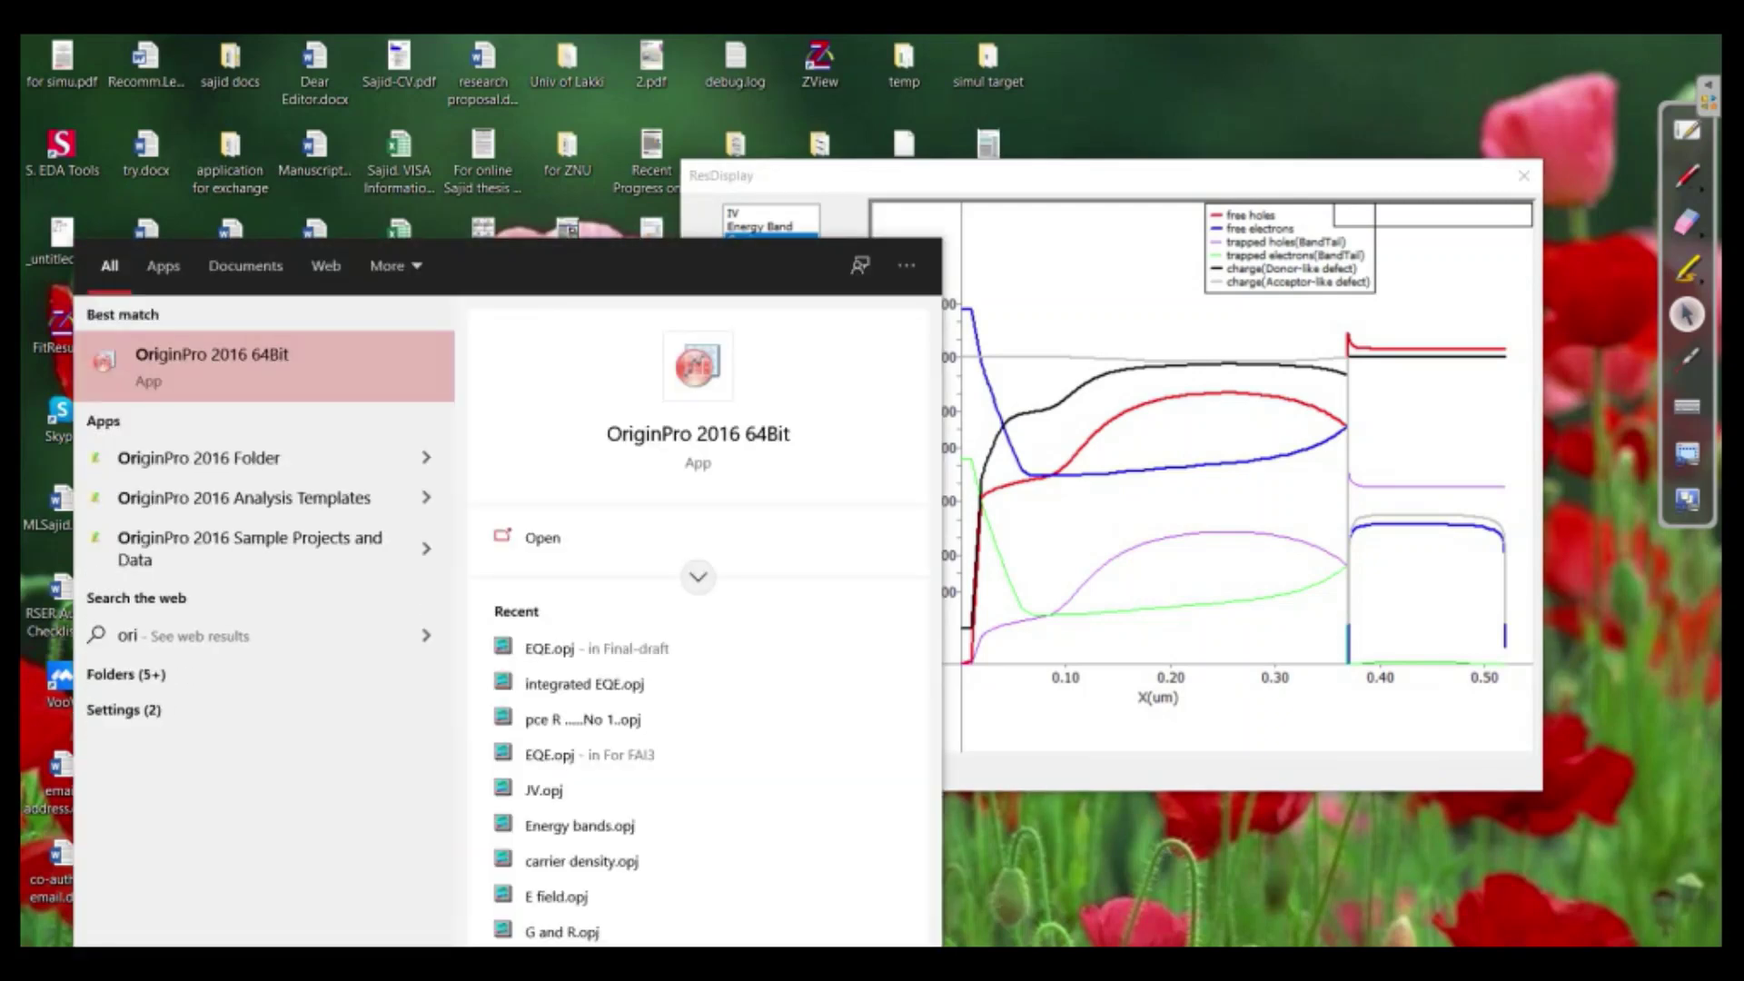
key(Return)
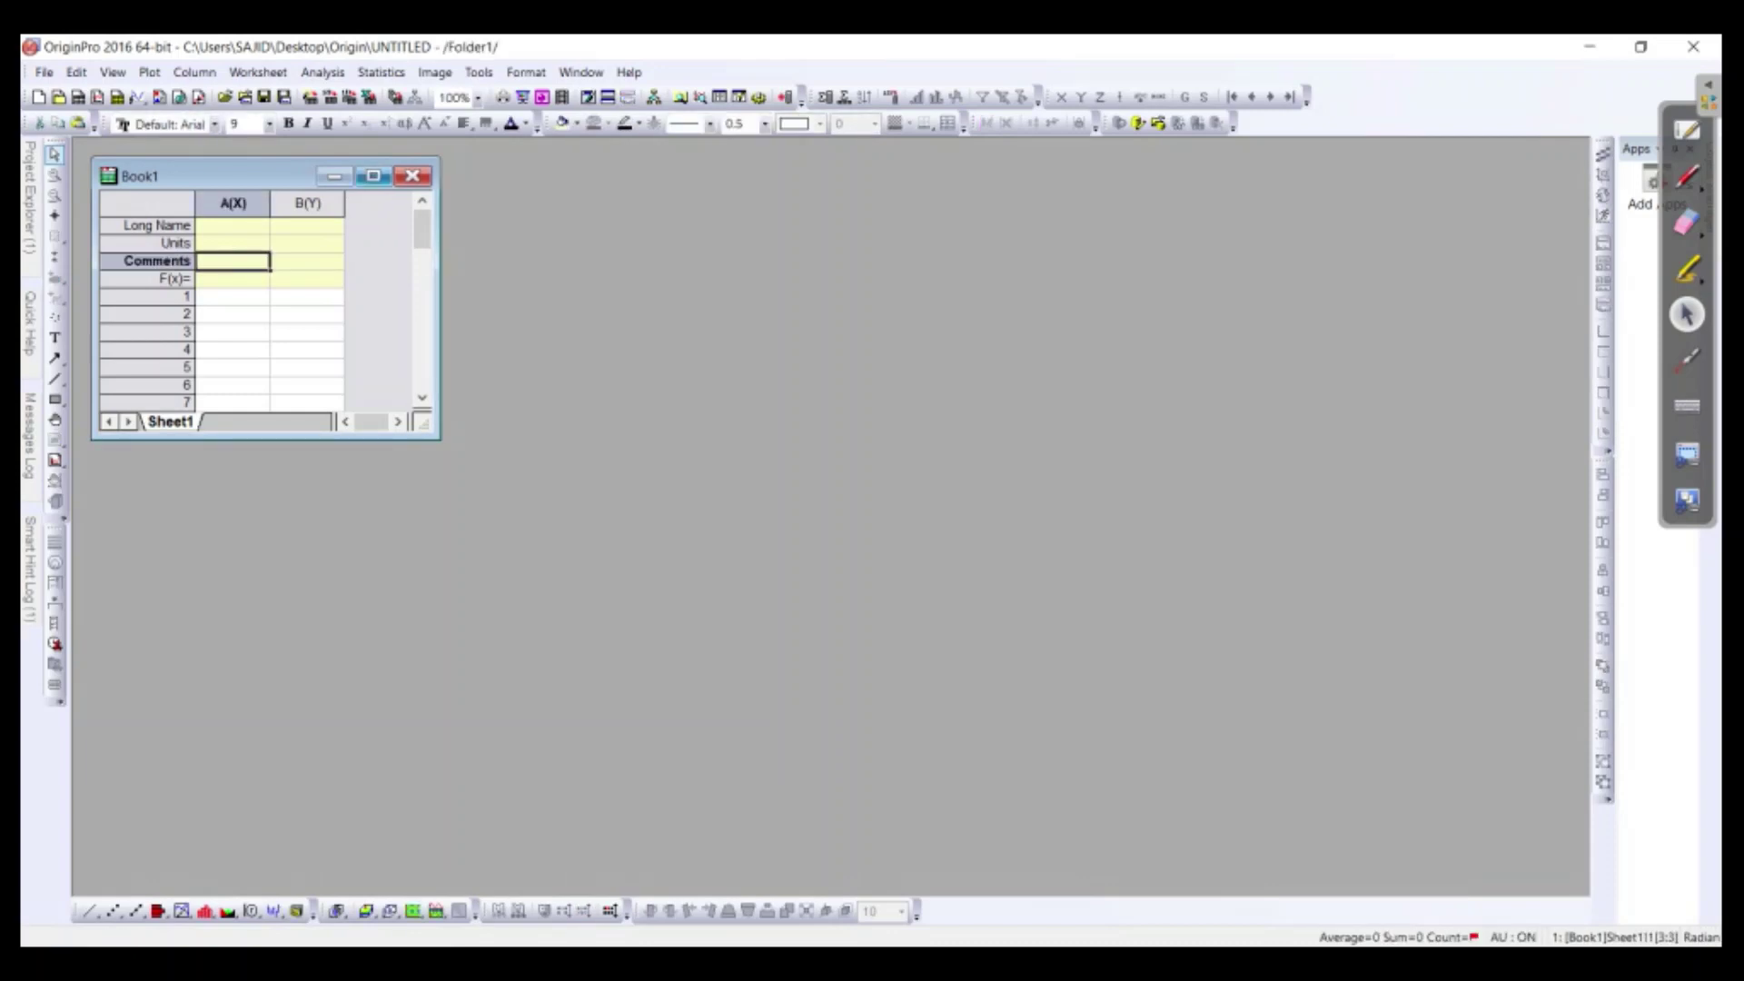
click(374, 176)
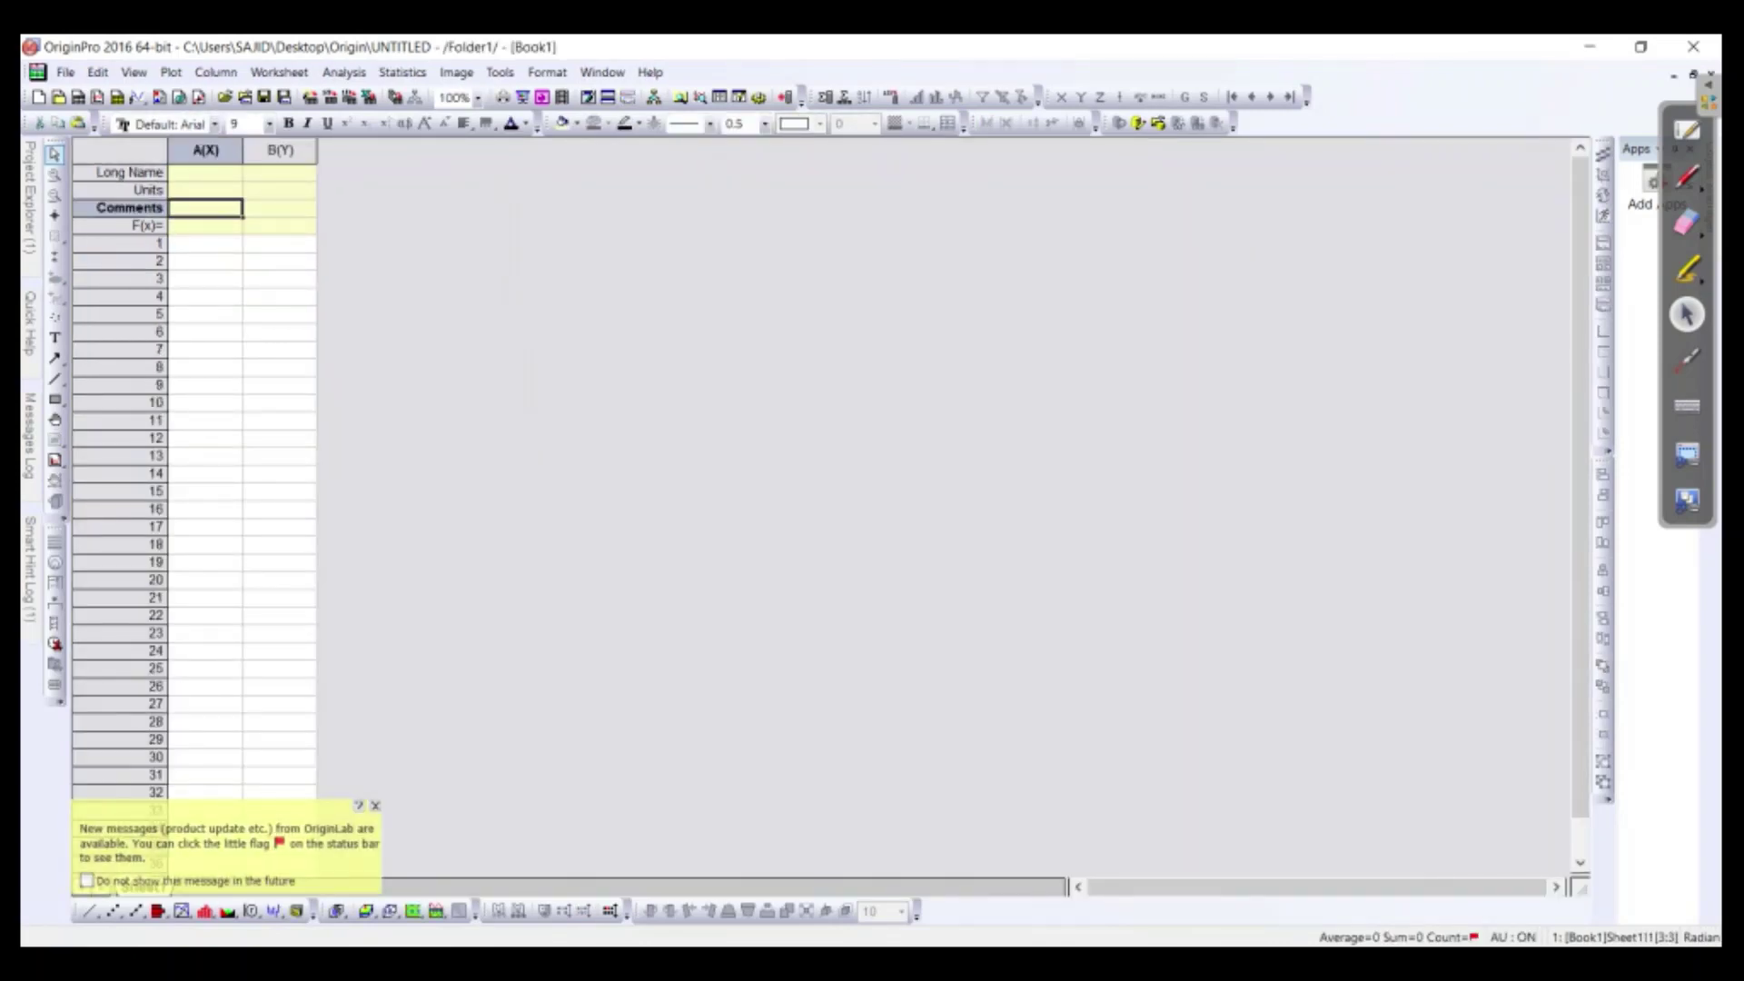
key(ctrl+v)
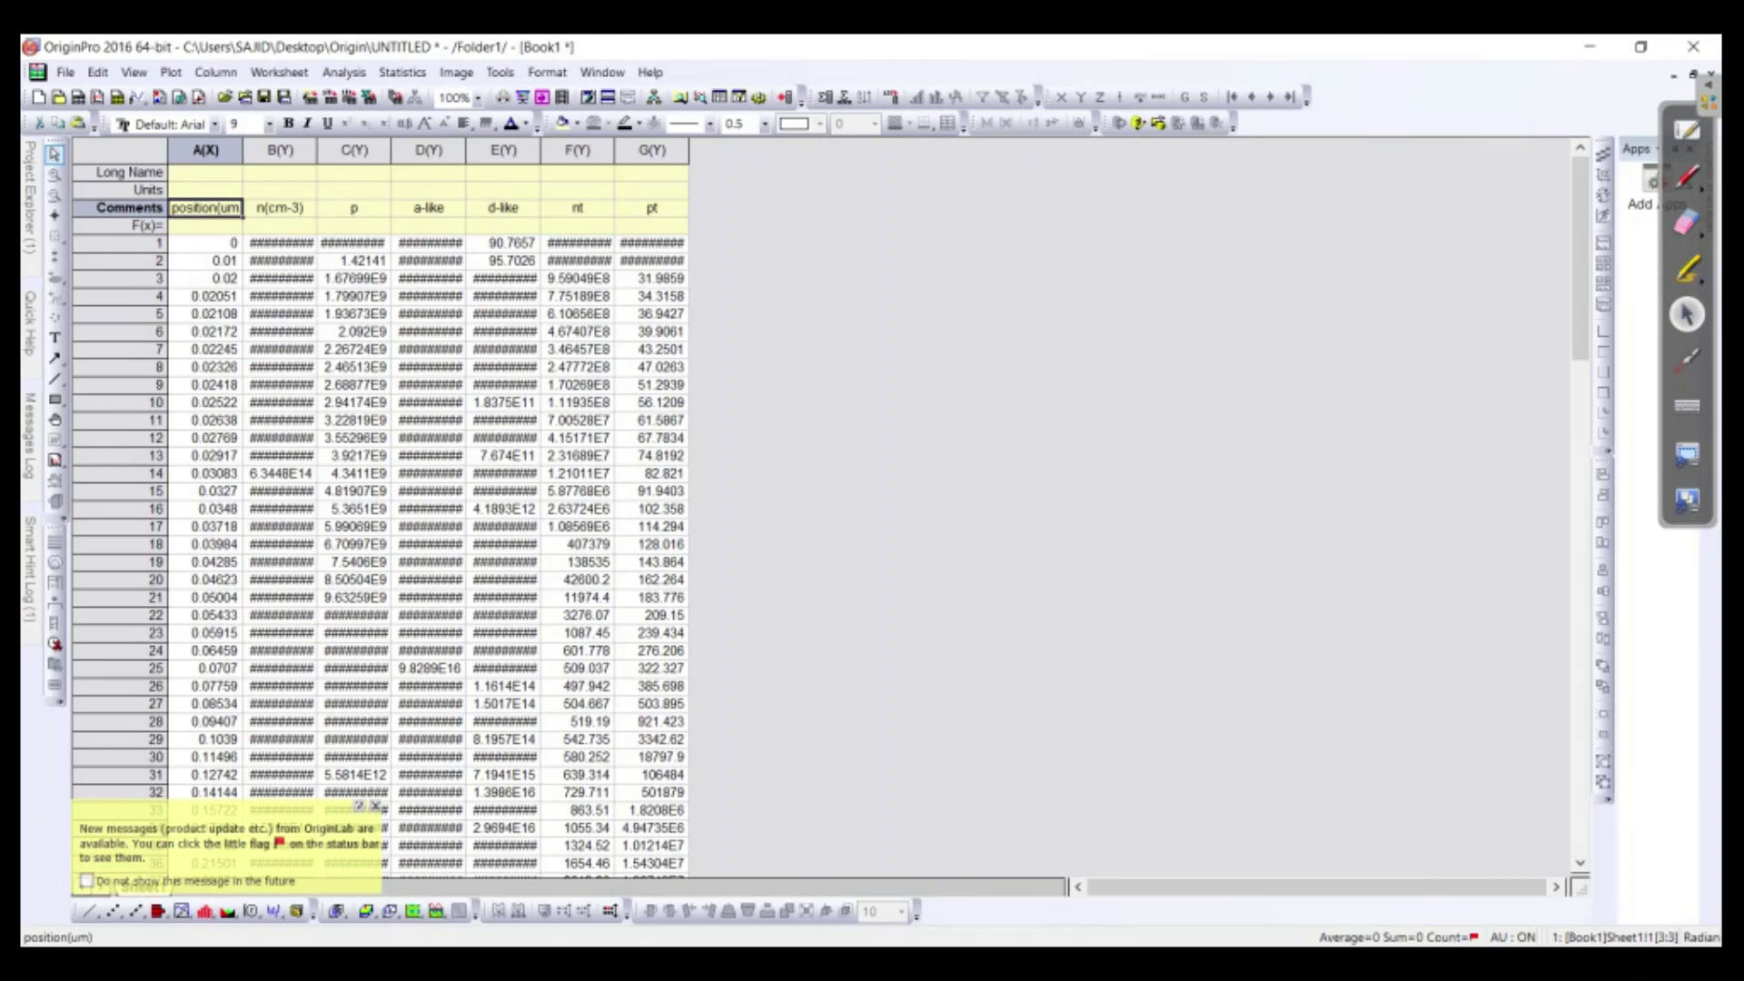
Step: Widen worksheet columns B through G so that all their values are fully readable
drag(317, 151, 464, 150)
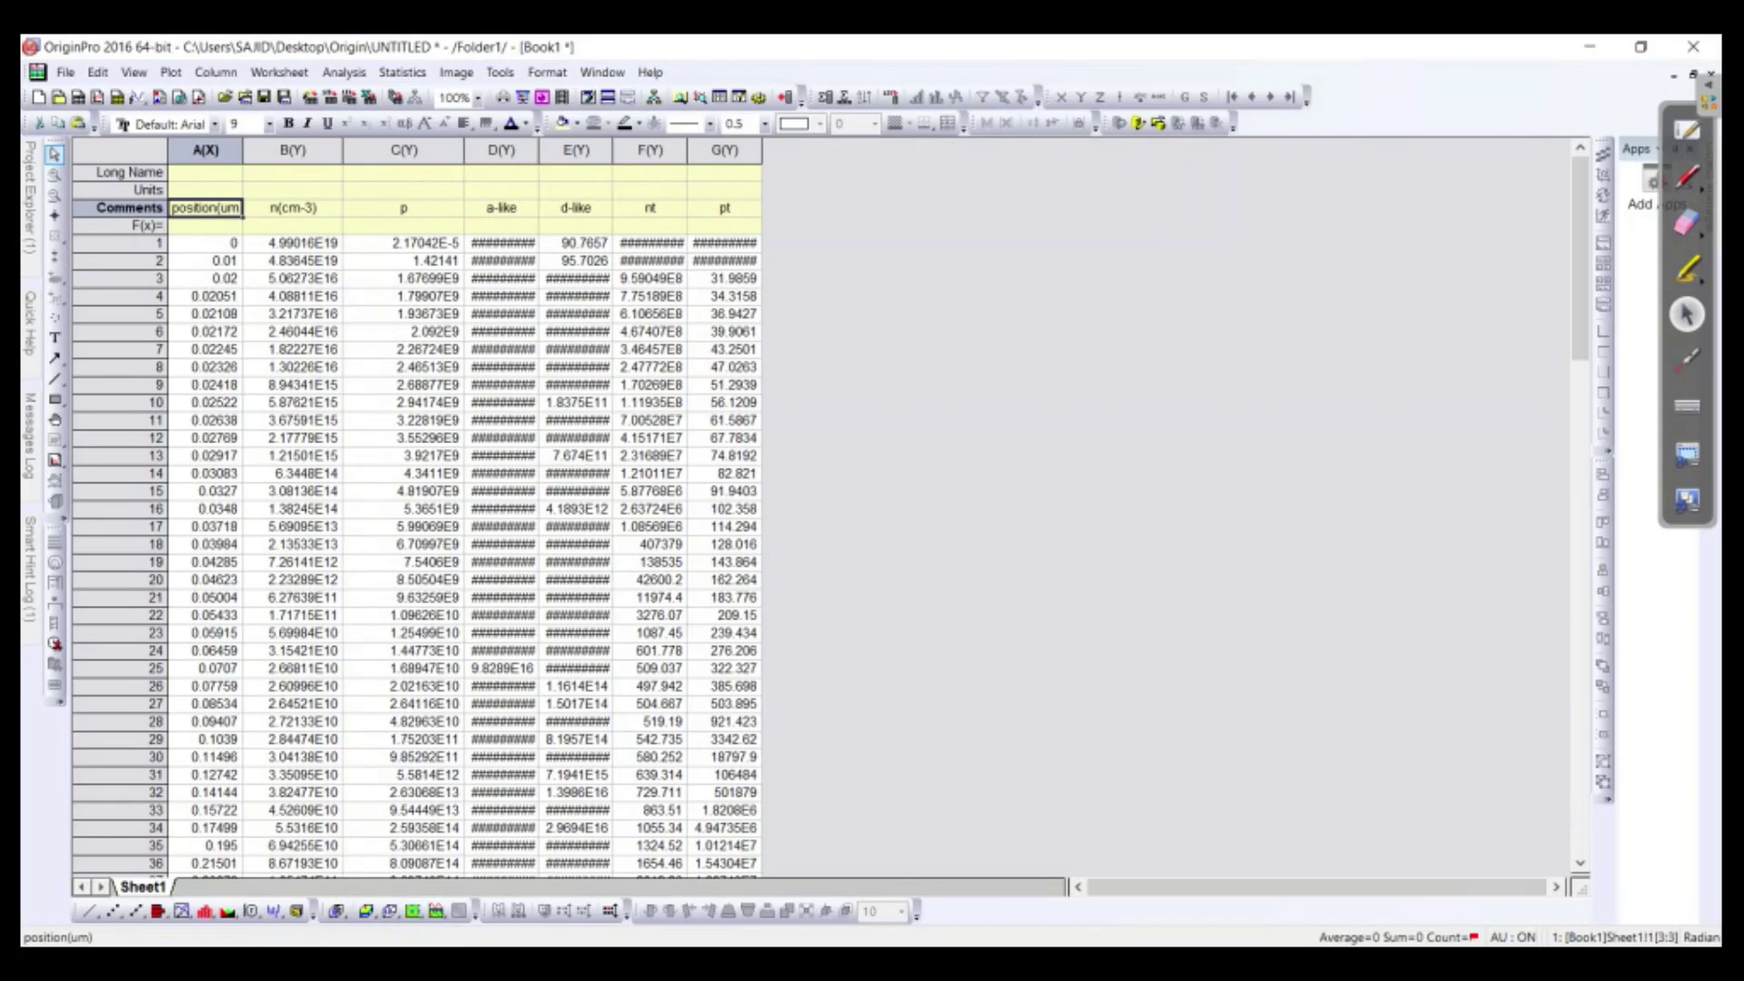
double_click(538, 150)
drag(653, 151, 686, 151)
double_click(760, 150)
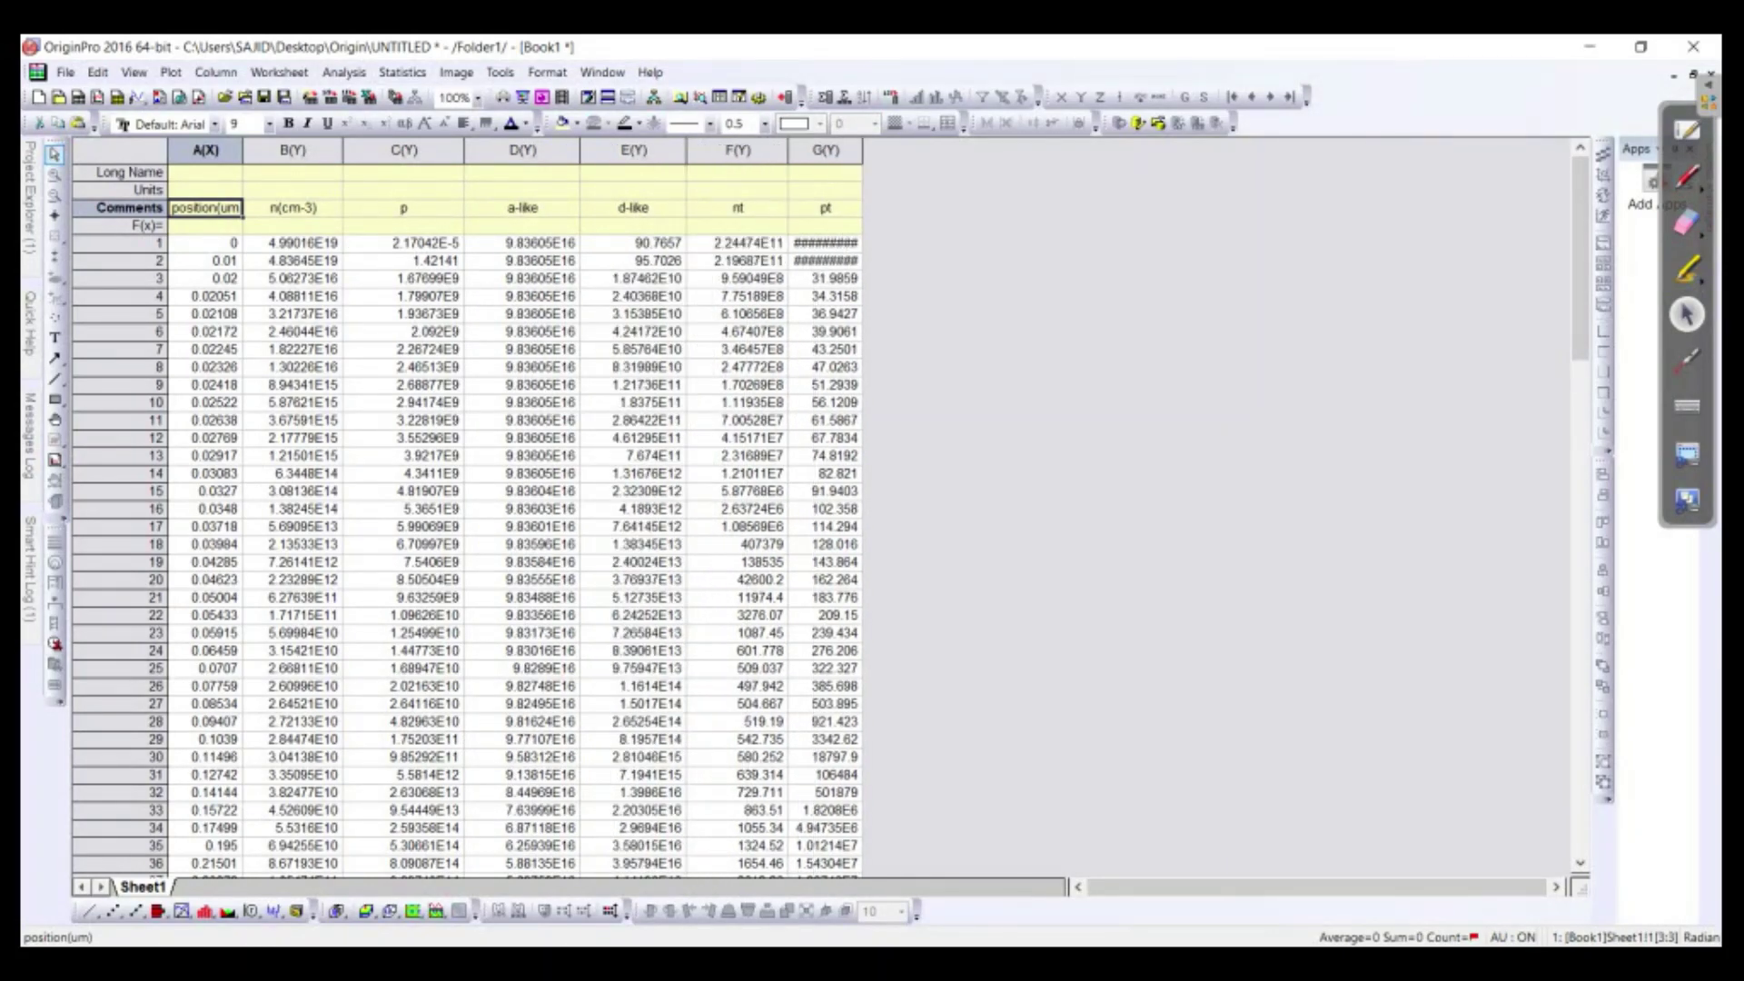
double_click(862, 149)
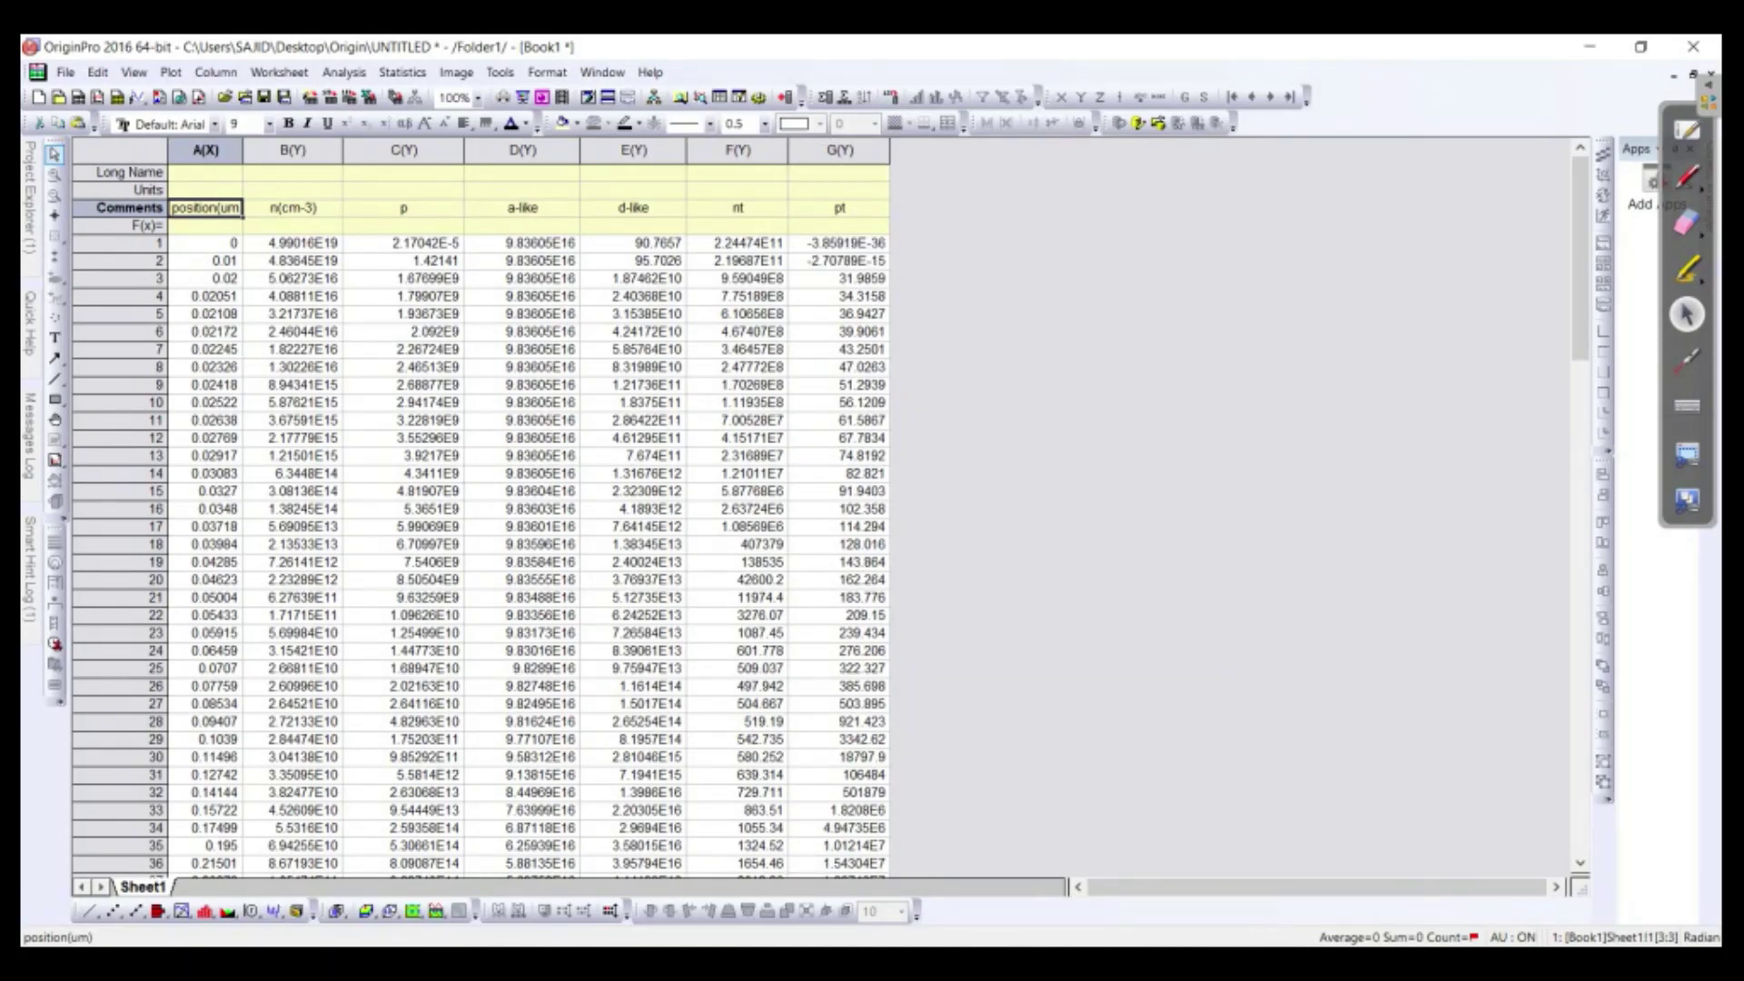
Step: Examine the n(cm-3), p, nt and pt columns of the pasted carrier data
click(318, 150)
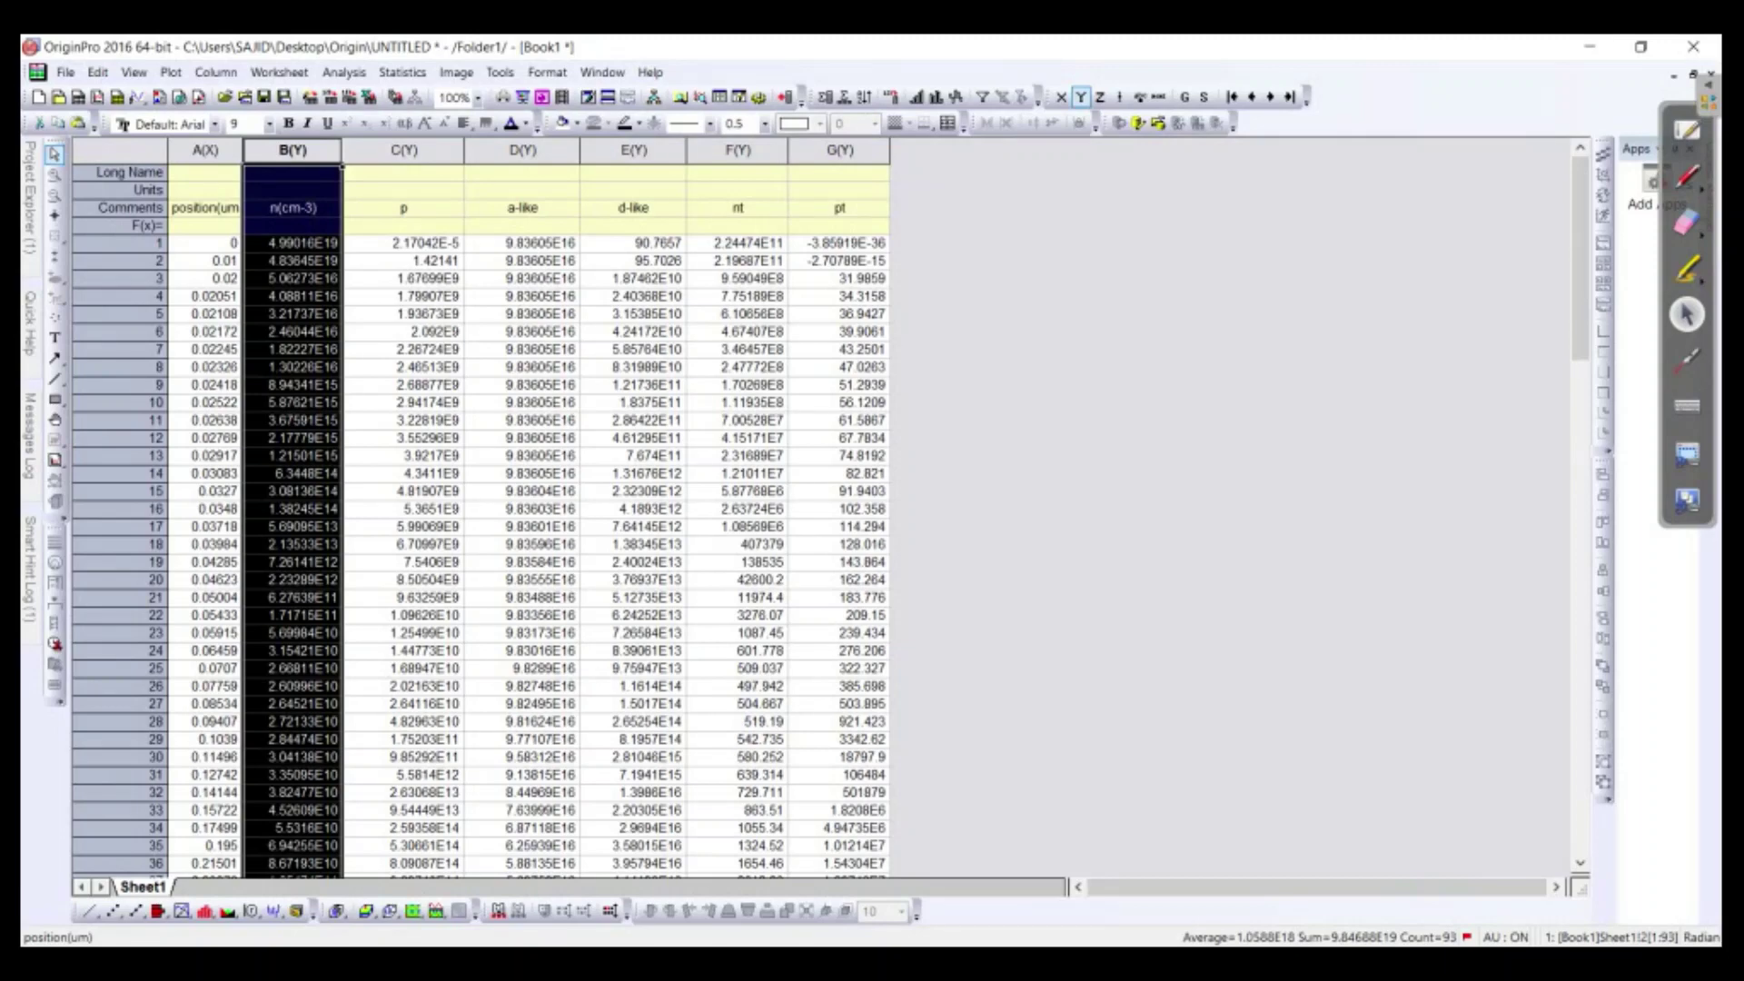
click(404, 150)
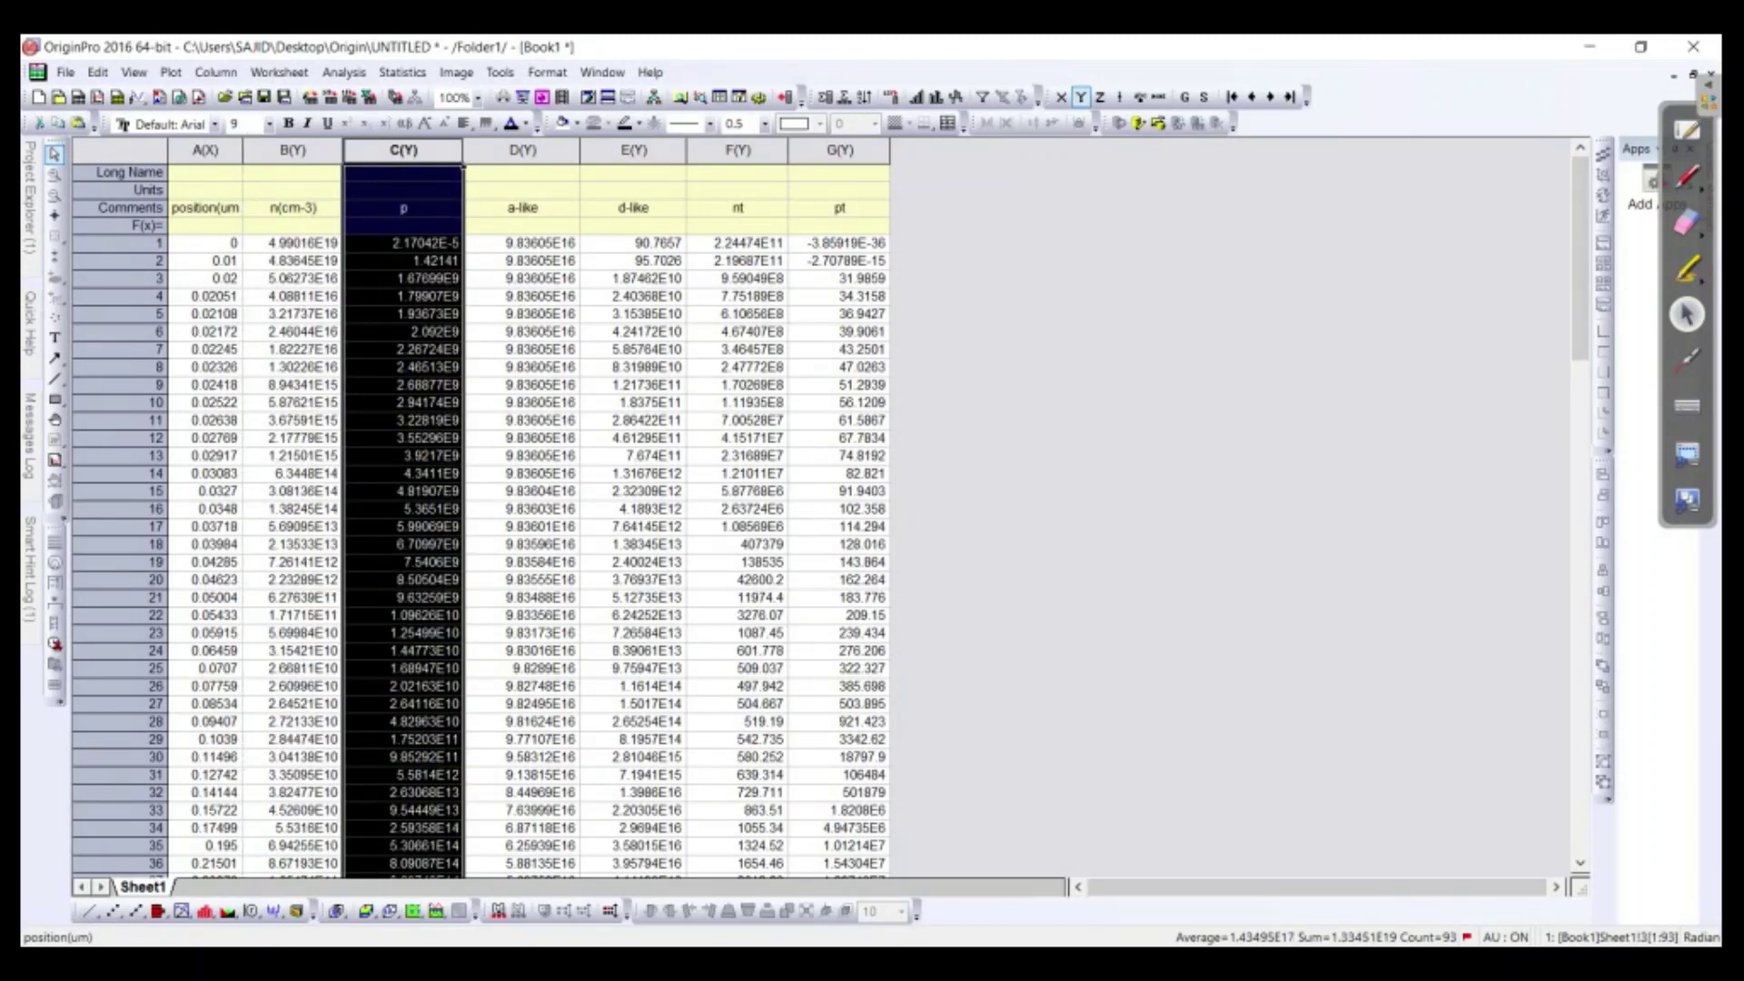
click(737, 151)
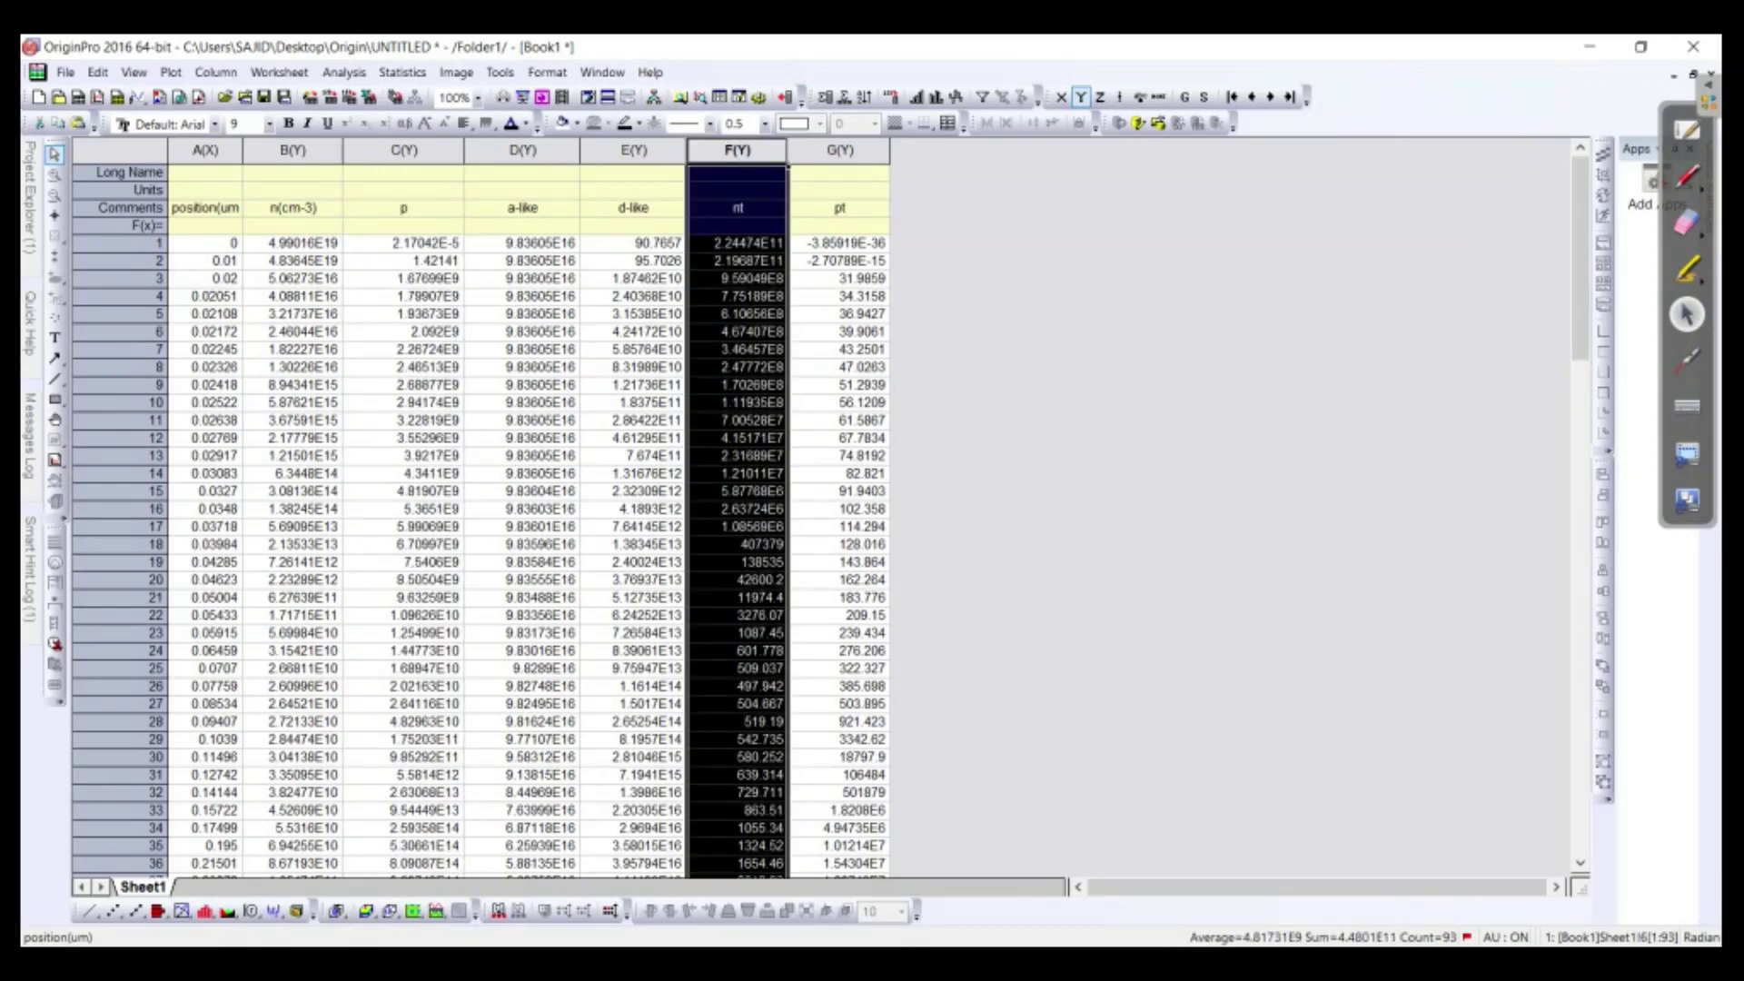
click(840, 151)
click(737, 151)
click(840, 150)
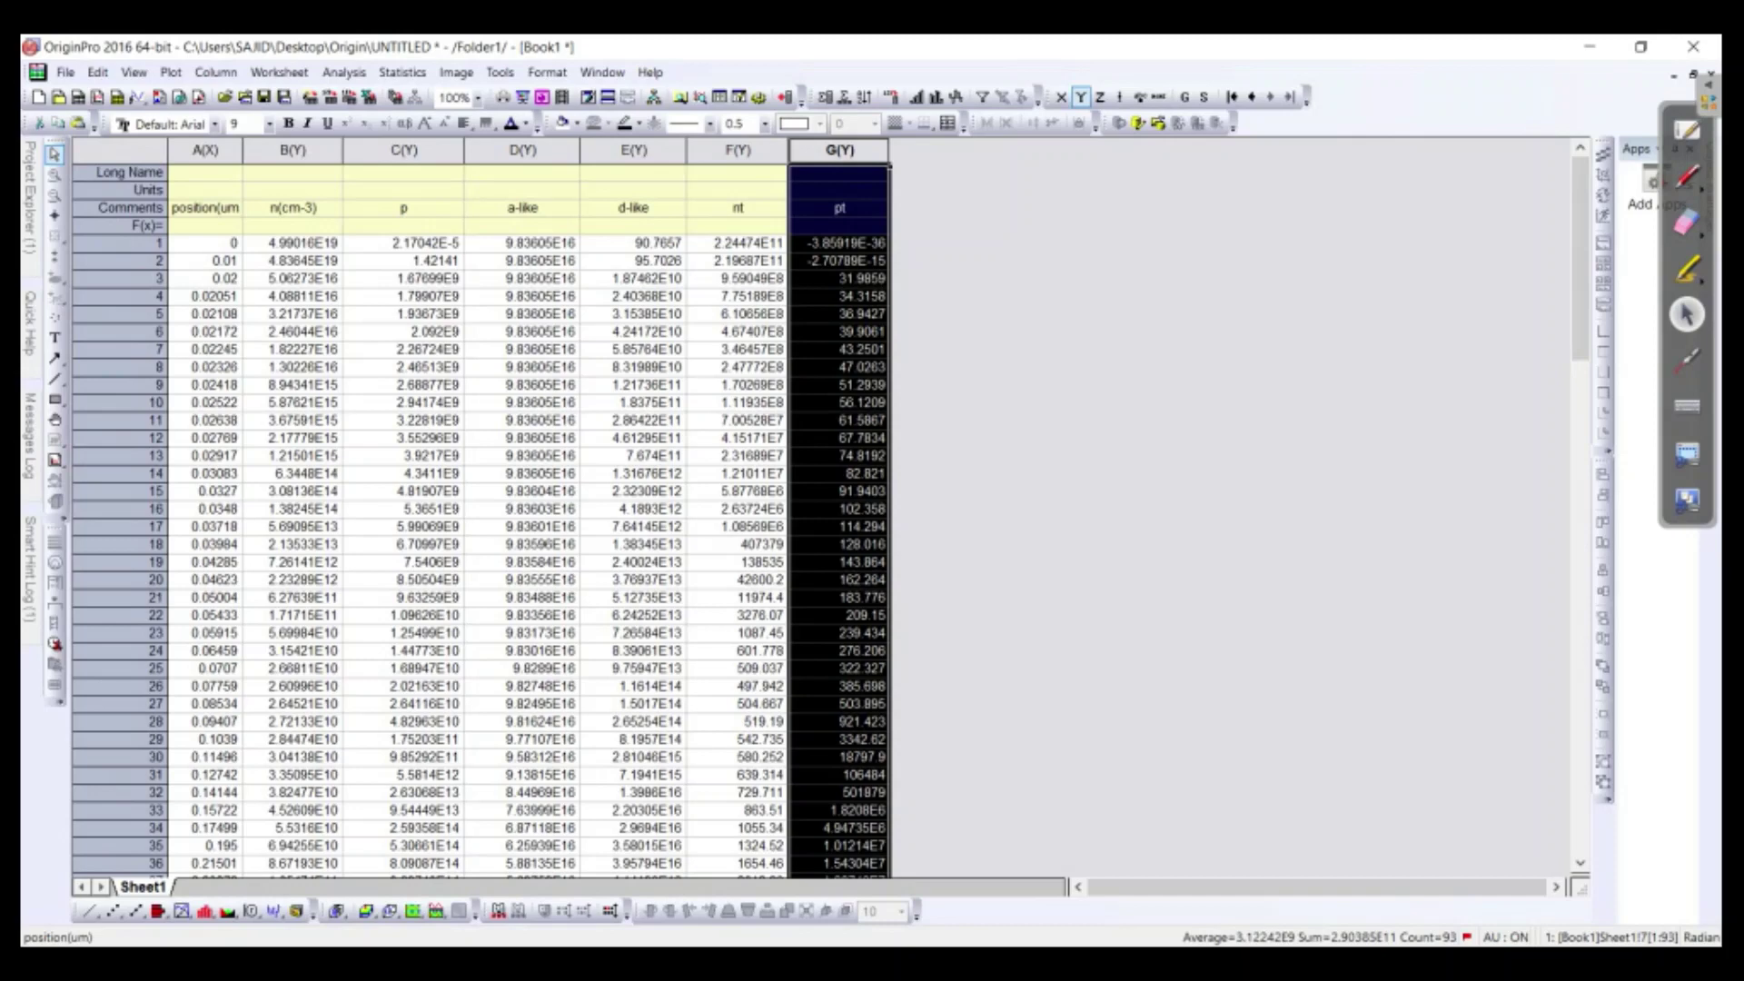
Step: Plot columns B, C, F and G against column A as a Multiple Y Axes graph with the Line+Symbol plot type
click(205, 151)
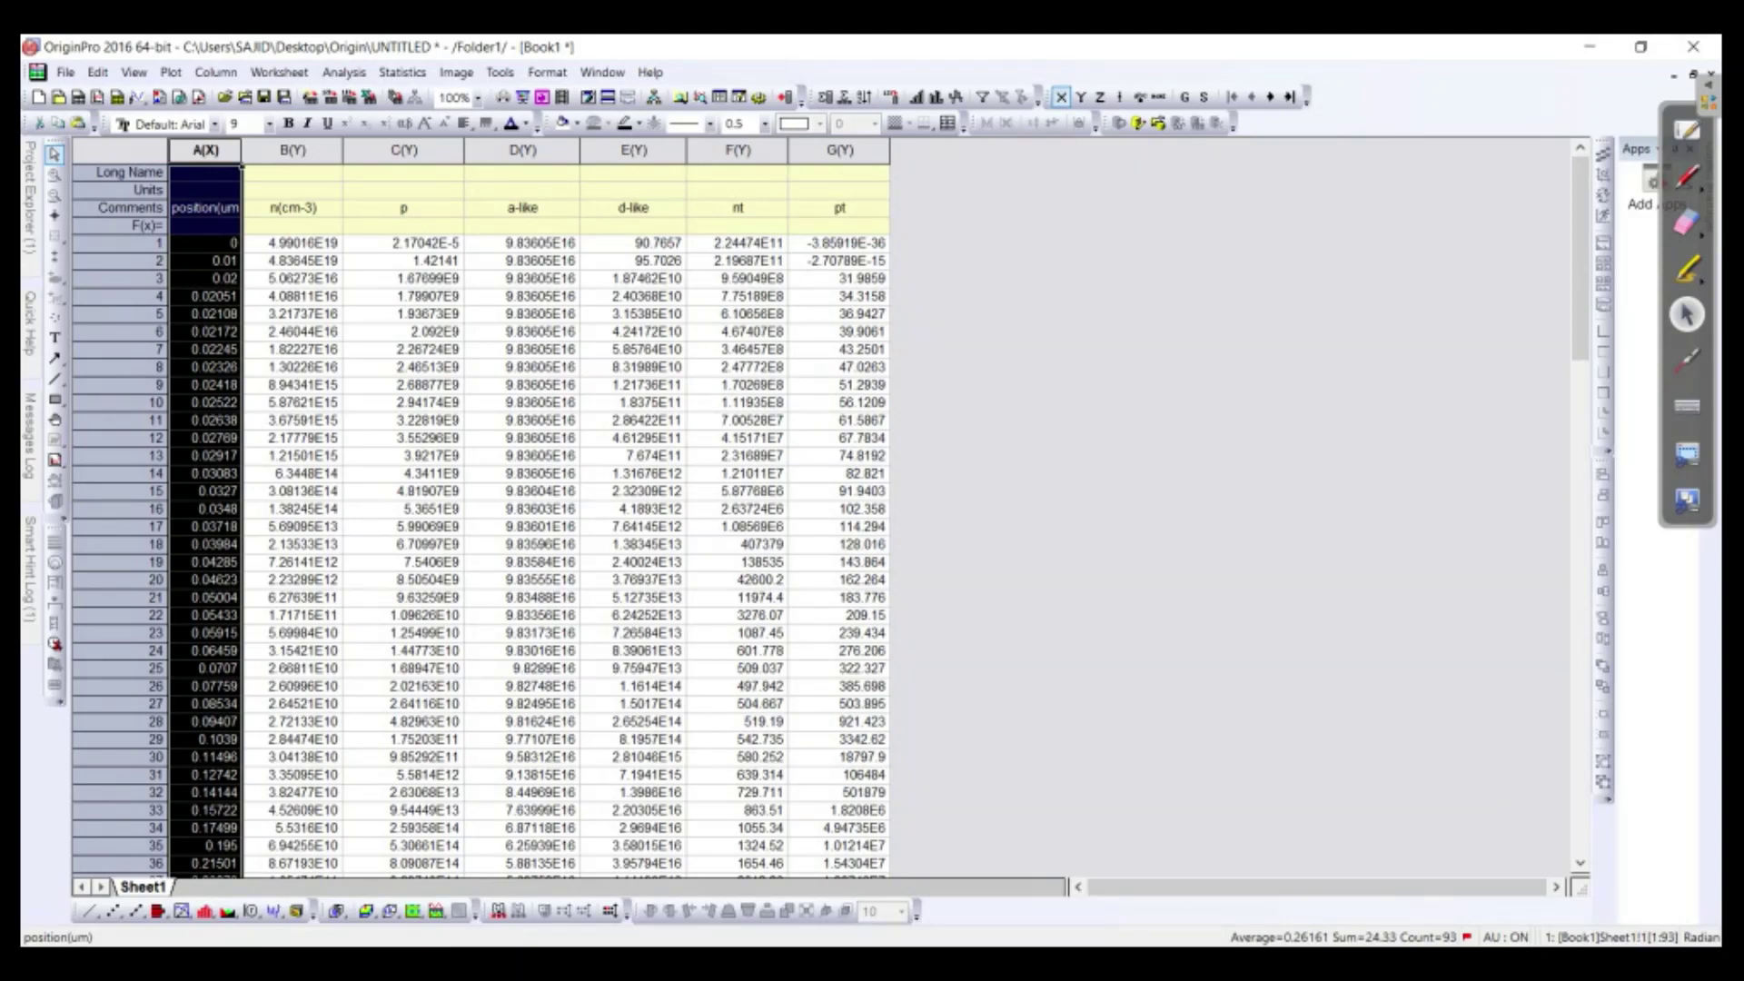
ctrl+click(300, 151)
ctrl+click(403, 151)
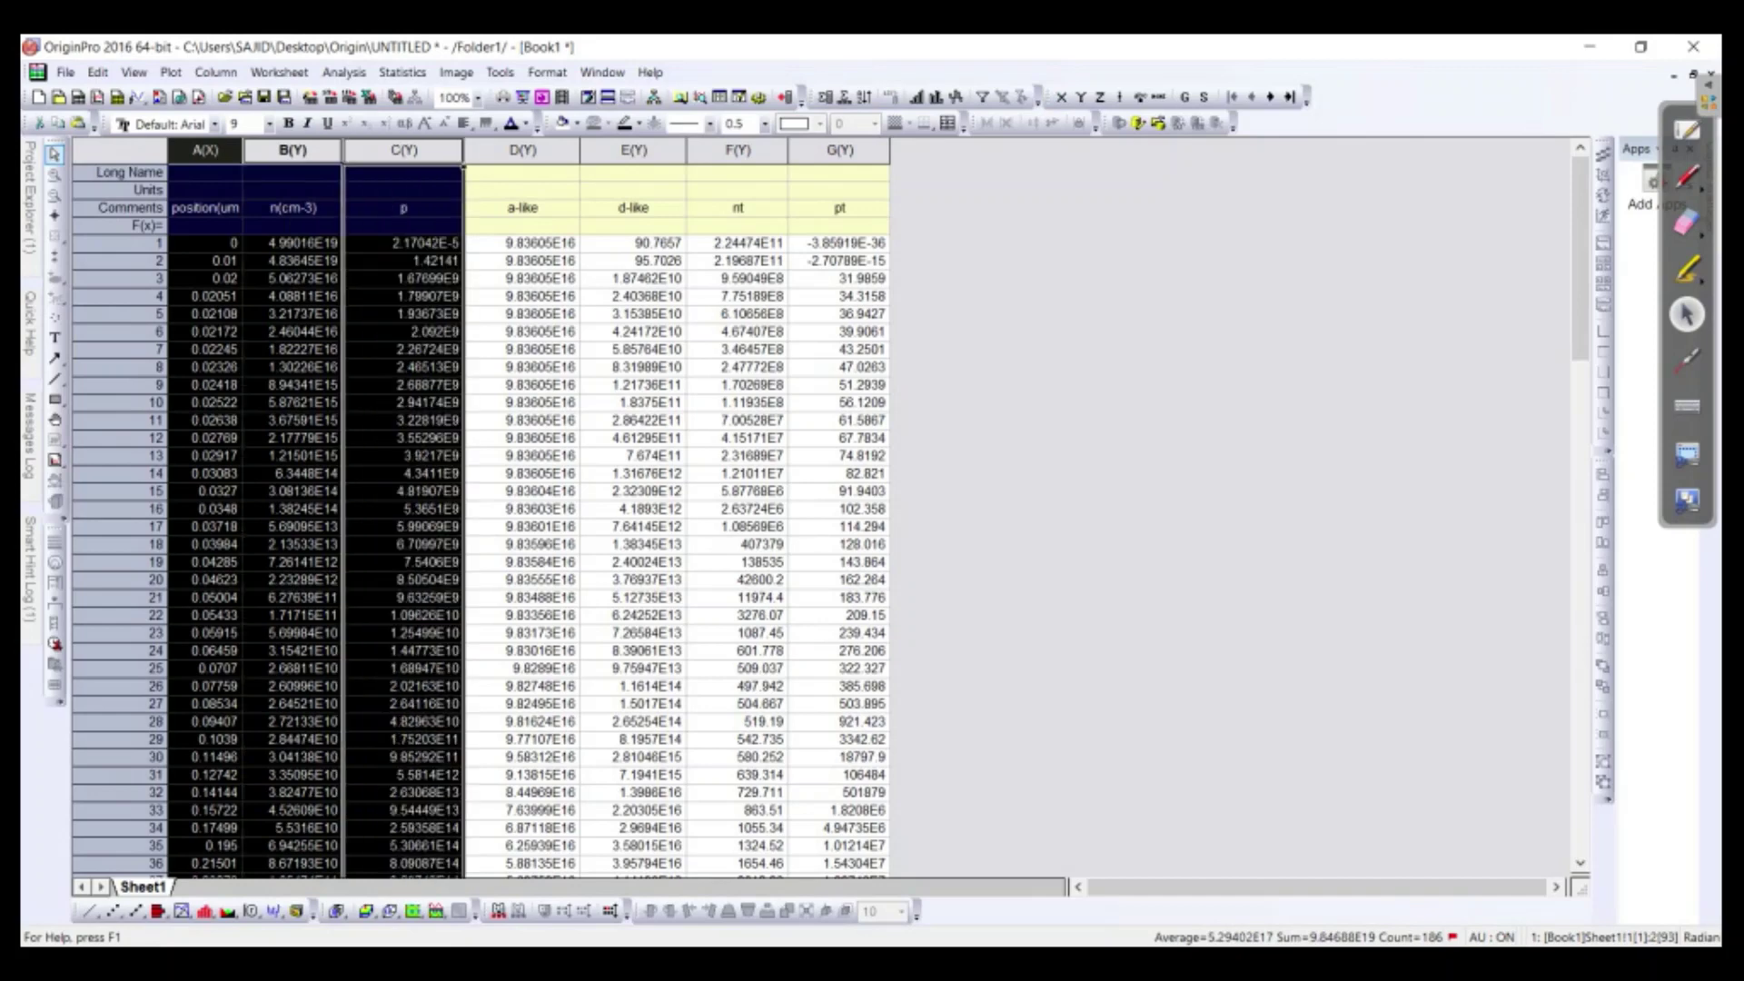
ctrl+click(738, 150)
ctrl+click(839, 149)
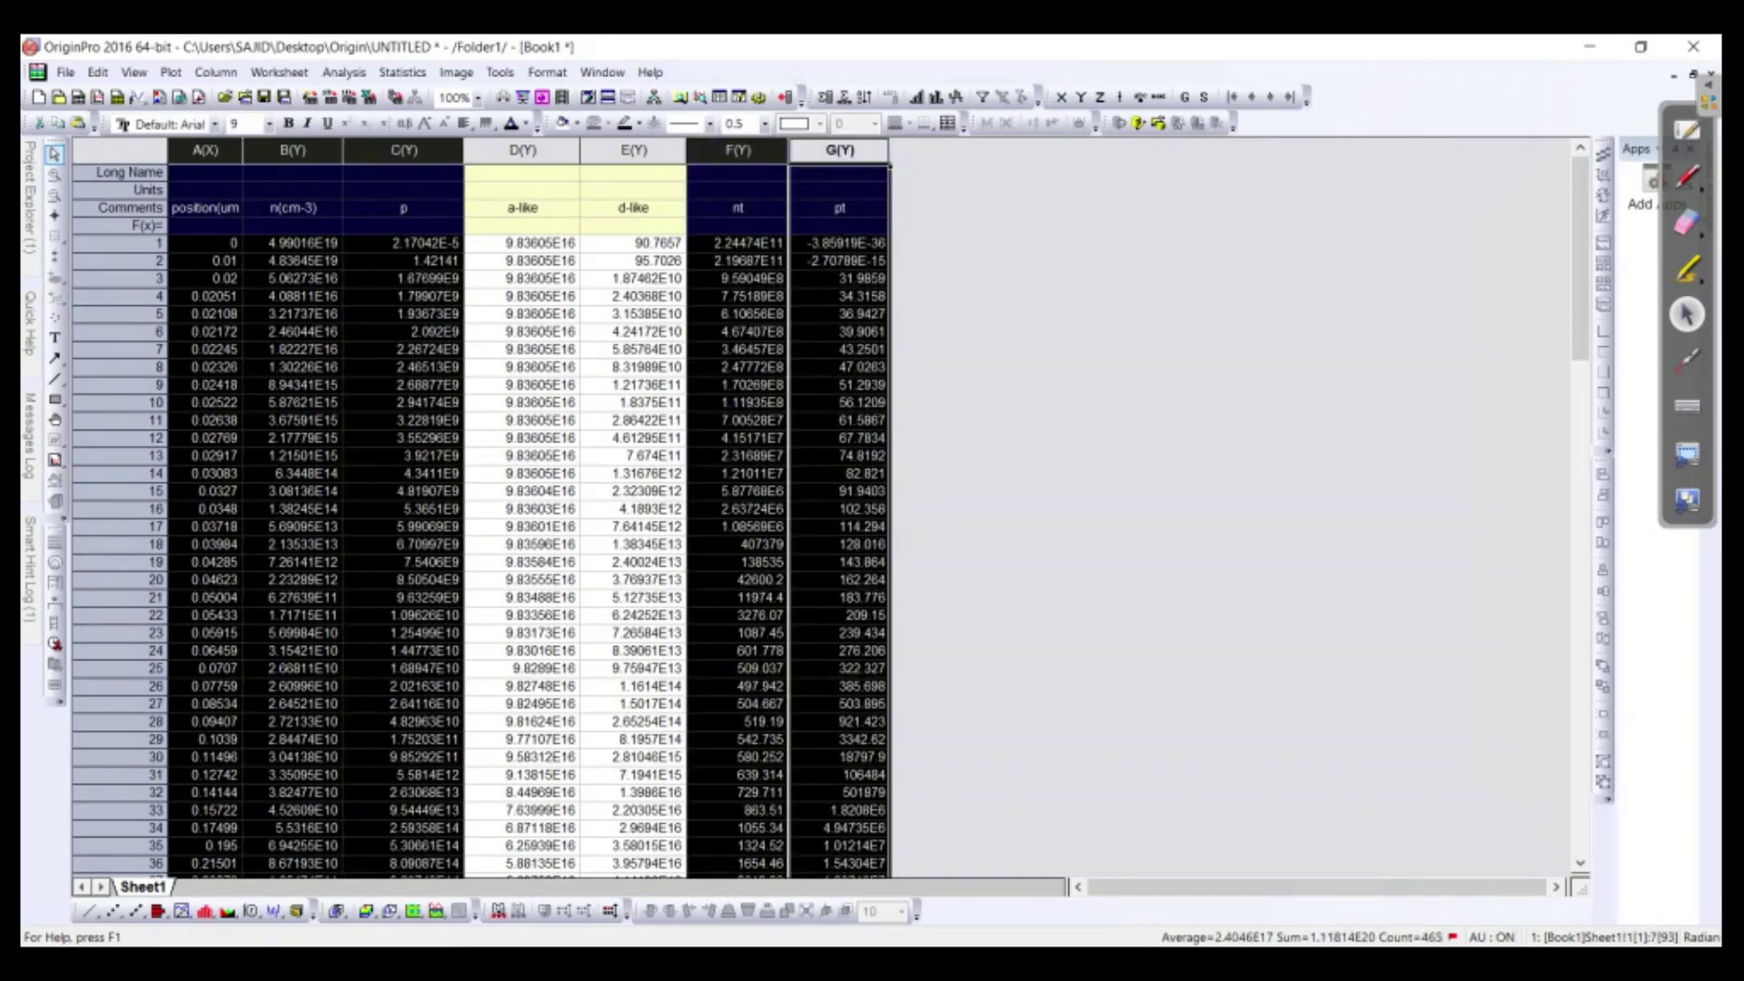
click(171, 73)
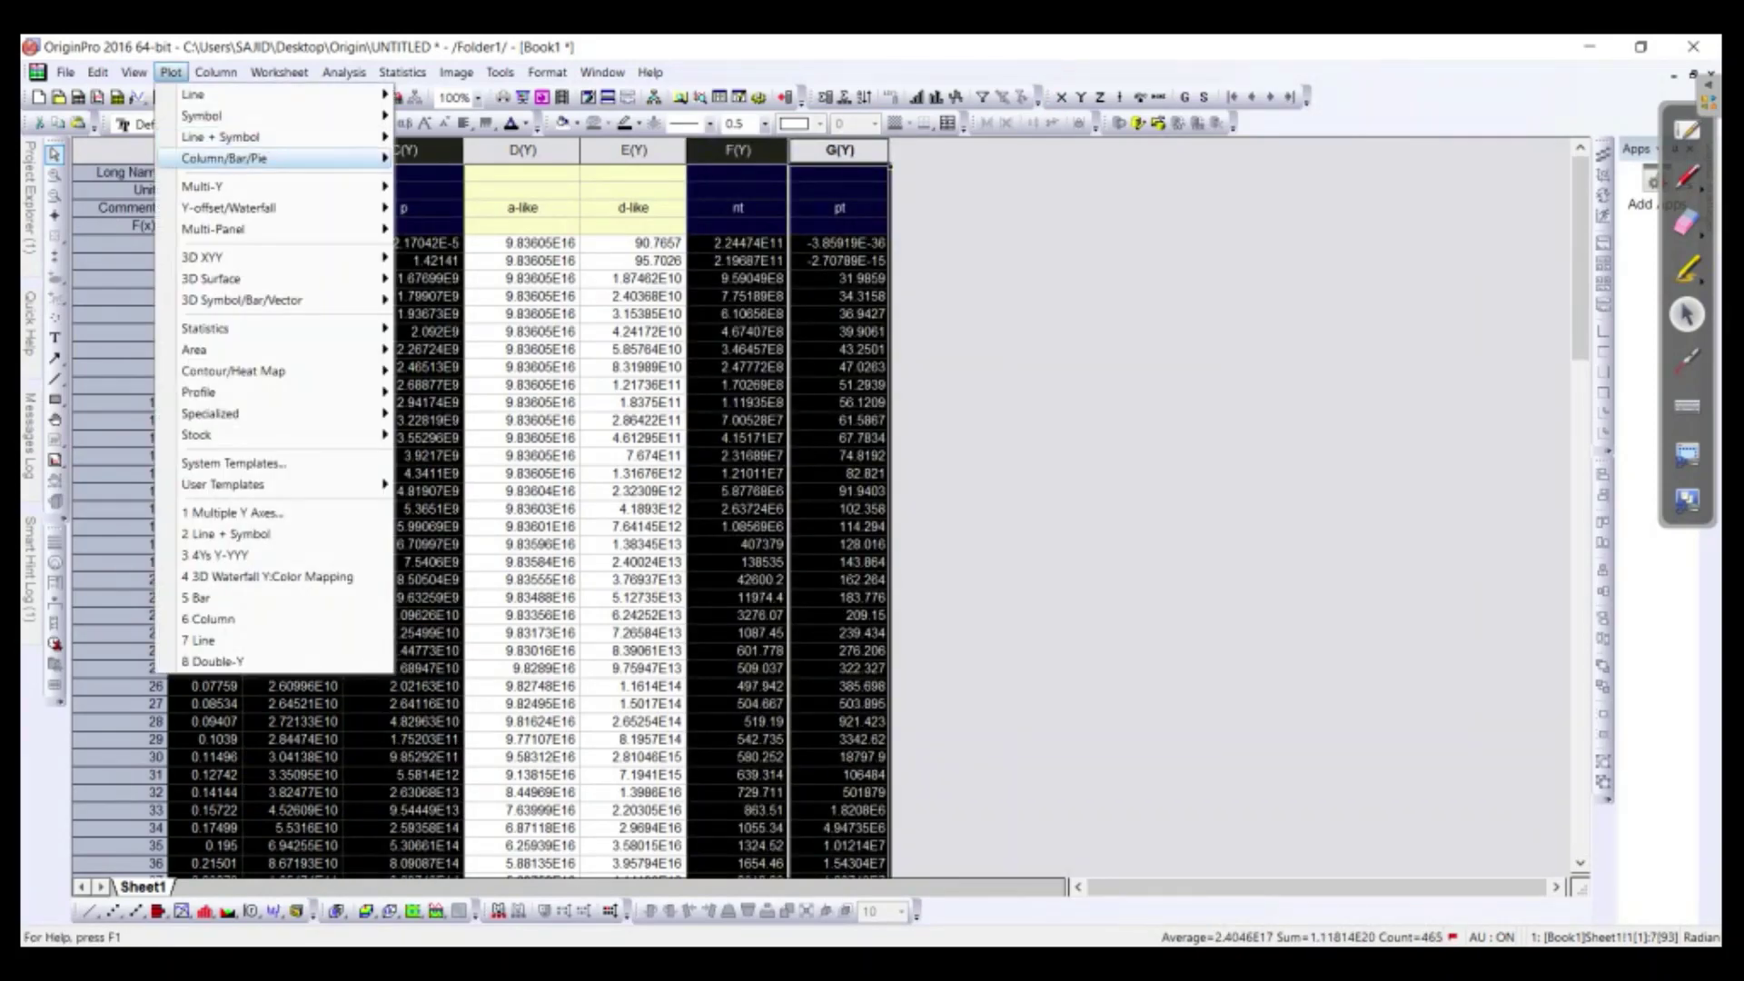
mouse_move(209, 186)
click(463, 292)
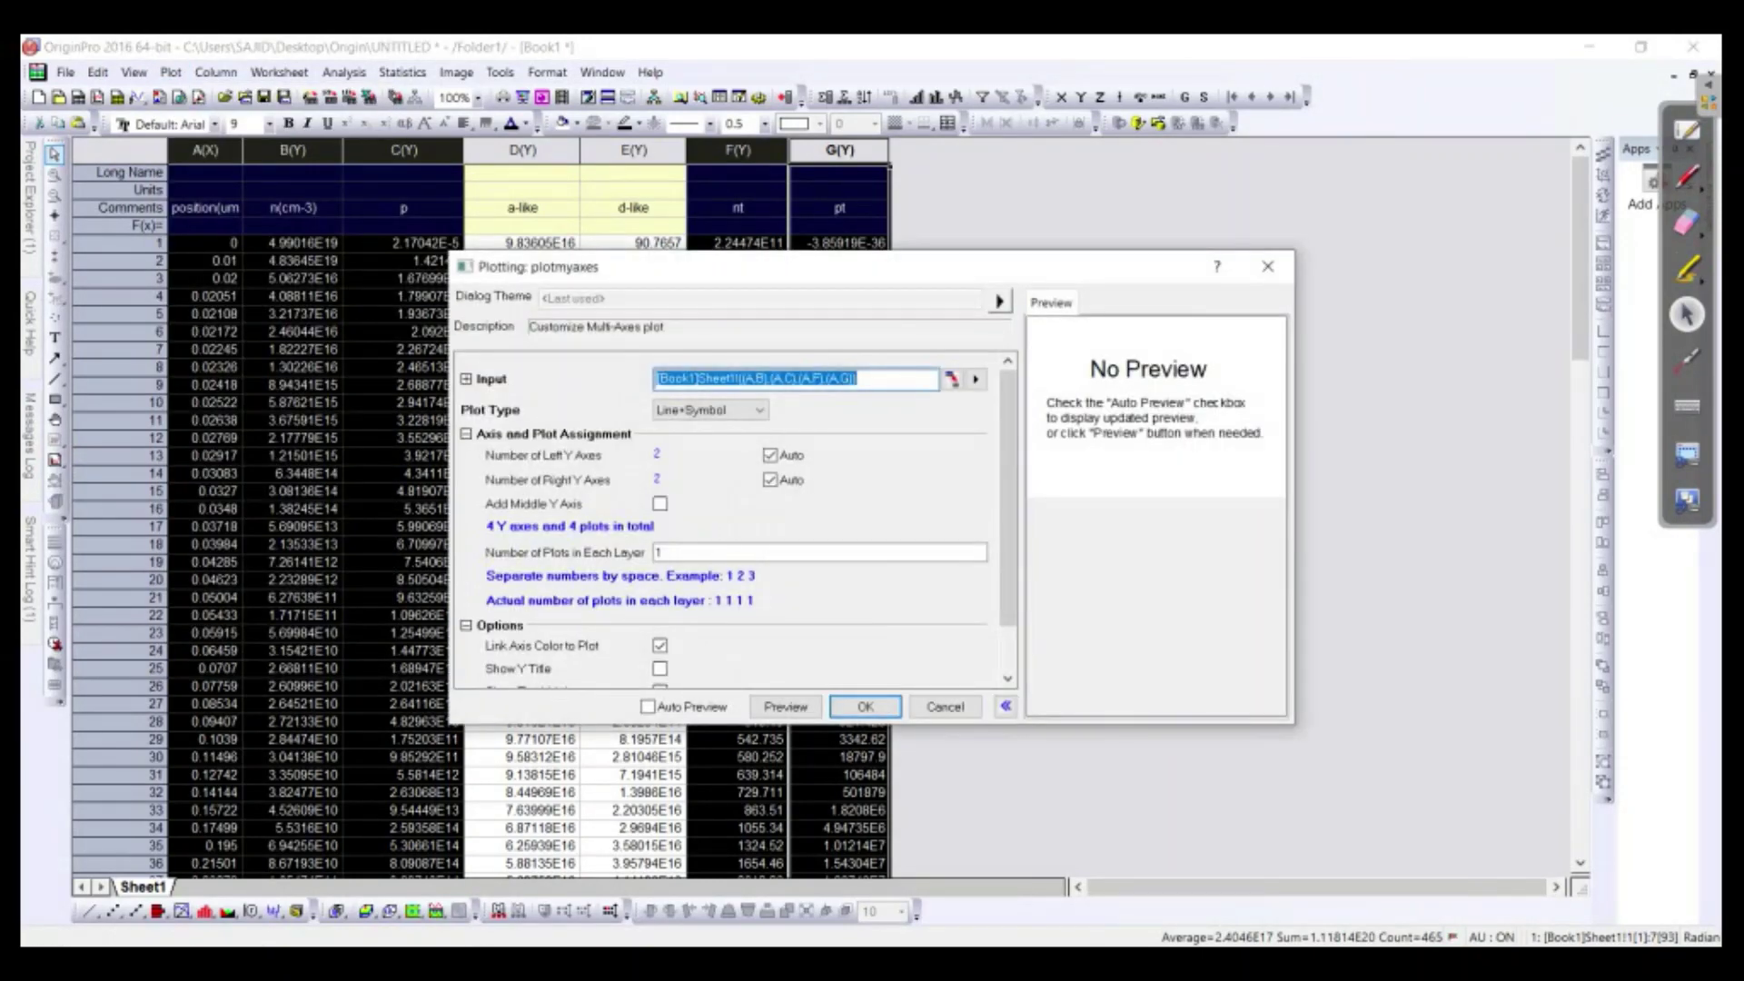
click(864, 706)
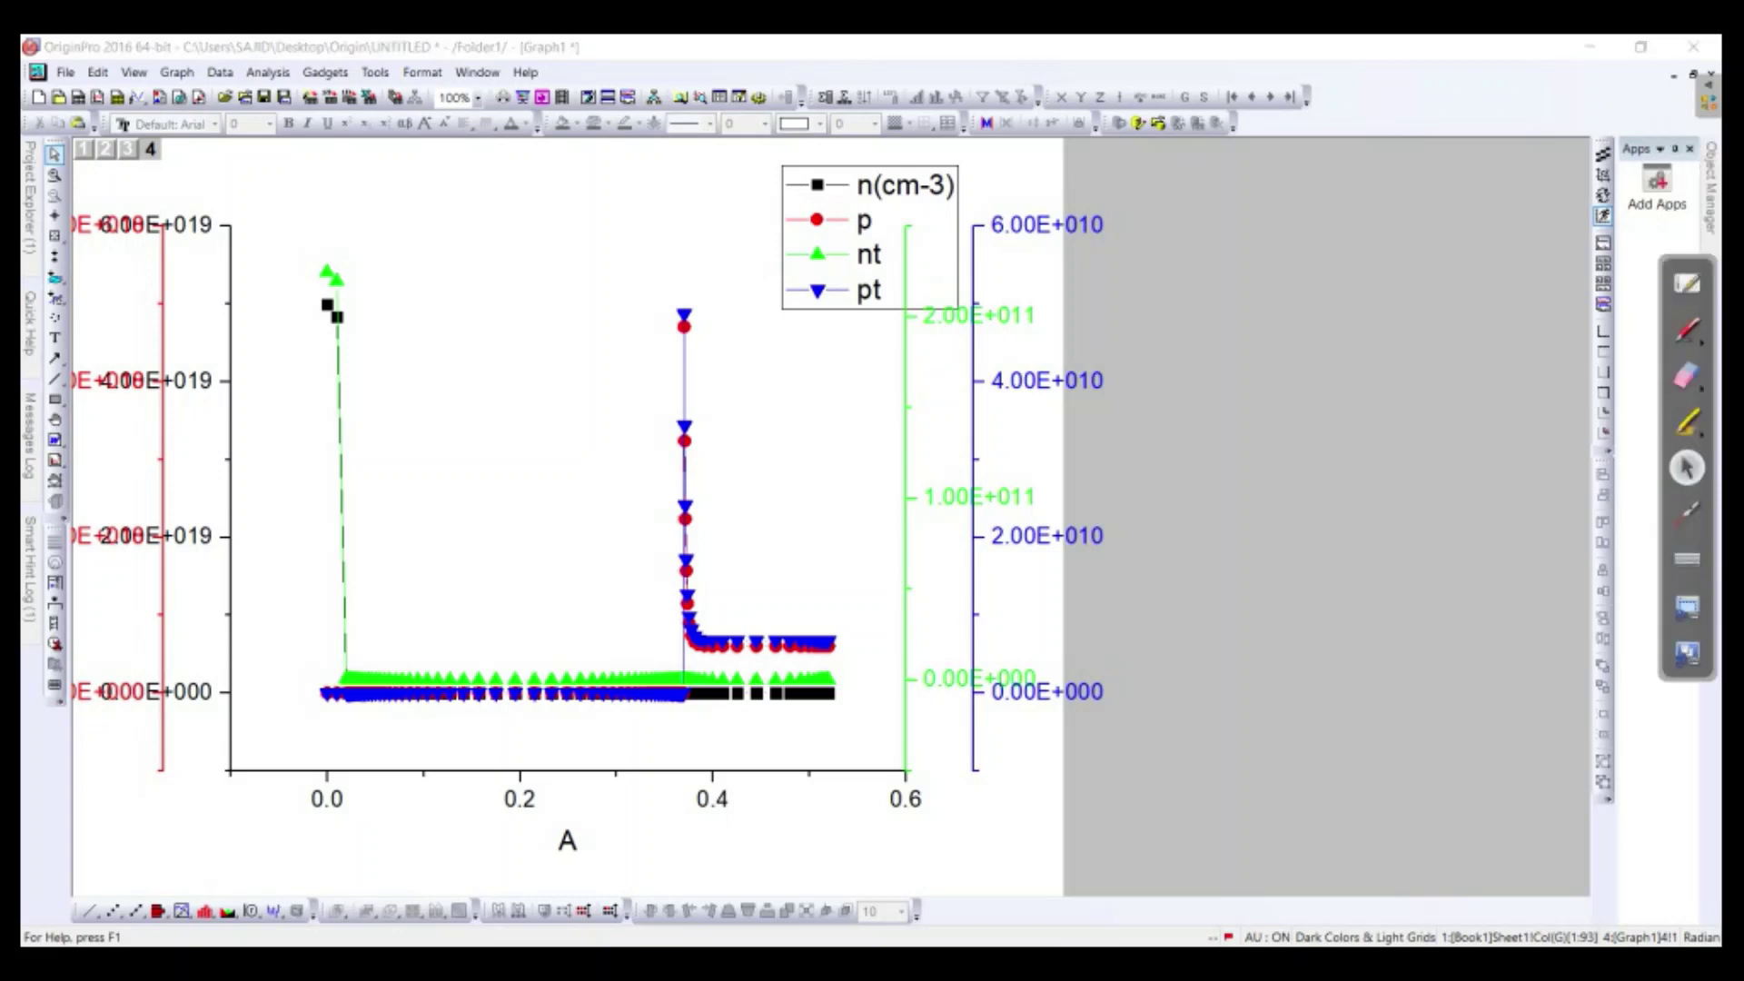
Step: Set the Layer 1 X axis scale to run from 0 to 0.52
drag(1686, 390, 1687, 570)
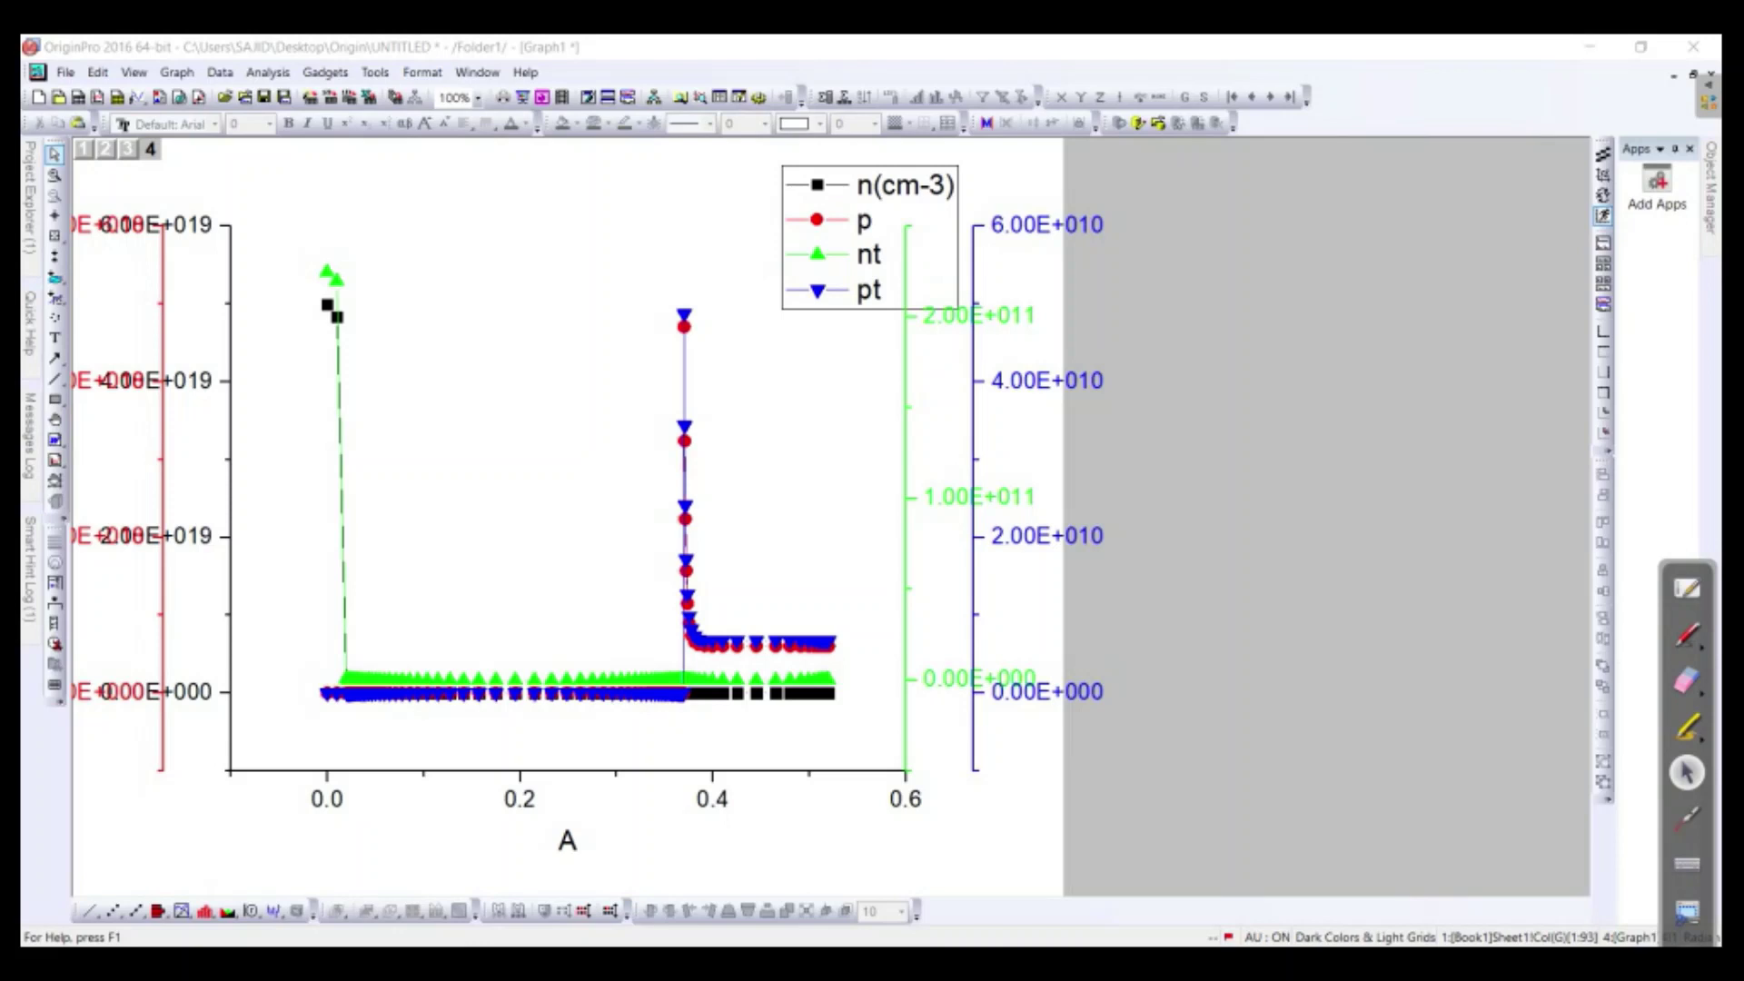
click(83, 150)
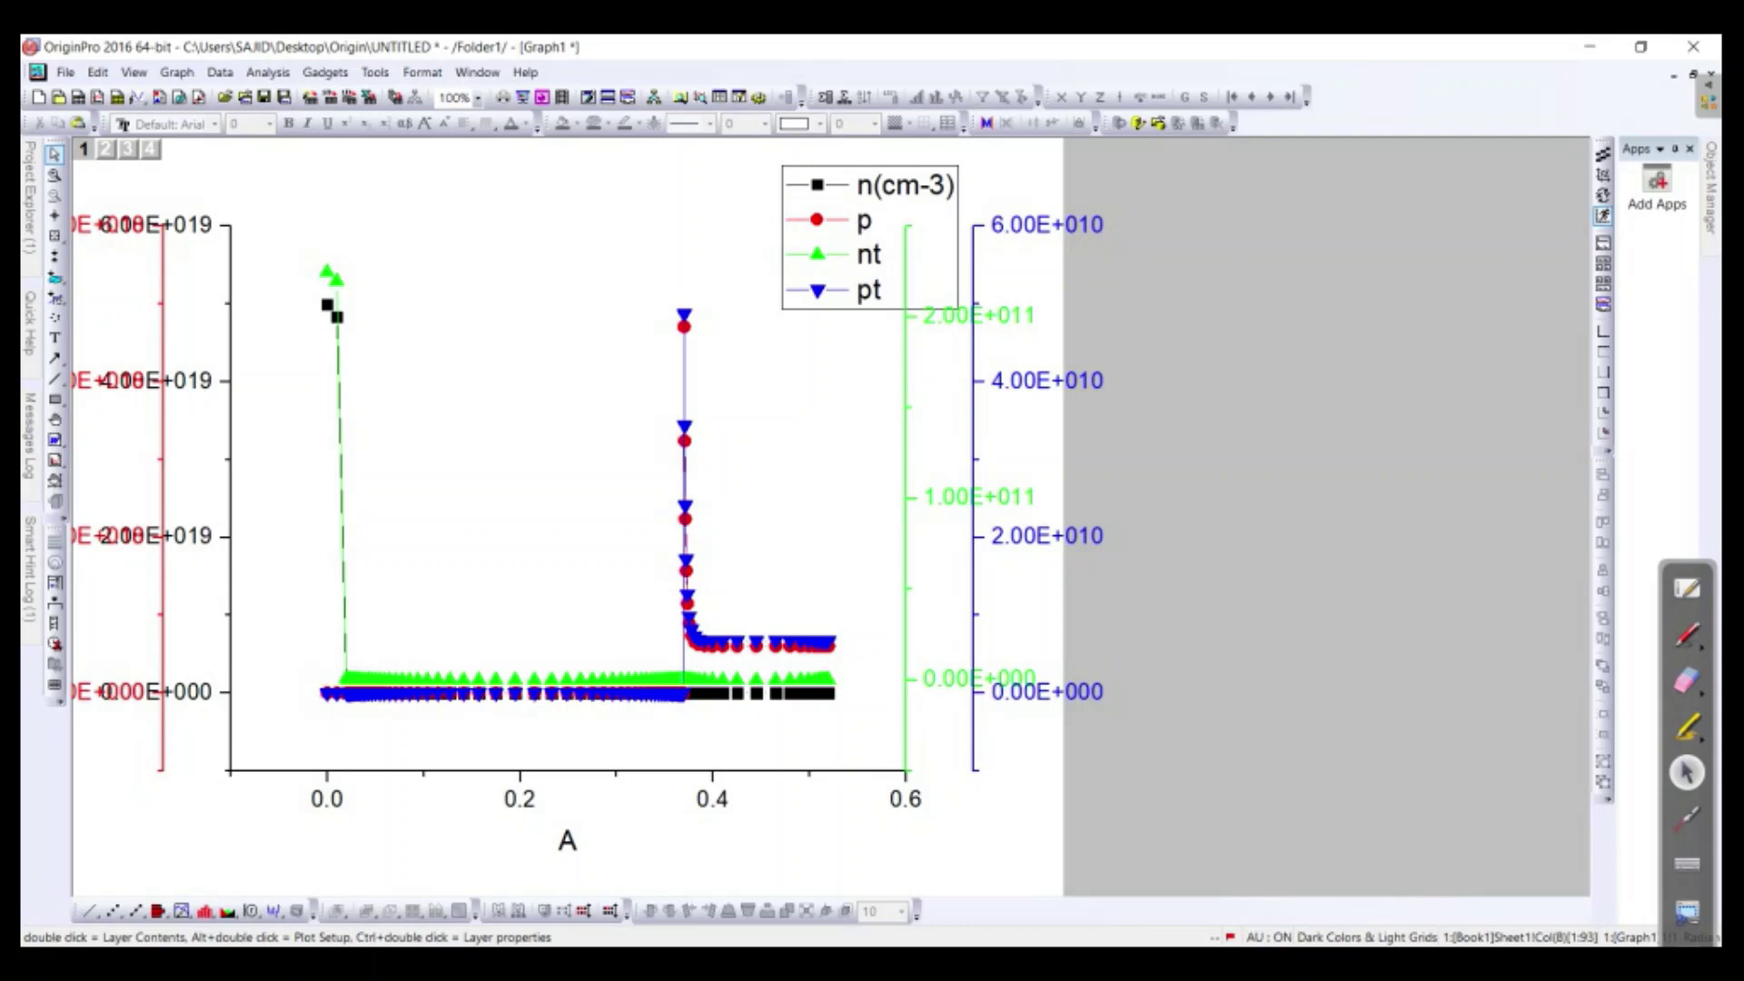
double_click(187, 380)
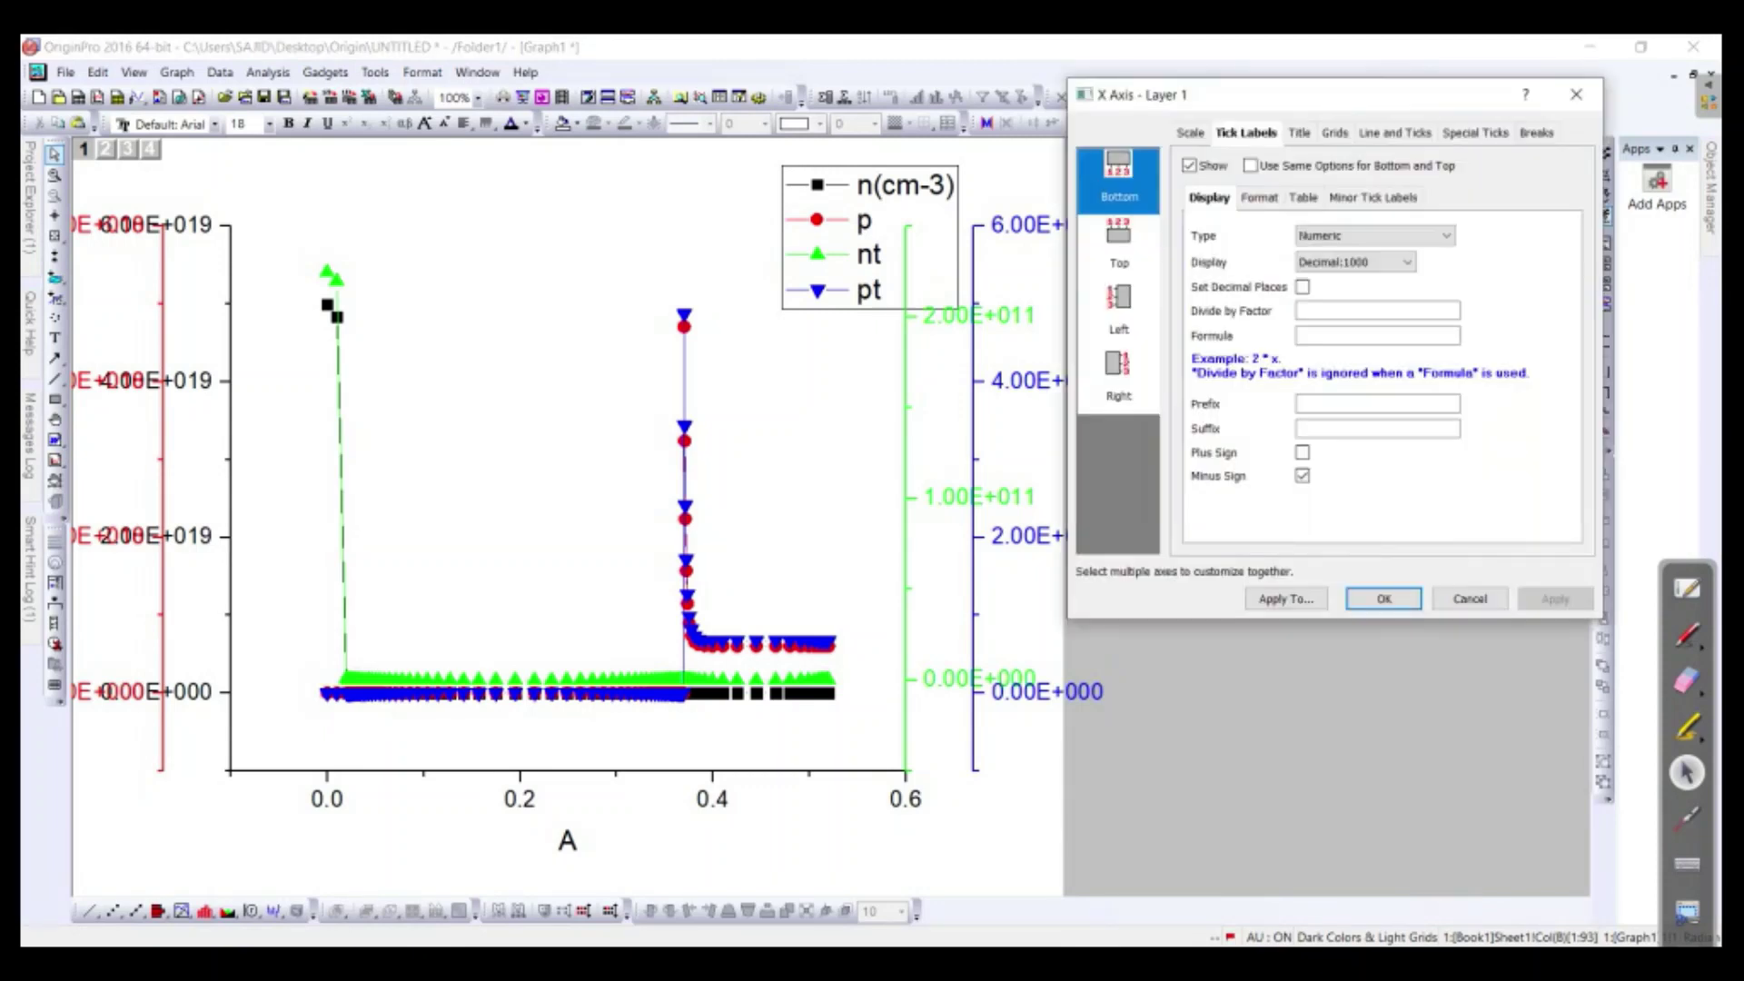
click(1191, 134)
drag(1309, 171, 1285, 171)
text(0)
key(Tab)
text(0.52)
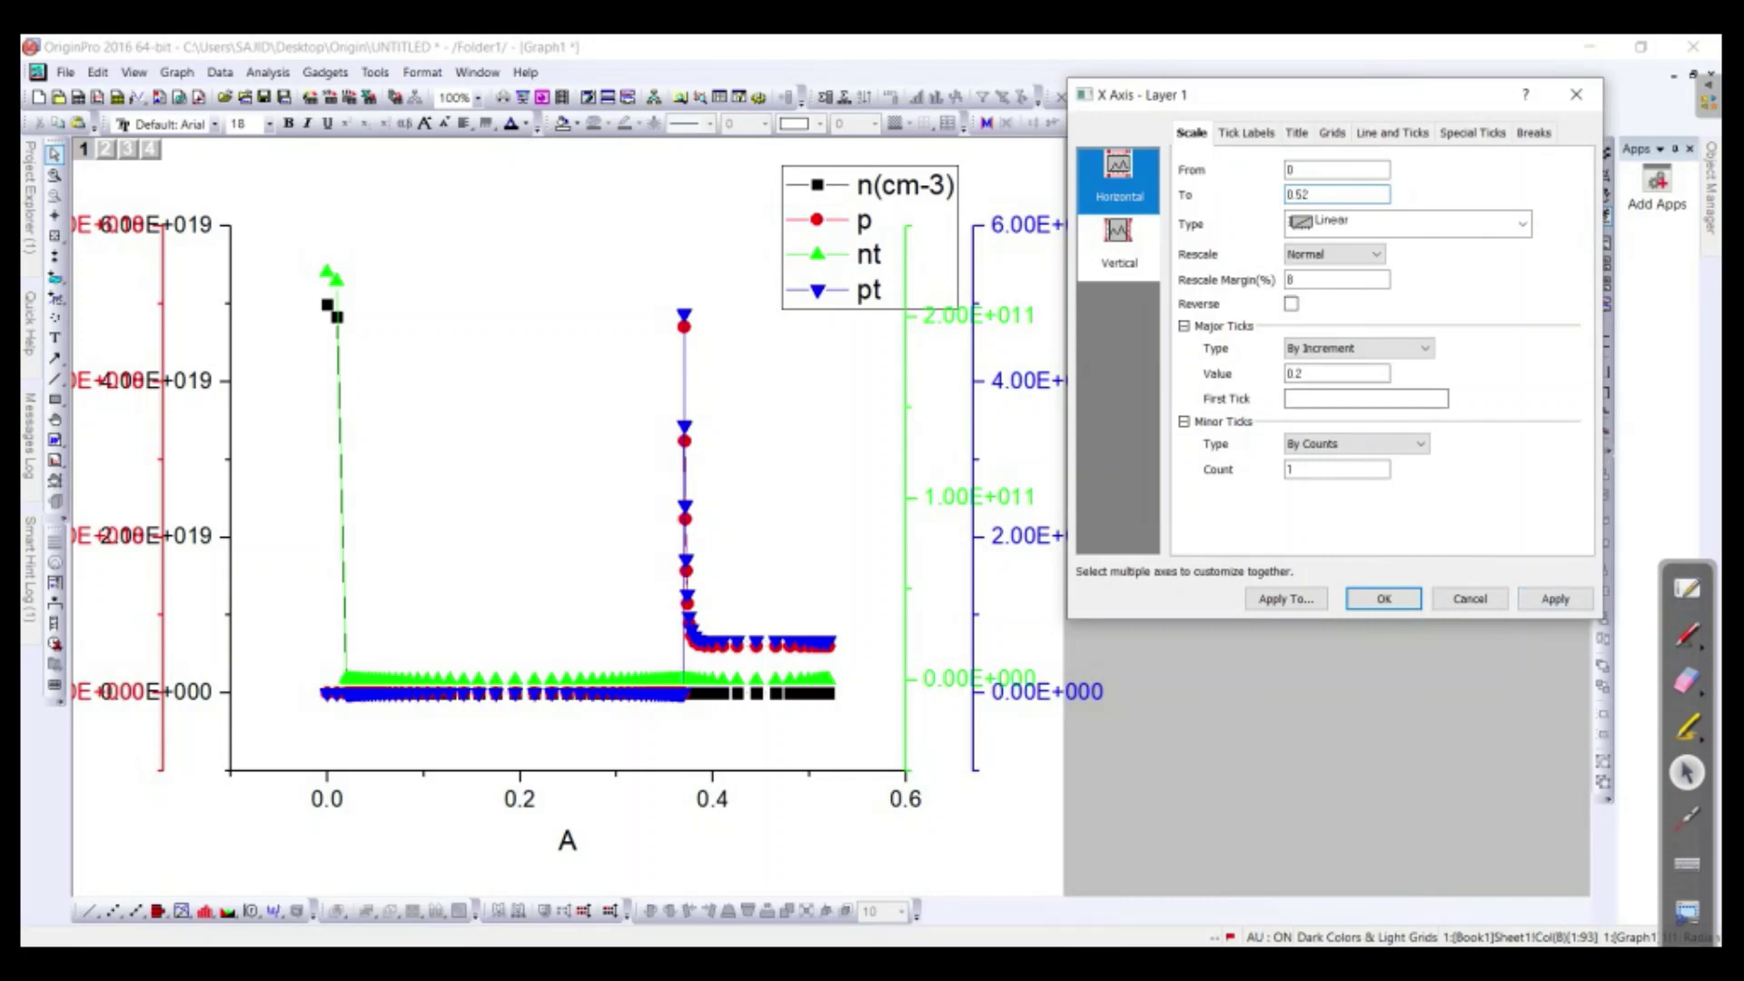
Step: Set the X axis major tick increment to 0.05 and apply the axis changes
double_click(1295, 373)
text(0.0)
text(15)
key(BackSpace)
key(BackSpace)
text(5)
click(1555, 598)
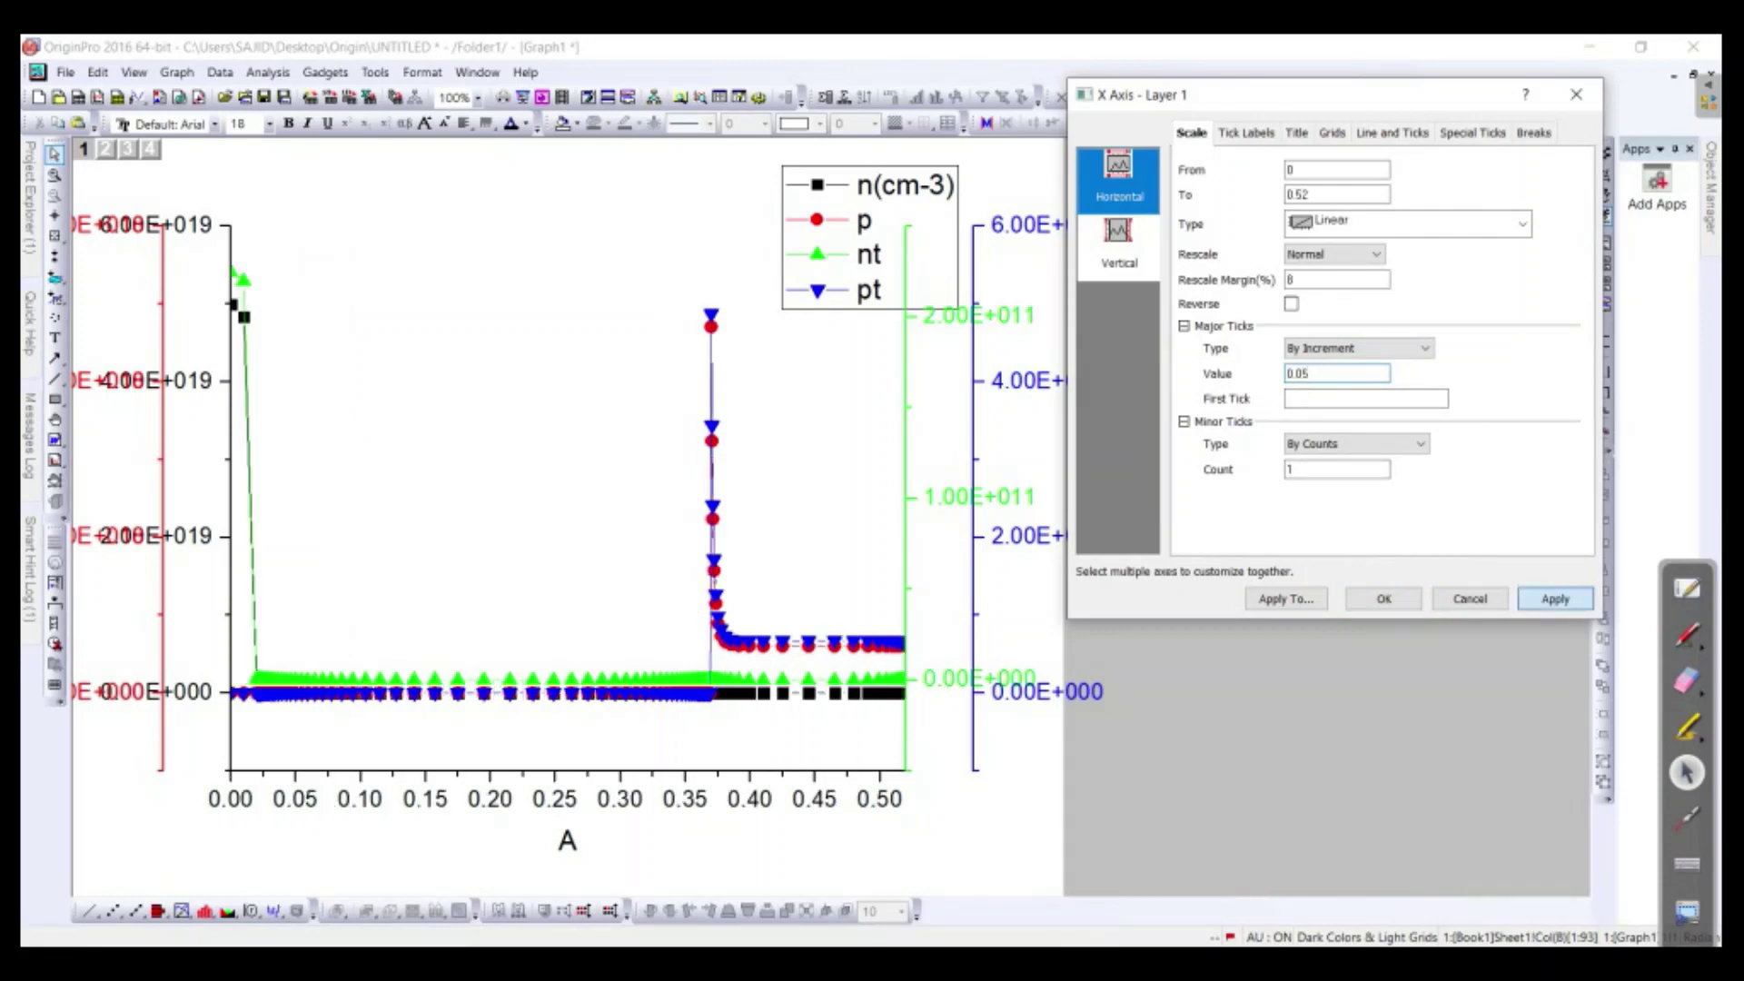
click(1383, 599)
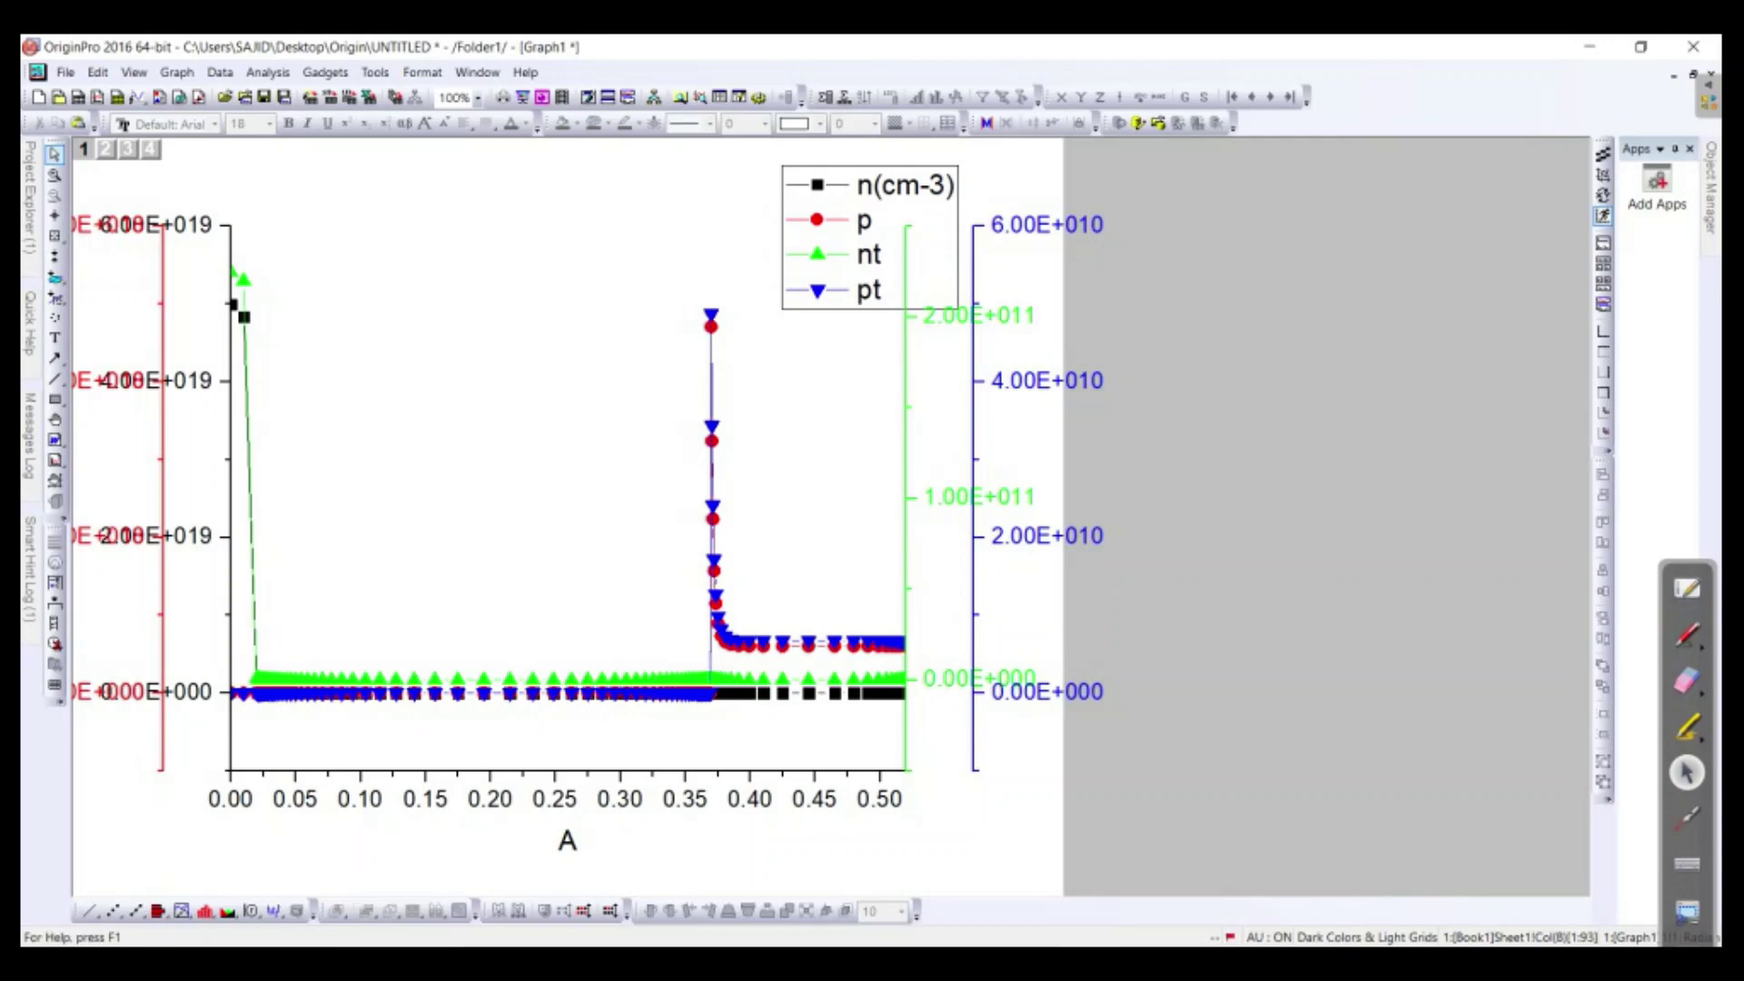
Step: Compare the graph with the Carriers plot in the wxAMPS results window, and return to the maximized OriginPro window
click(1640, 46)
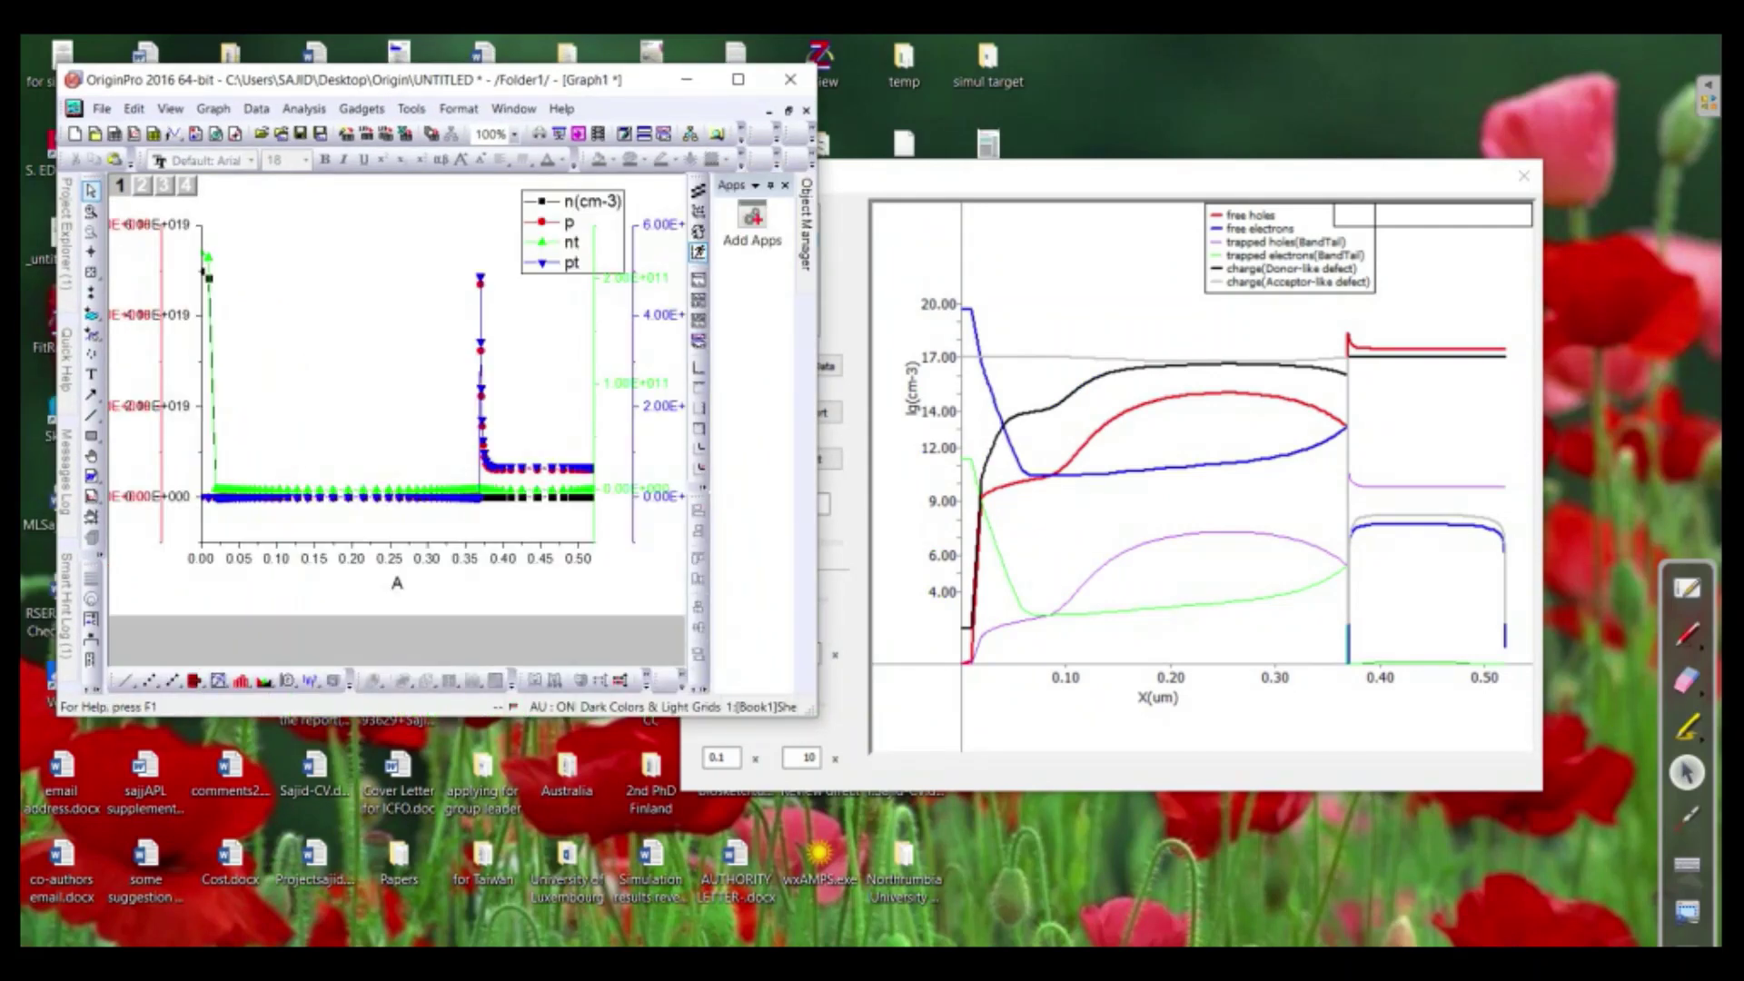
drag(1180, 176, 1275, 113)
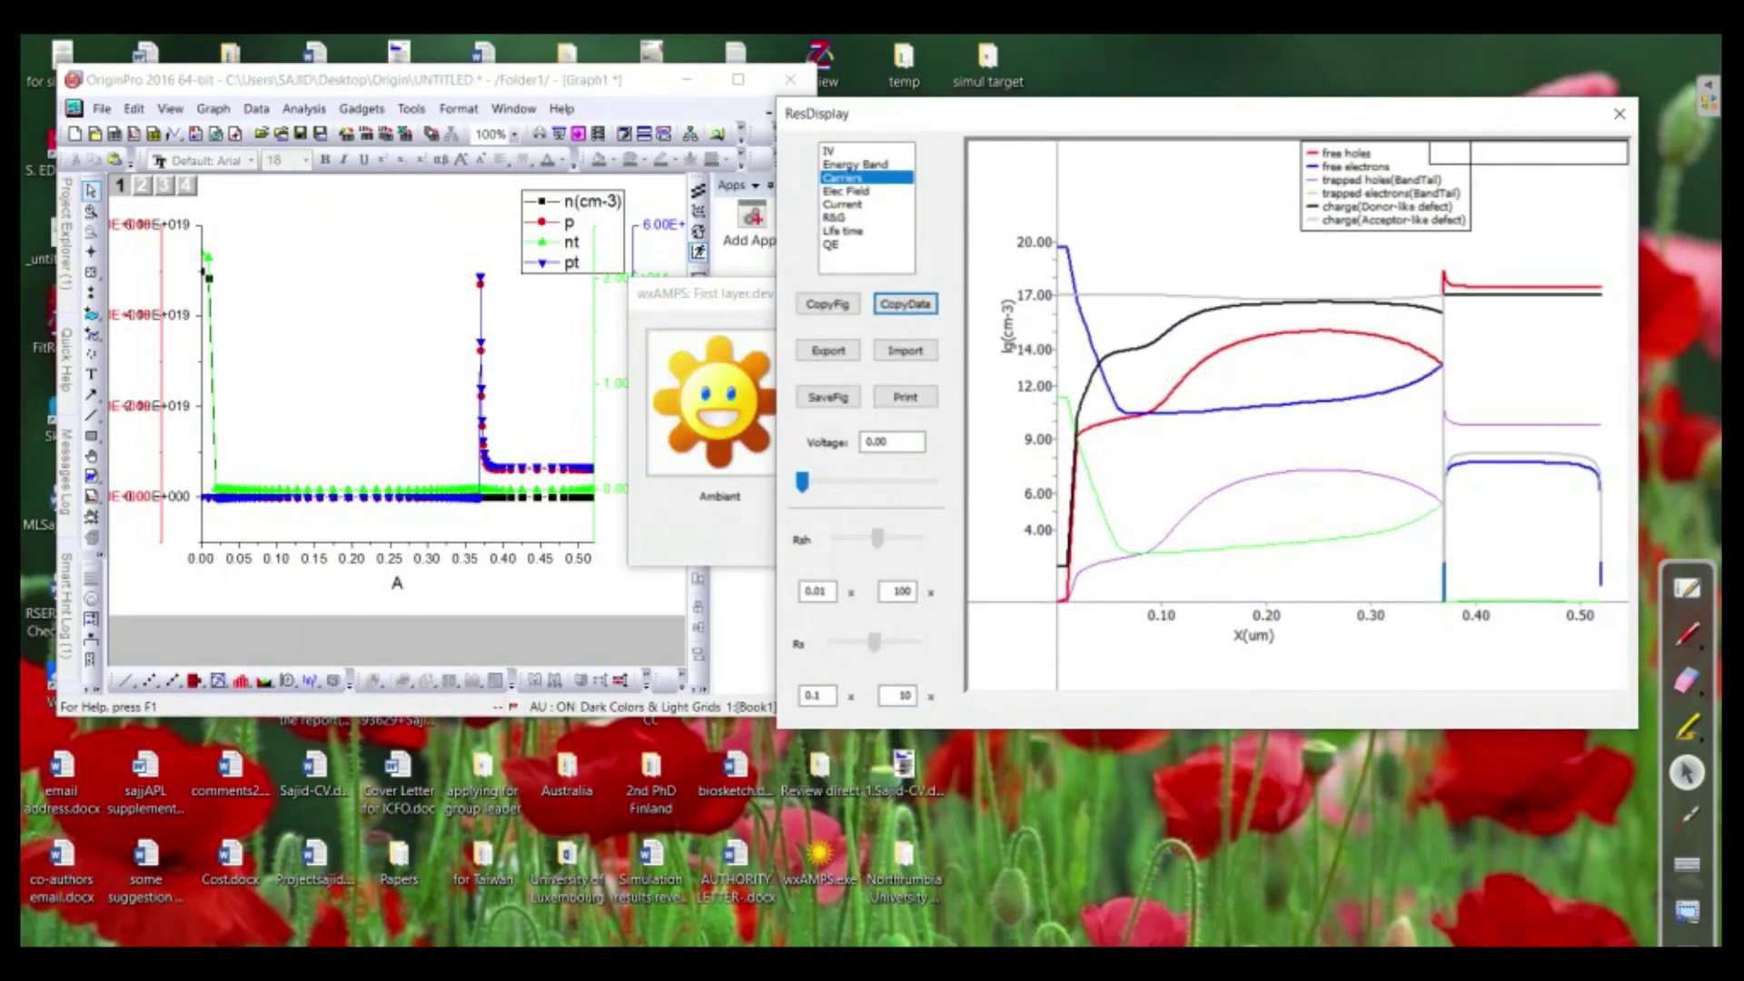
click(650, 82)
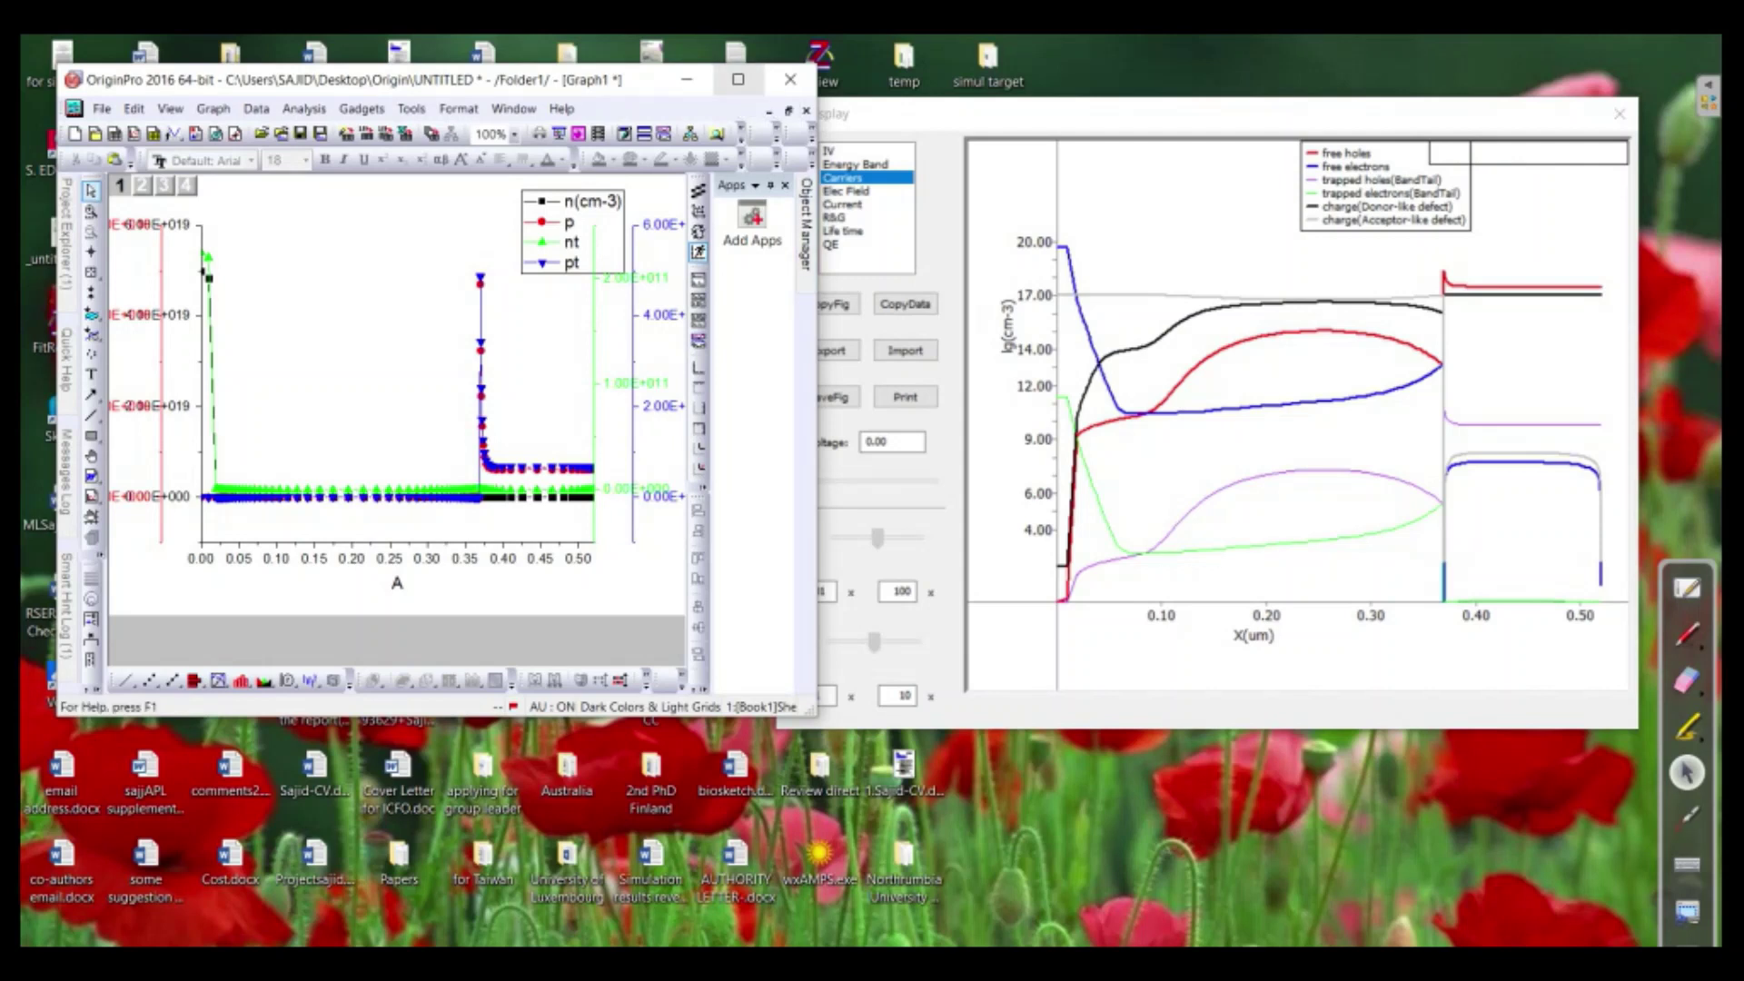
click(738, 79)
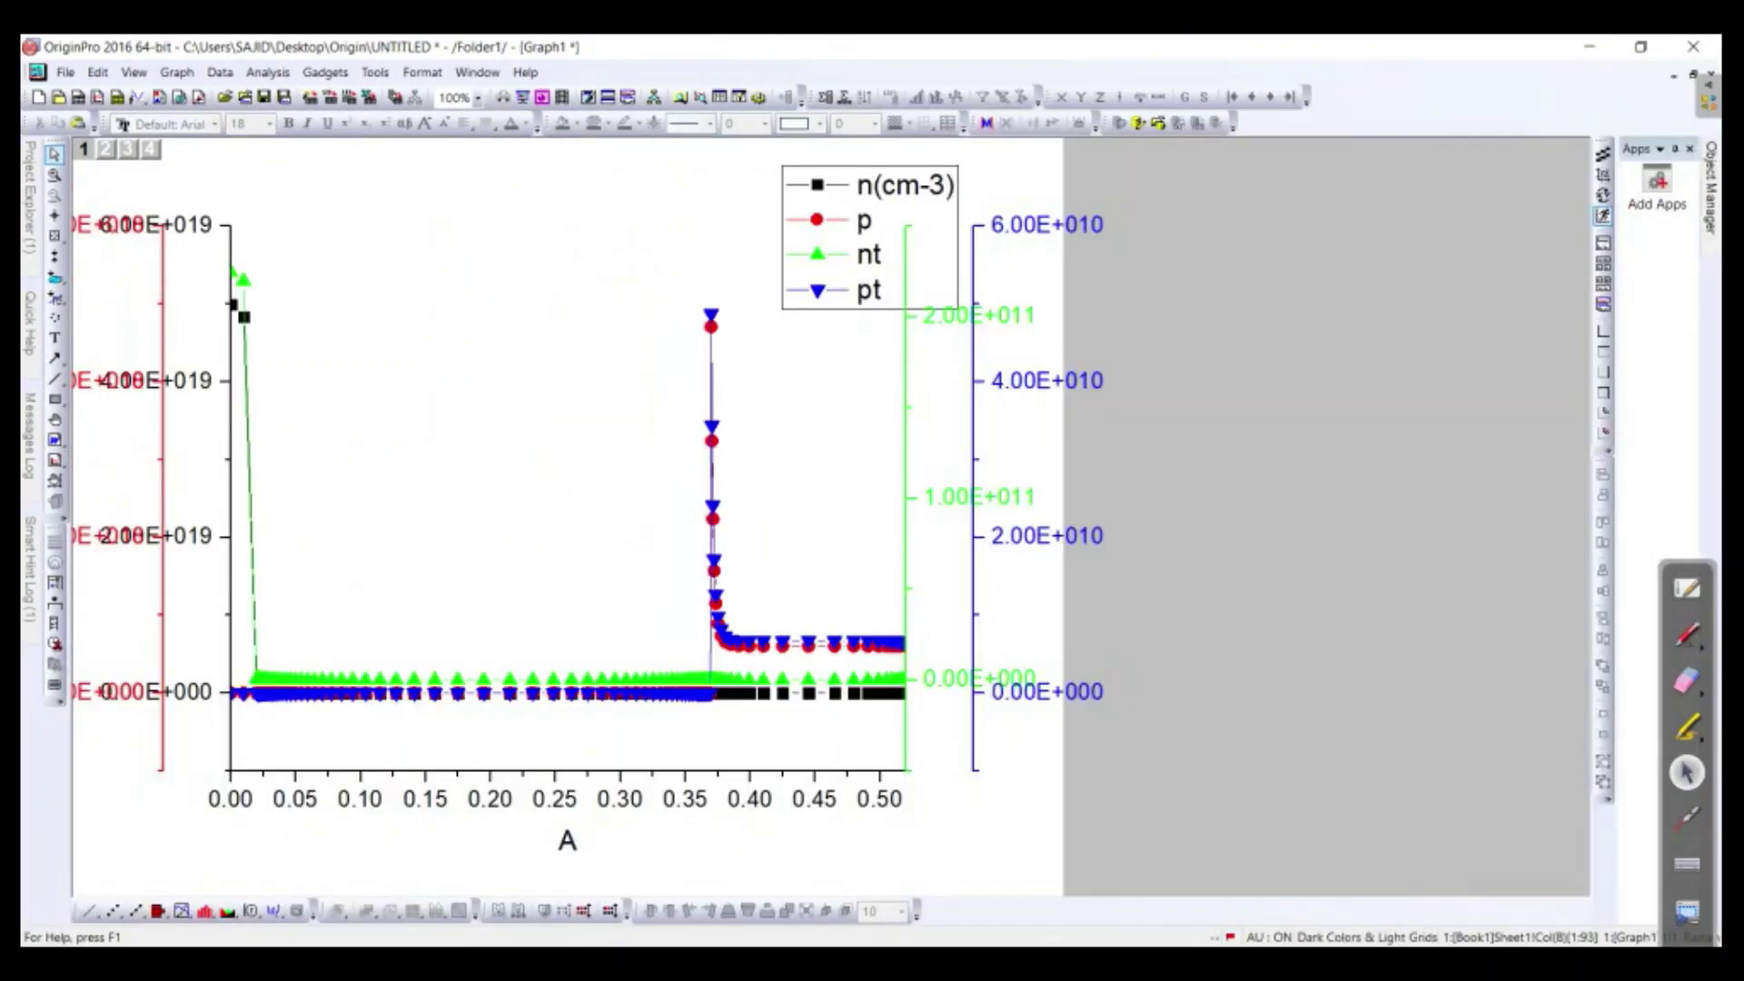
Step: Start the black n(cm-3) Y axis of Layer 1 at 0 and change its scale type to Log10
click(186, 380)
double_click(186, 381)
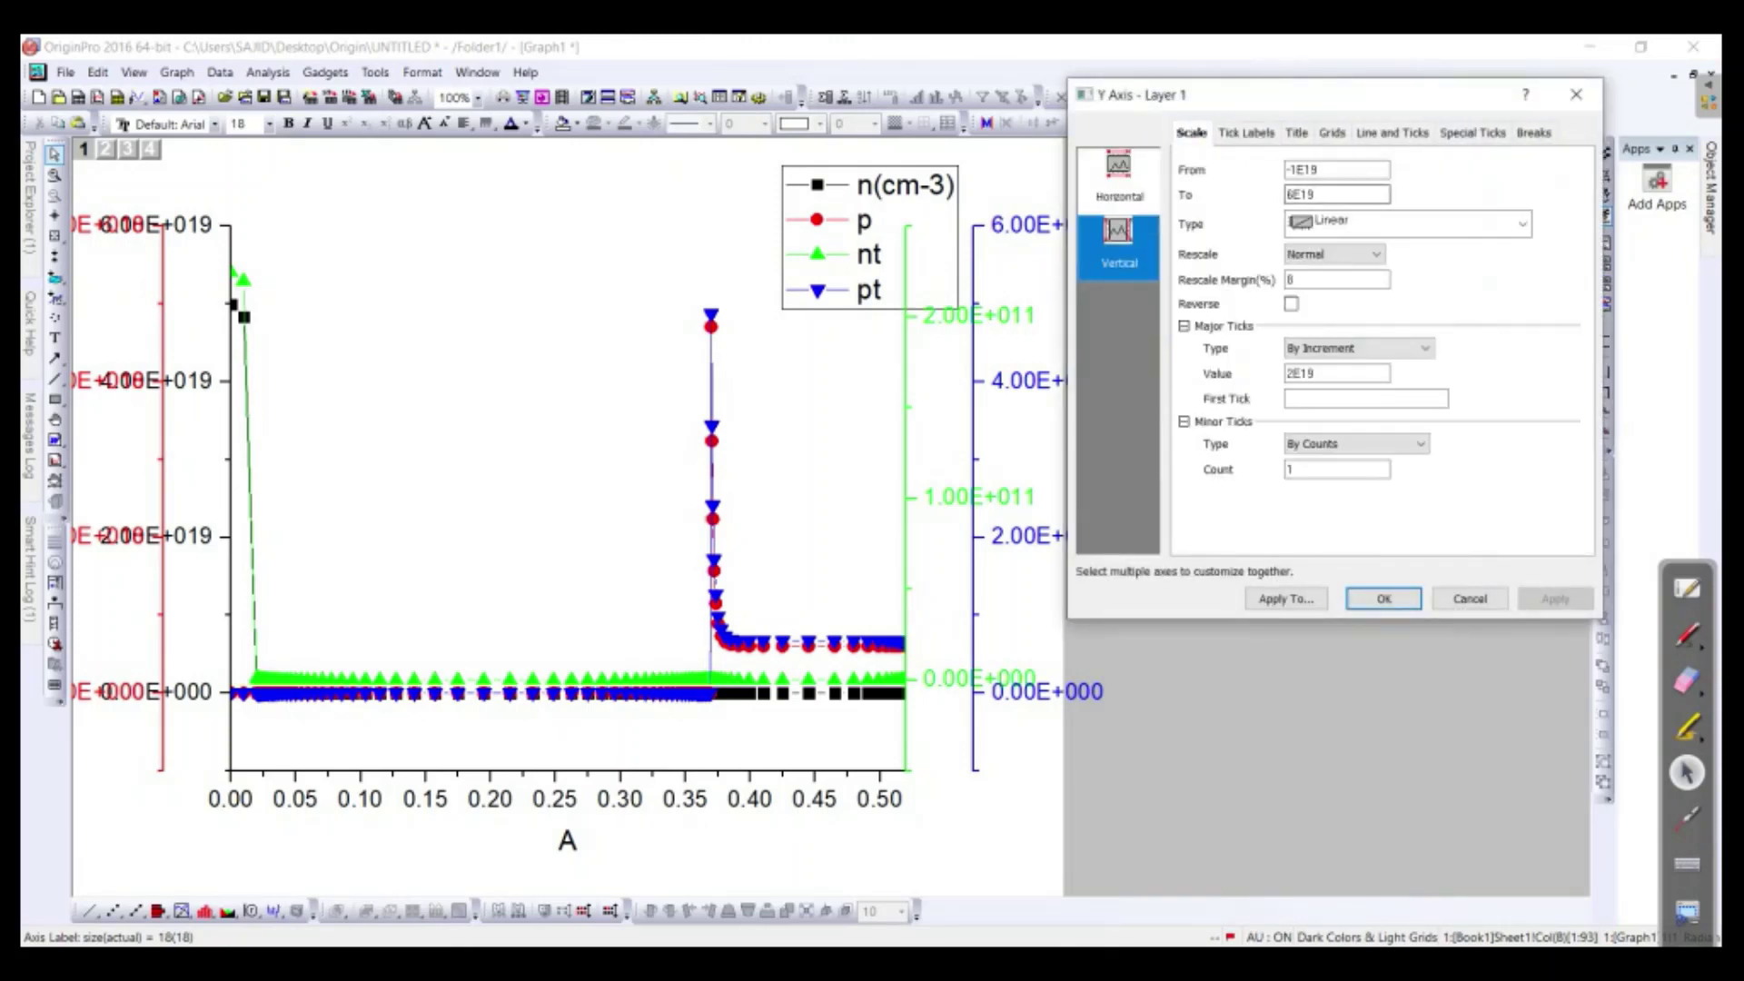
text(0)
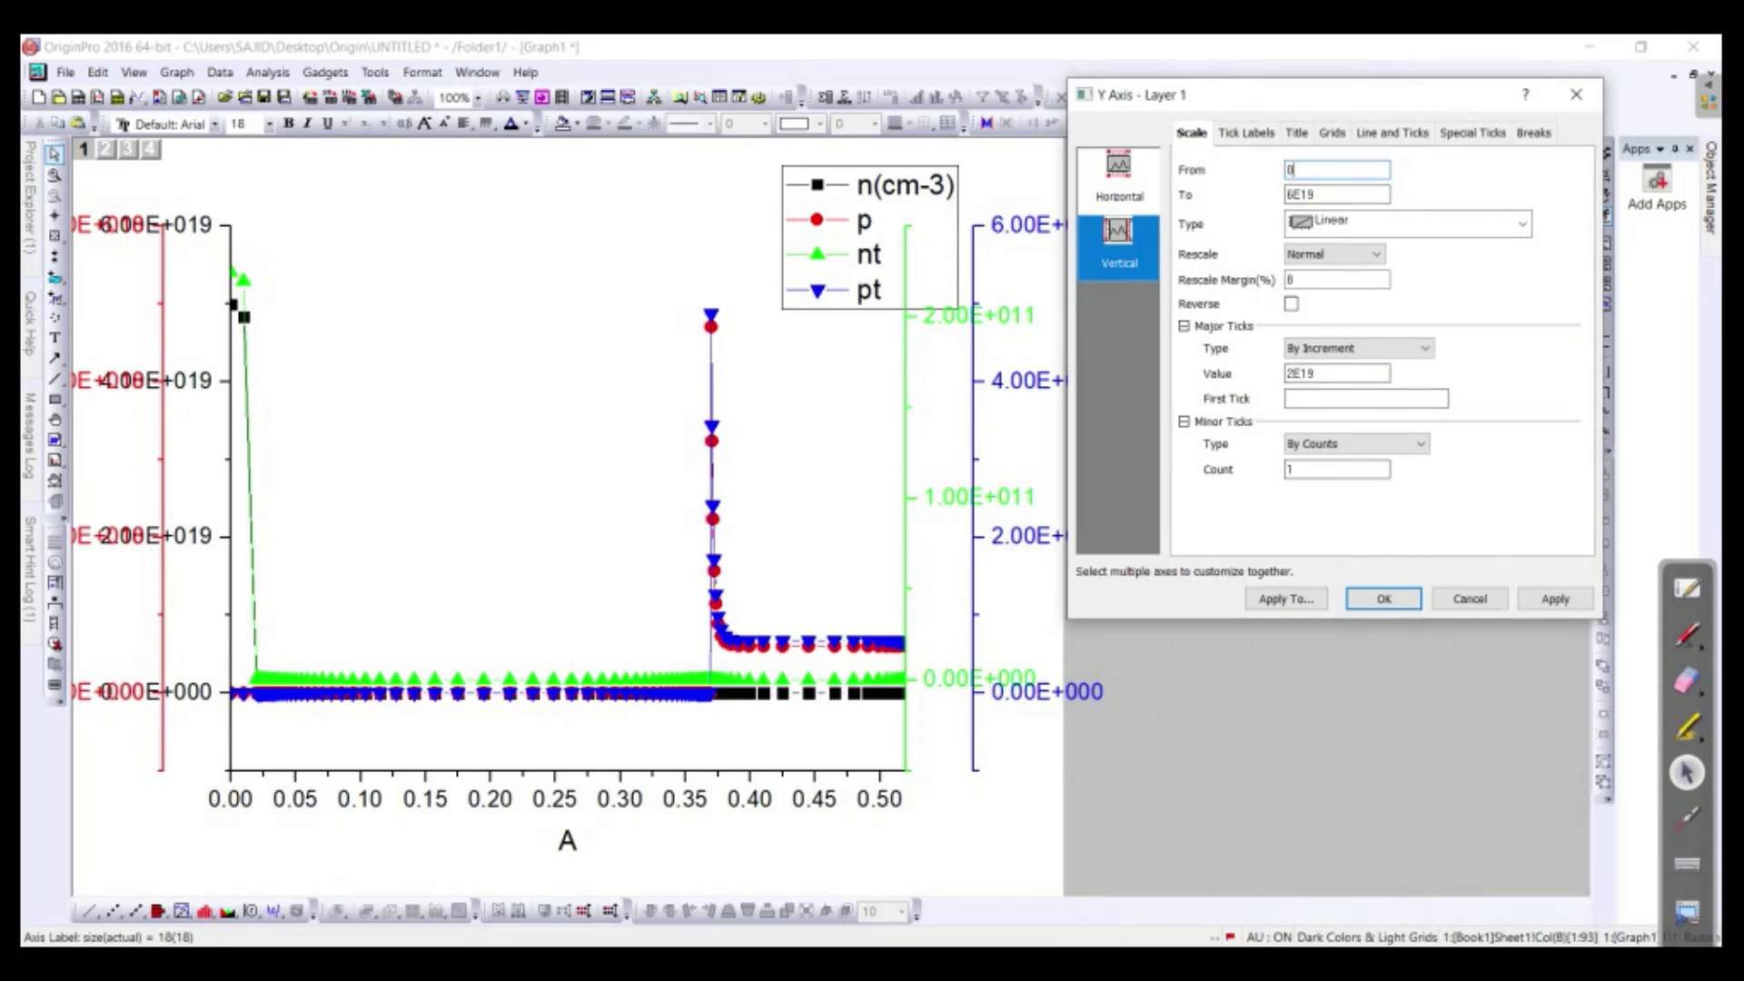
click(1554, 599)
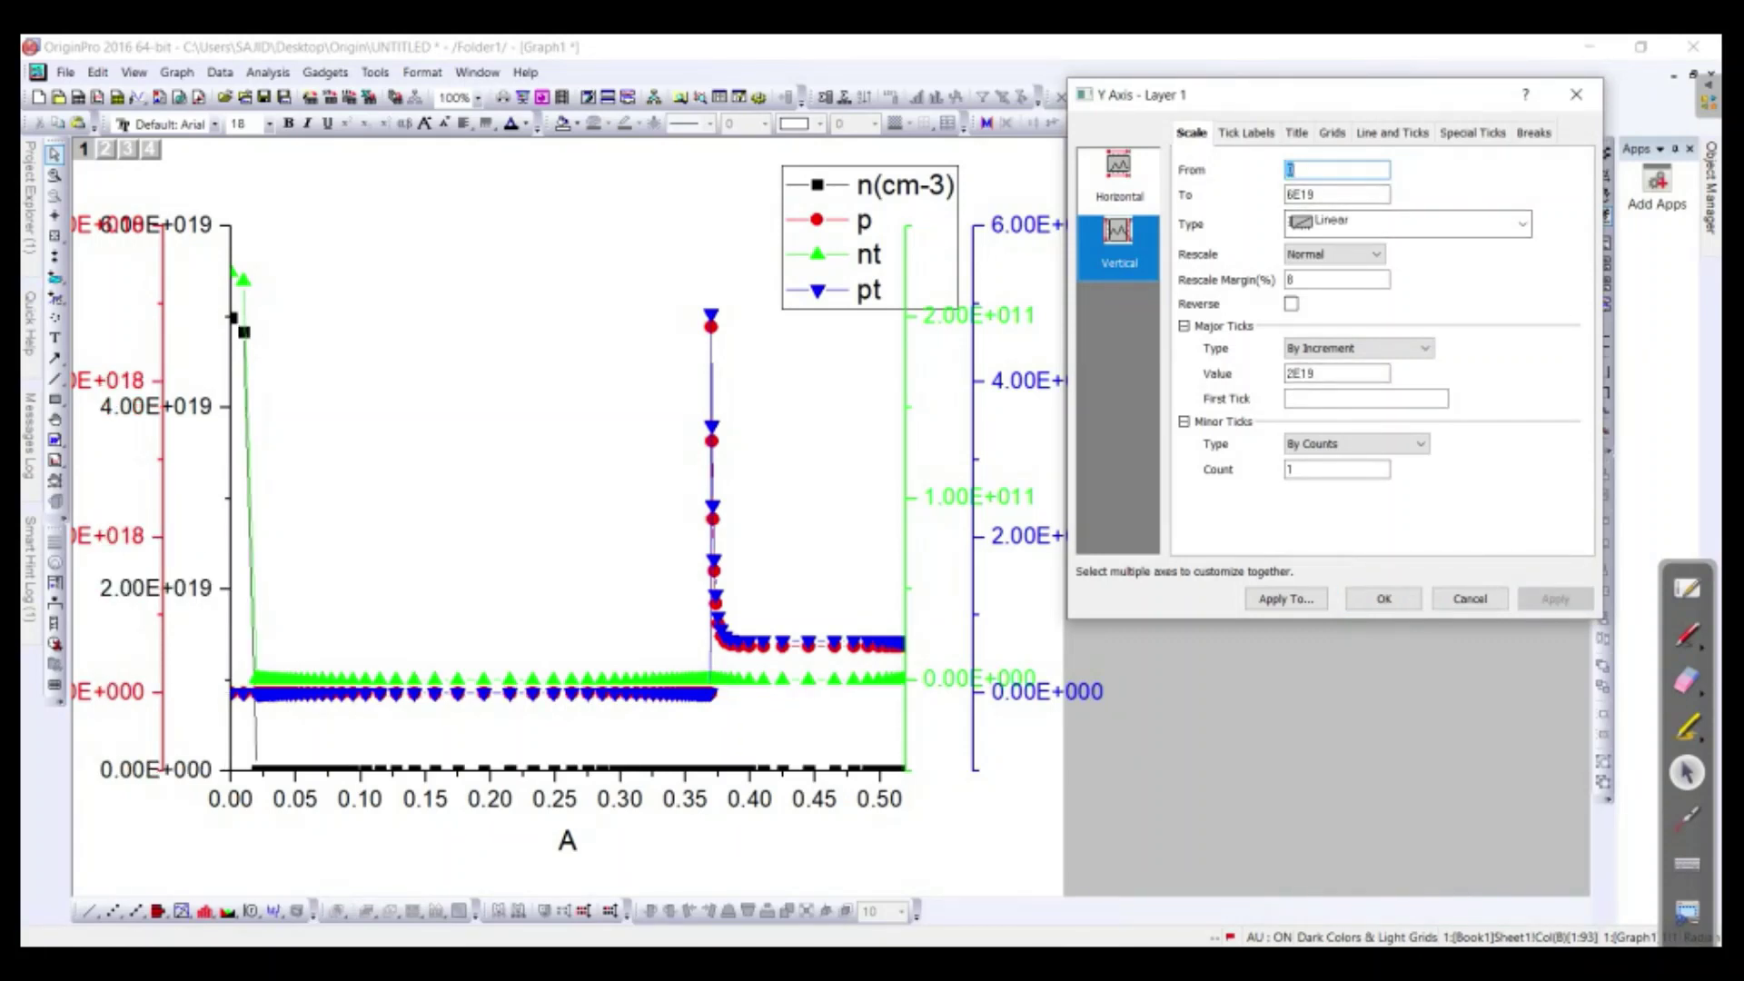
click(1522, 223)
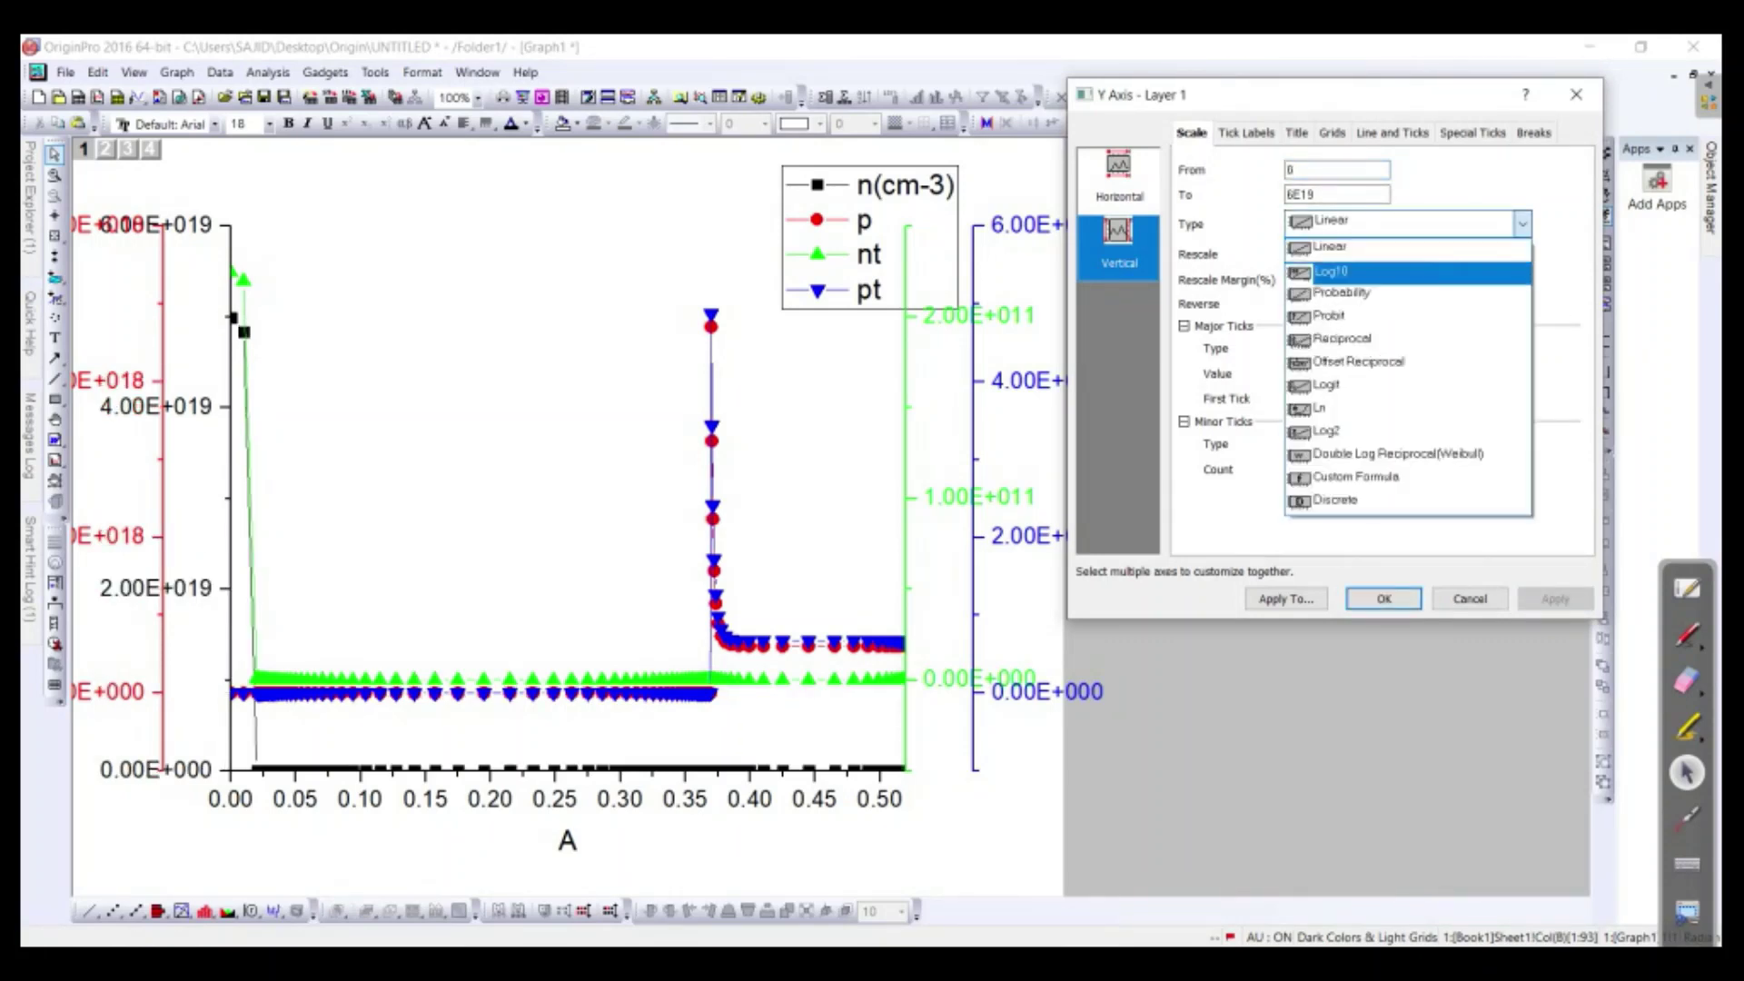
click(1399, 273)
click(1555, 599)
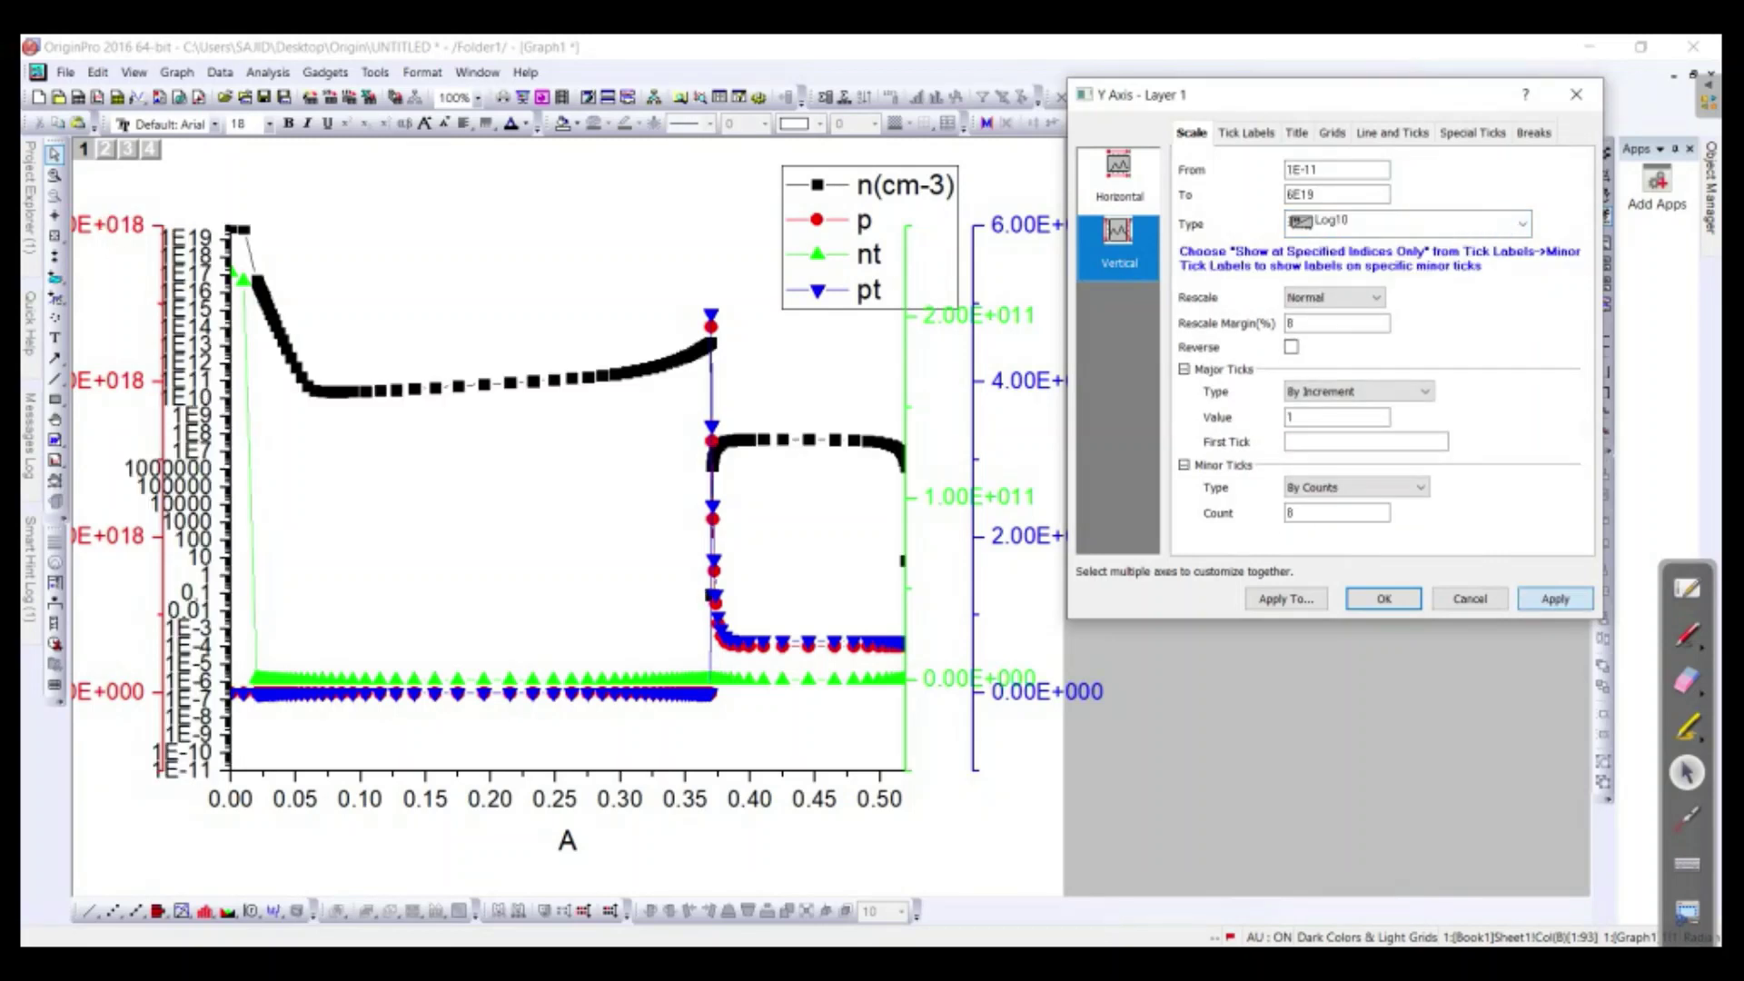
click(1383, 600)
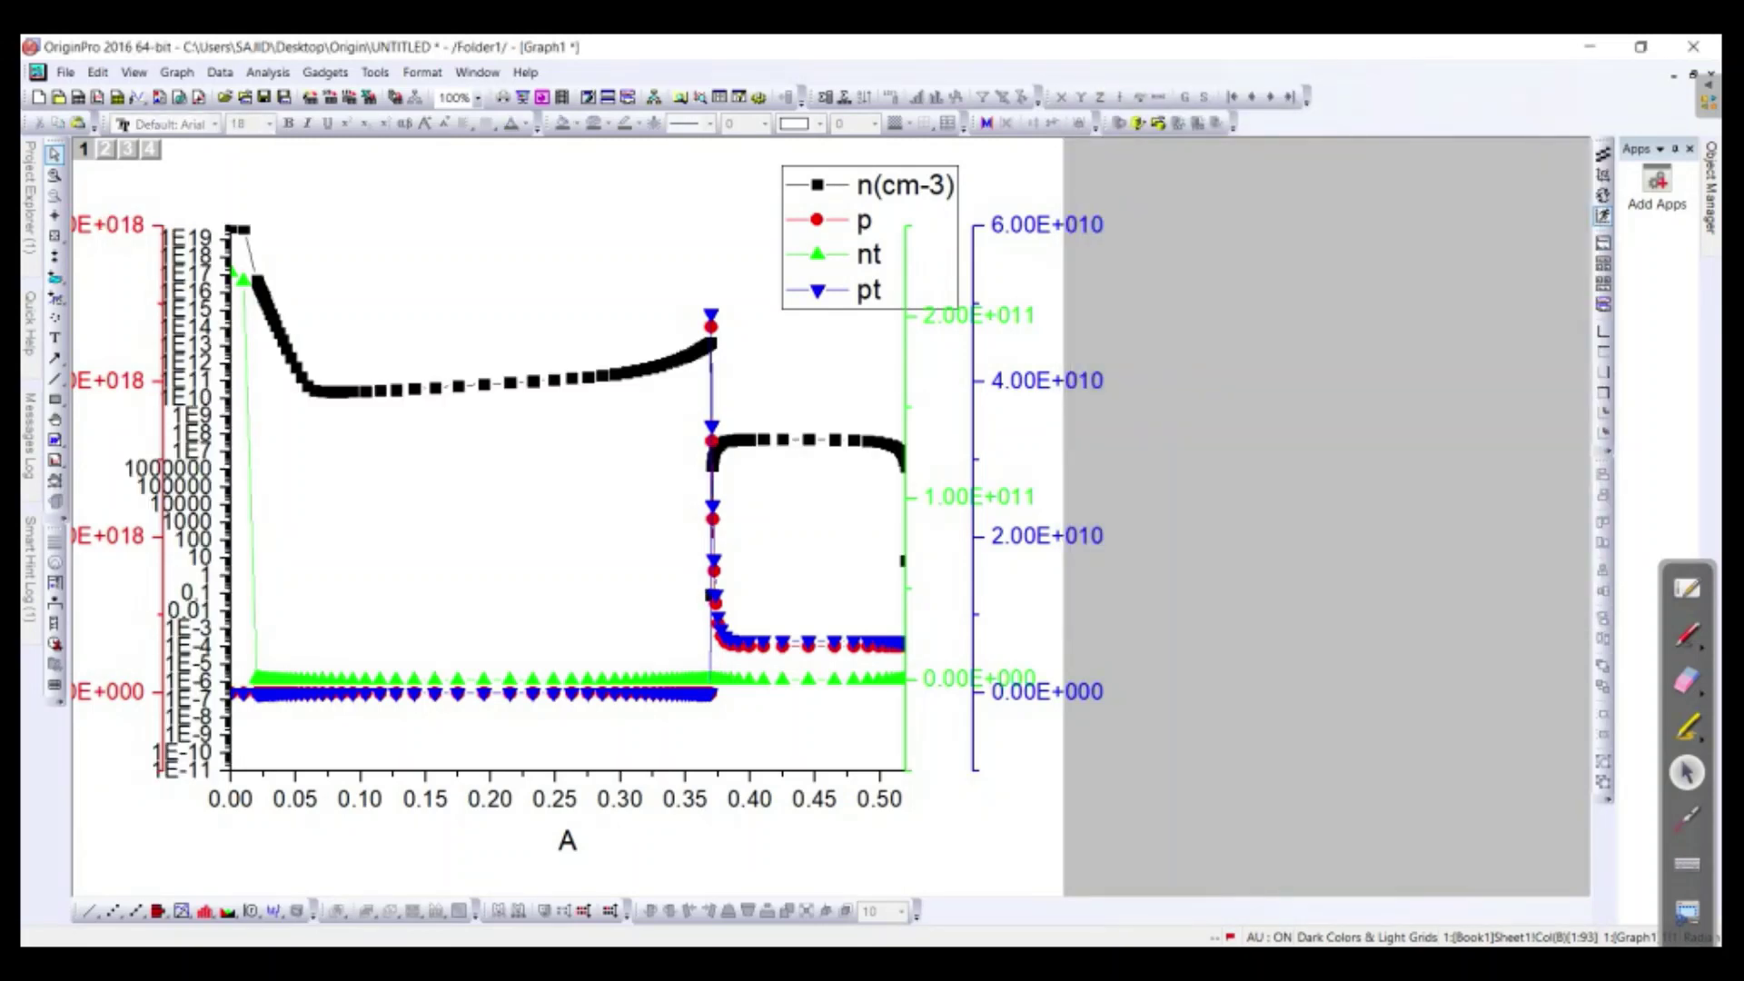
Step: Start the red p Y axis of Layer 2 at 0 and change its scale type to Log10
click(114, 381)
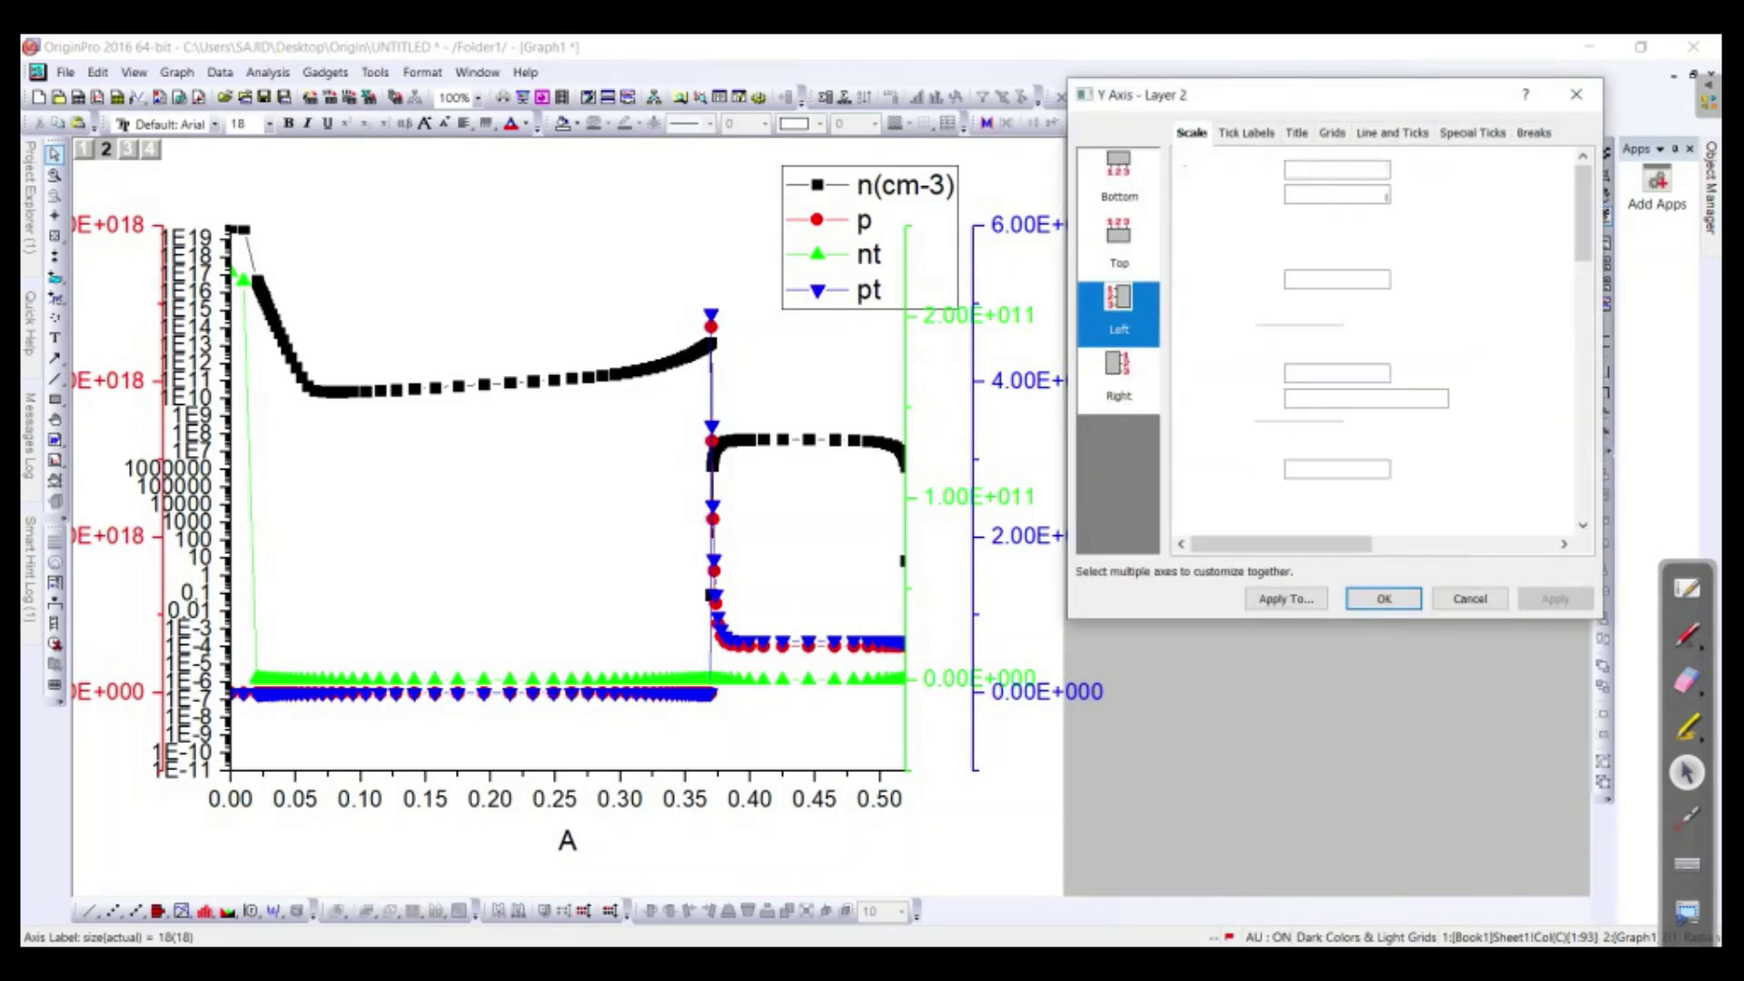
double_click(1305, 170)
text(0)
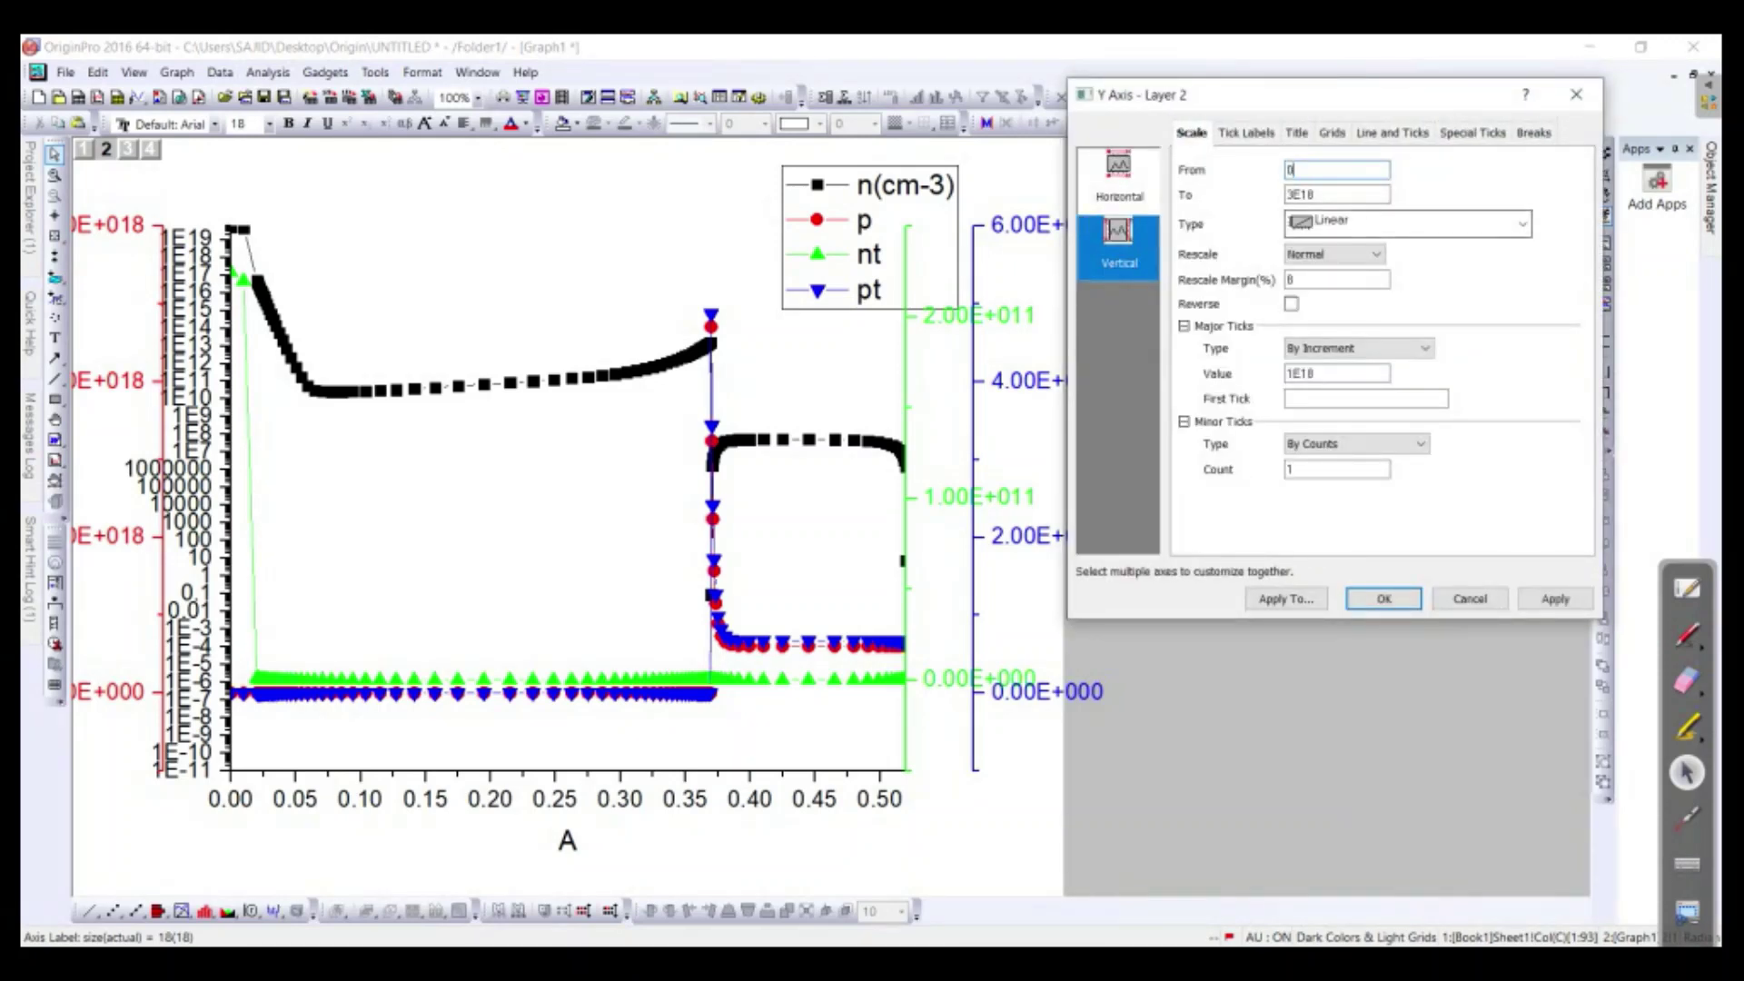
click(1554, 598)
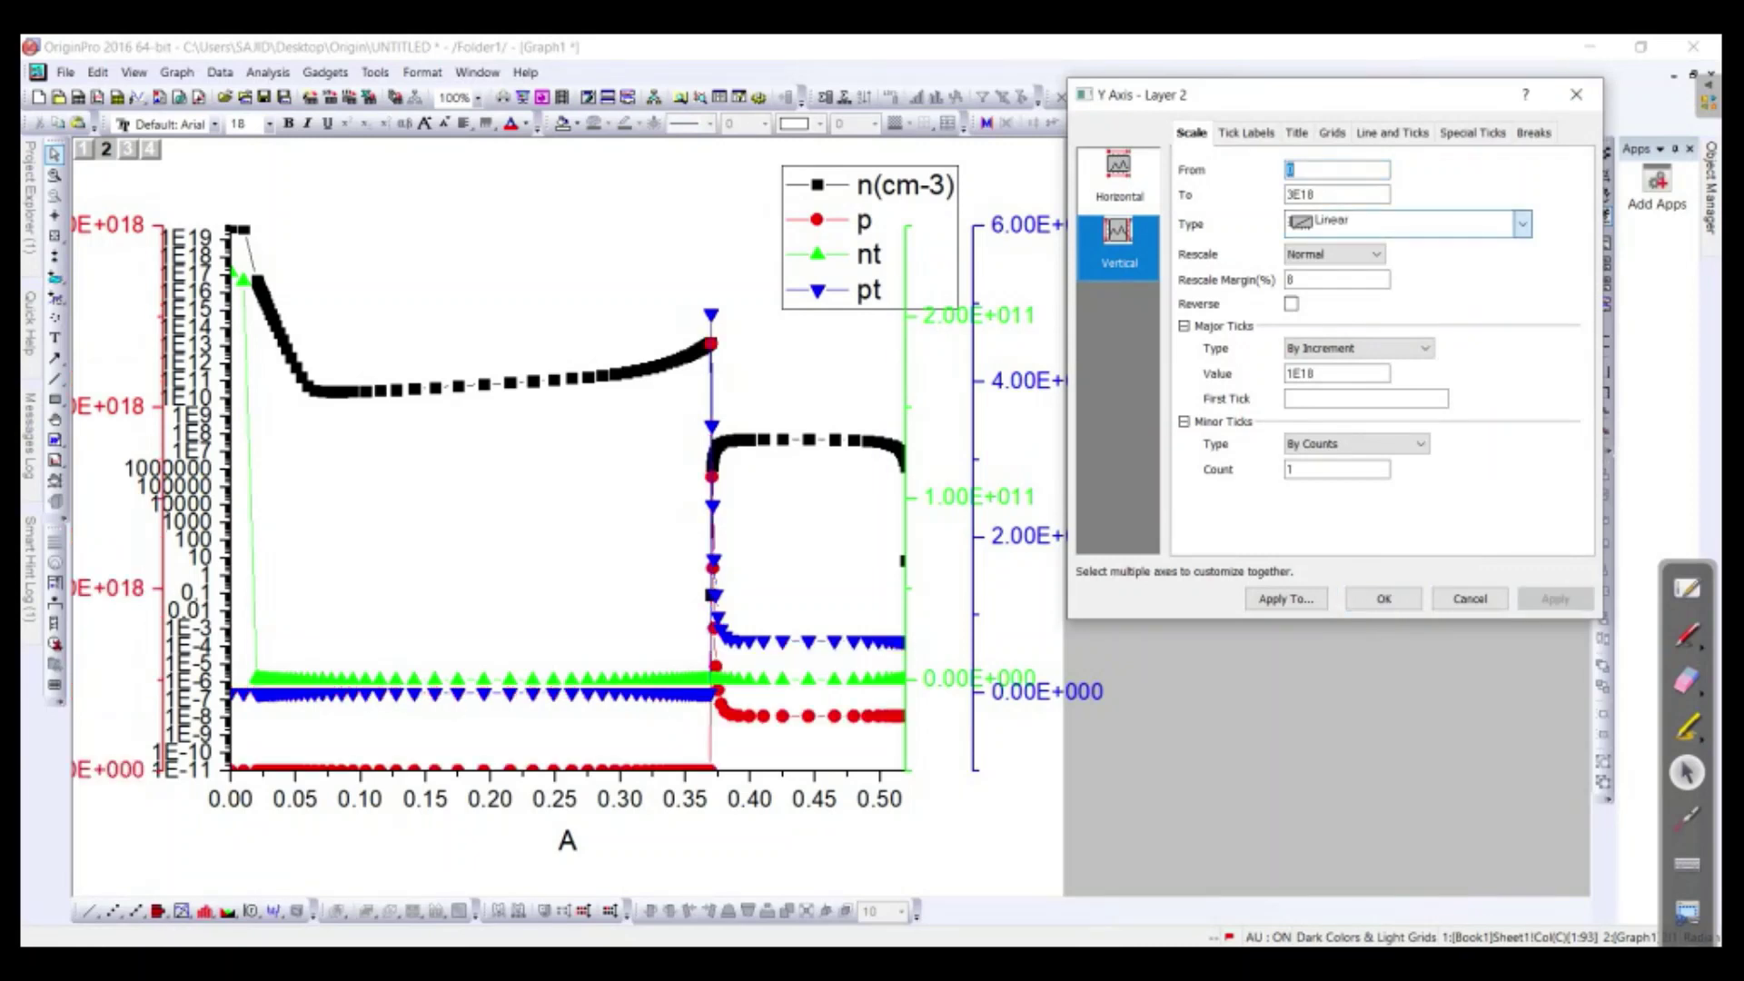
click(1522, 224)
click(1330, 271)
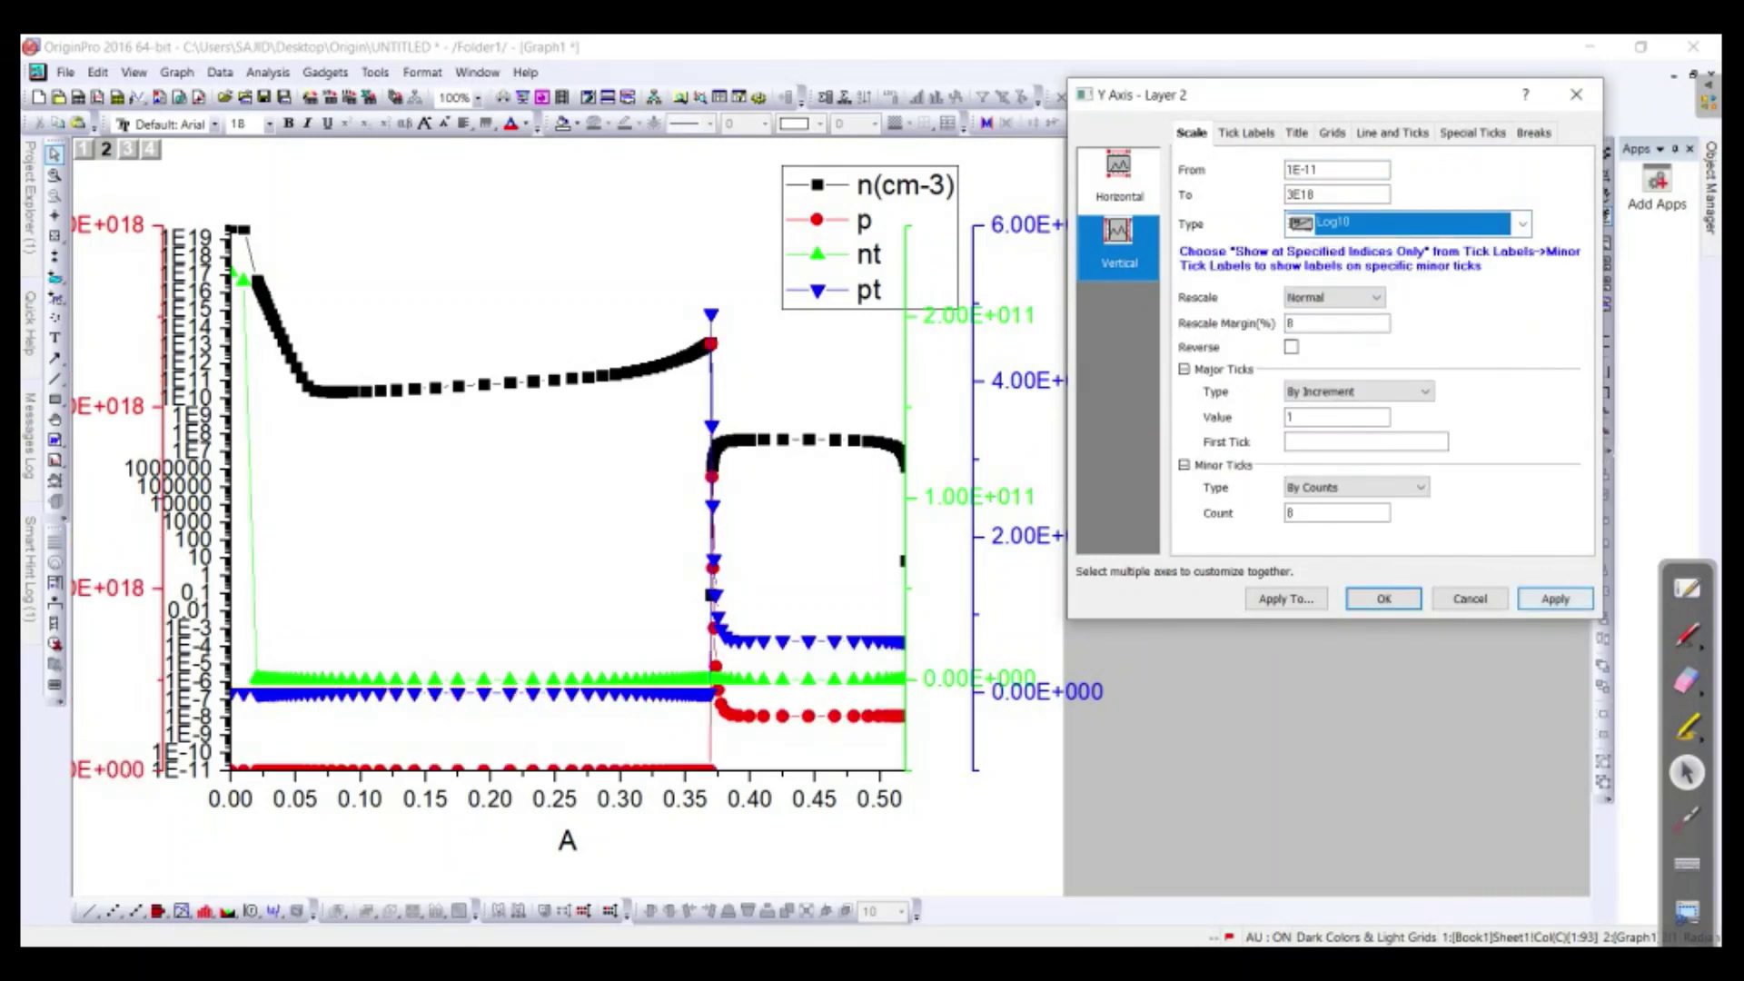
click(1555, 598)
click(1554, 599)
click(1383, 598)
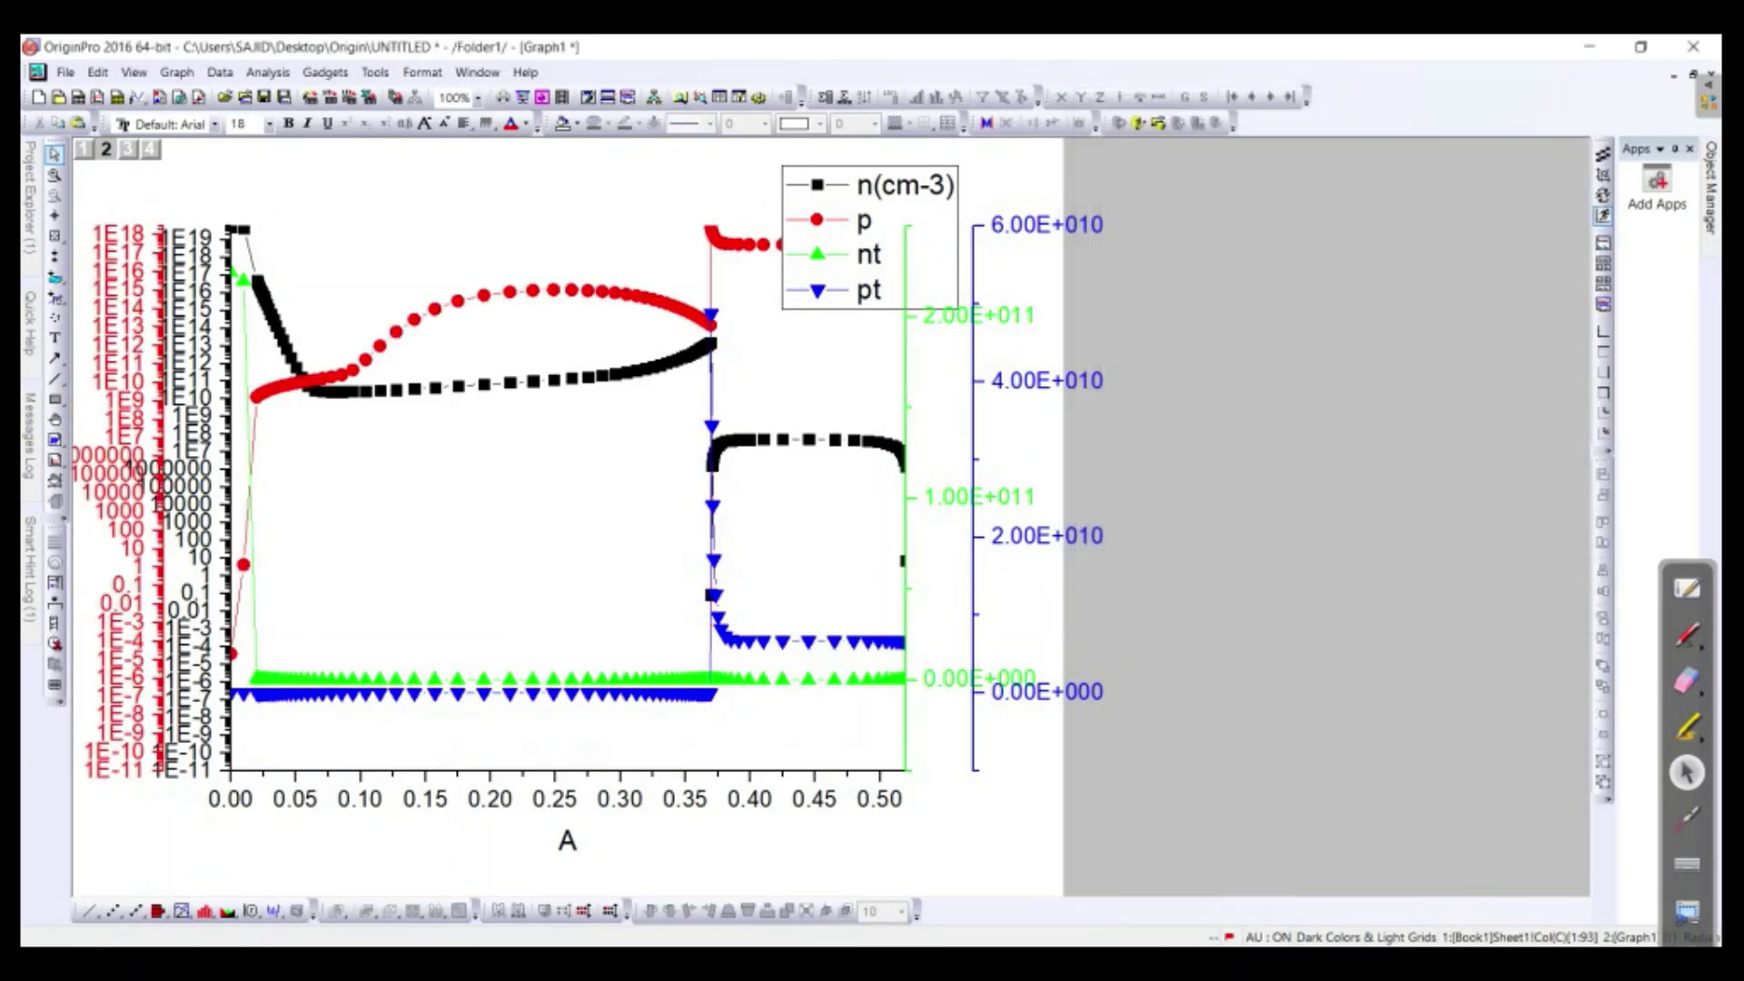
Step: Set the green nt Y axis of Layer 3 to start at 0, keeping the Linear scale type
double_click(979, 496)
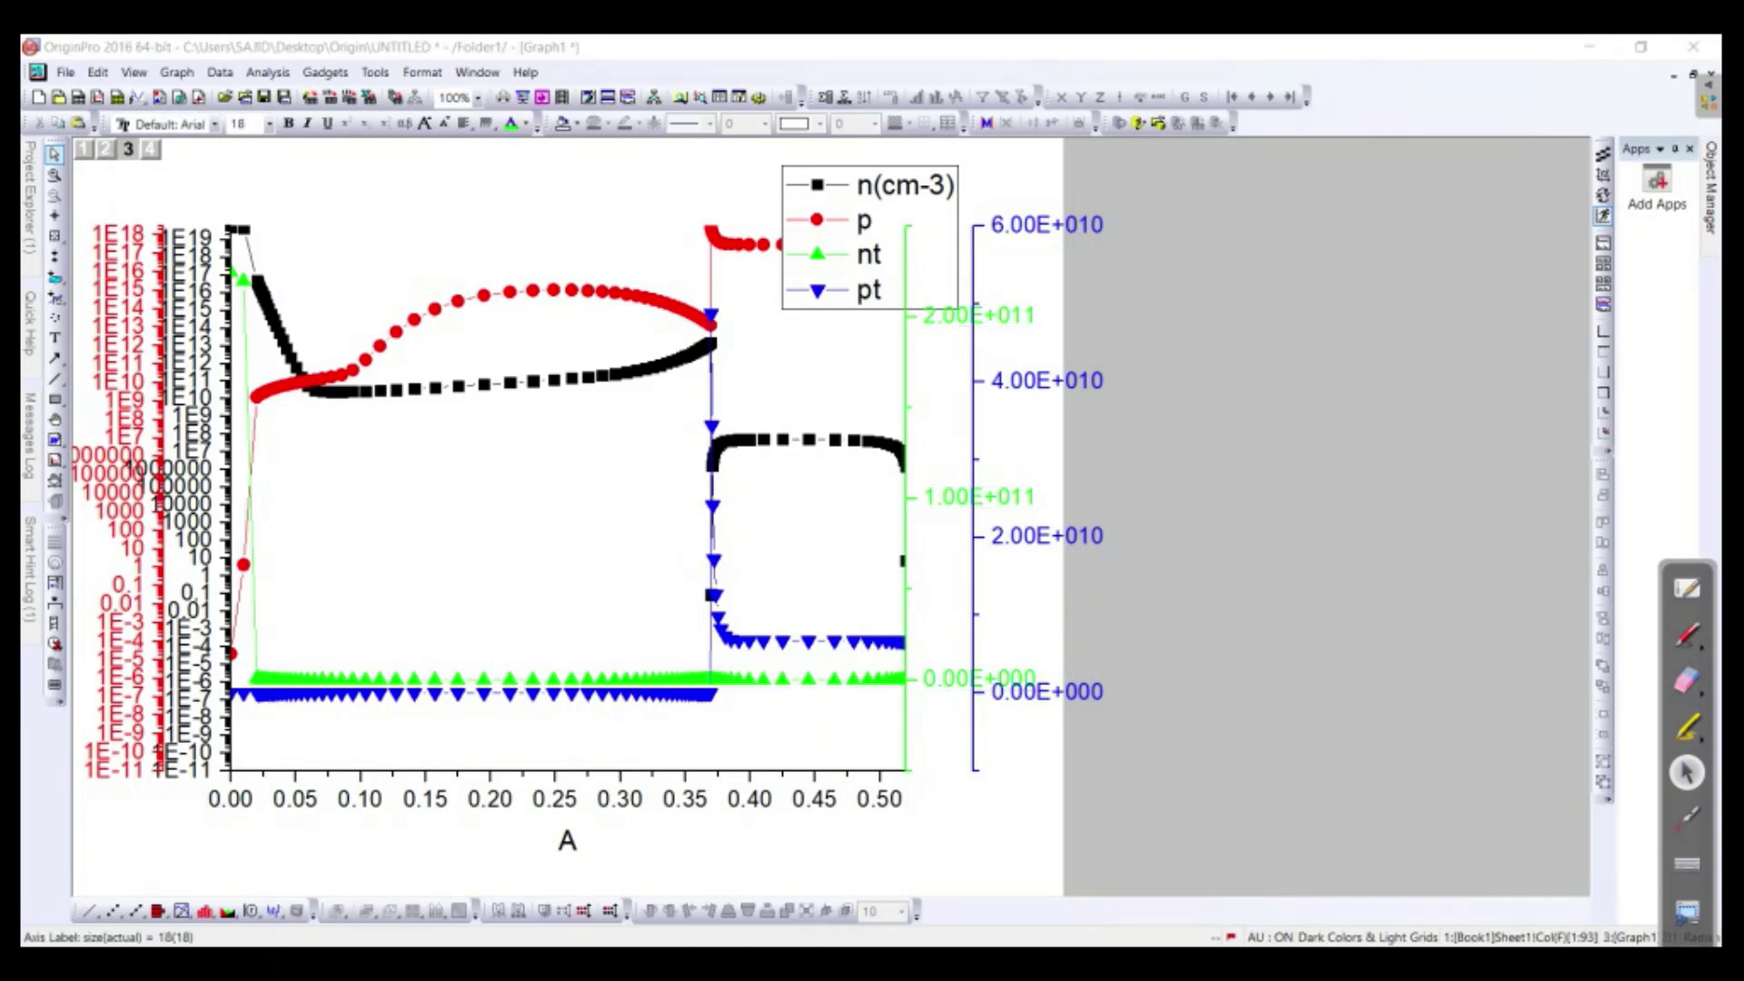
click(1190, 134)
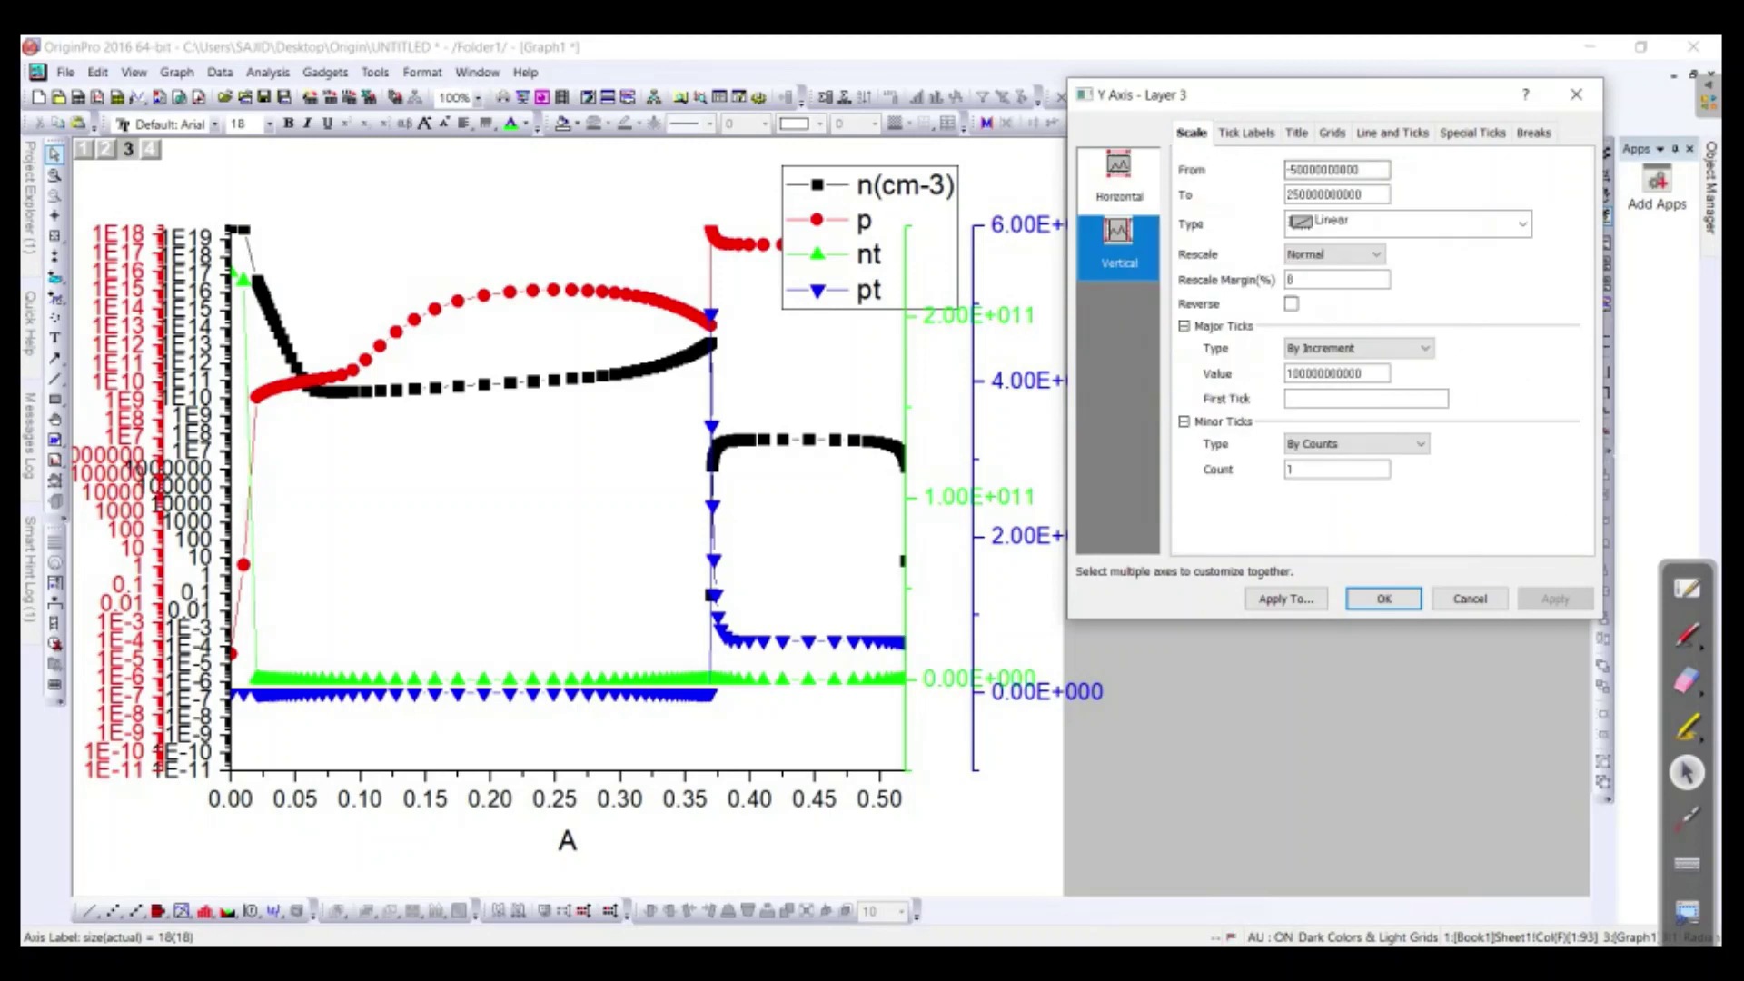
double_click(1327, 170)
text(0)
key(Tab)
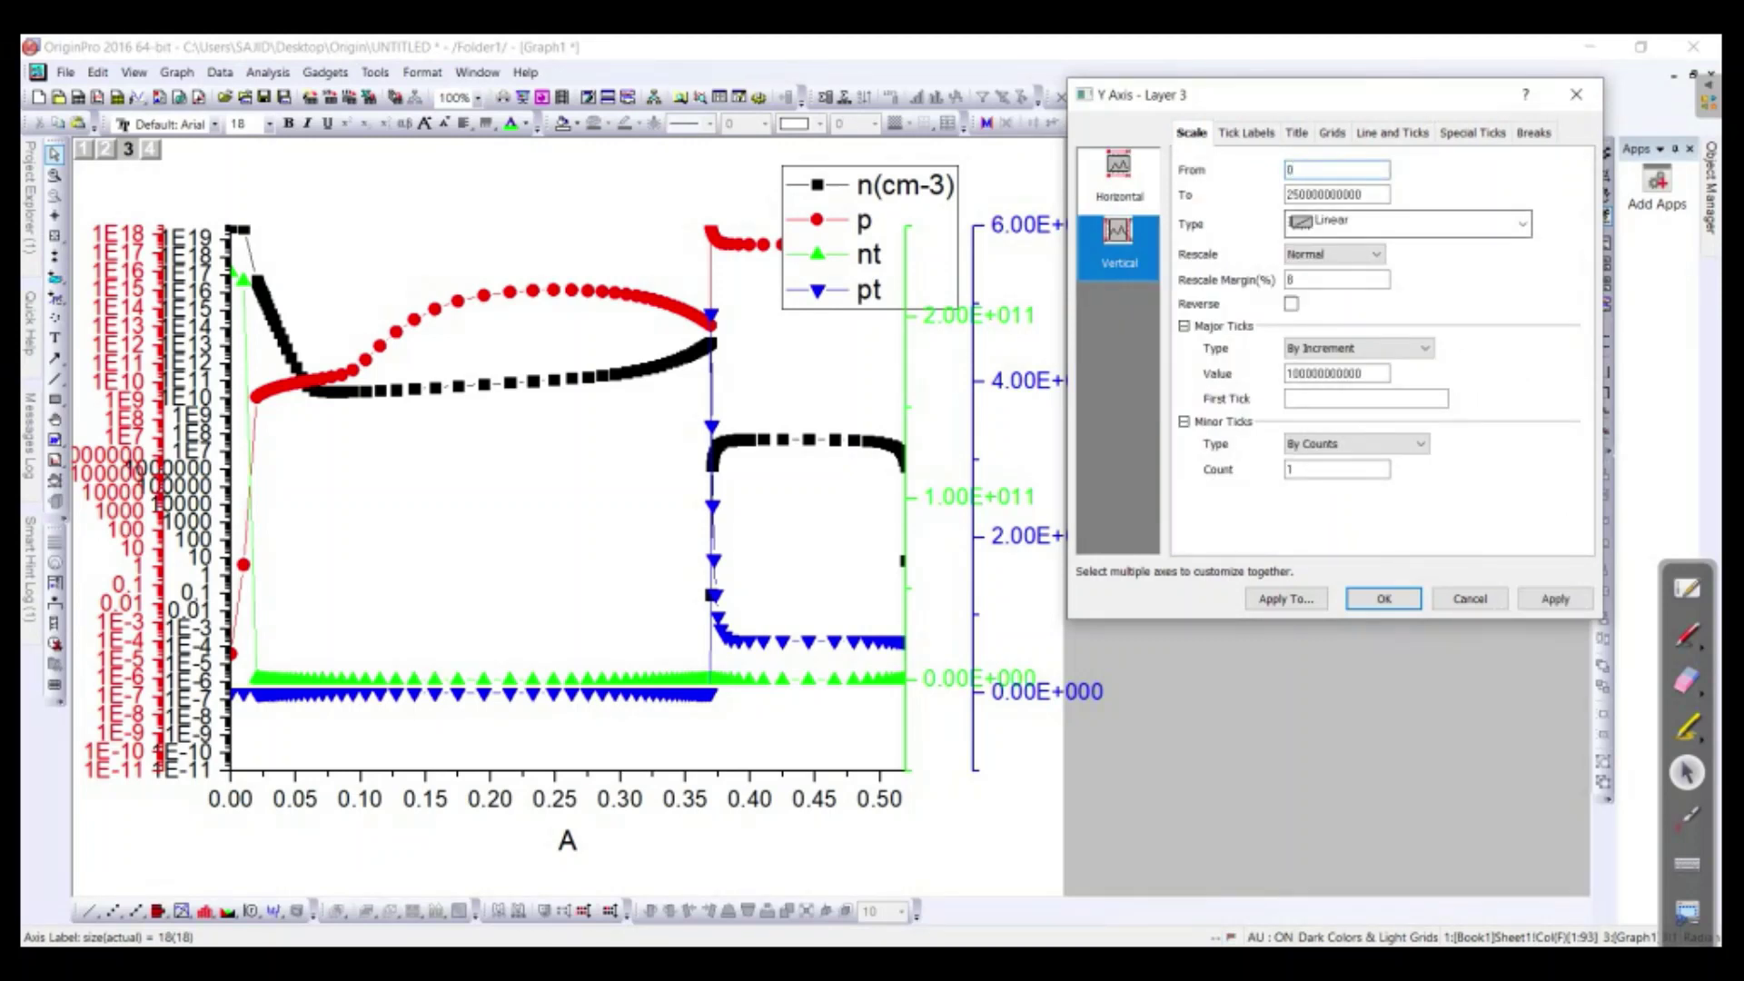
key(alt+Down)
key(Escape)
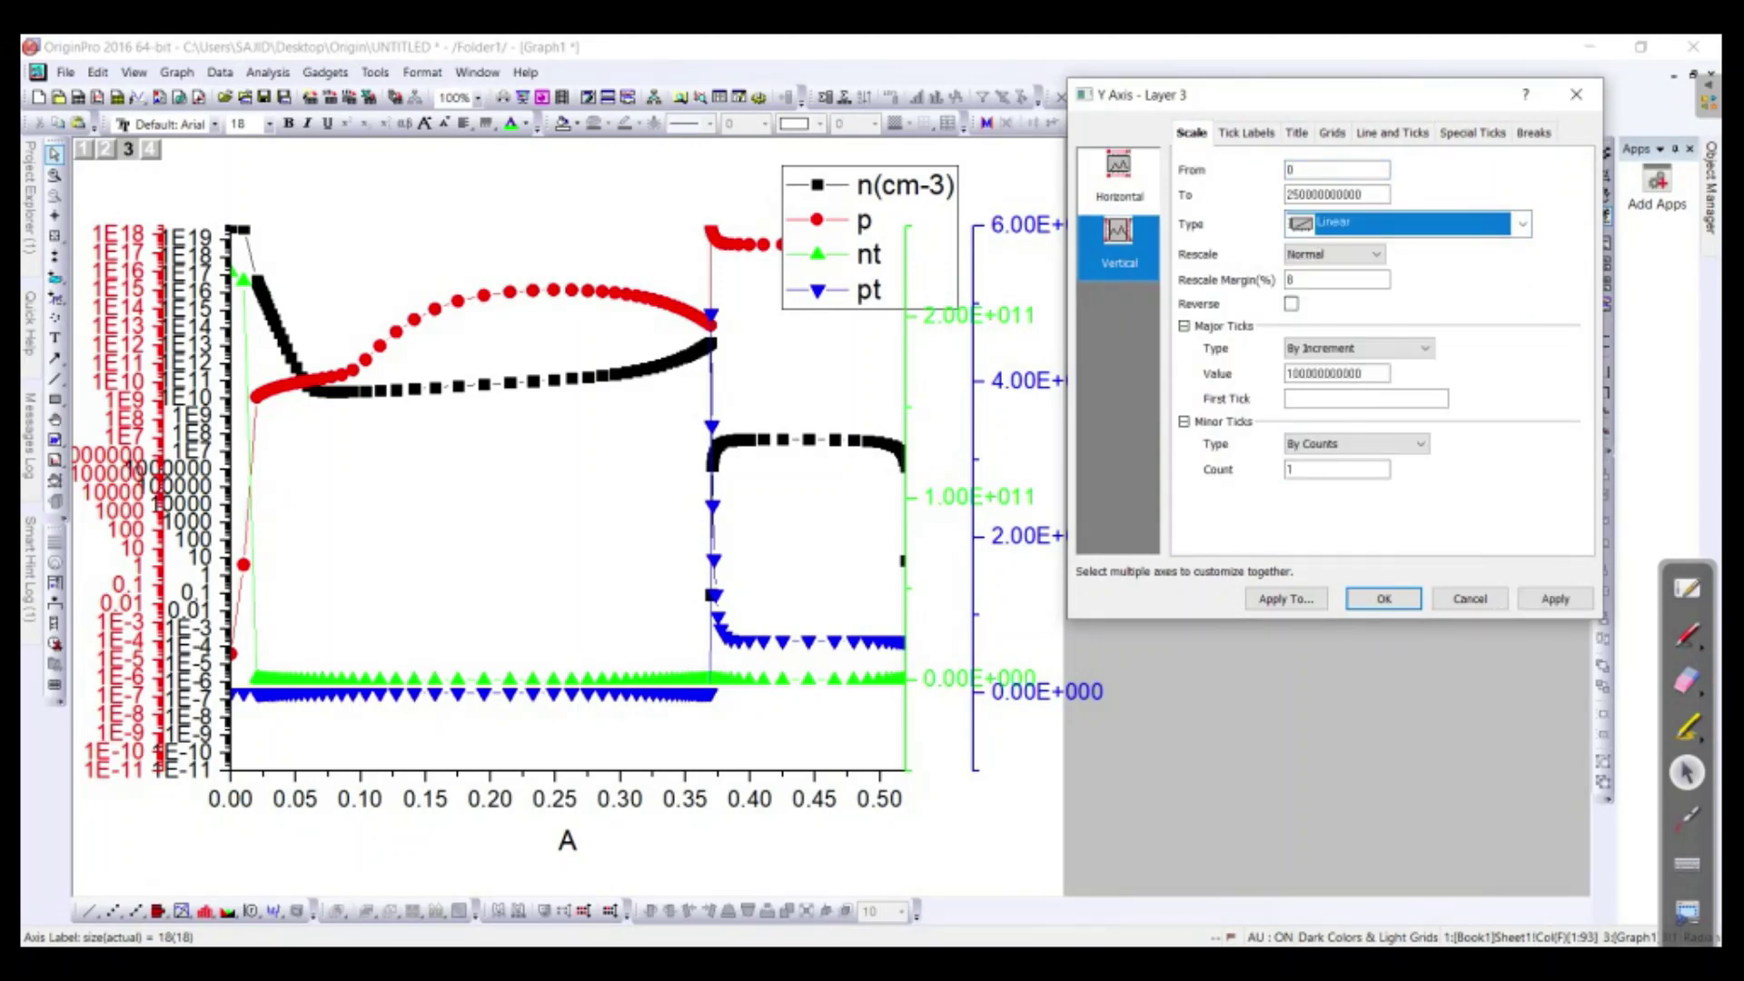
click(1555, 598)
Step: Try to apply the Log10 scale type to the green nt Y axis of Layer 3
click(1522, 225)
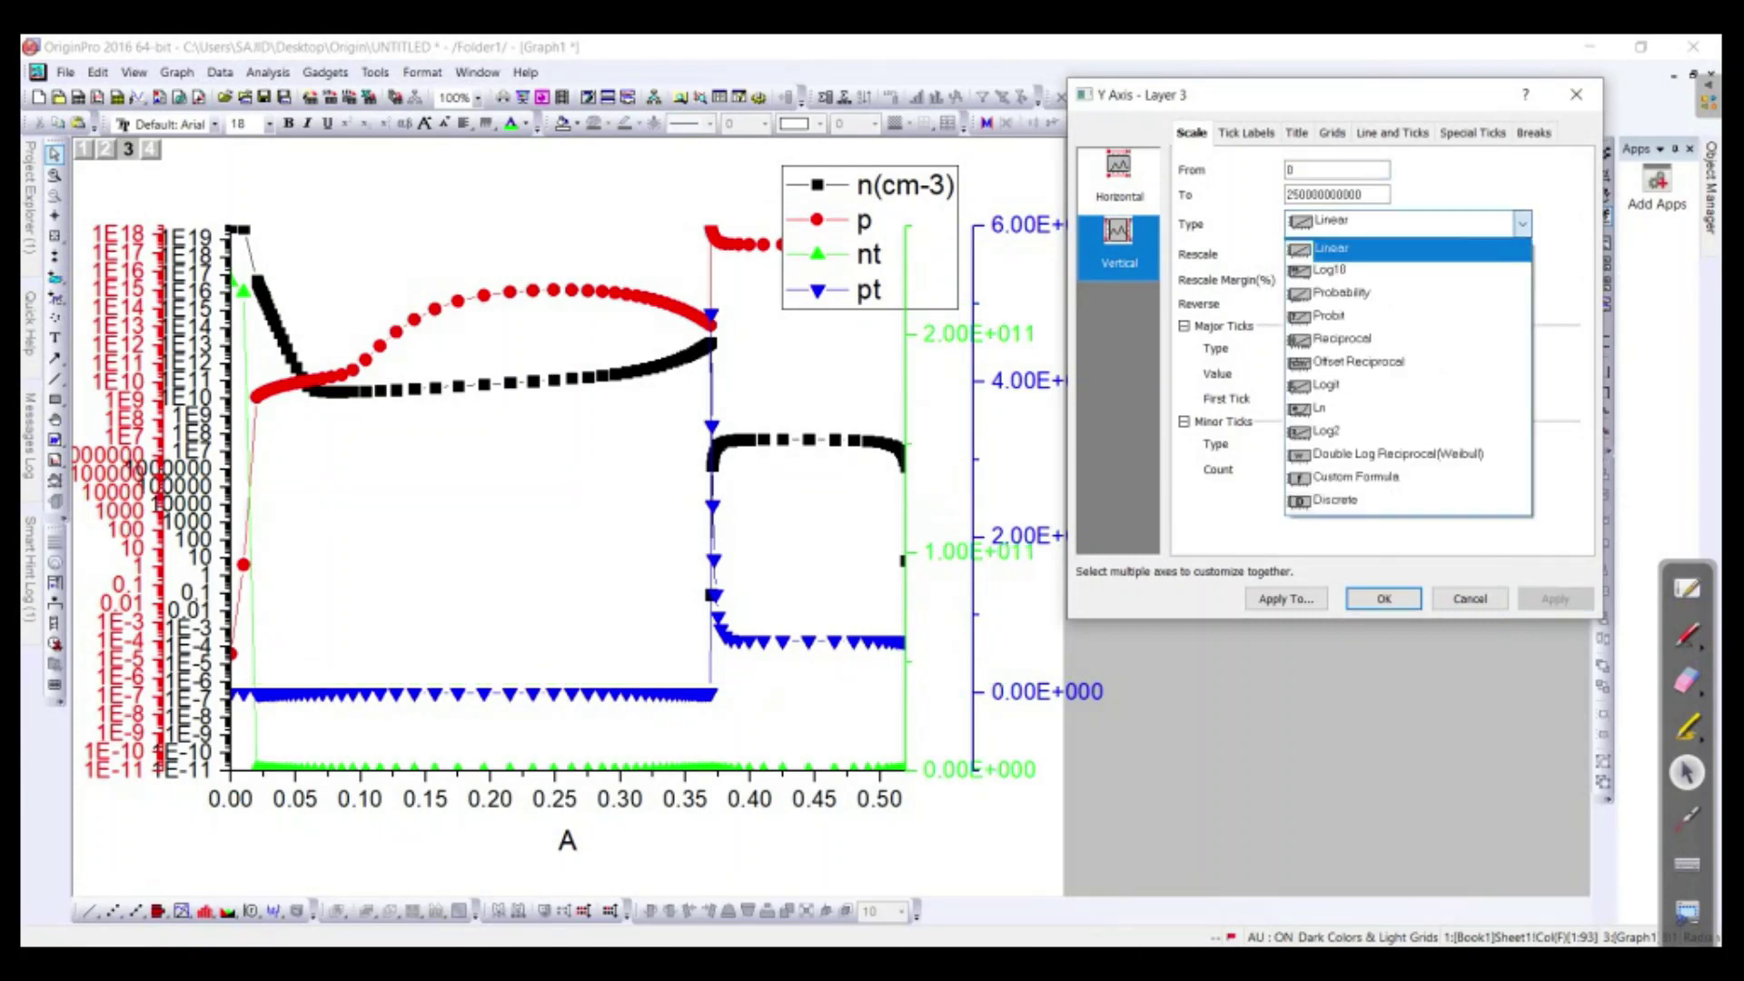
key(Down)
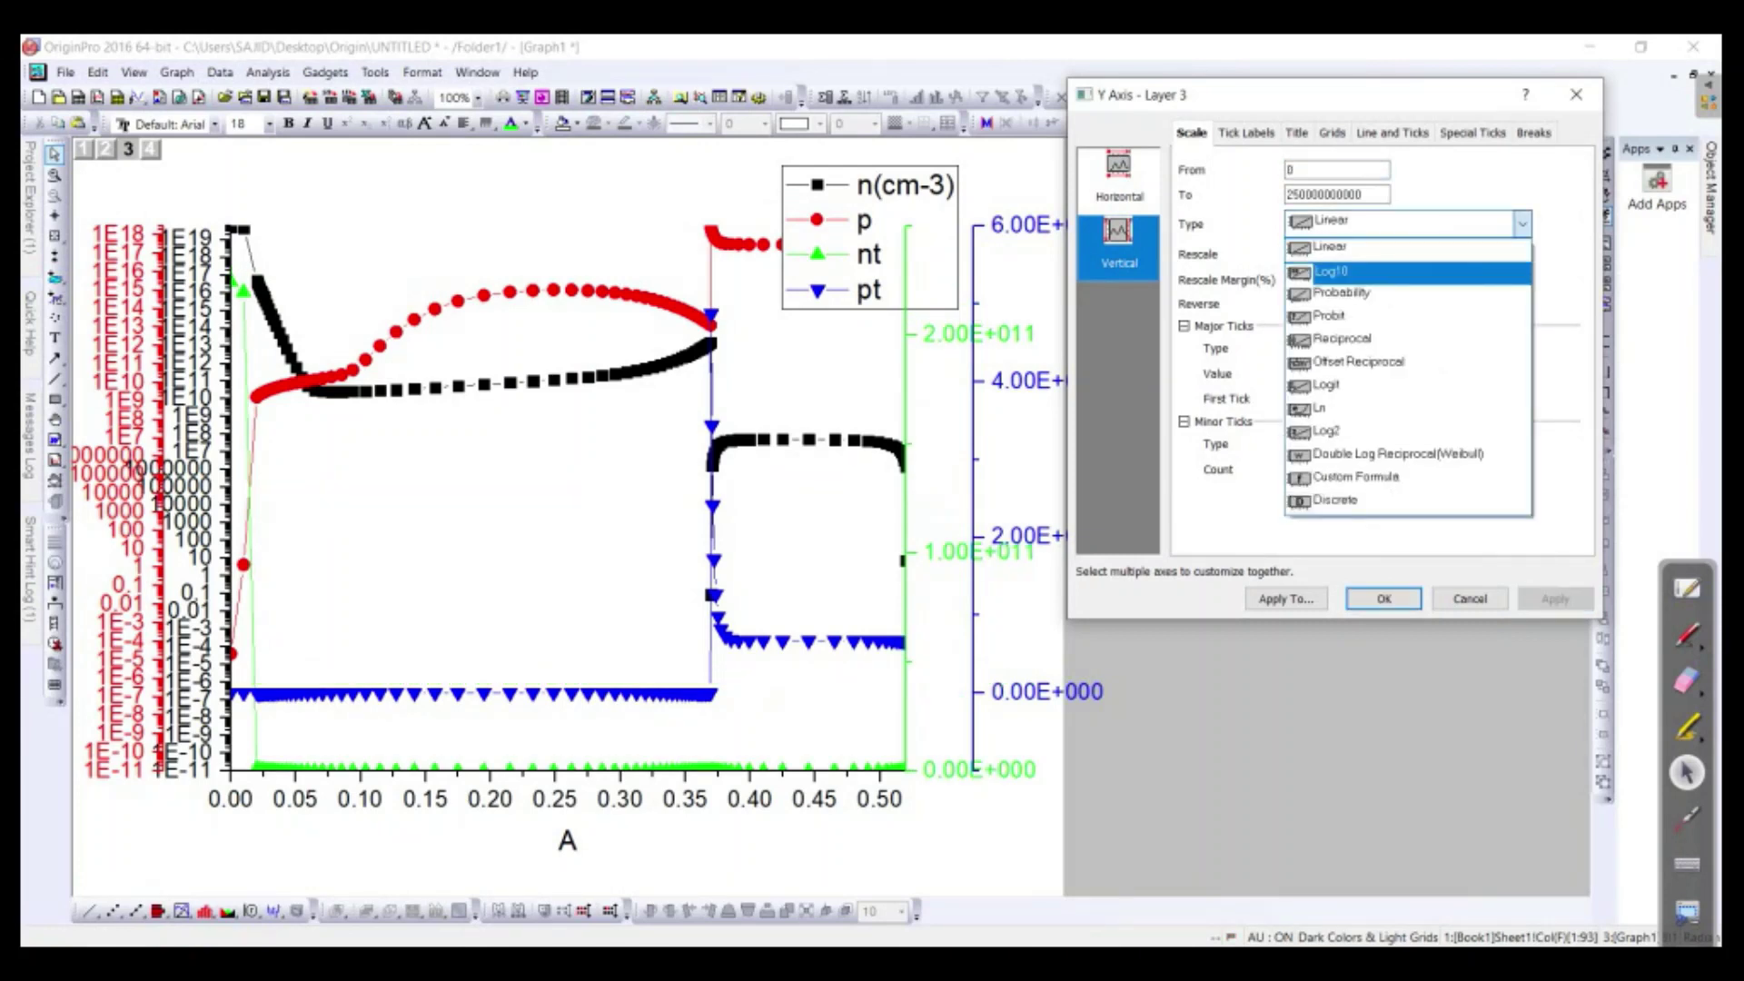
key(Return)
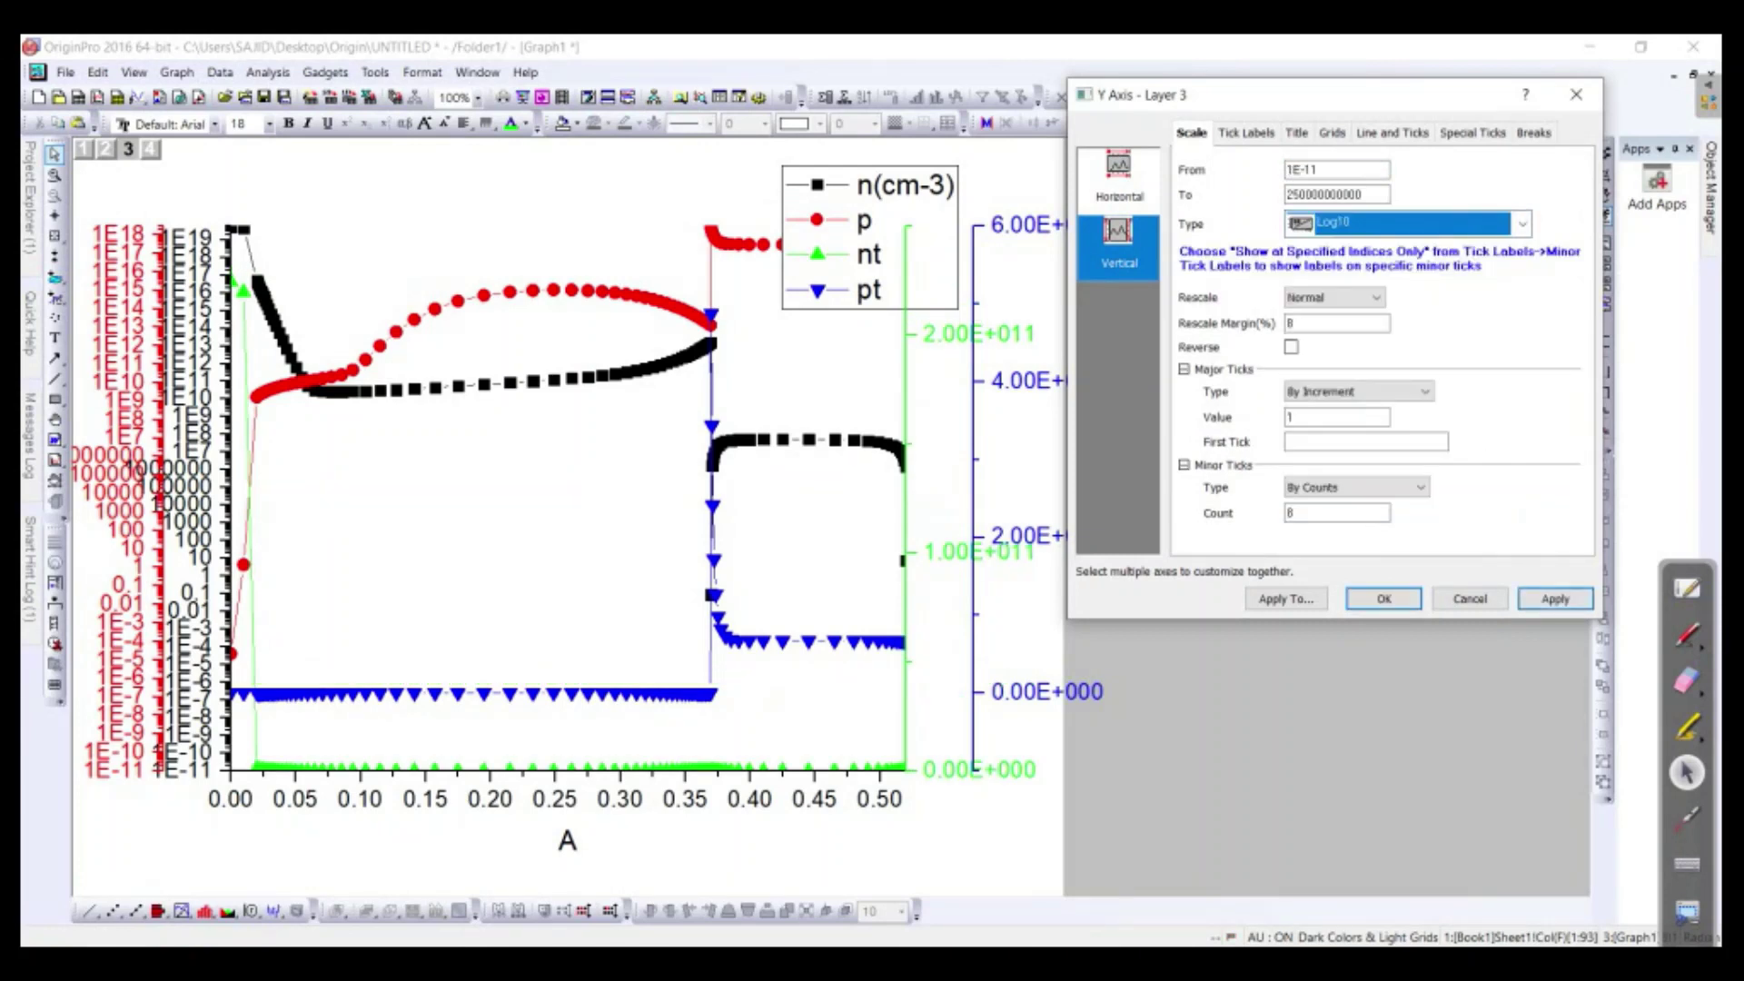
click(1555, 598)
key(Tab)
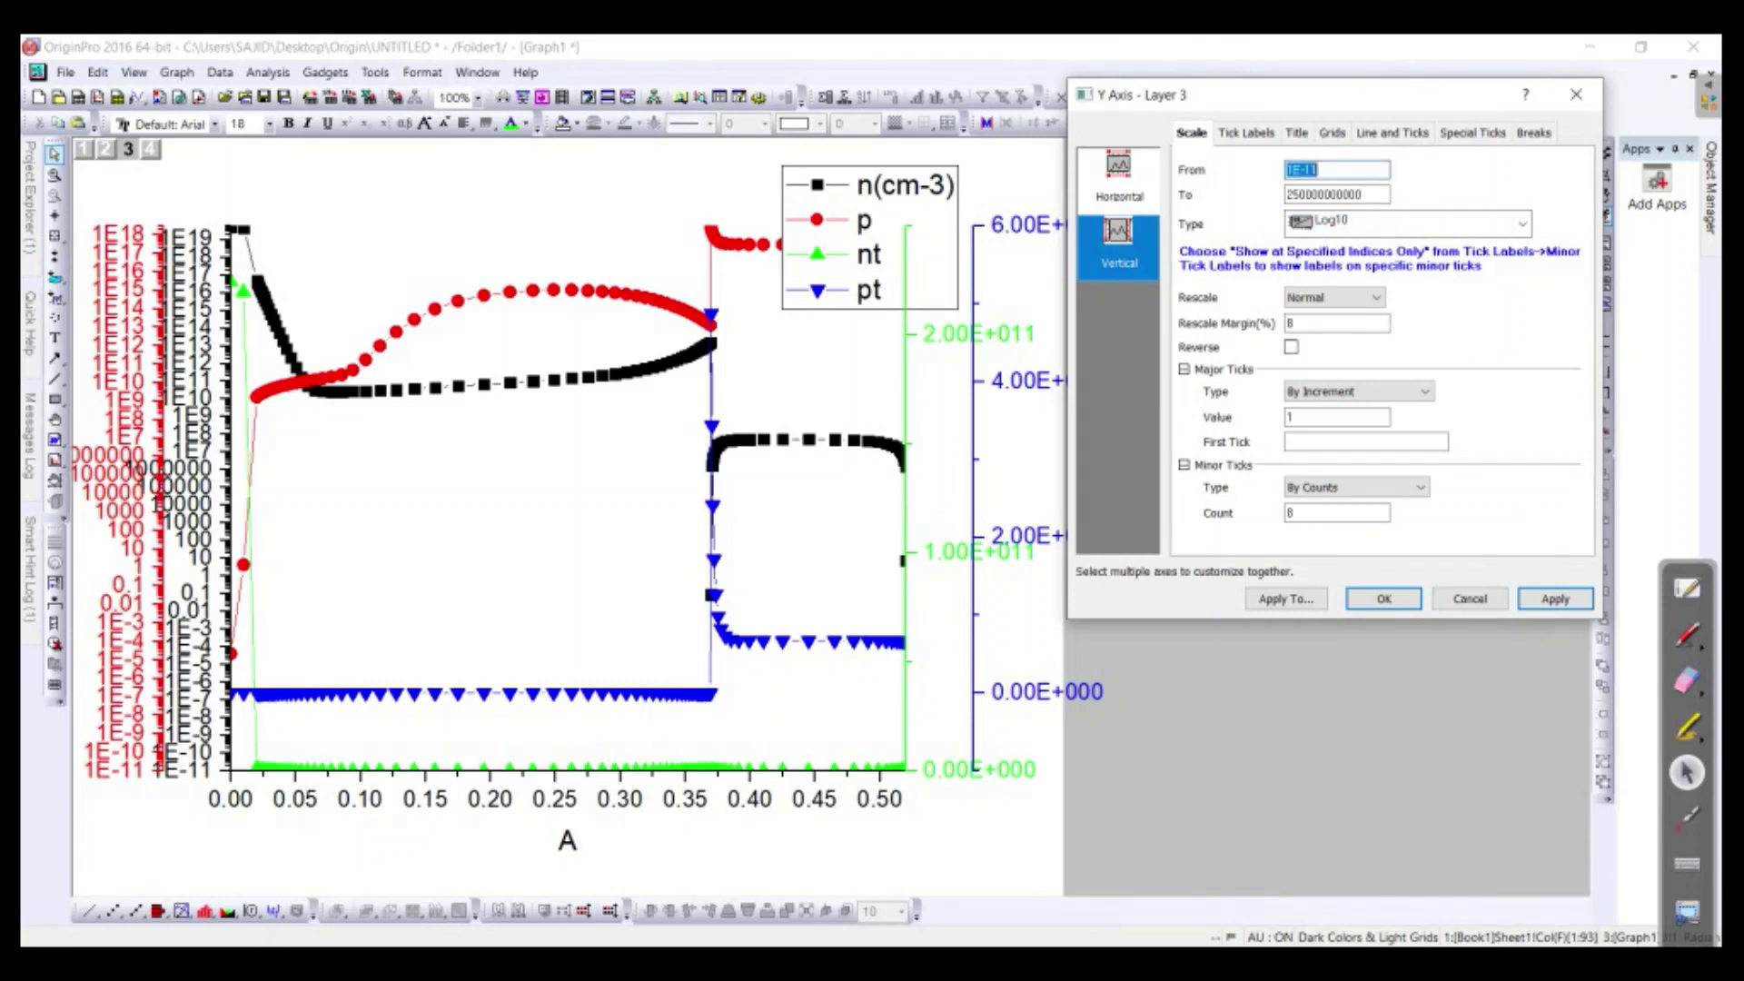
text(0)
key(ctrl+z)
key(Return)
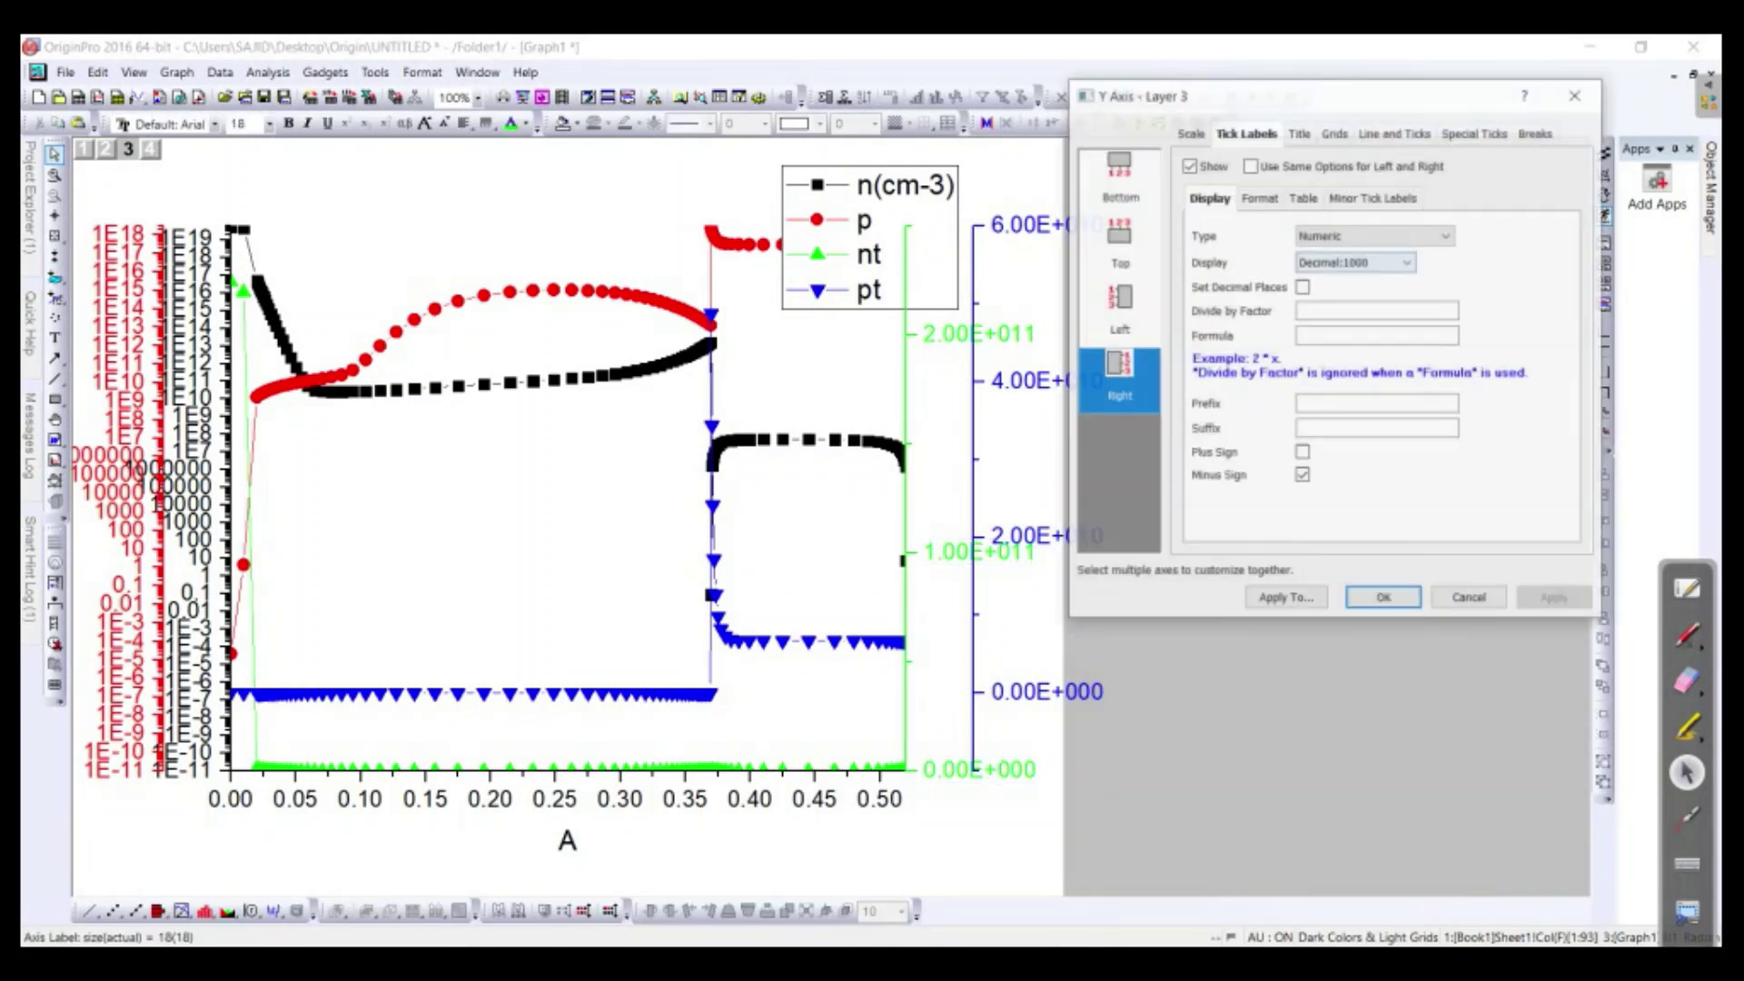
Step: Change the scale type of the green nt Y axis in Layer 3 to Log10
click(1190, 133)
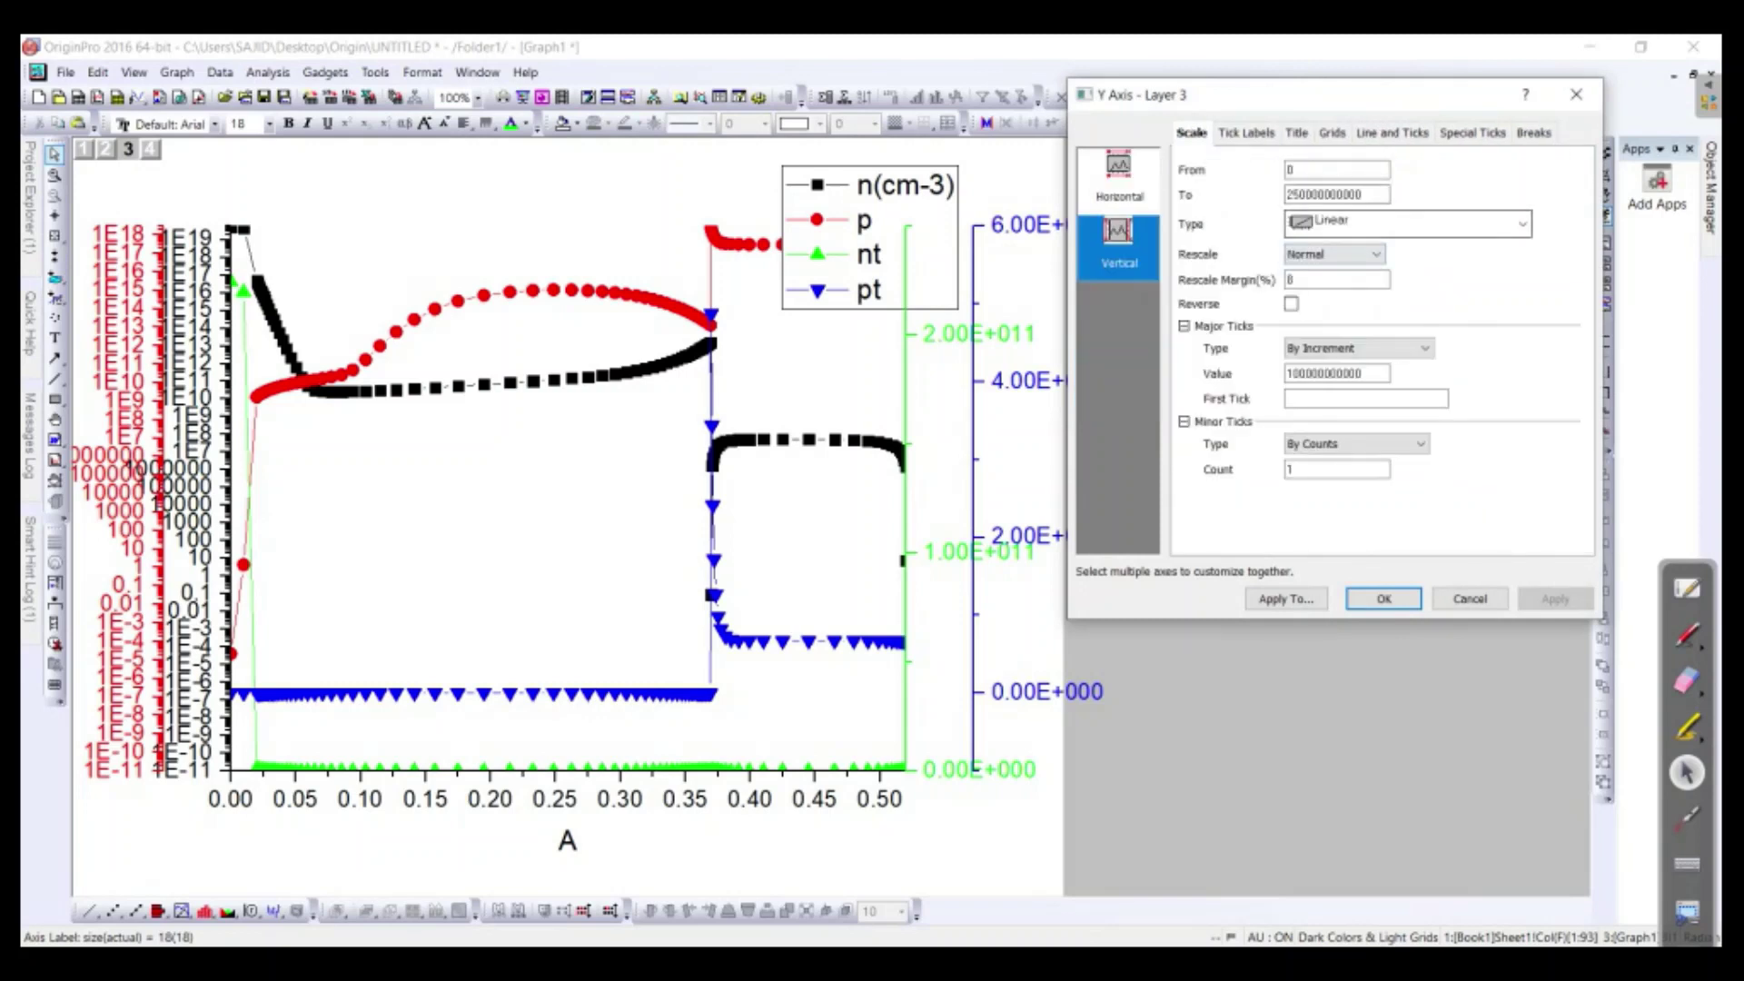
click(1408, 223)
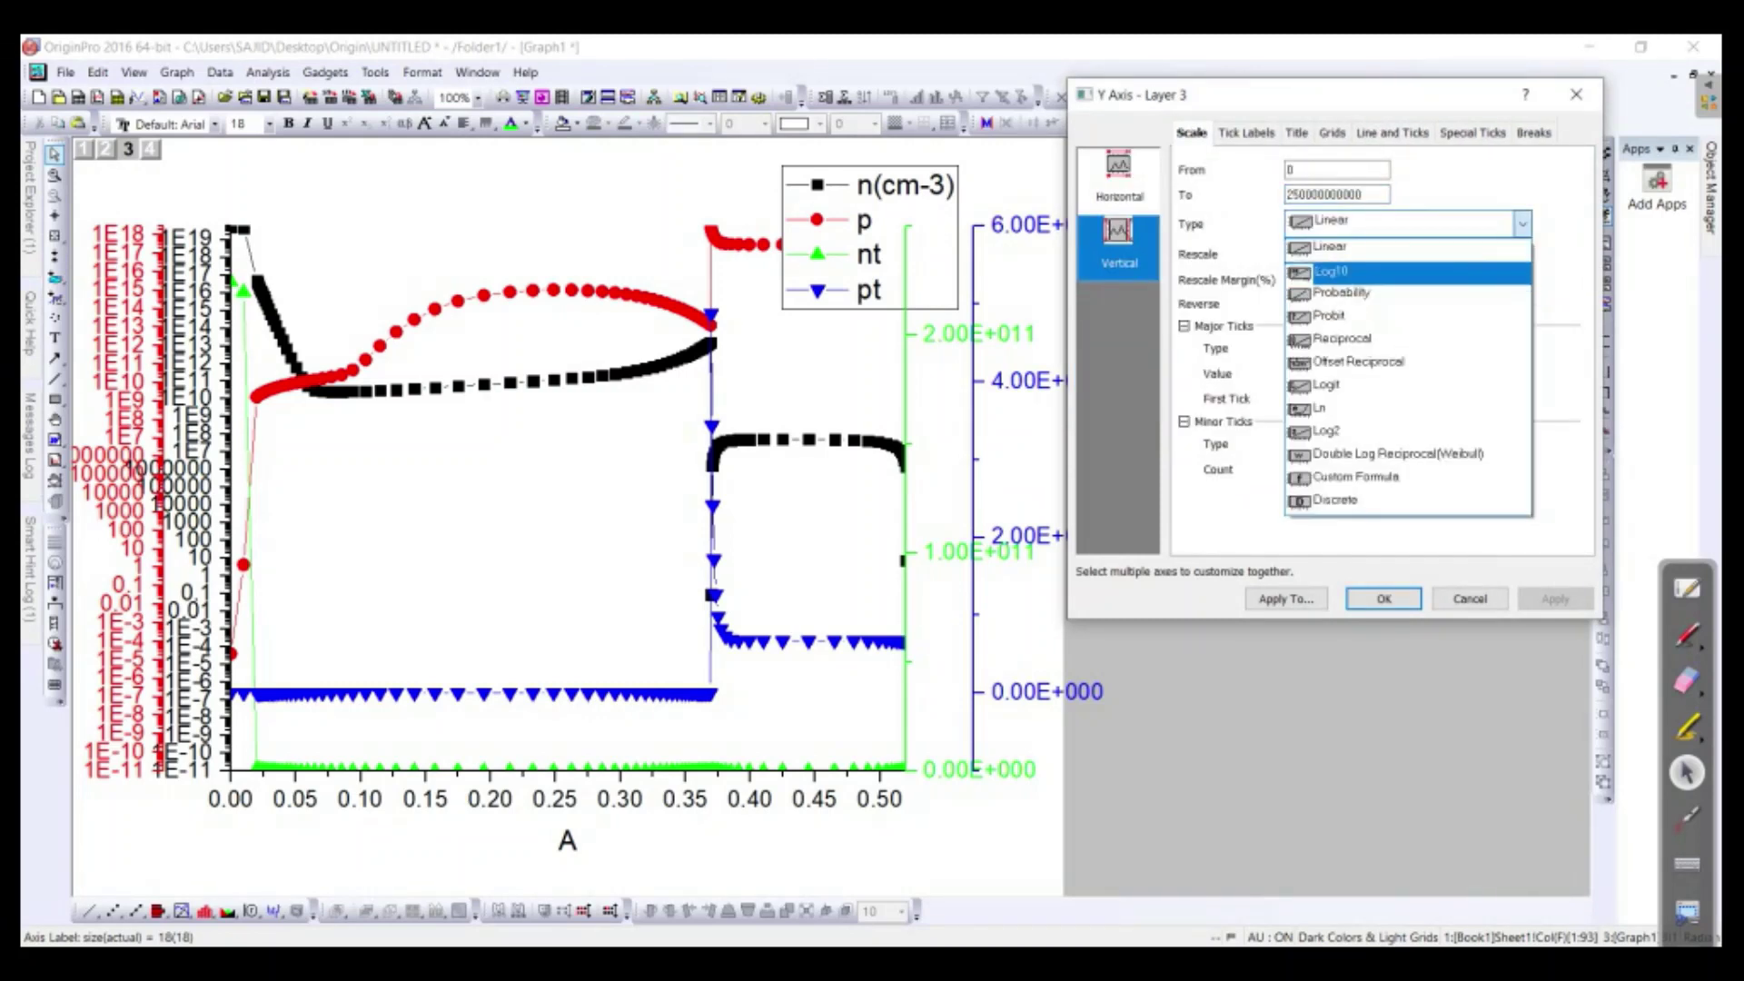
click(1329, 269)
click(1555, 599)
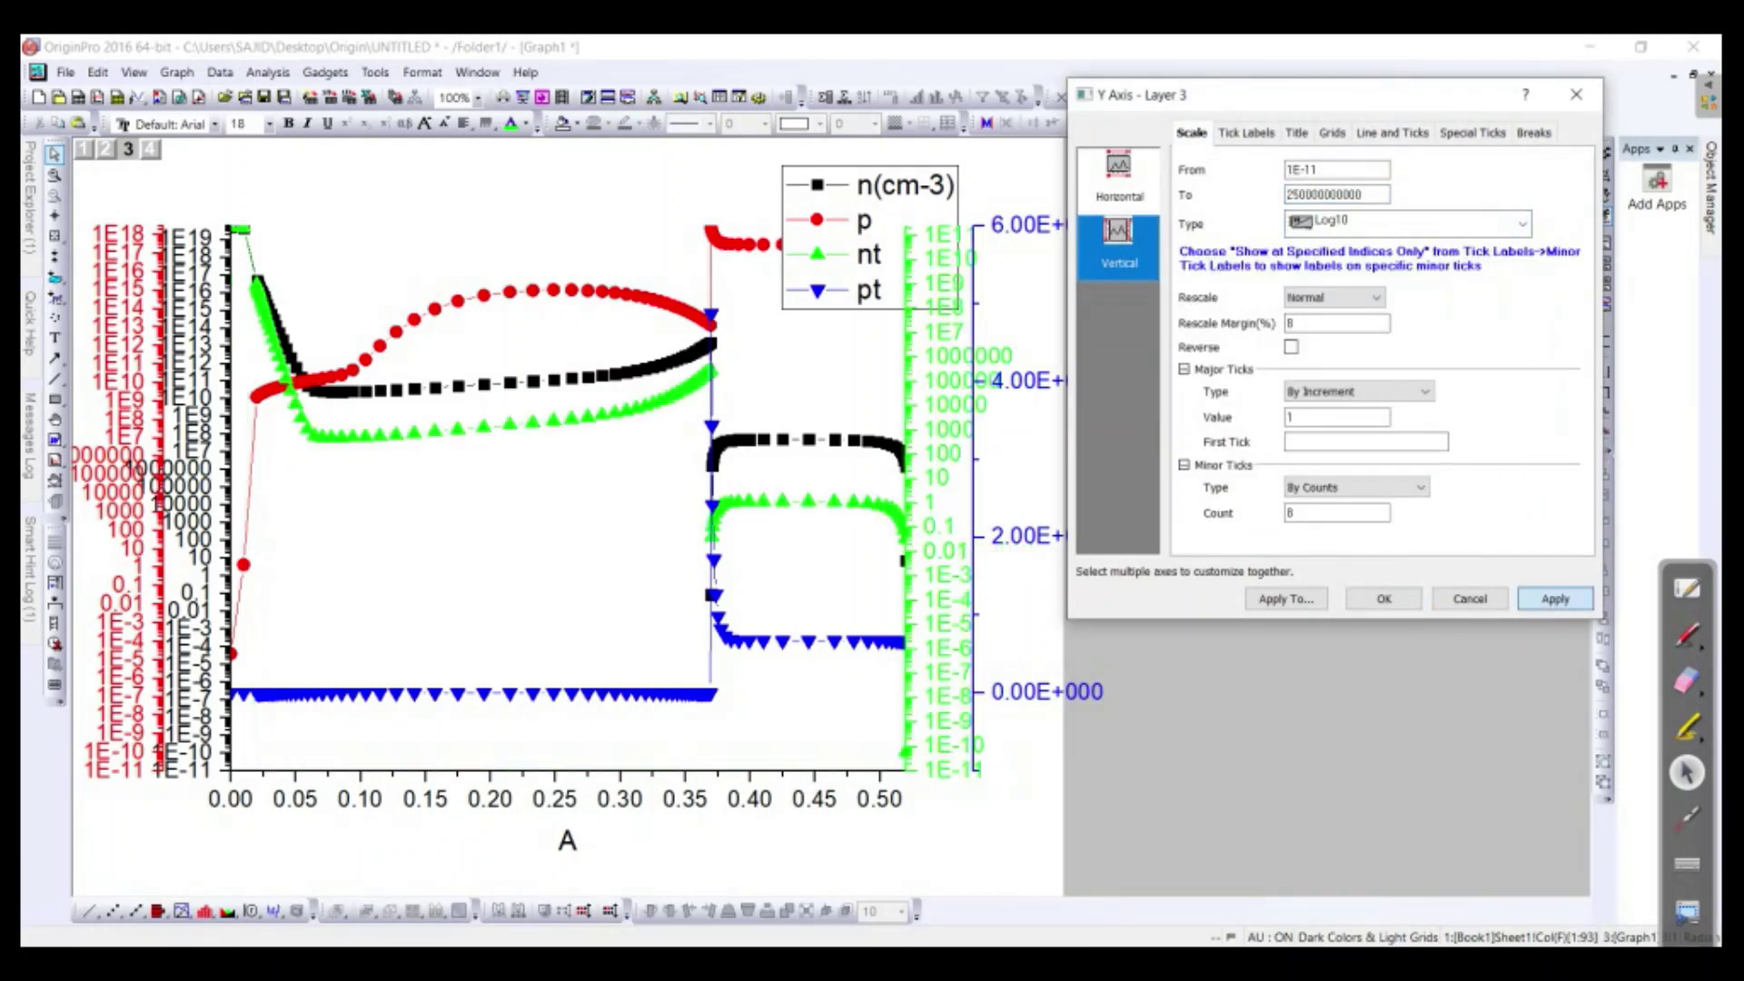
click(1383, 599)
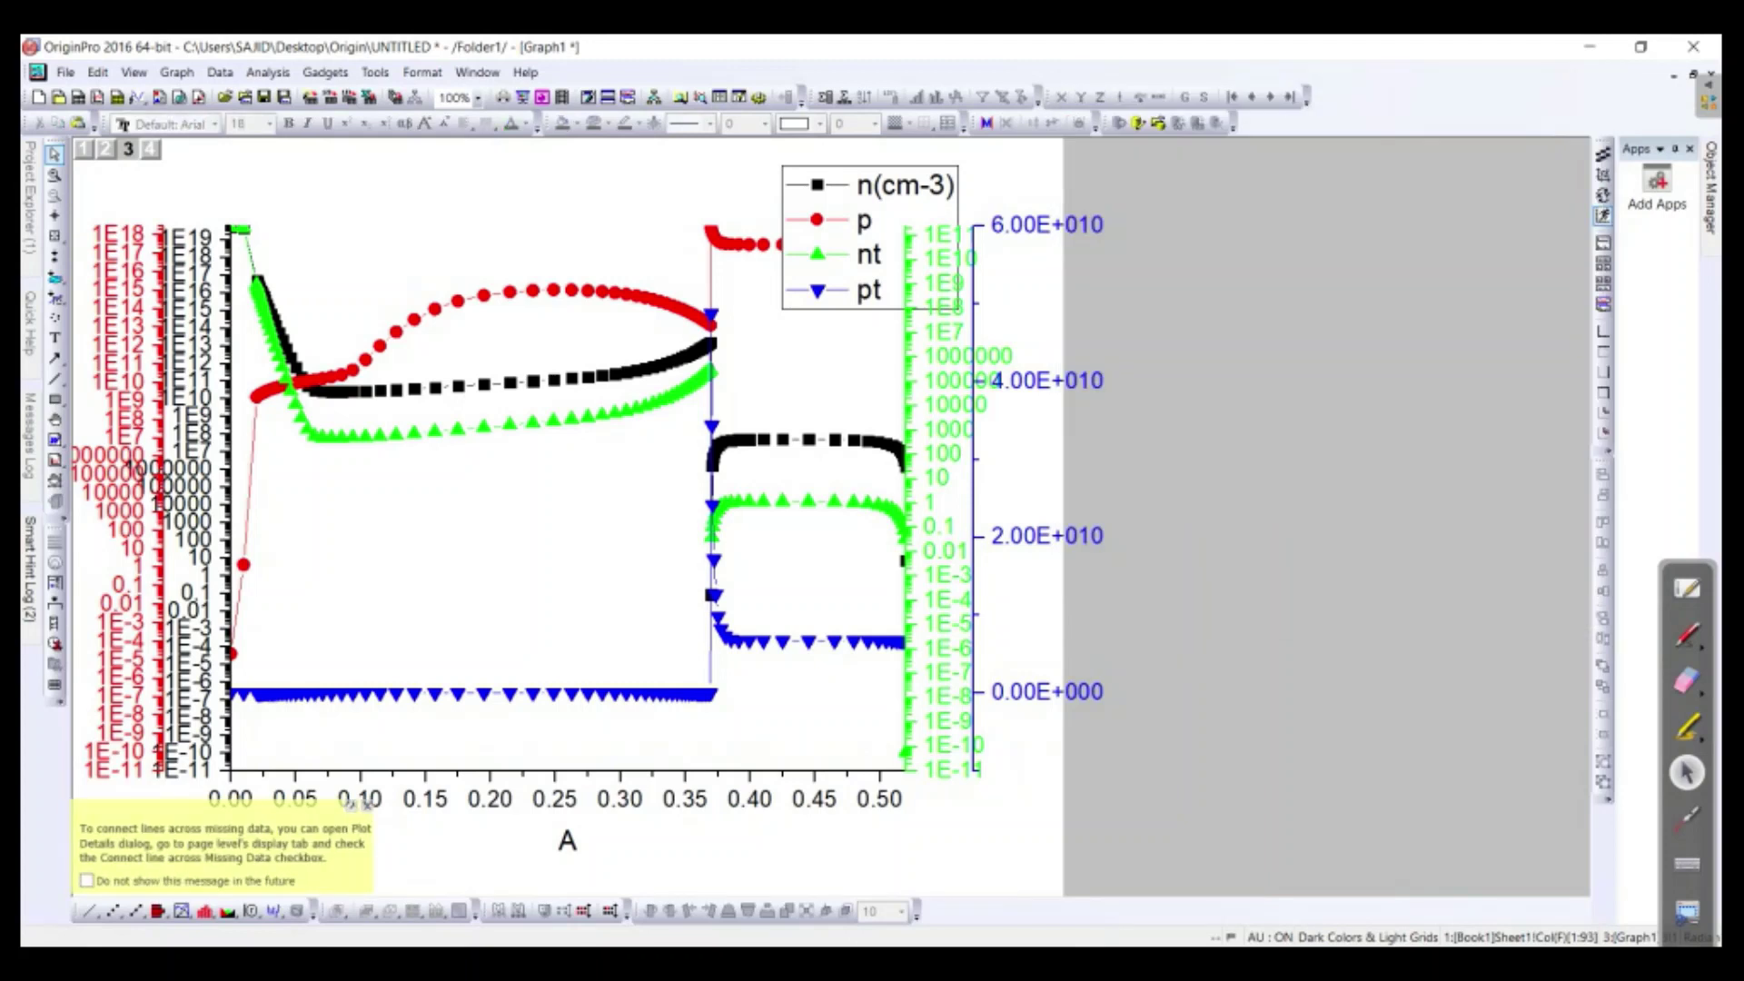
Step: Set the blue pt Y axis of Layer 4 to start at 0
double_click(1046, 536)
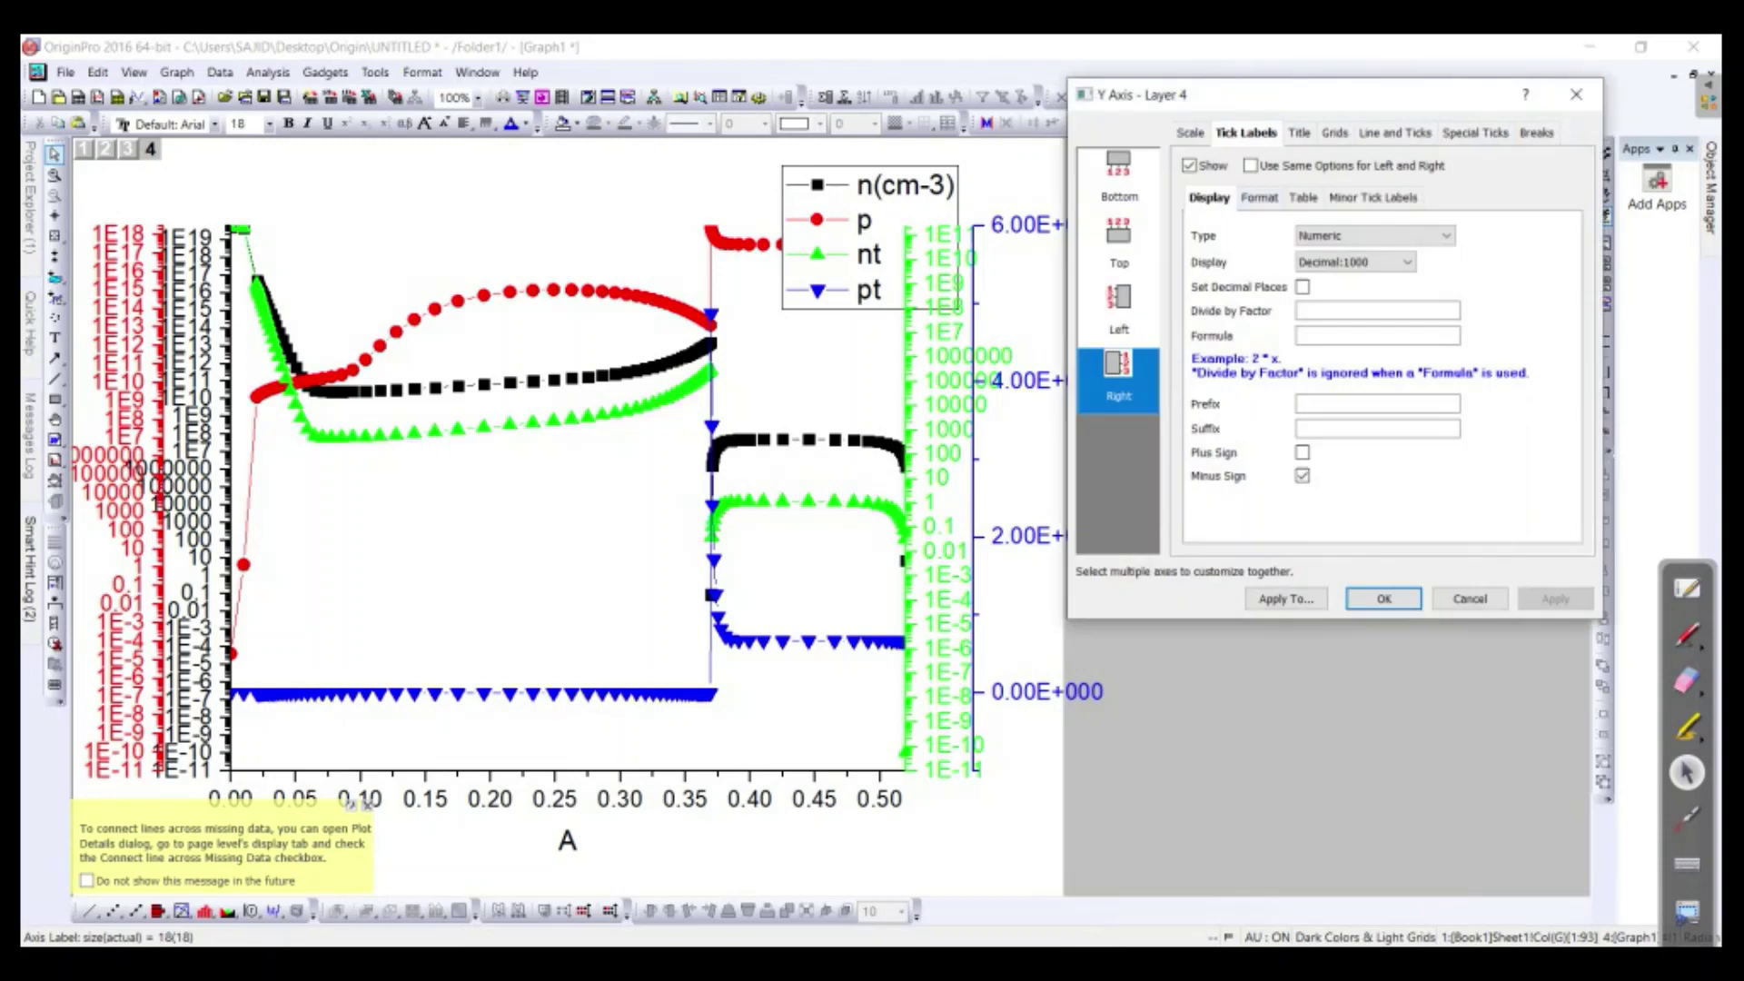
click(1190, 133)
double_click(1337, 170)
text(0)
click(1554, 598)
key(Return)
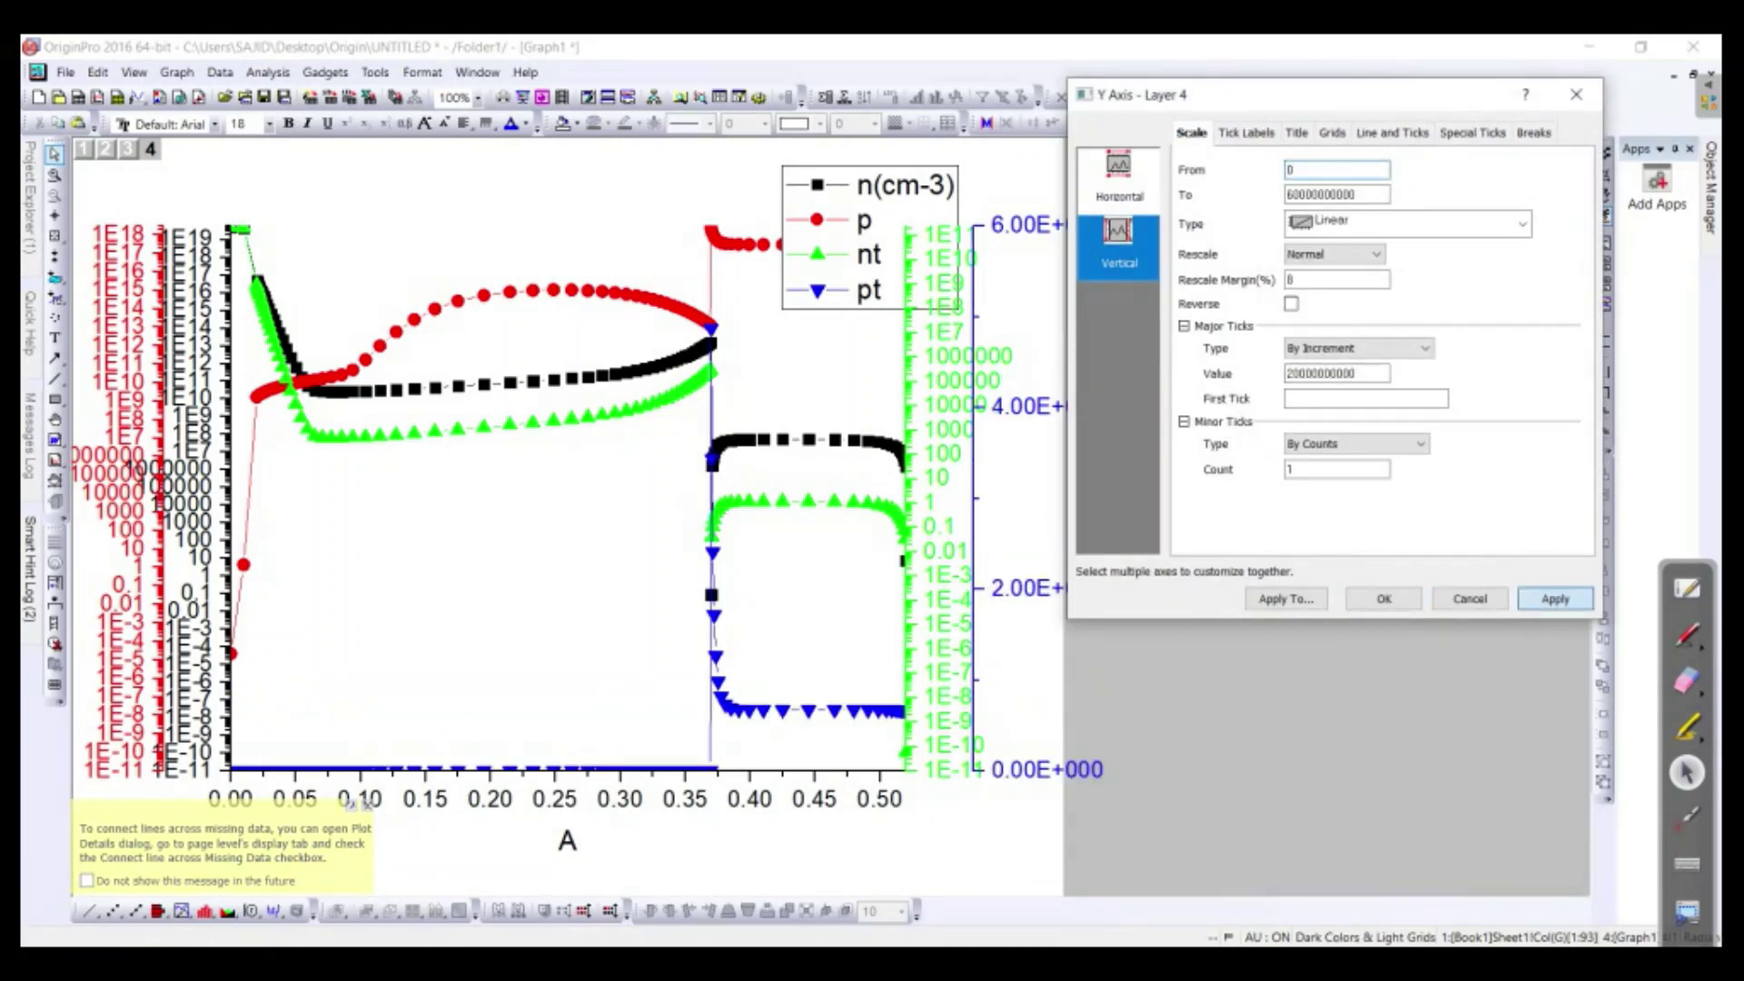
Step: Change the scale type of the blue pt Y axis in Layer 4 to Log10
double_click(1337, 194)
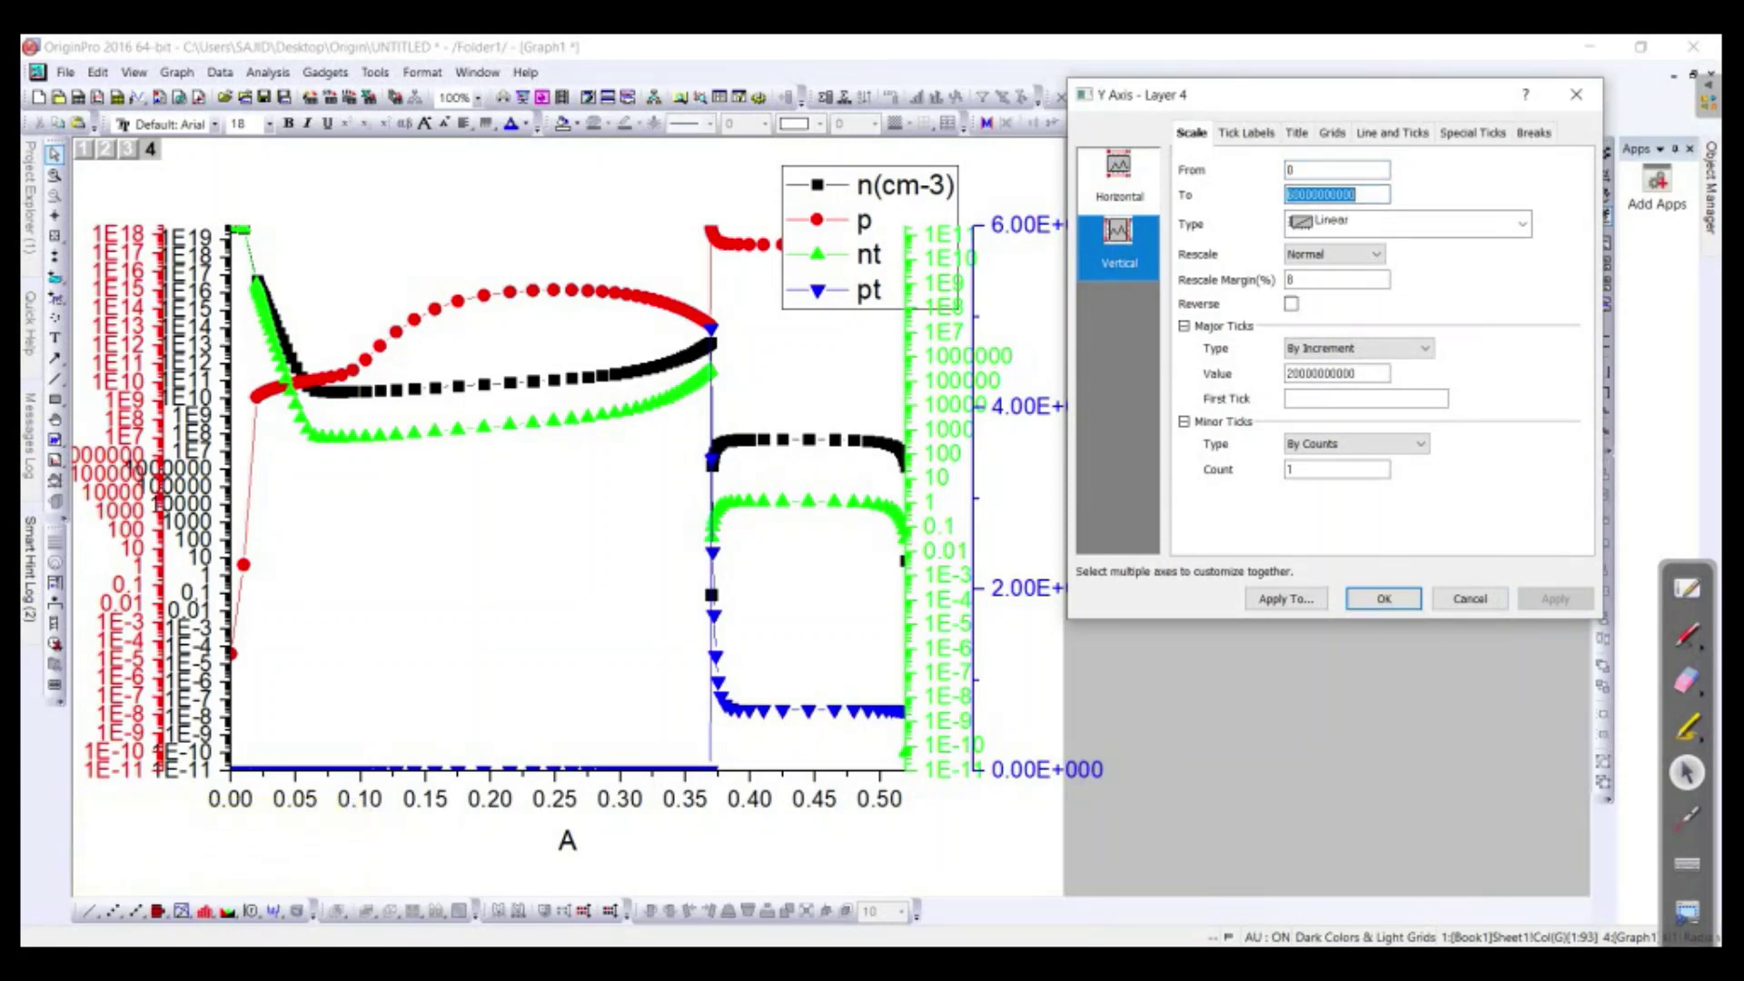
click(1521, 223)
click(1332, 273)
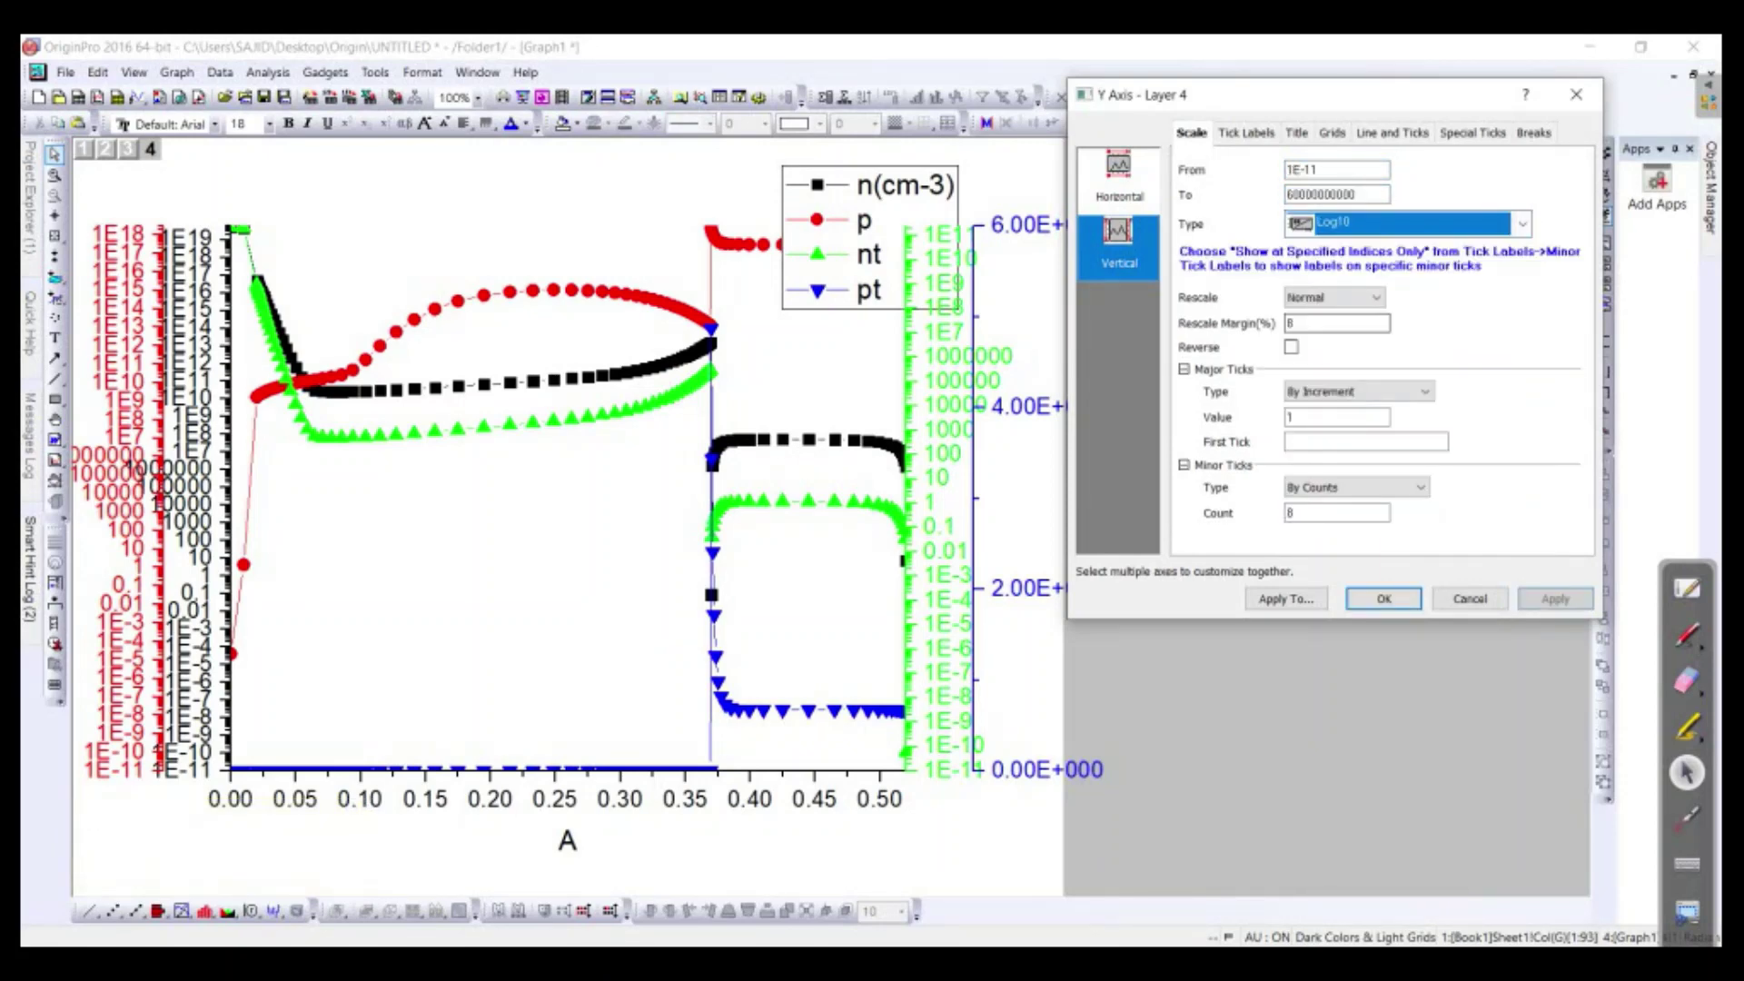
click(1555, 598)
key(Return)
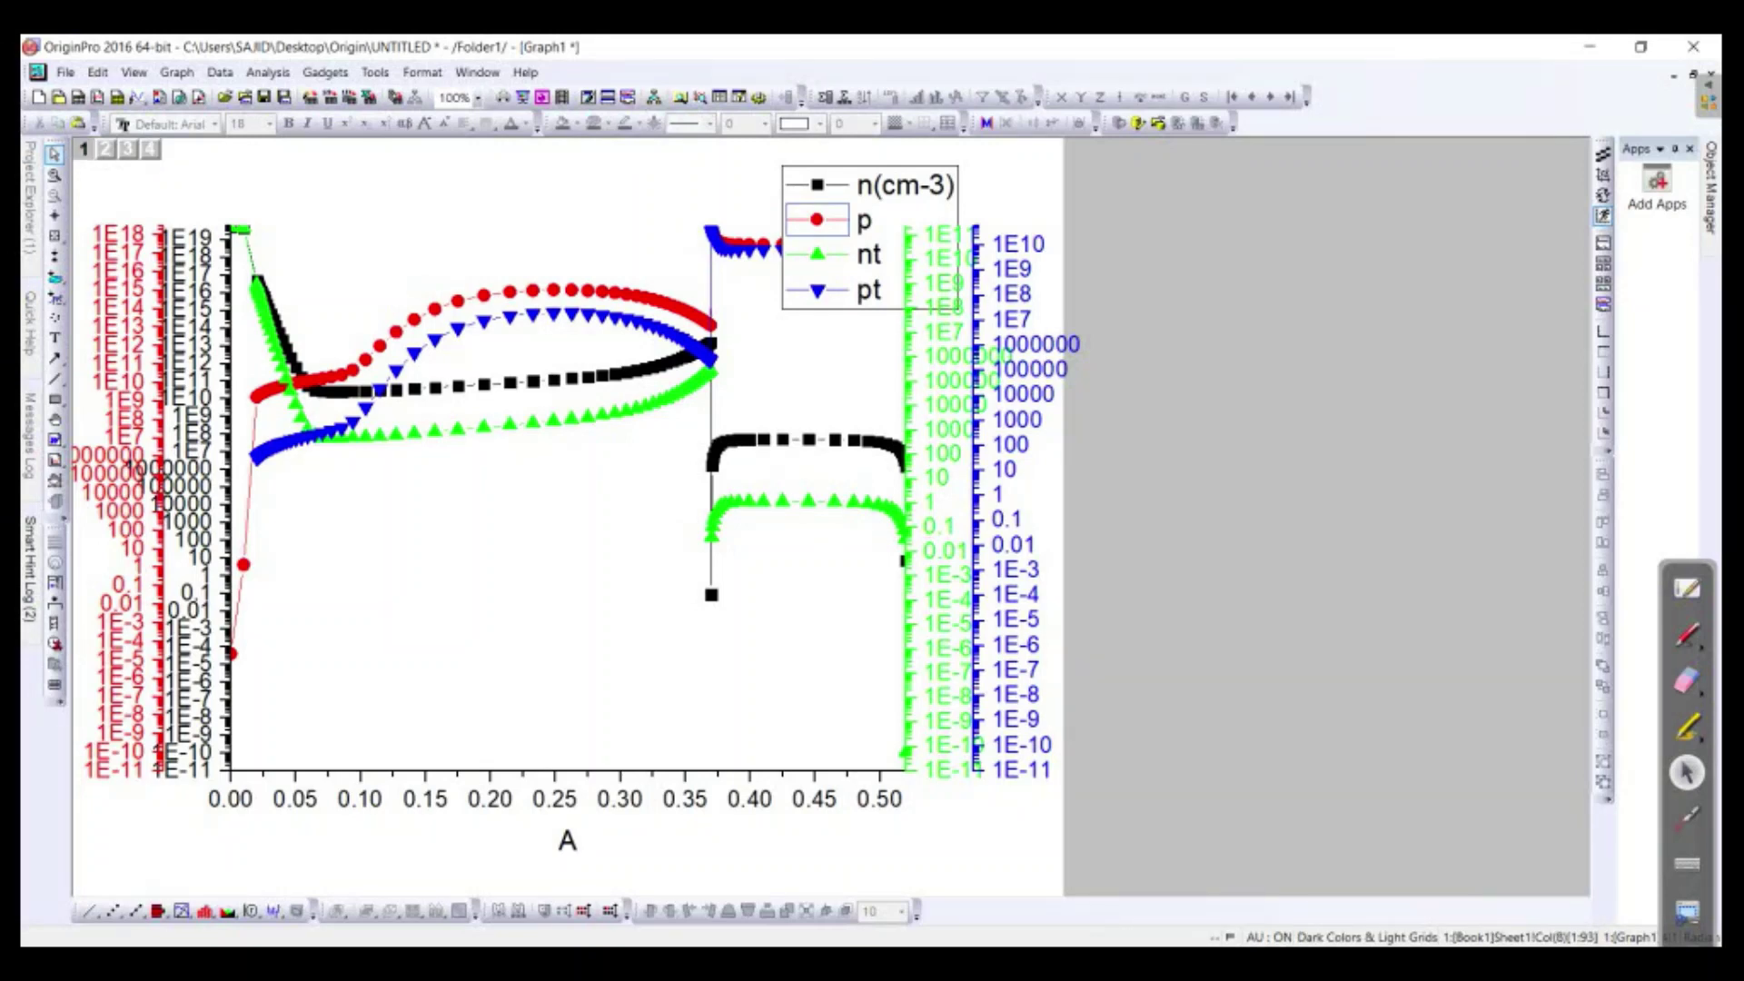
Step: Move the legend into the empty area of the plot below the n and nt curves
click(817, 220)
drag(817, 220, 501, 583)
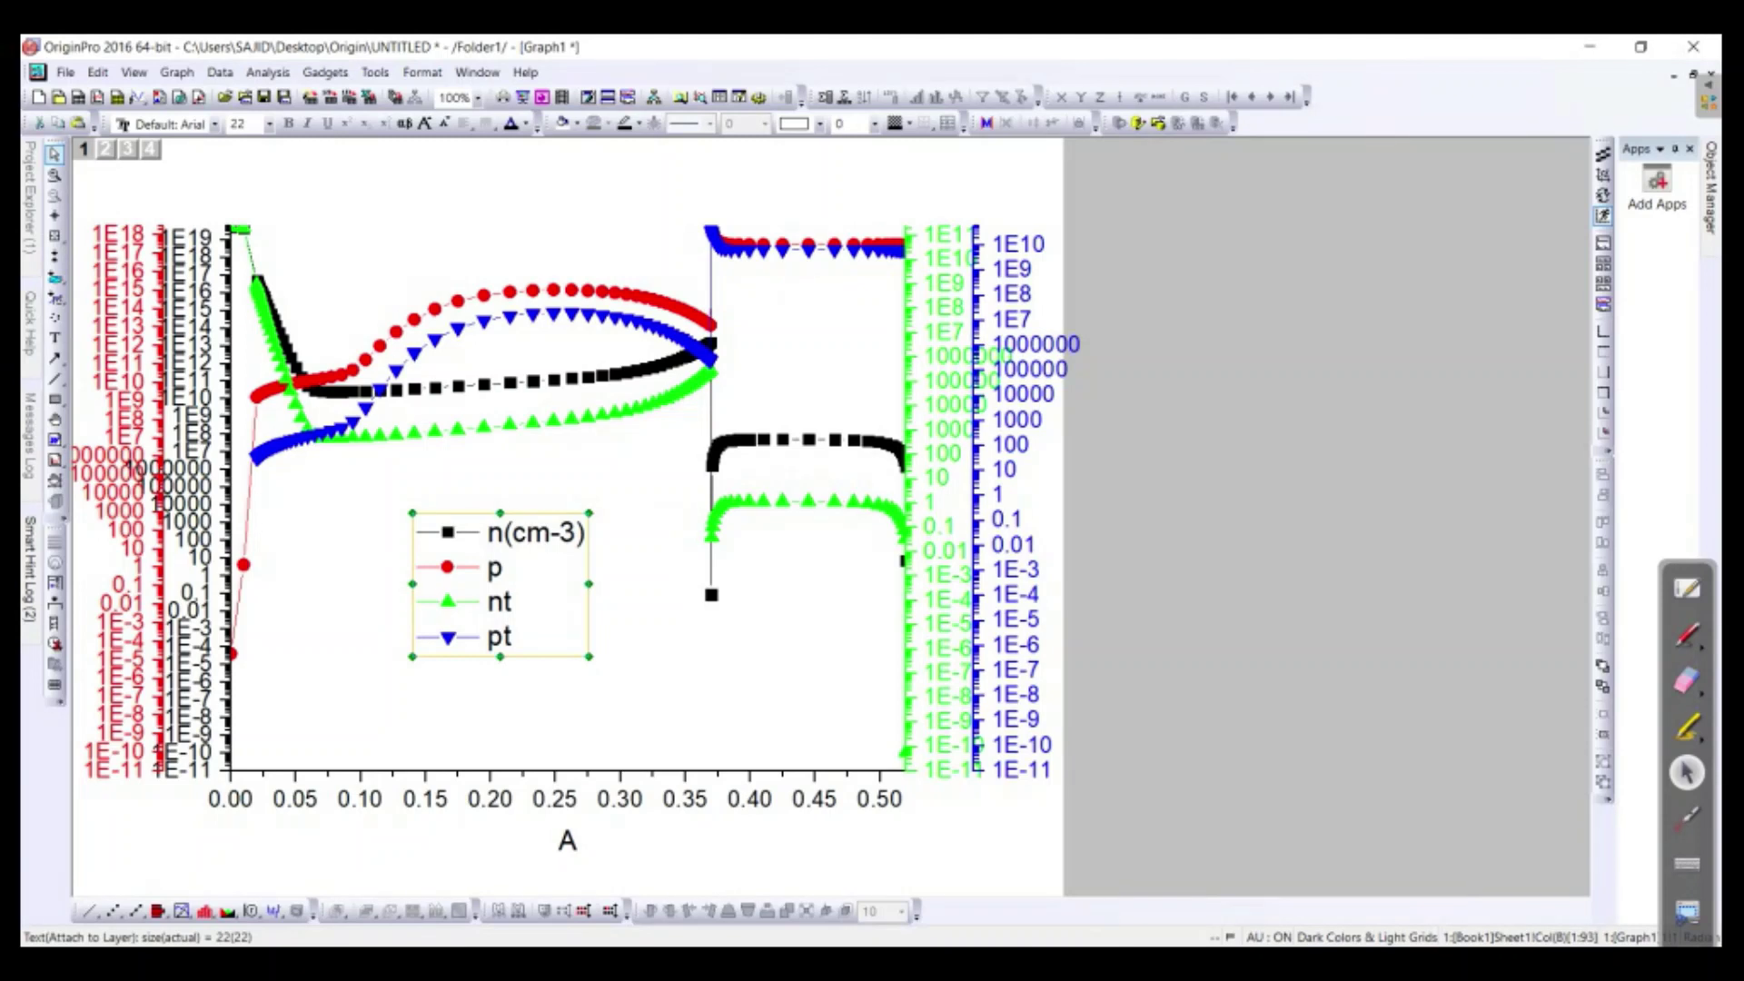
Step: Hide the red p Y axis and the black n Y axis beside the plot's left edge
click(127, 303)
right_click(126, 303)
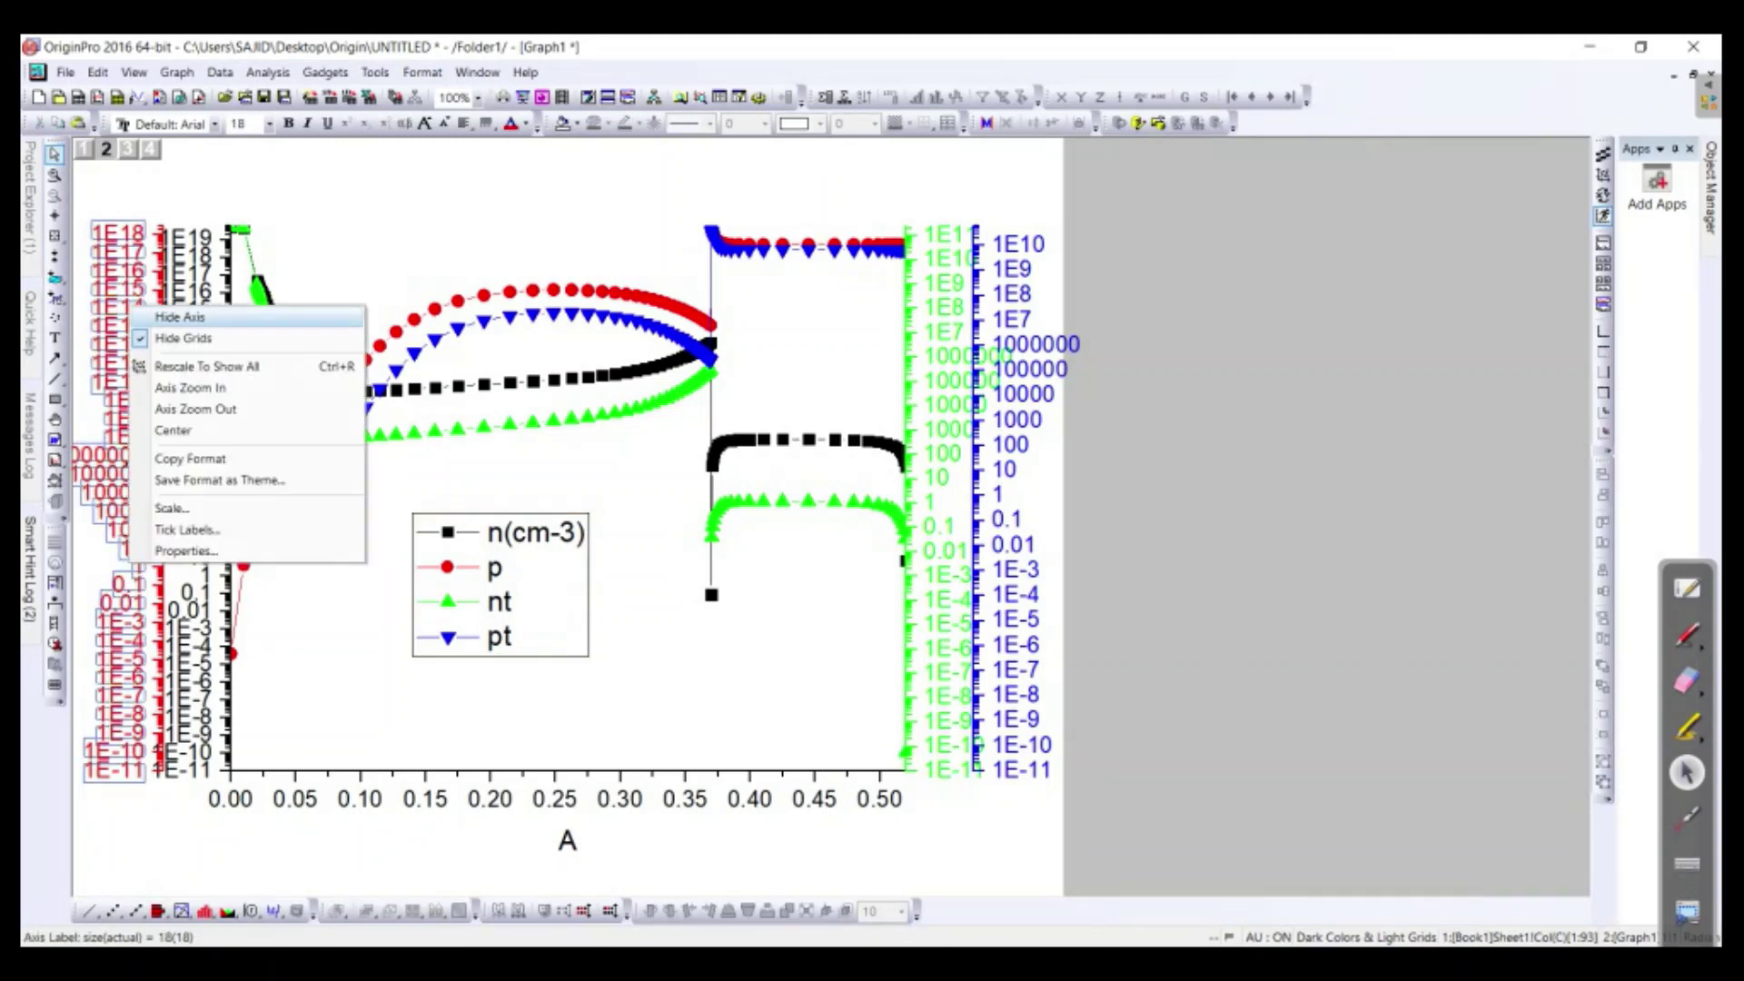
click(186, 318)
click(182, 303)
right_click(181, 303)
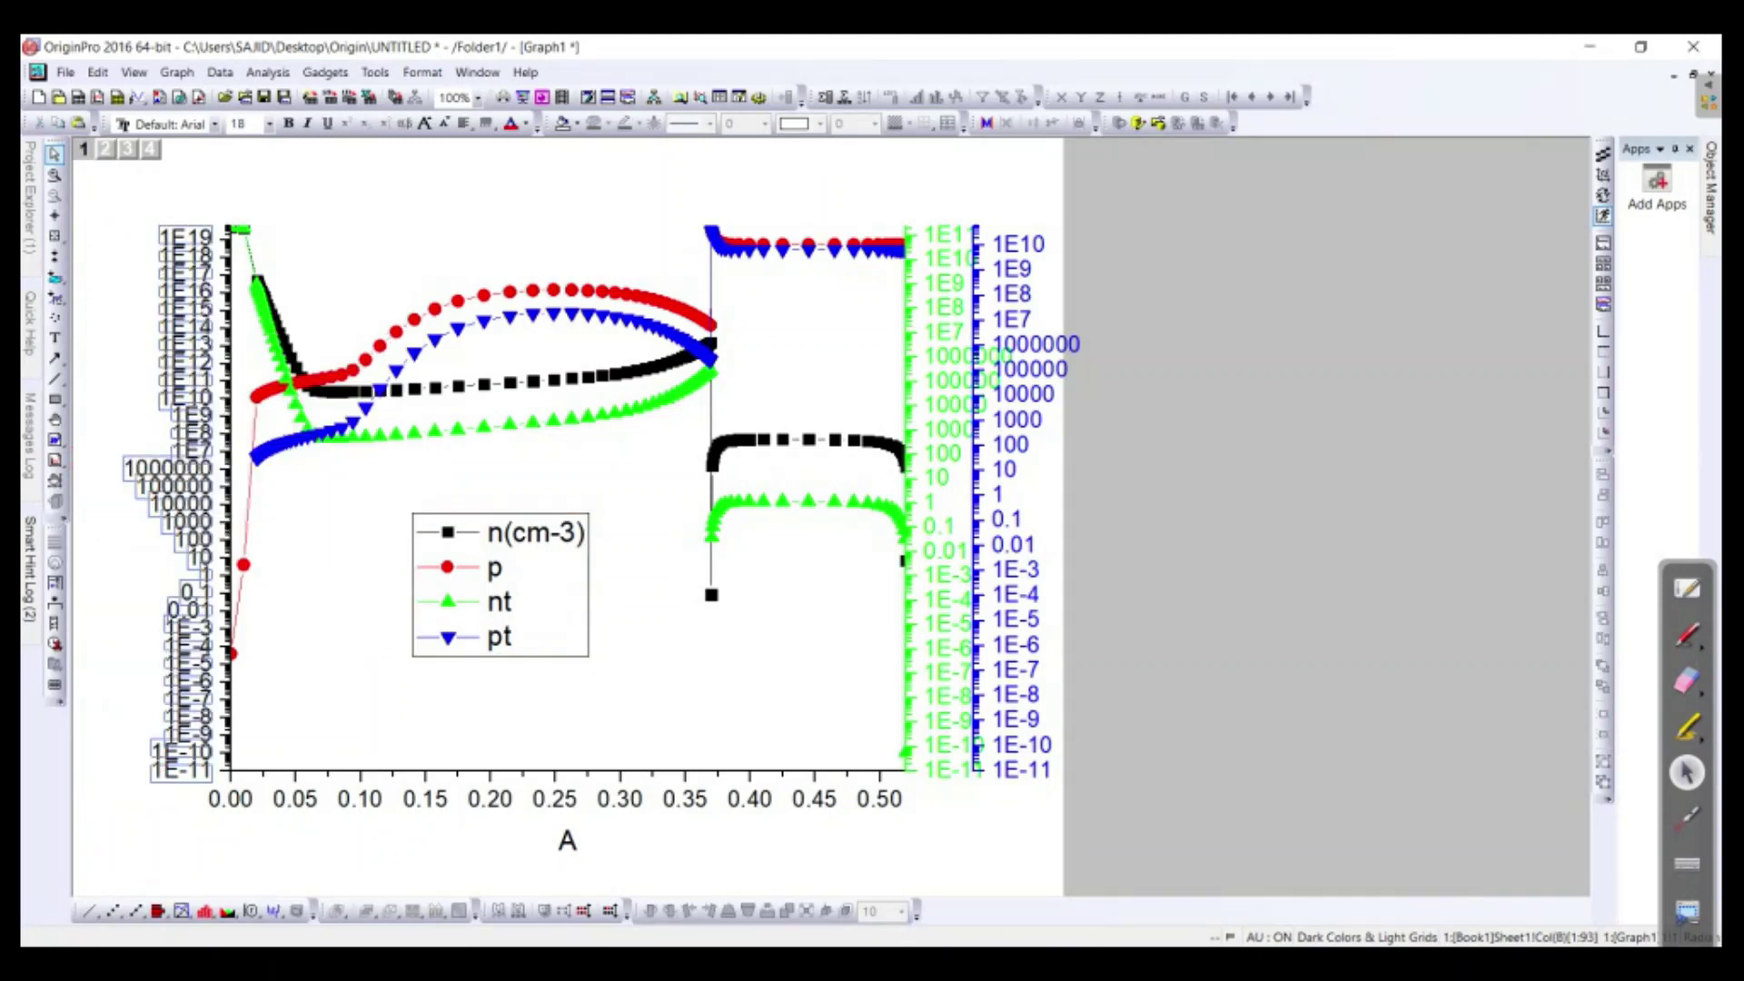
click(218, 314)
Step: Hide the blue pt Y axis and the green nt Y axis beside the plot's right edge
click(1017, 338)
right_click(1017, 338)
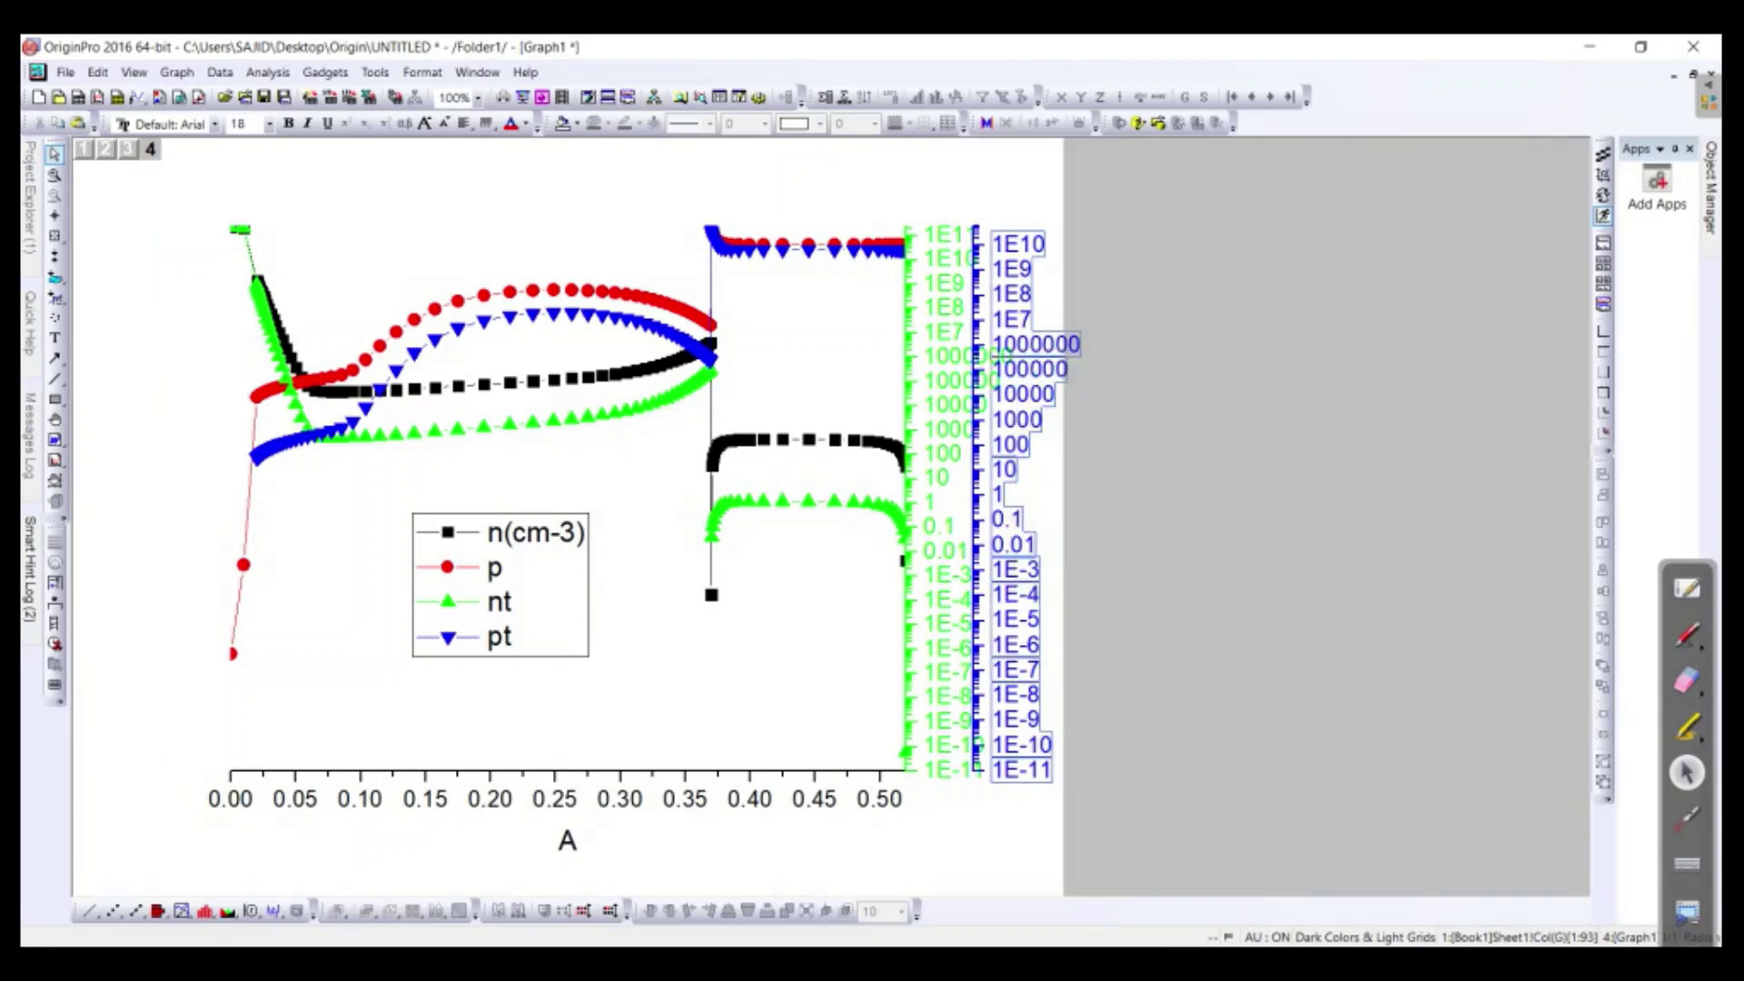
click(1044, 346)
click(961, 338)
right_click(960, 338)
click(1014, 346)
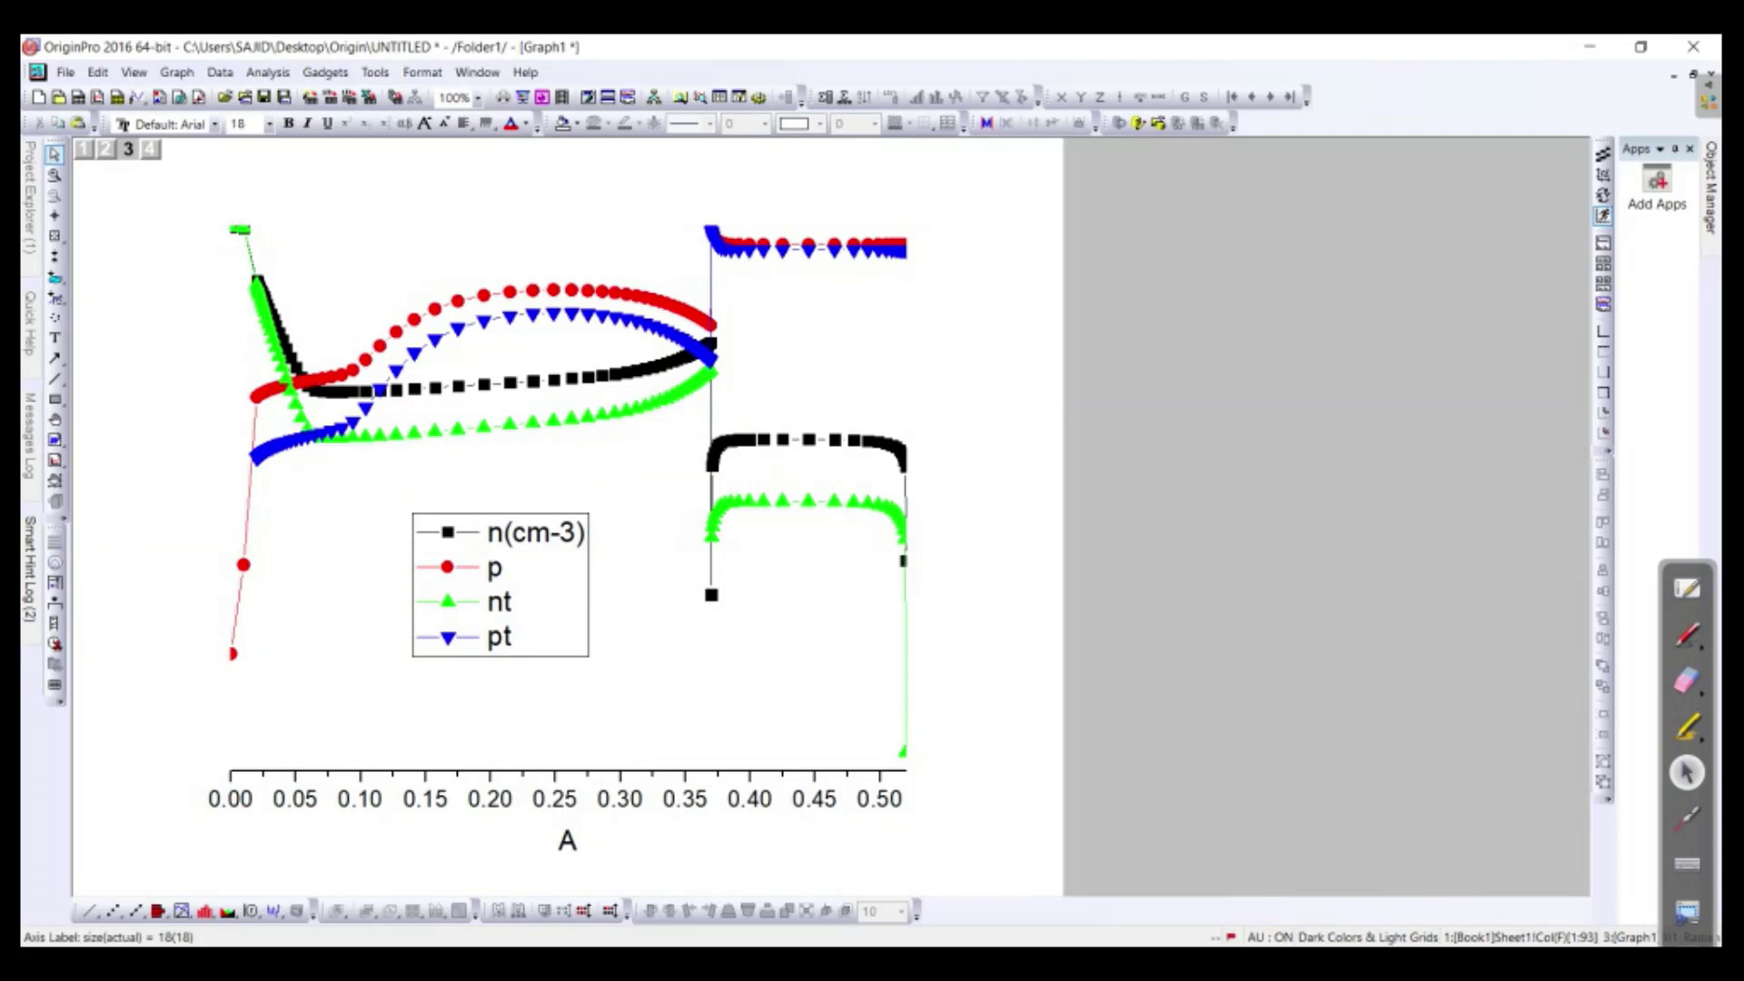
Step: Set the Layer 1 bottom X axis line thickness to 5 and its major and minor tick styles to In
click(555, 799)
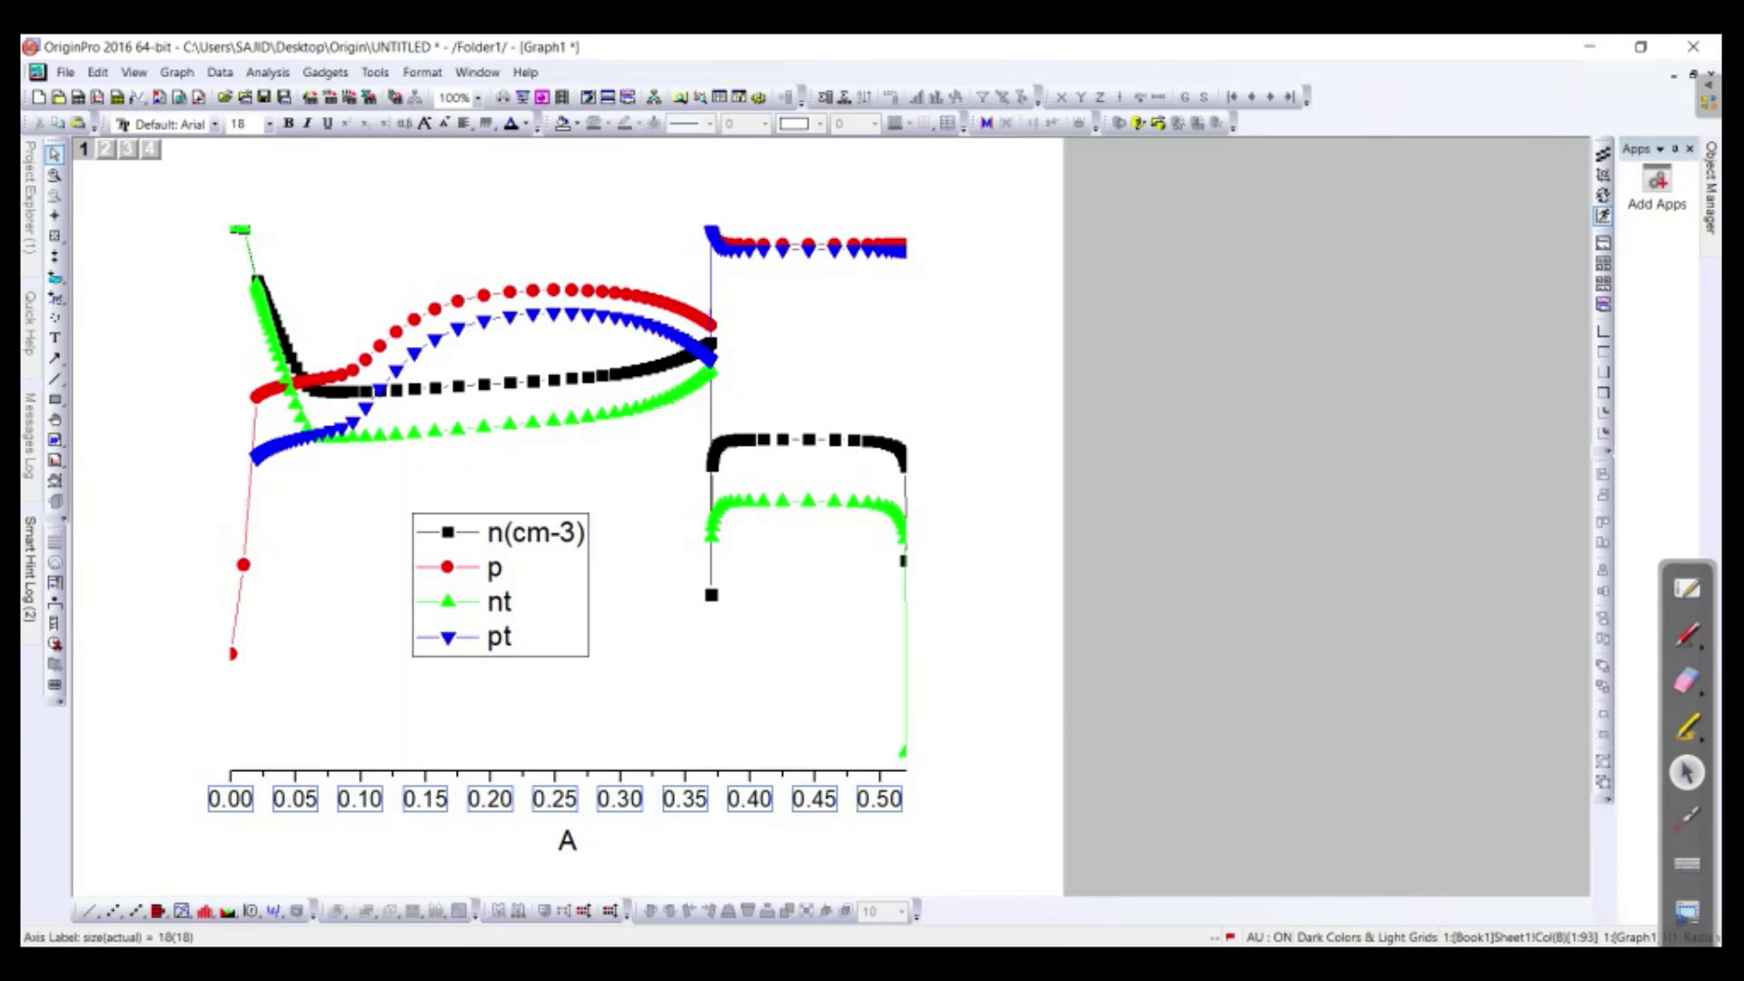
click(555, 771)
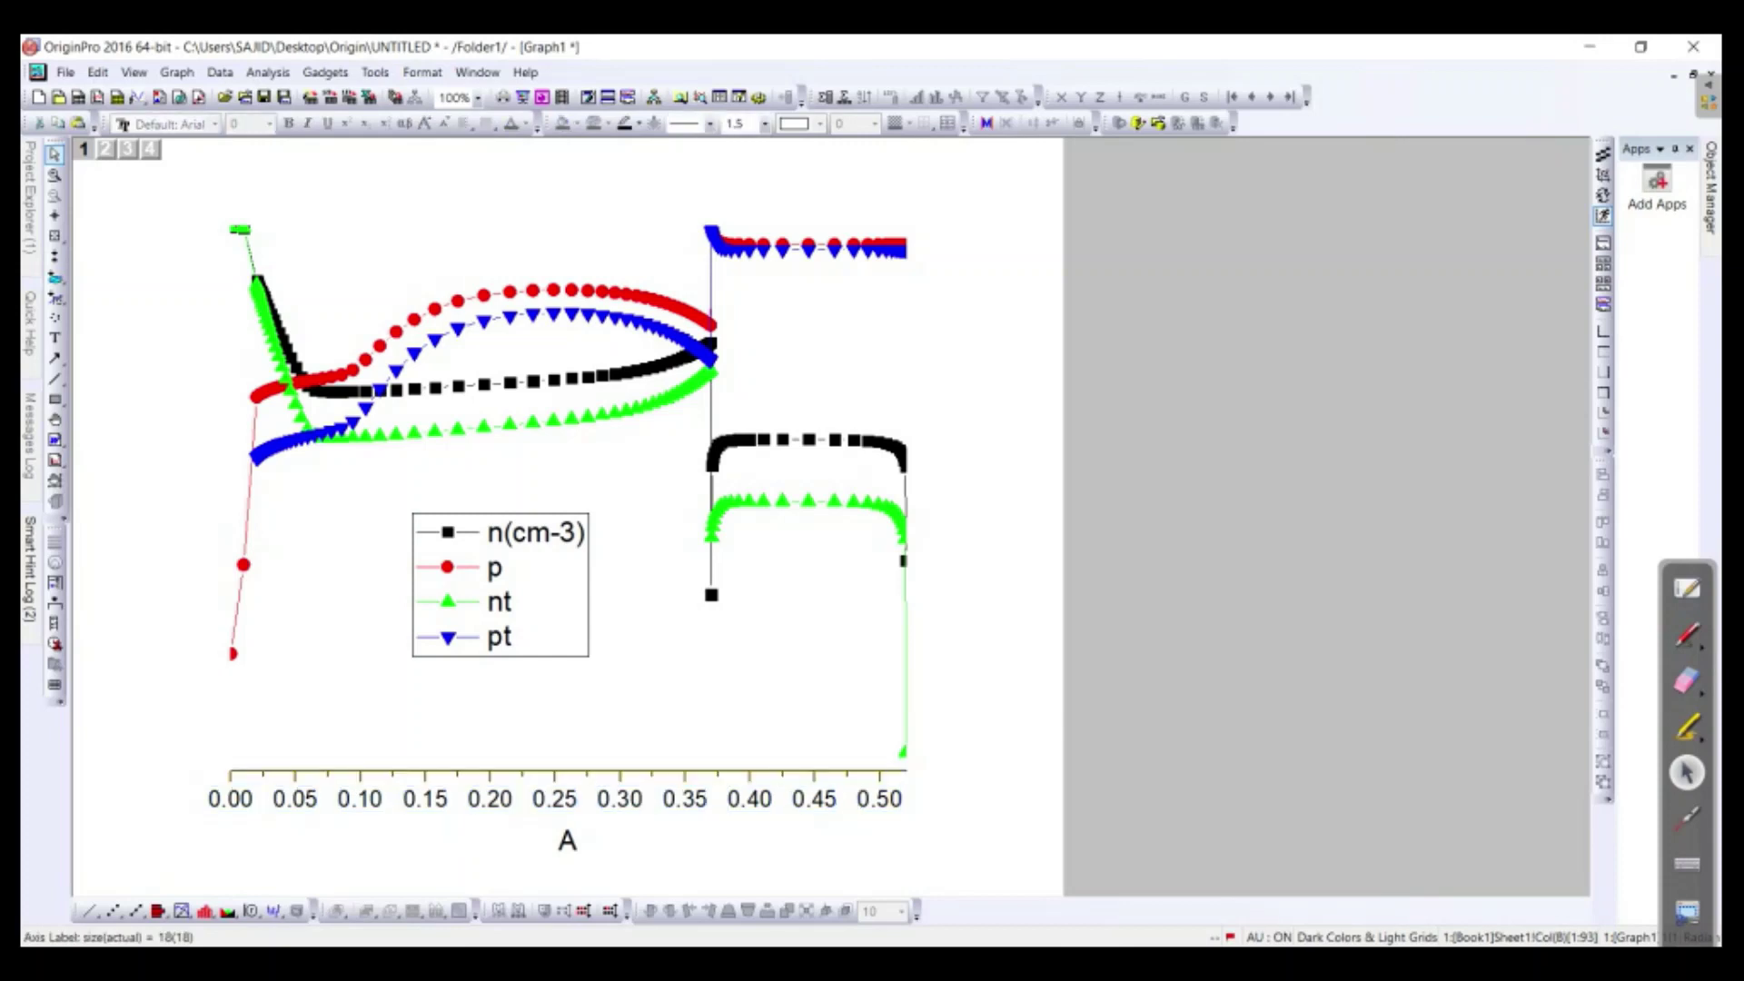
double_click(555, 771)
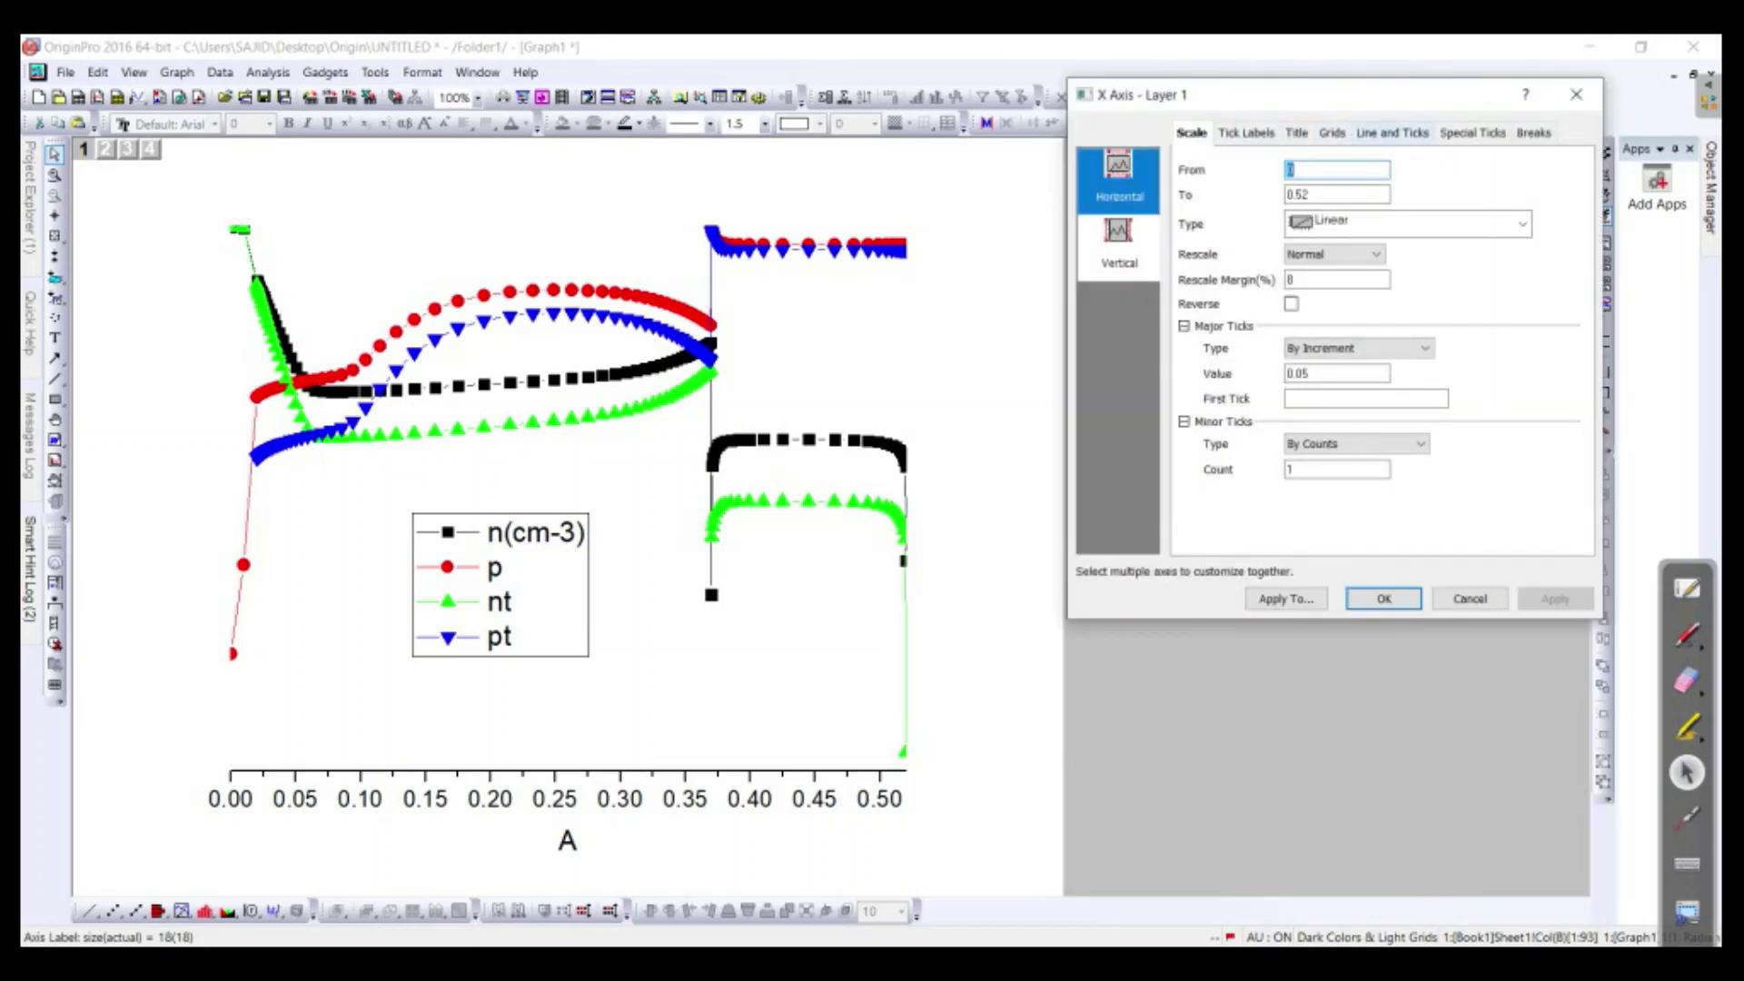
click(1392, 133)
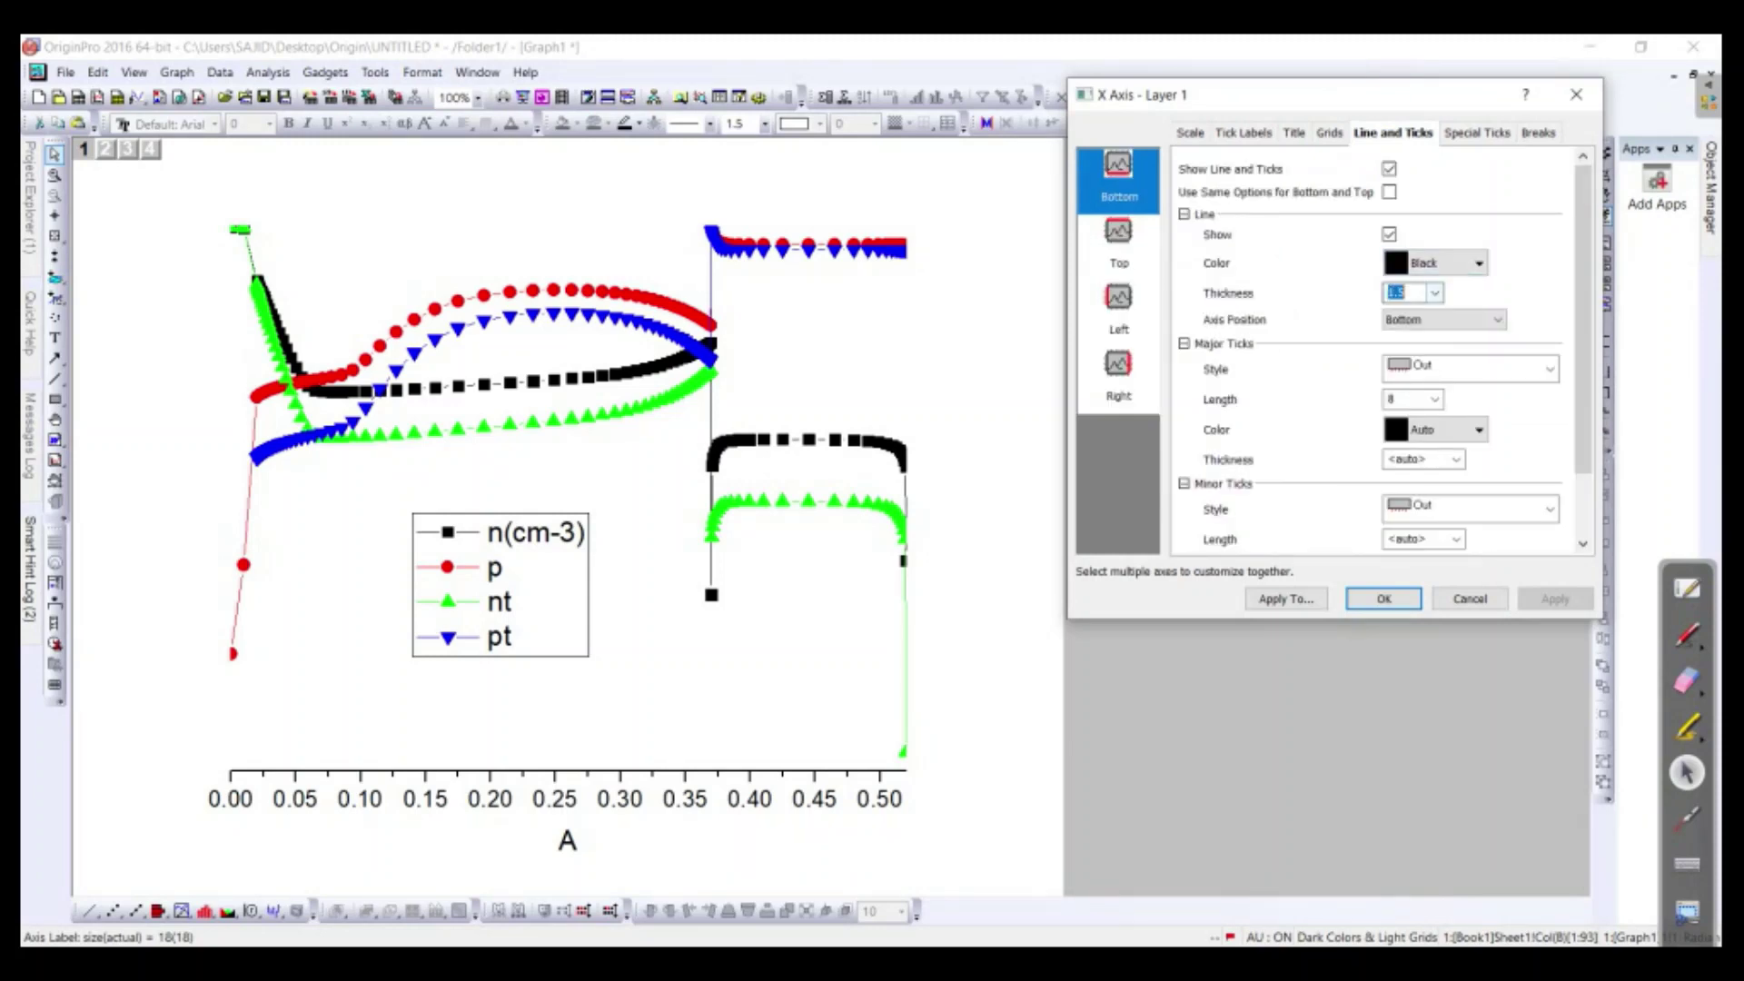
click(1434, 293)
click(1410, 412)
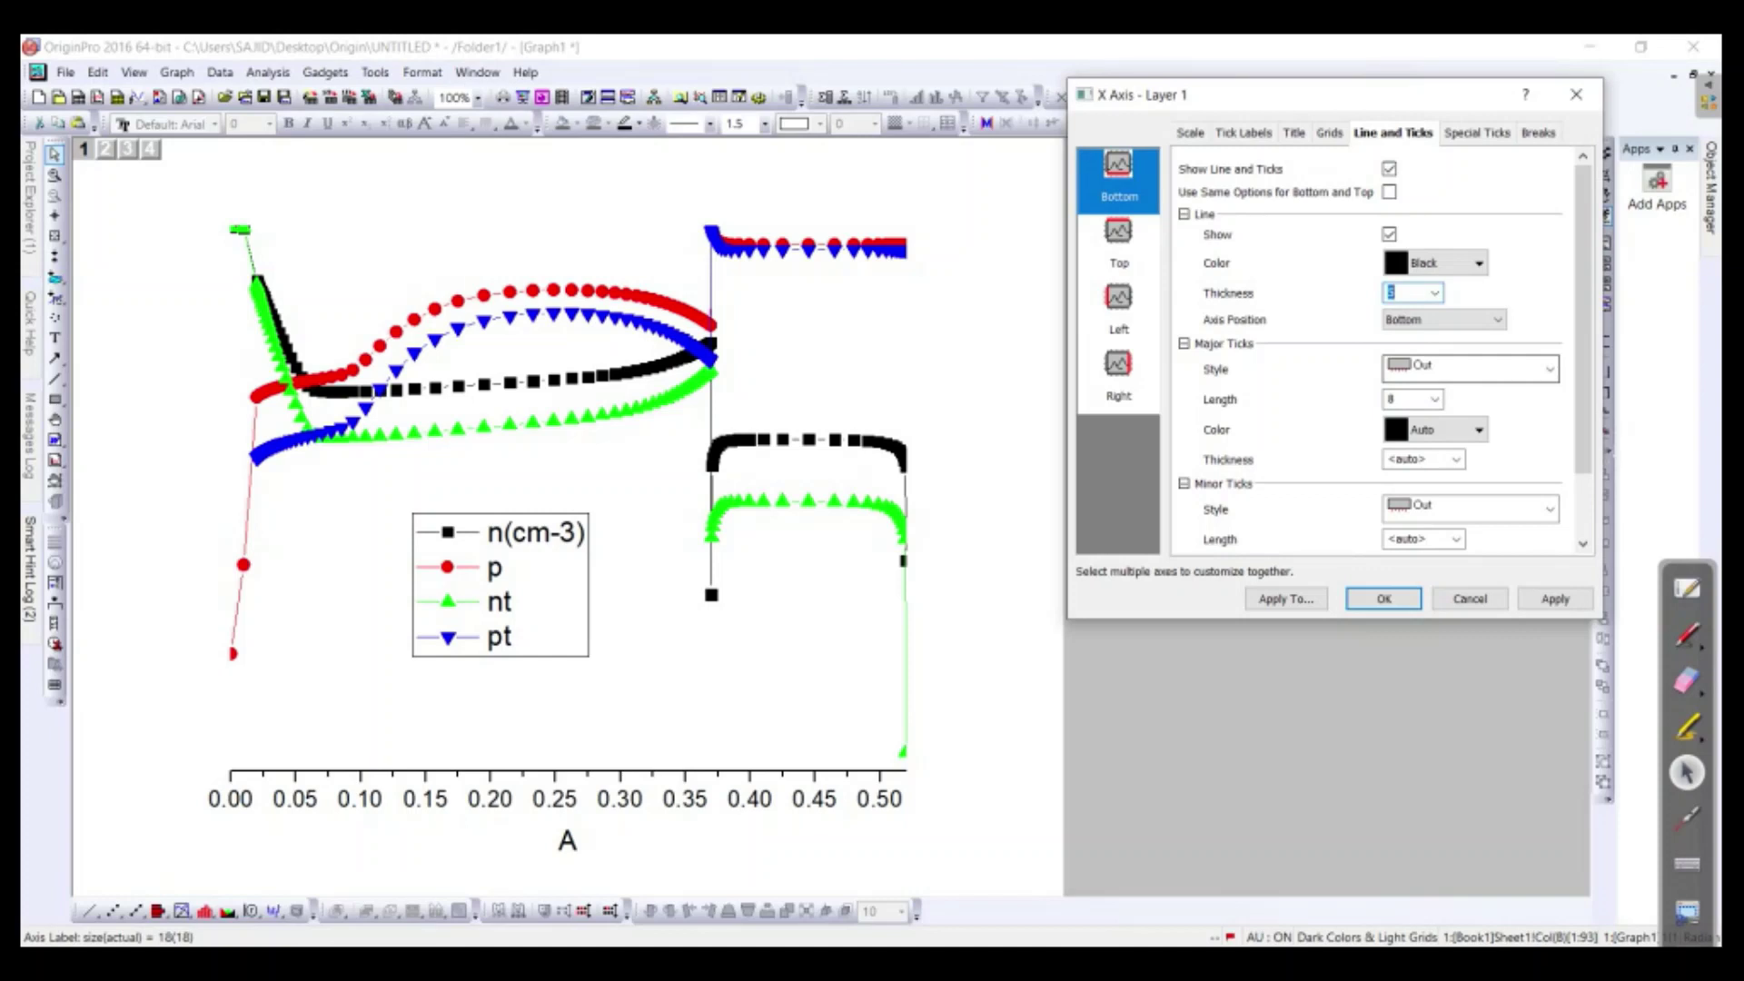
click(1489, 369)
click(1475, 414)
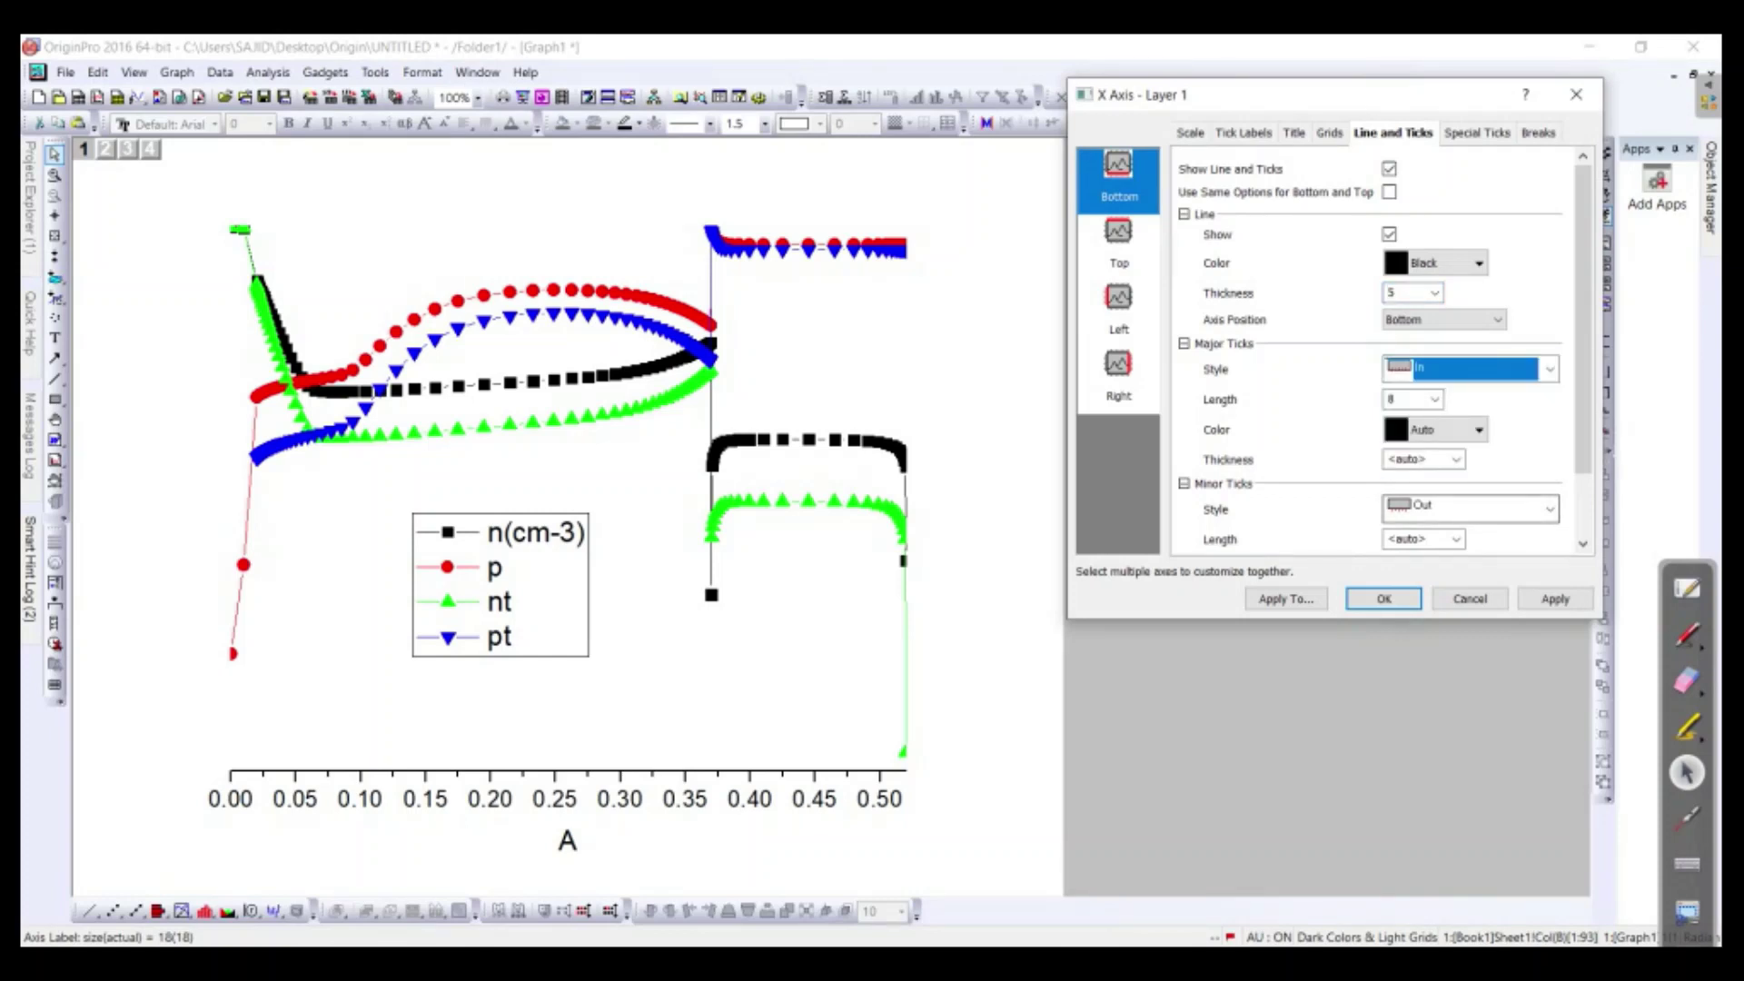
click(1470, 509)
click(1417, 559)
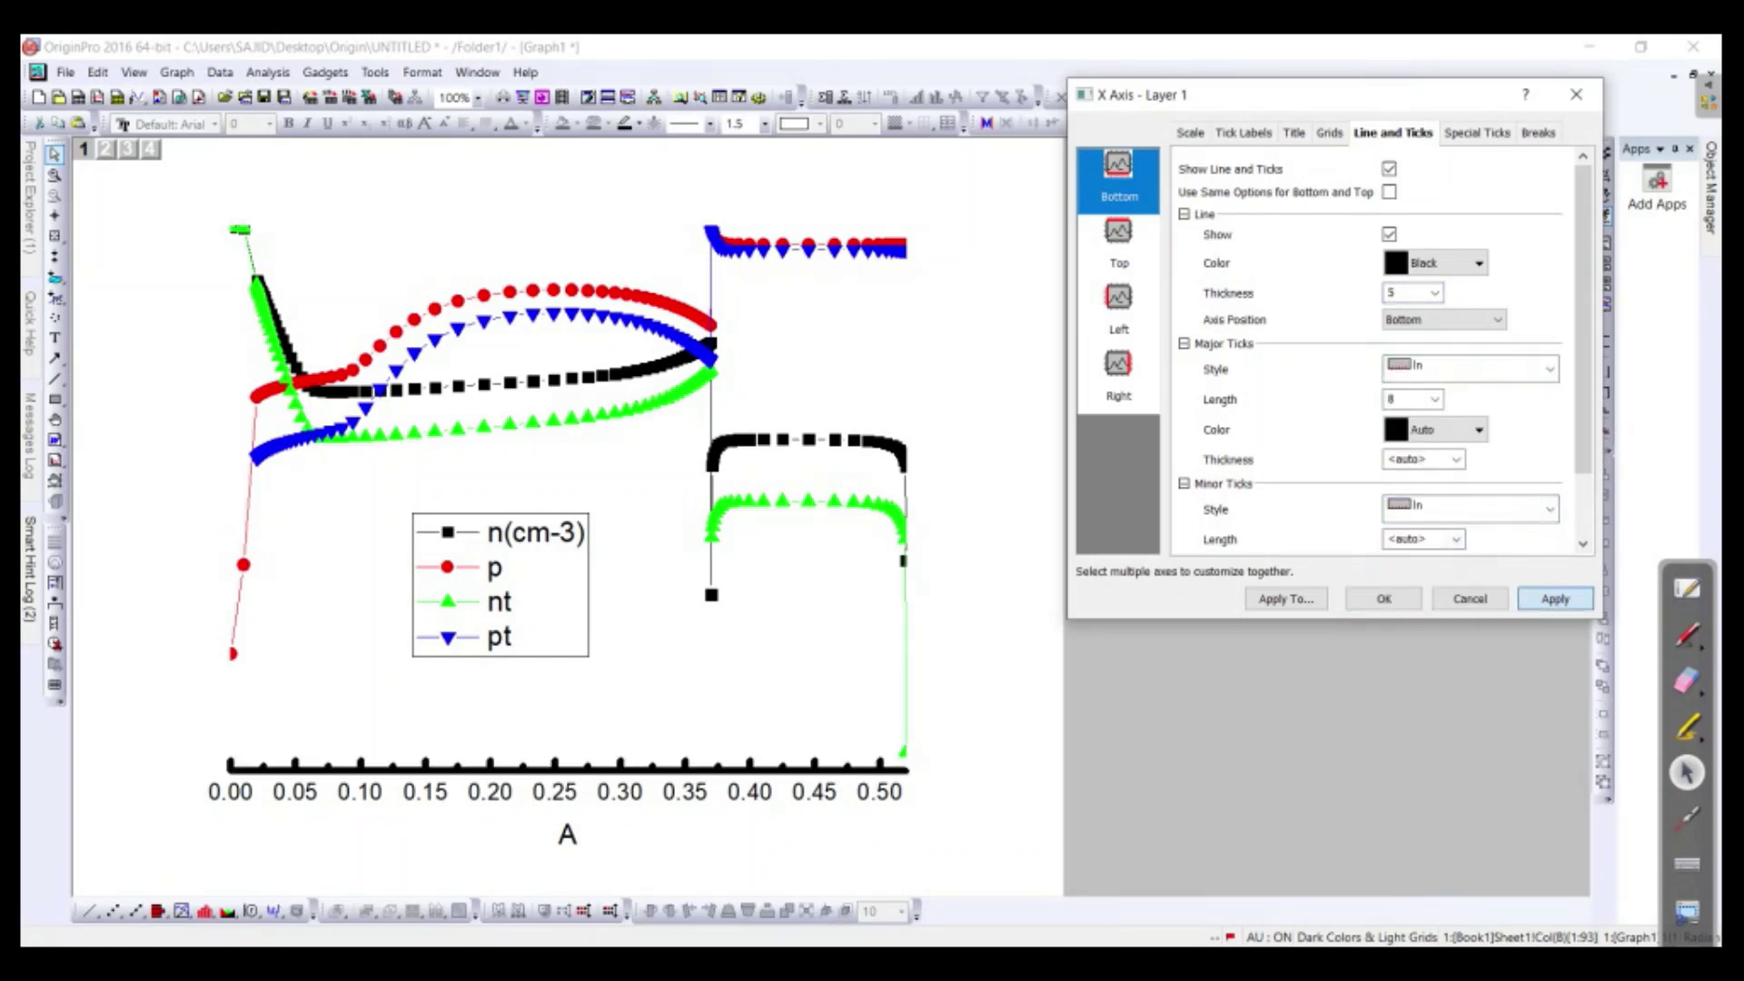
key(Return)
Step: Show the top axis line of Layer 1 with thickness 5 and set its major and minor tick styles to None
click(1118, 247)
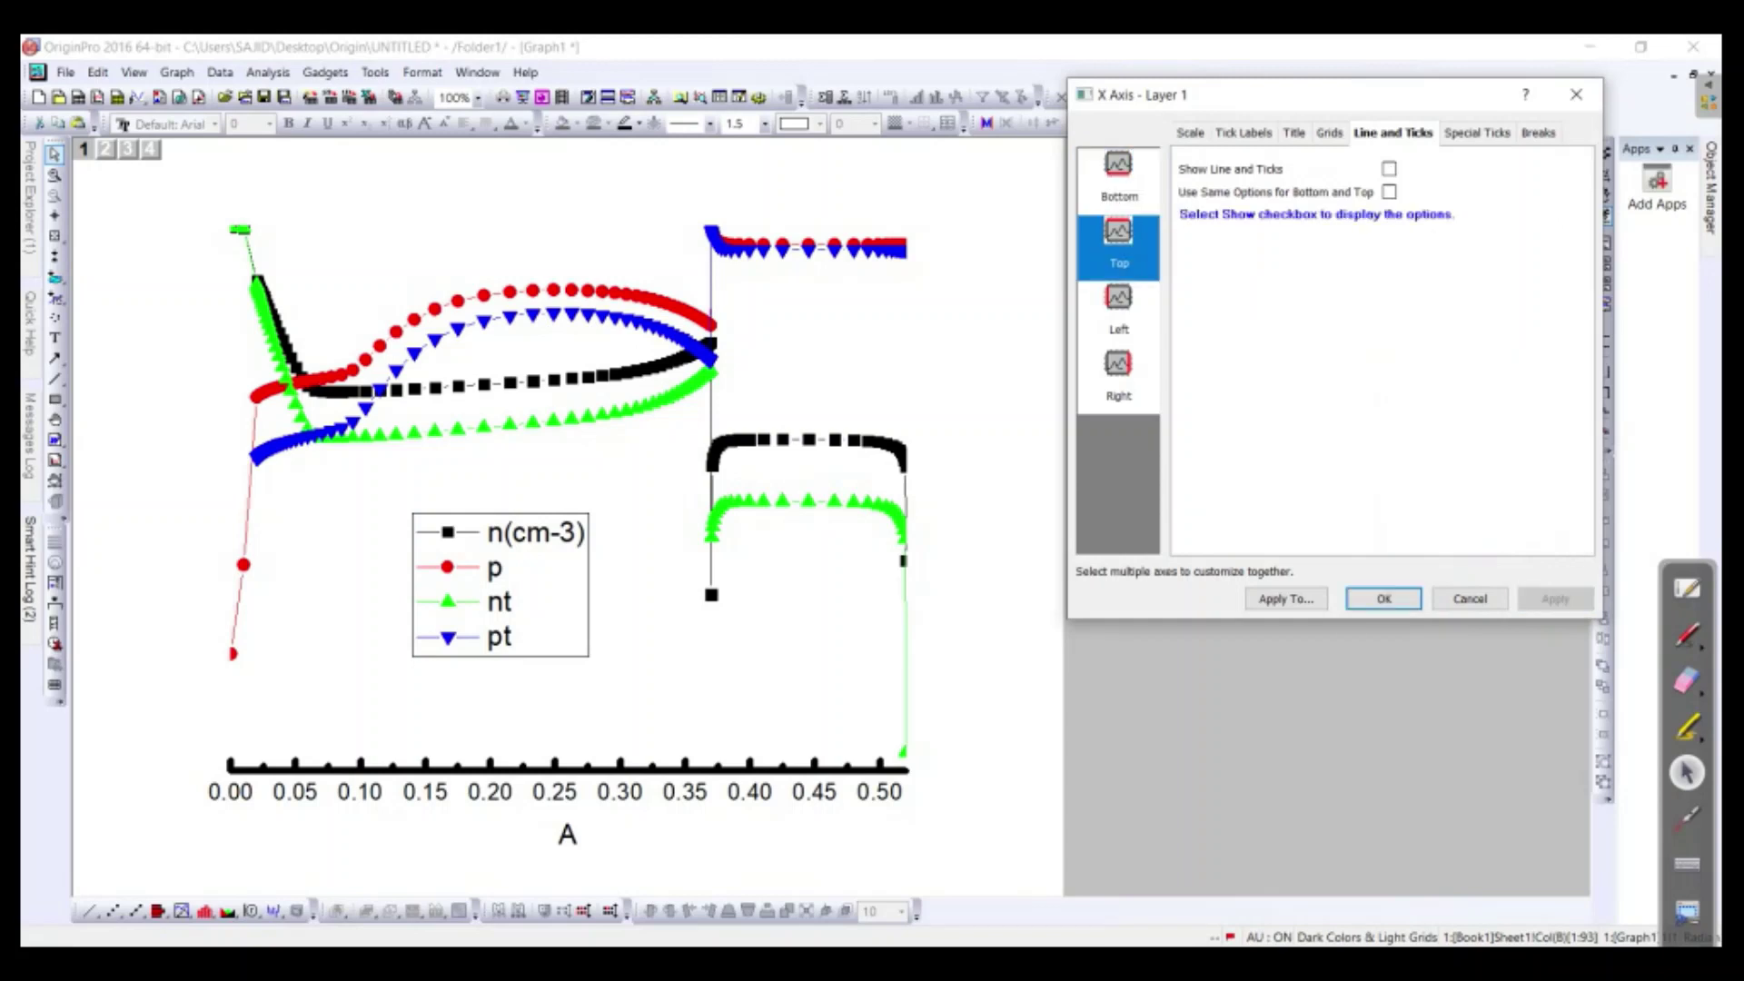
click(1388, 169)
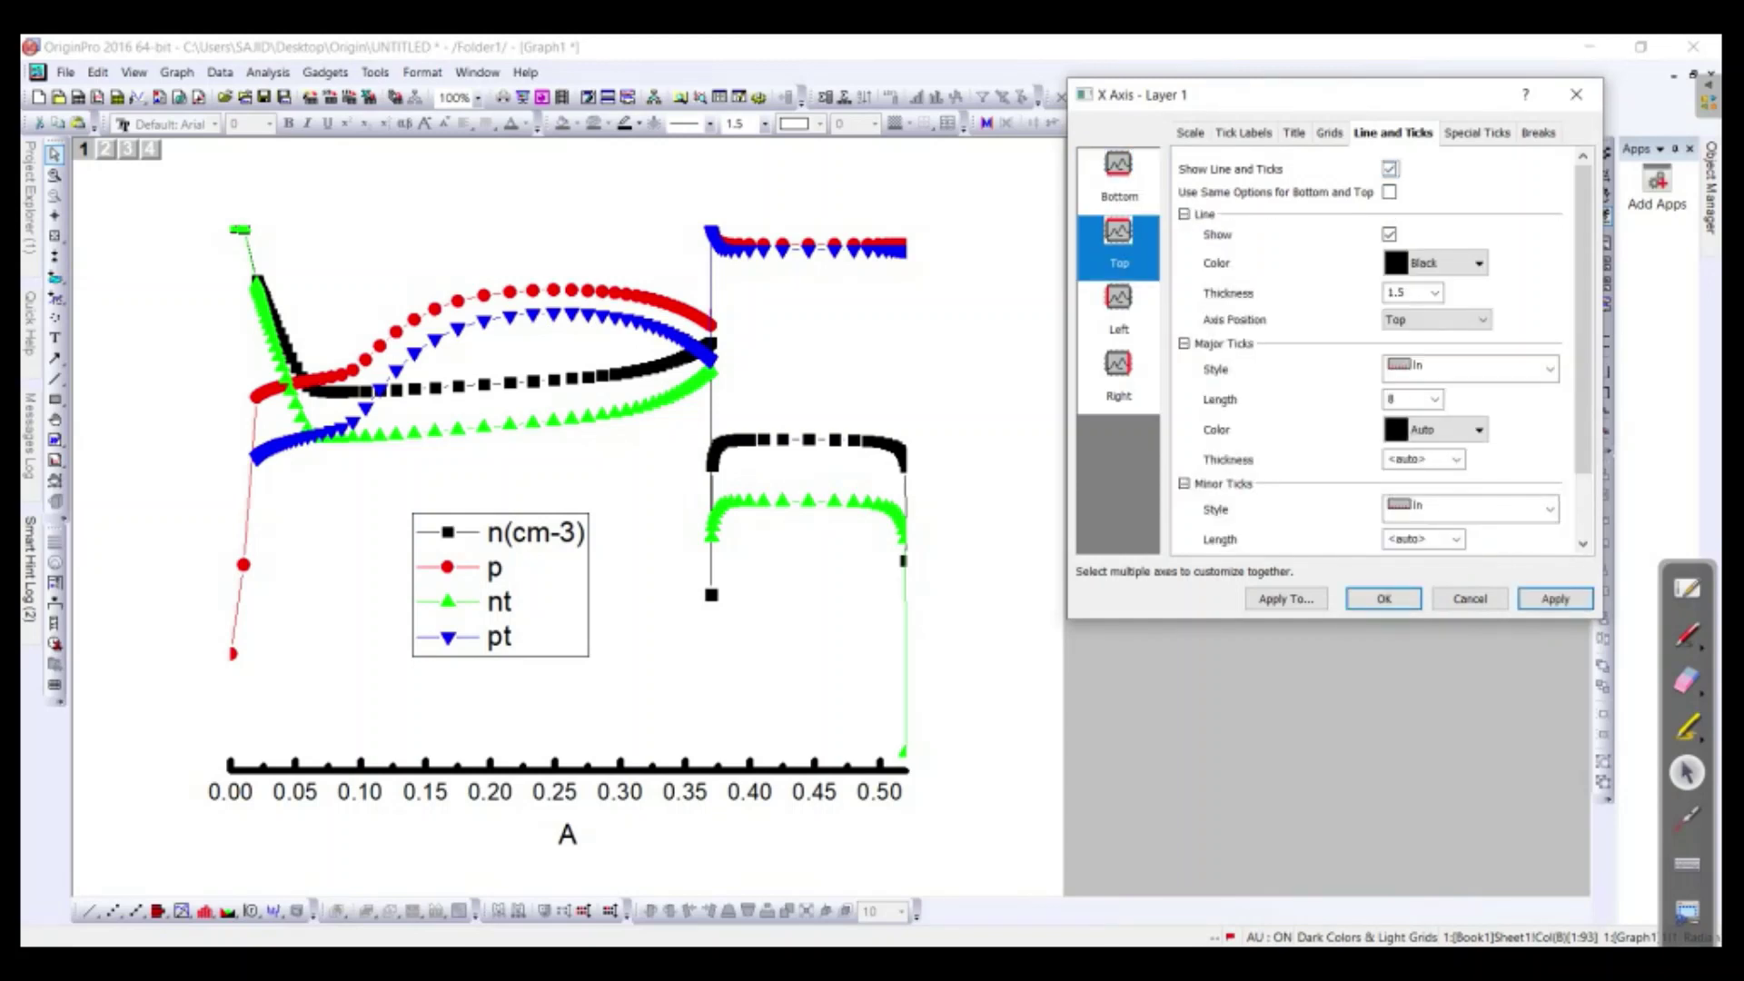
click(1434, 294)
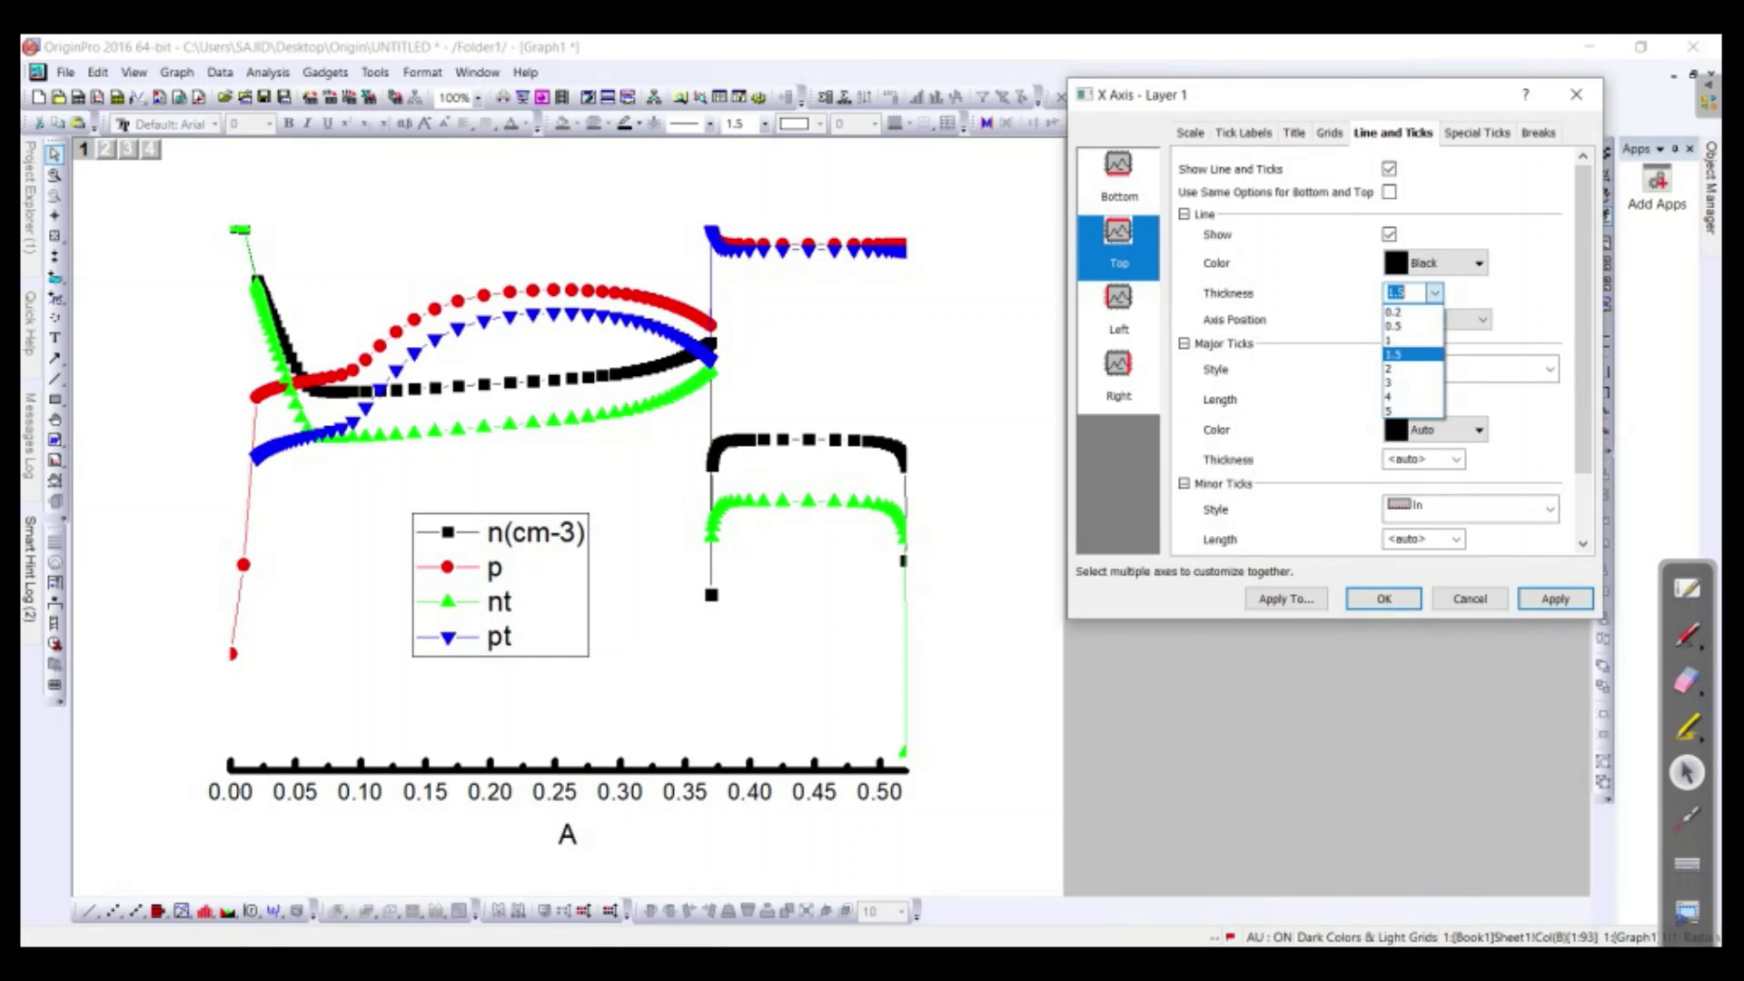
click(1405, 411)
click(1549, 369)
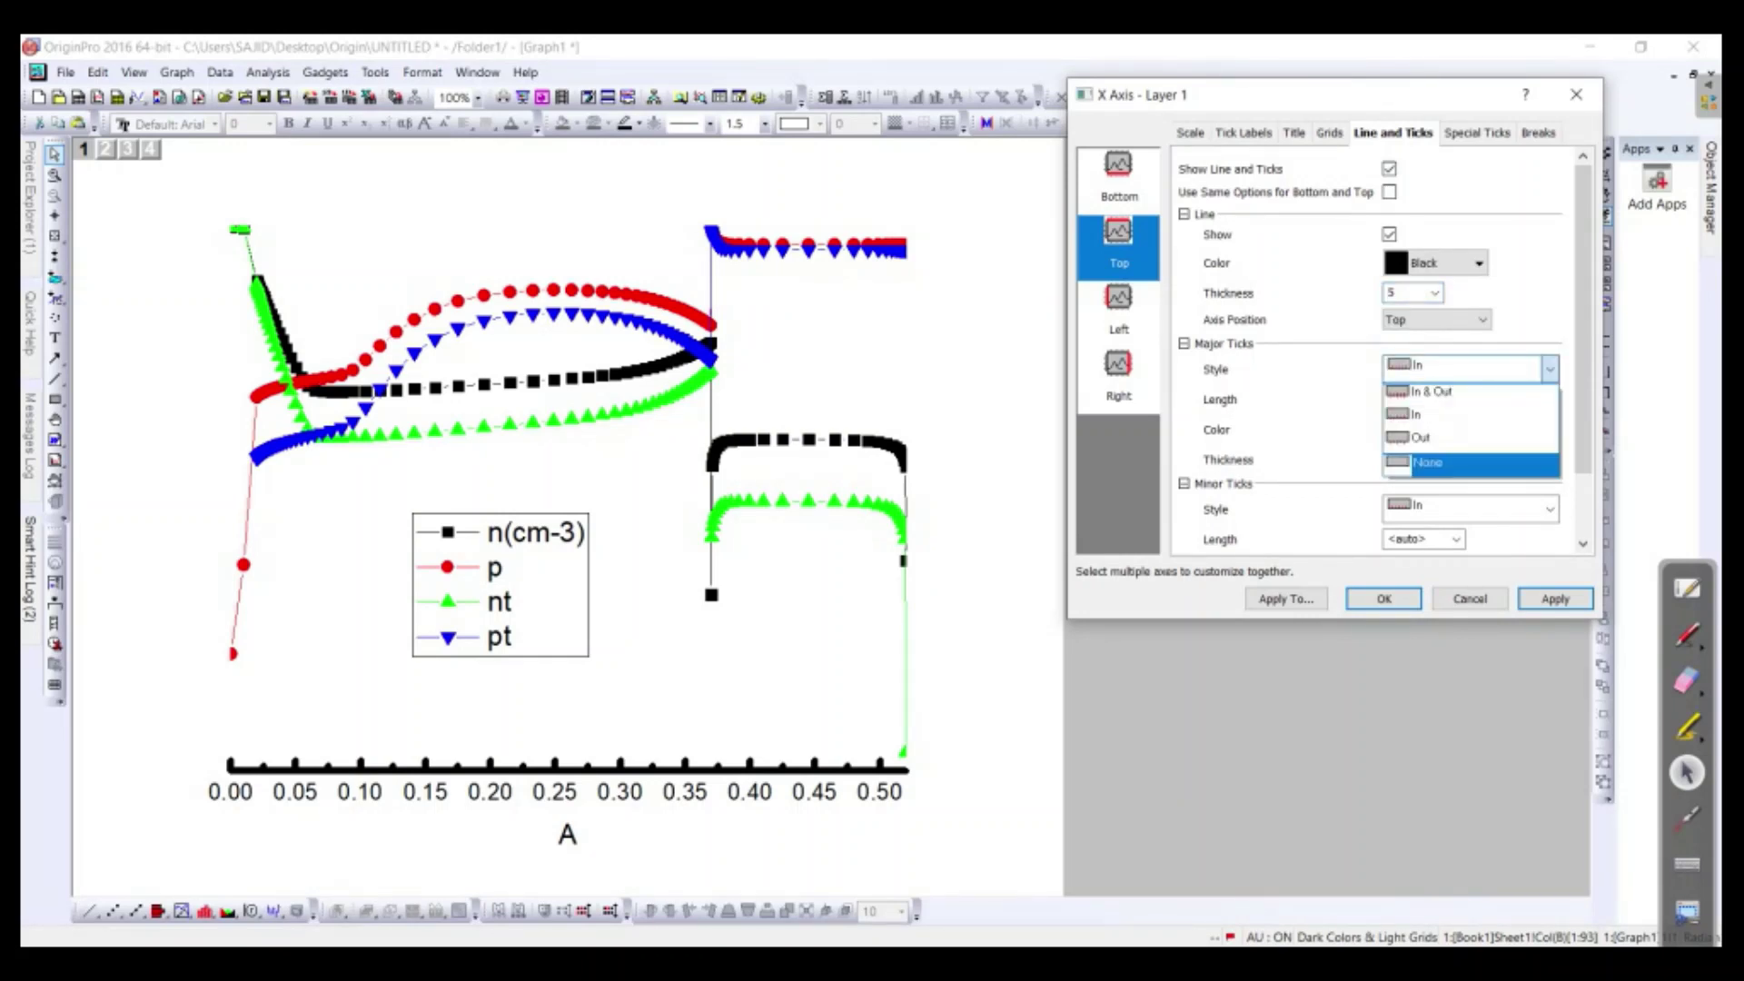
click(1453, 460)
click(1550, 509)
key(Down)
key(Down)
key(Return)
click(1555, 598)
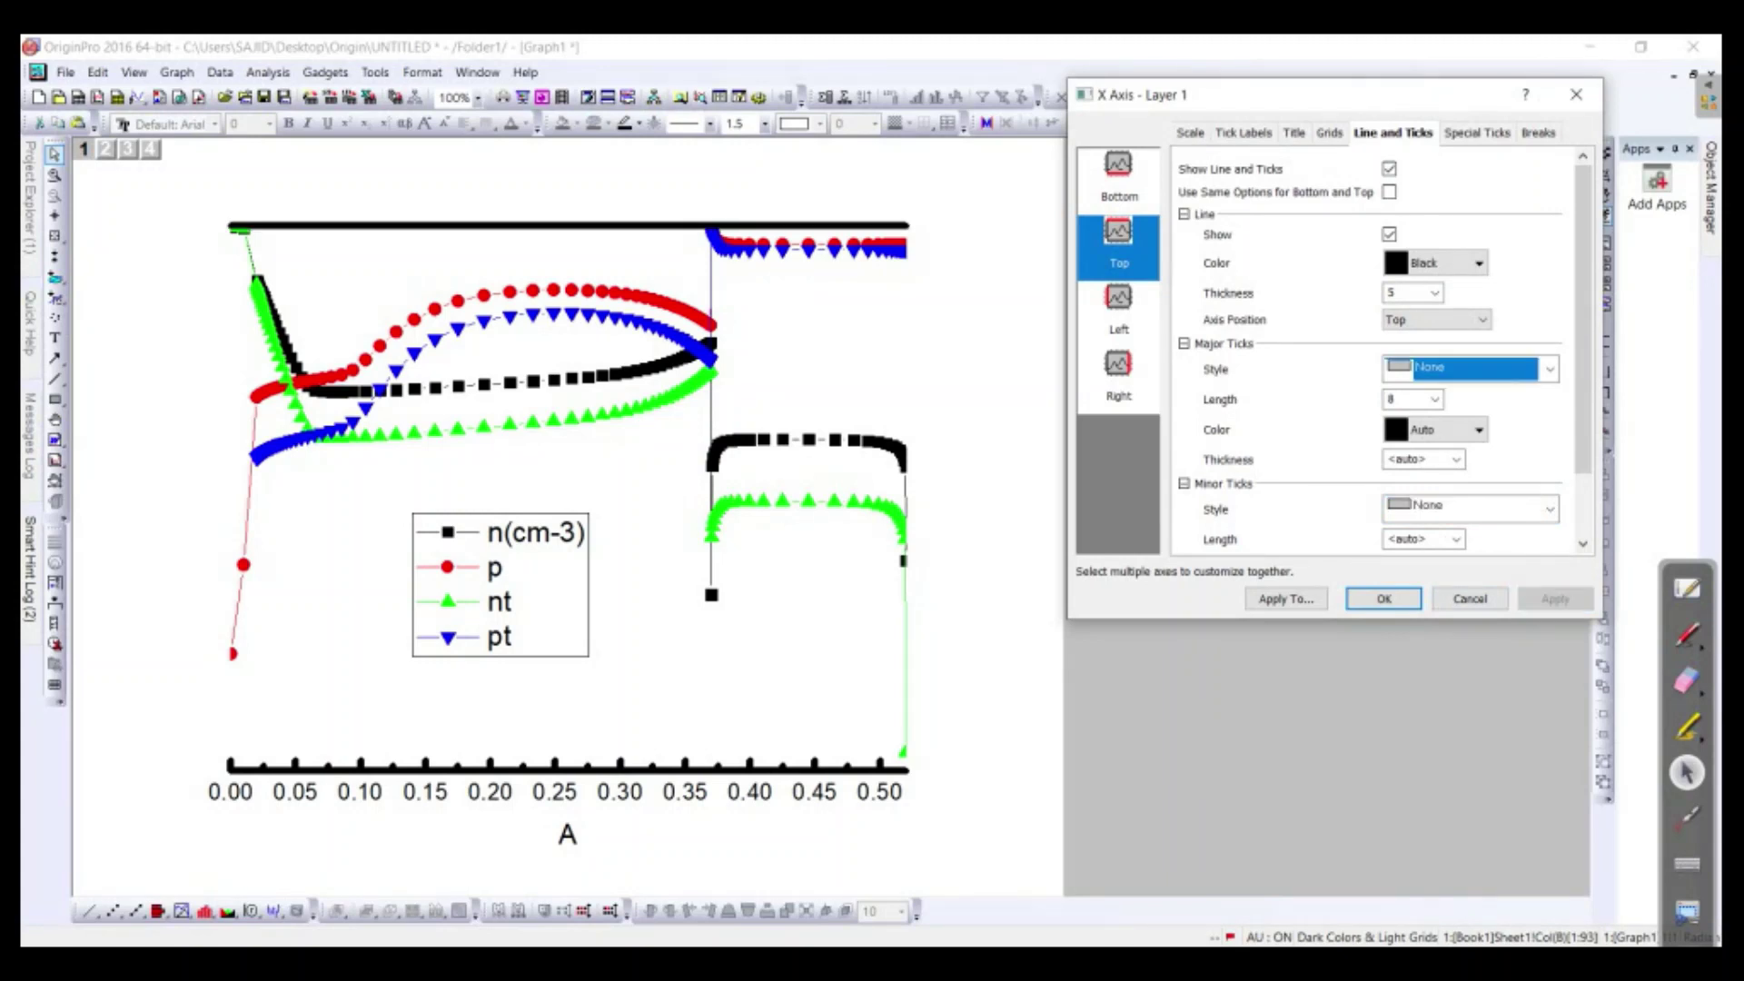
Step: Show the left axis line of Layer 1 with thickness 5 and set its major and minor tick styles to None
click(1117, 314)
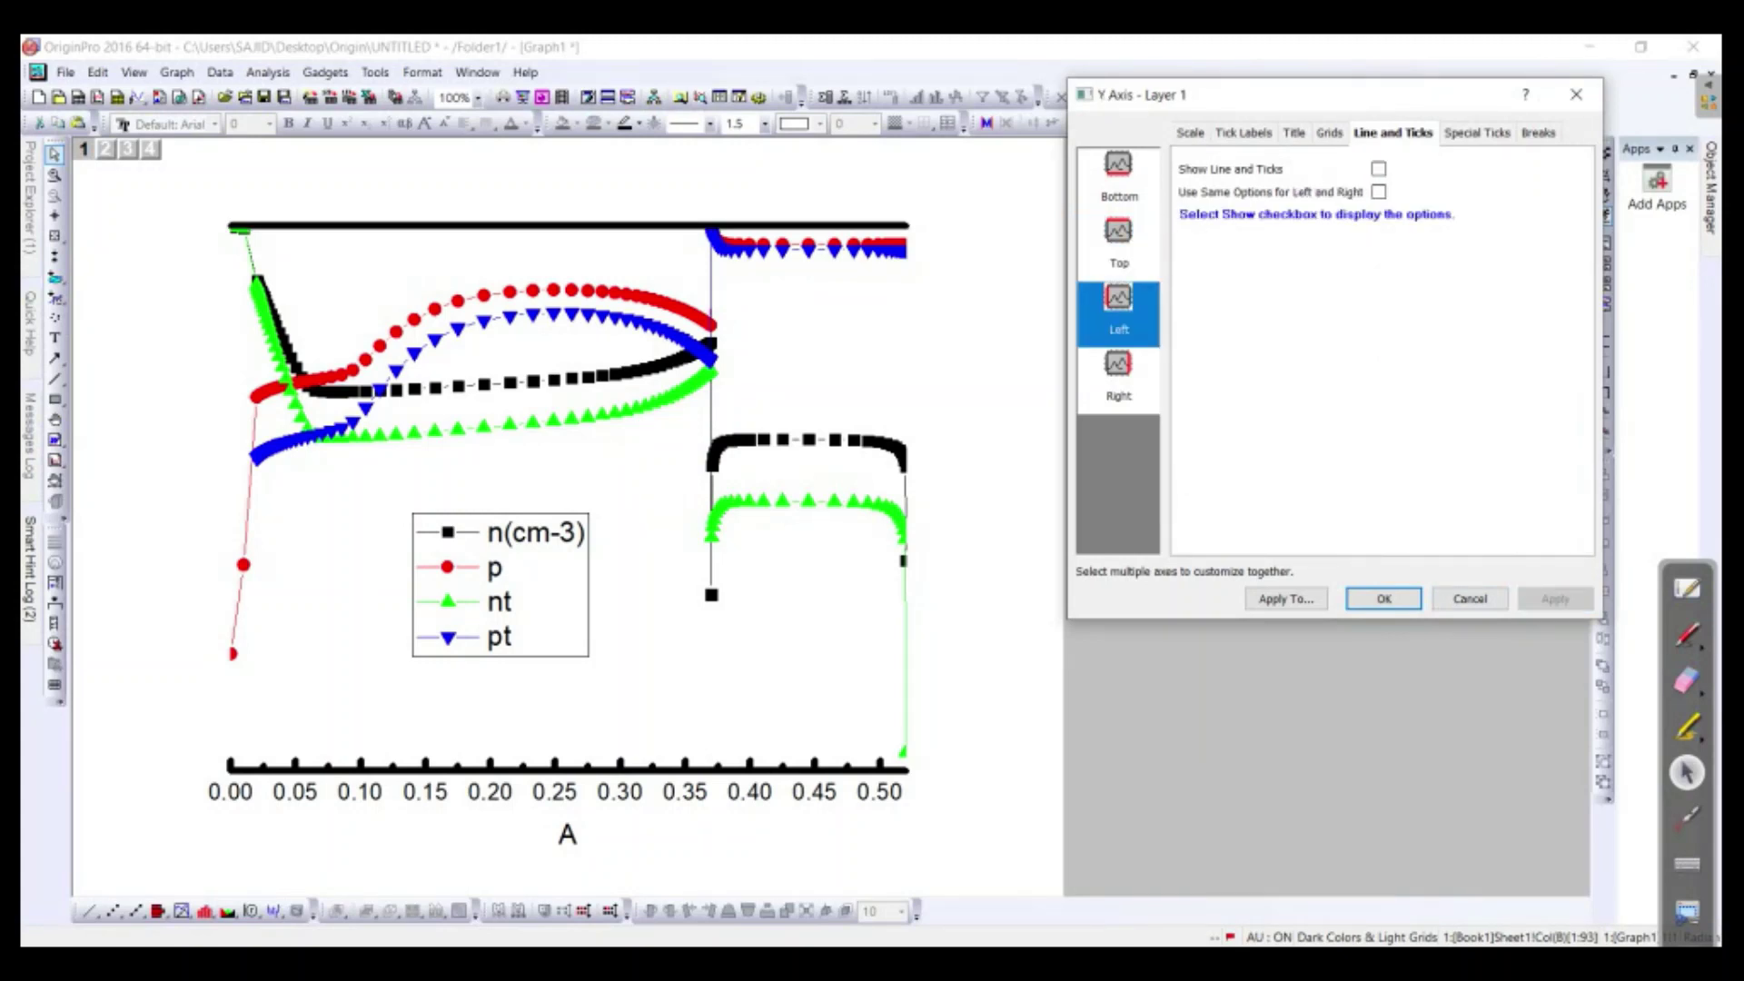
click(1378, 169)
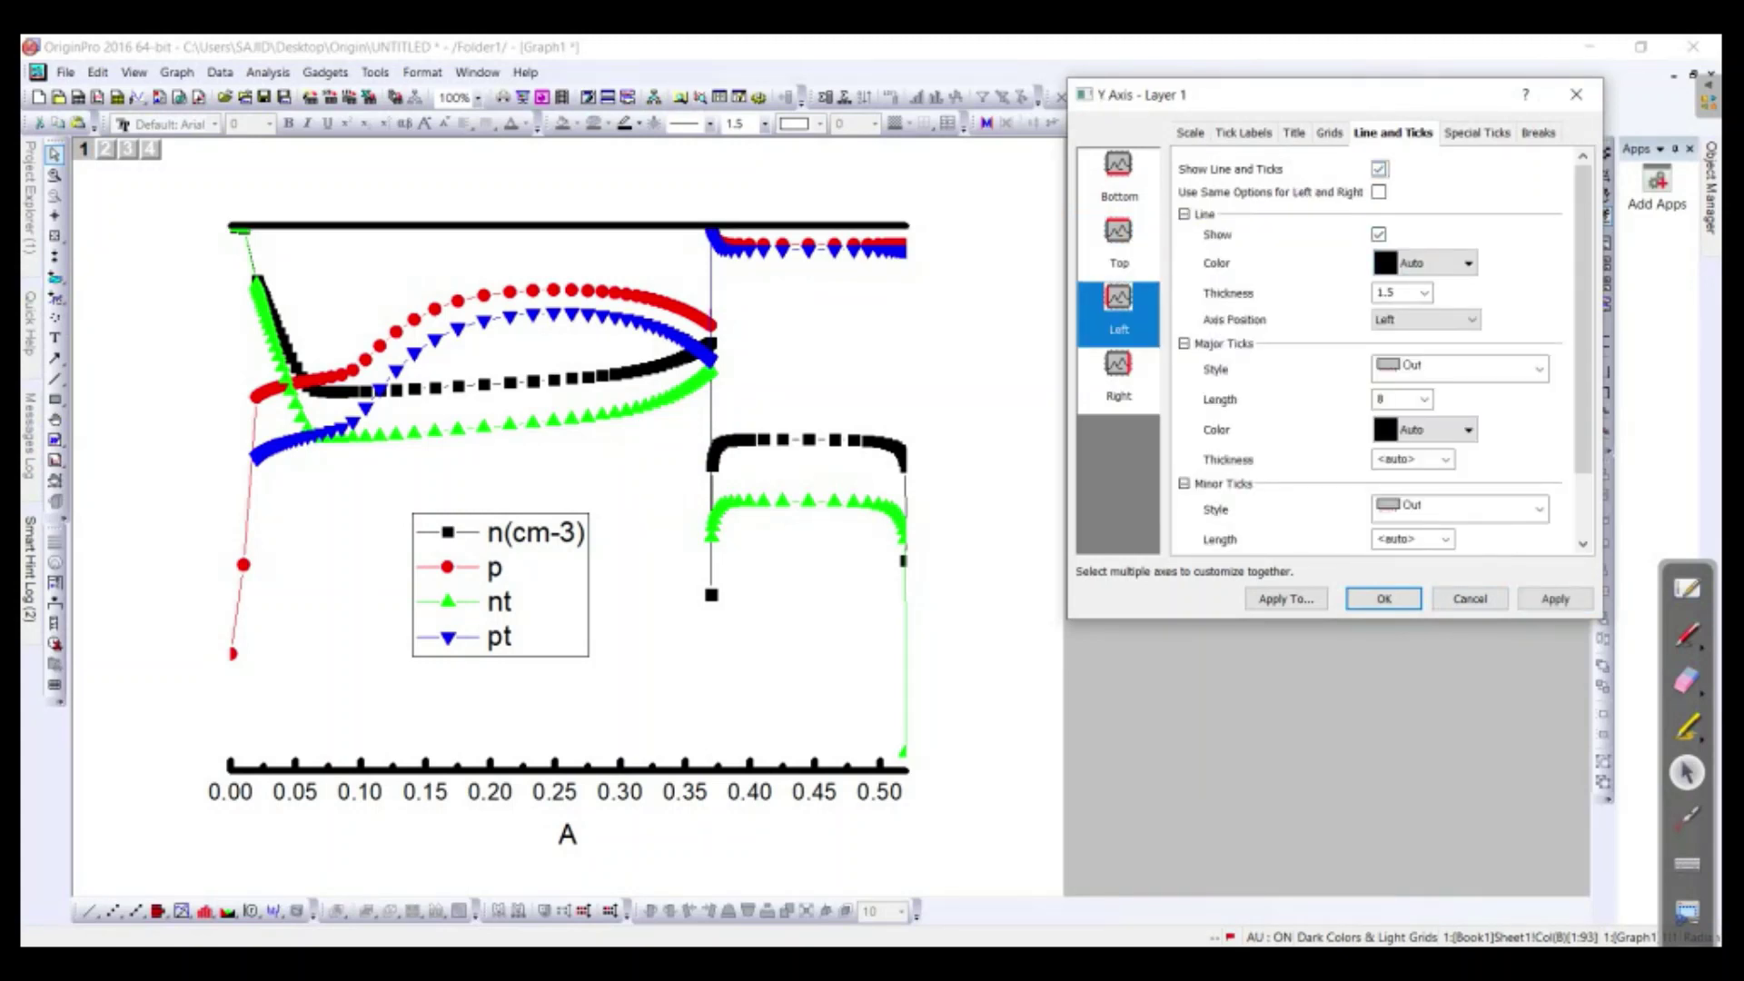
click(1423, 292)
click(1401, 415)
click(1460, 369)
click(1417, 462)
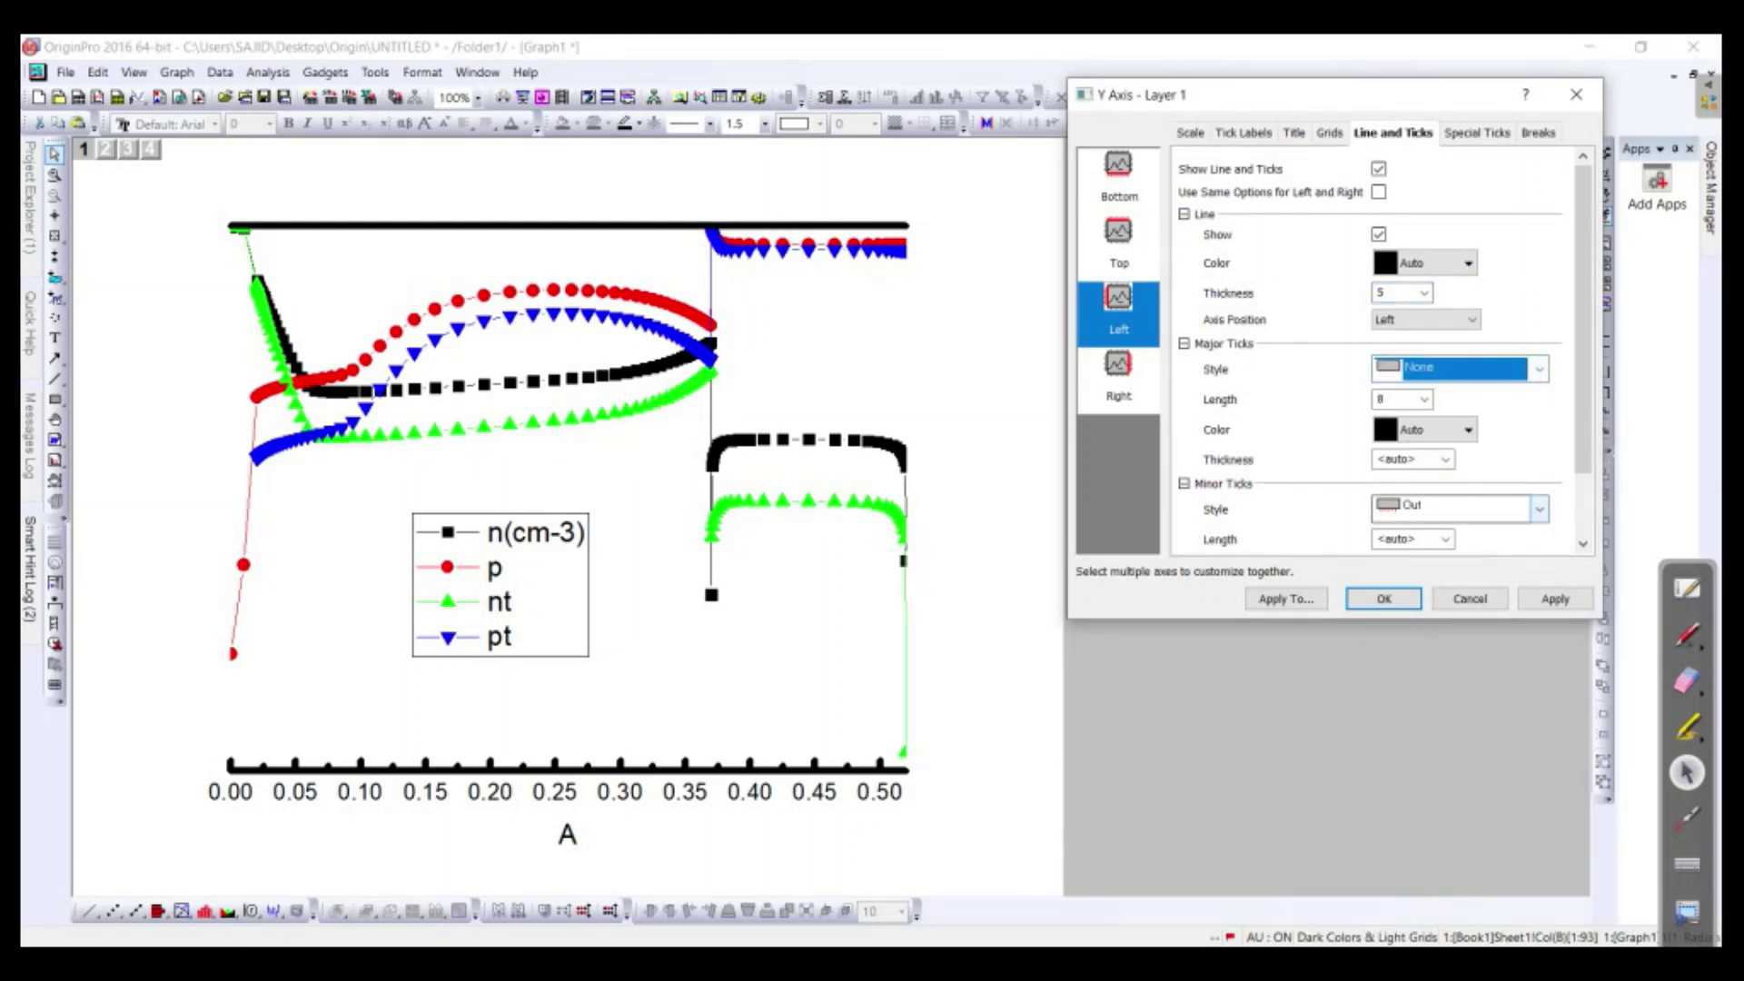
click(1538, 509)
click(1415, 601)
click(1555, 598)
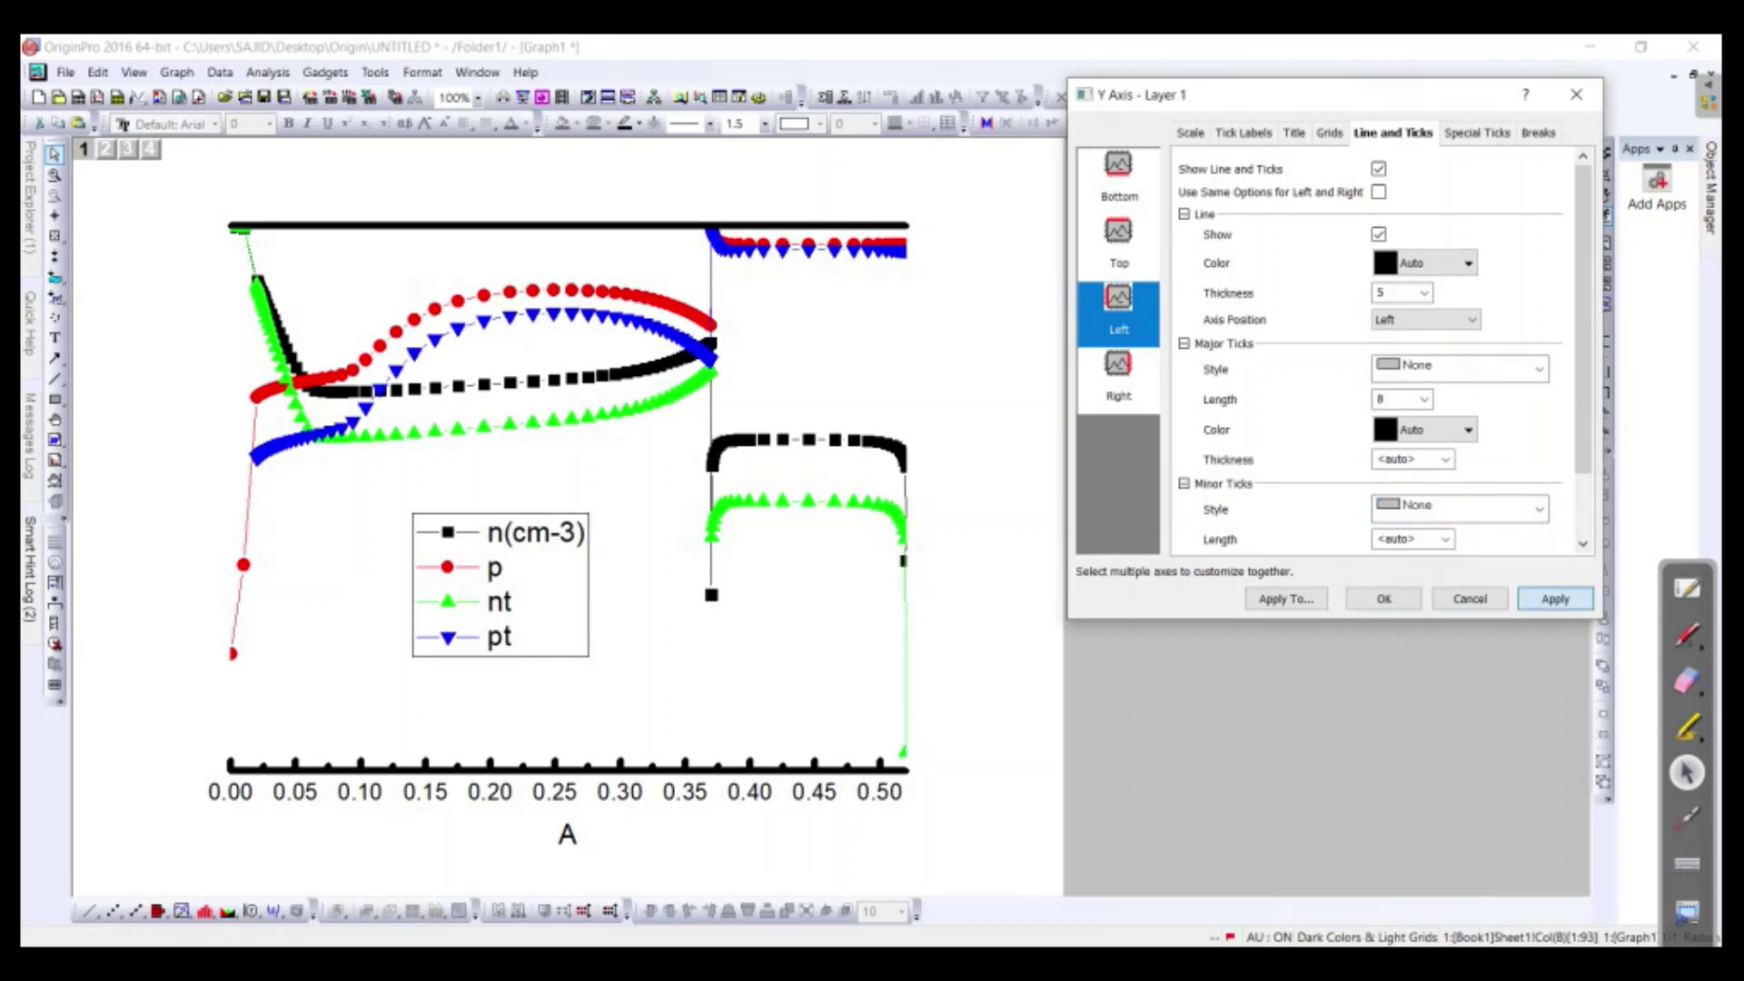
Step: Show the right axis line of Layer 1 with thickness 5 and set its major and minor tick styles to None
click(1118, 380)
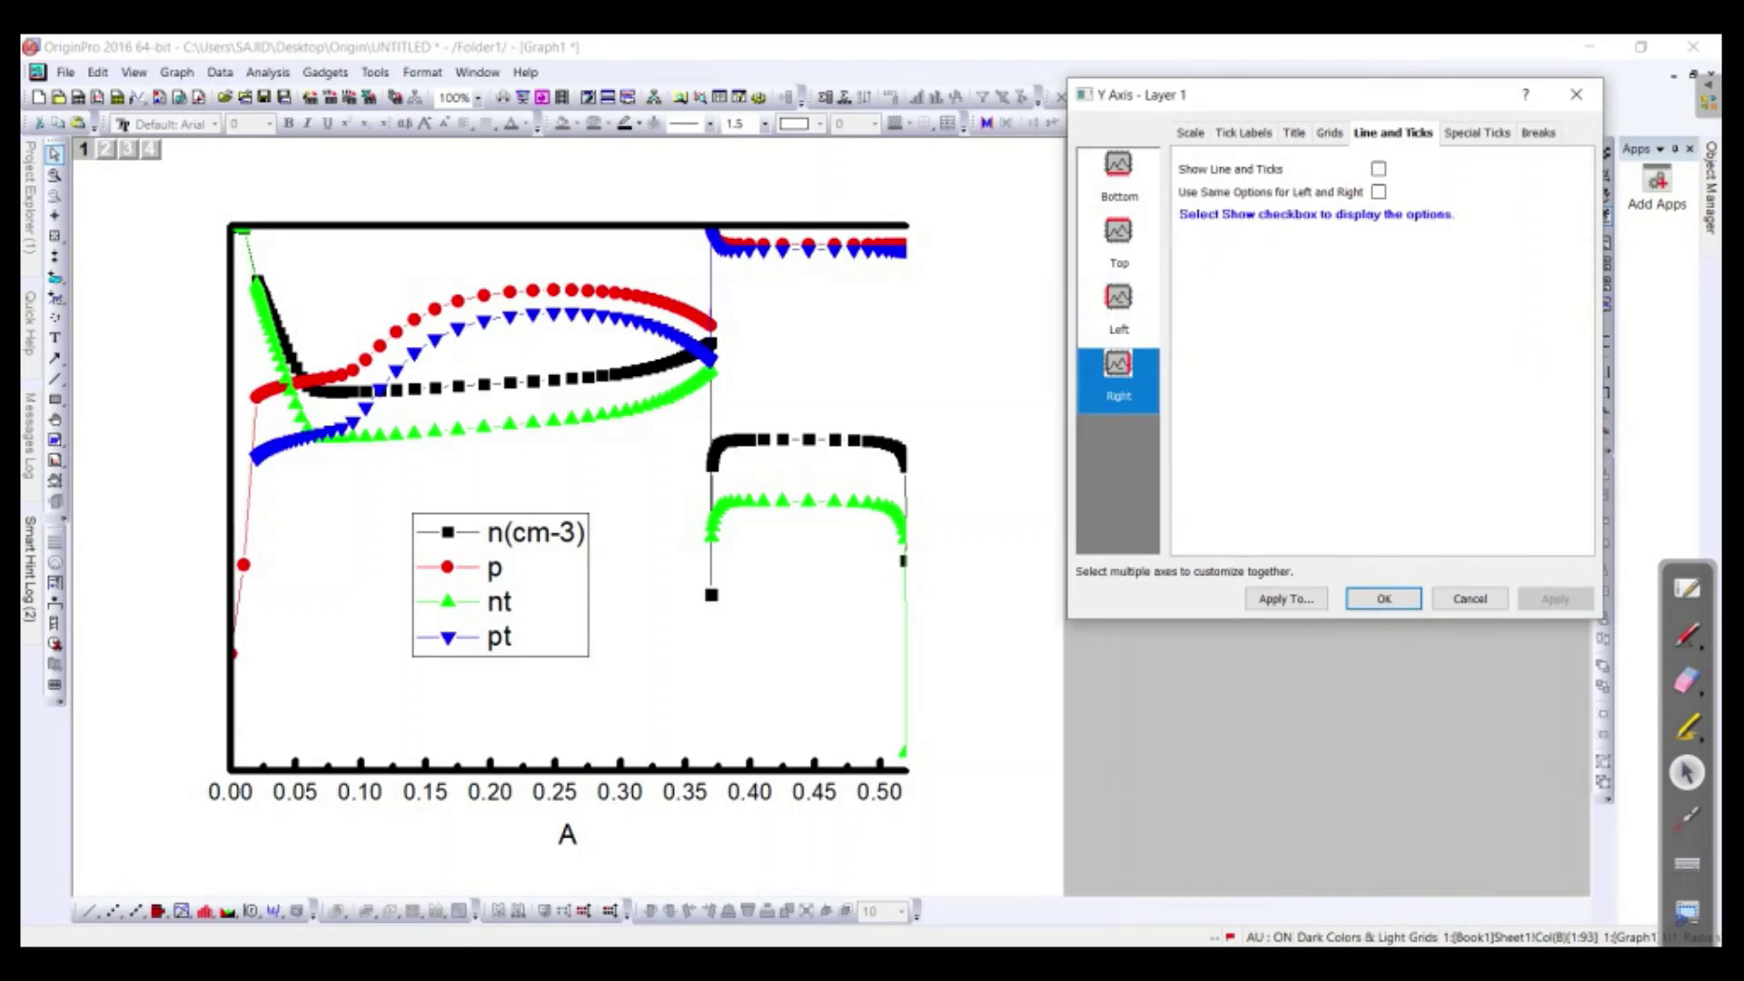
click(1379, 168)
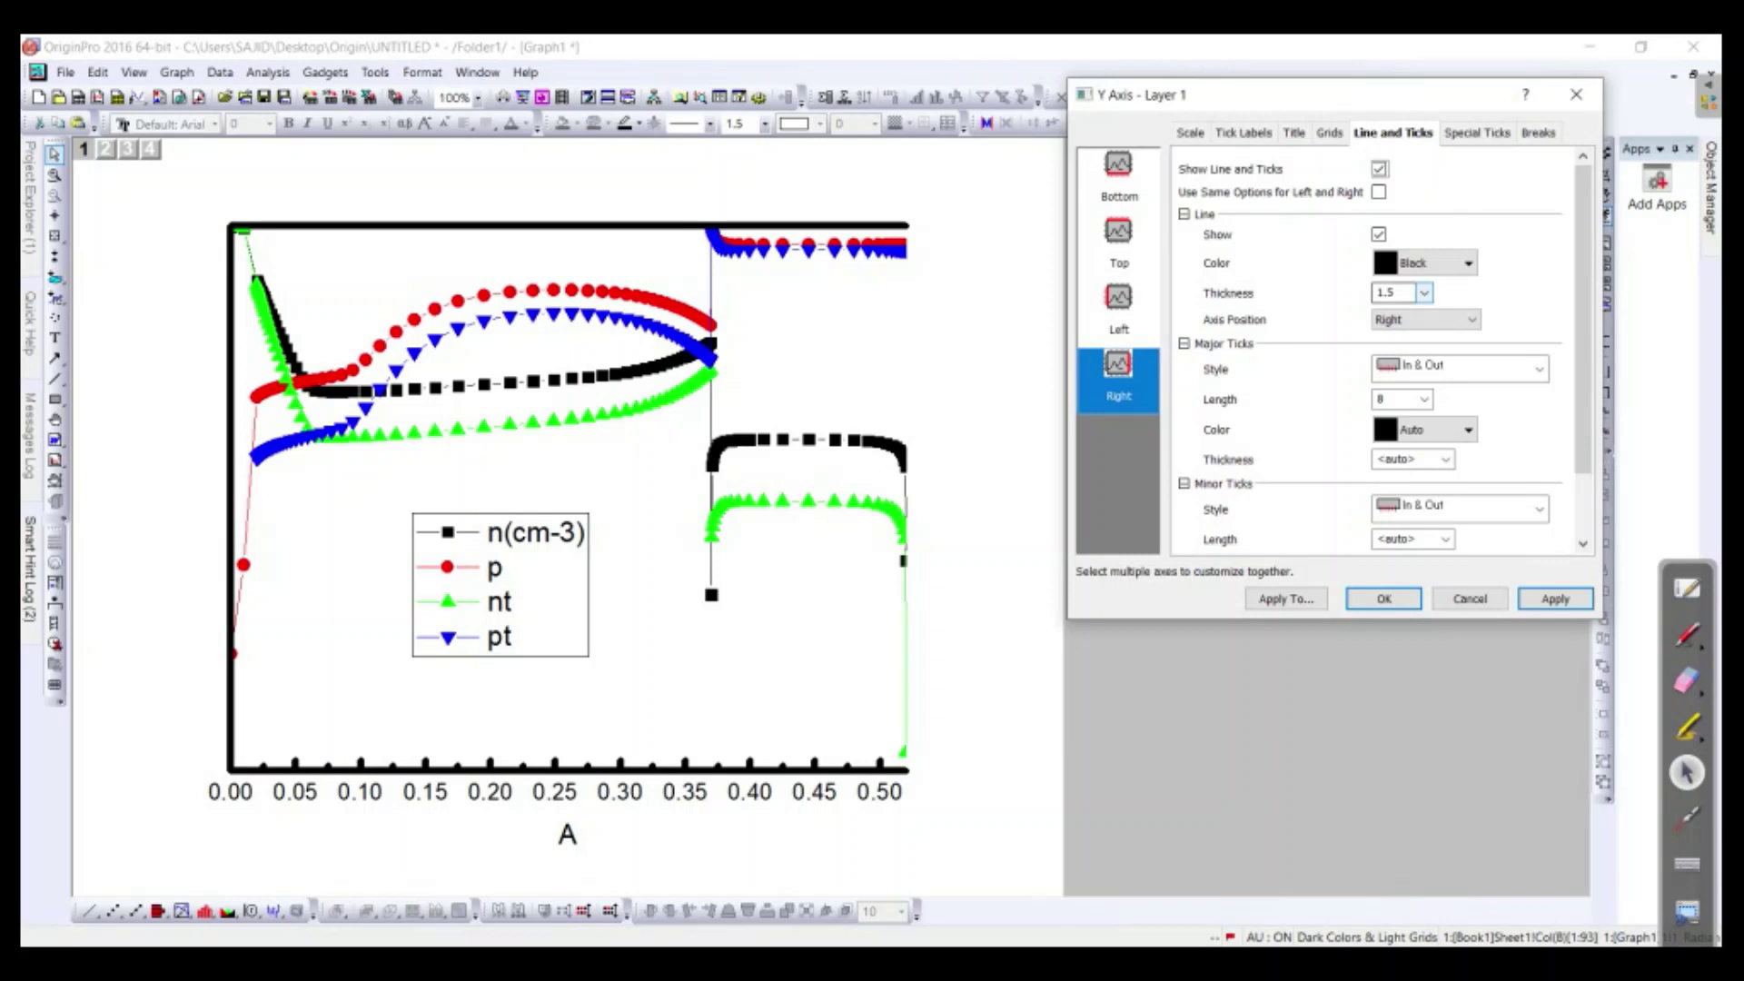
click(1424, 292)
click(1398, 397)
click(1471, 369)
click(1444, 460)
click(1539, 509)
click(1417, 604)
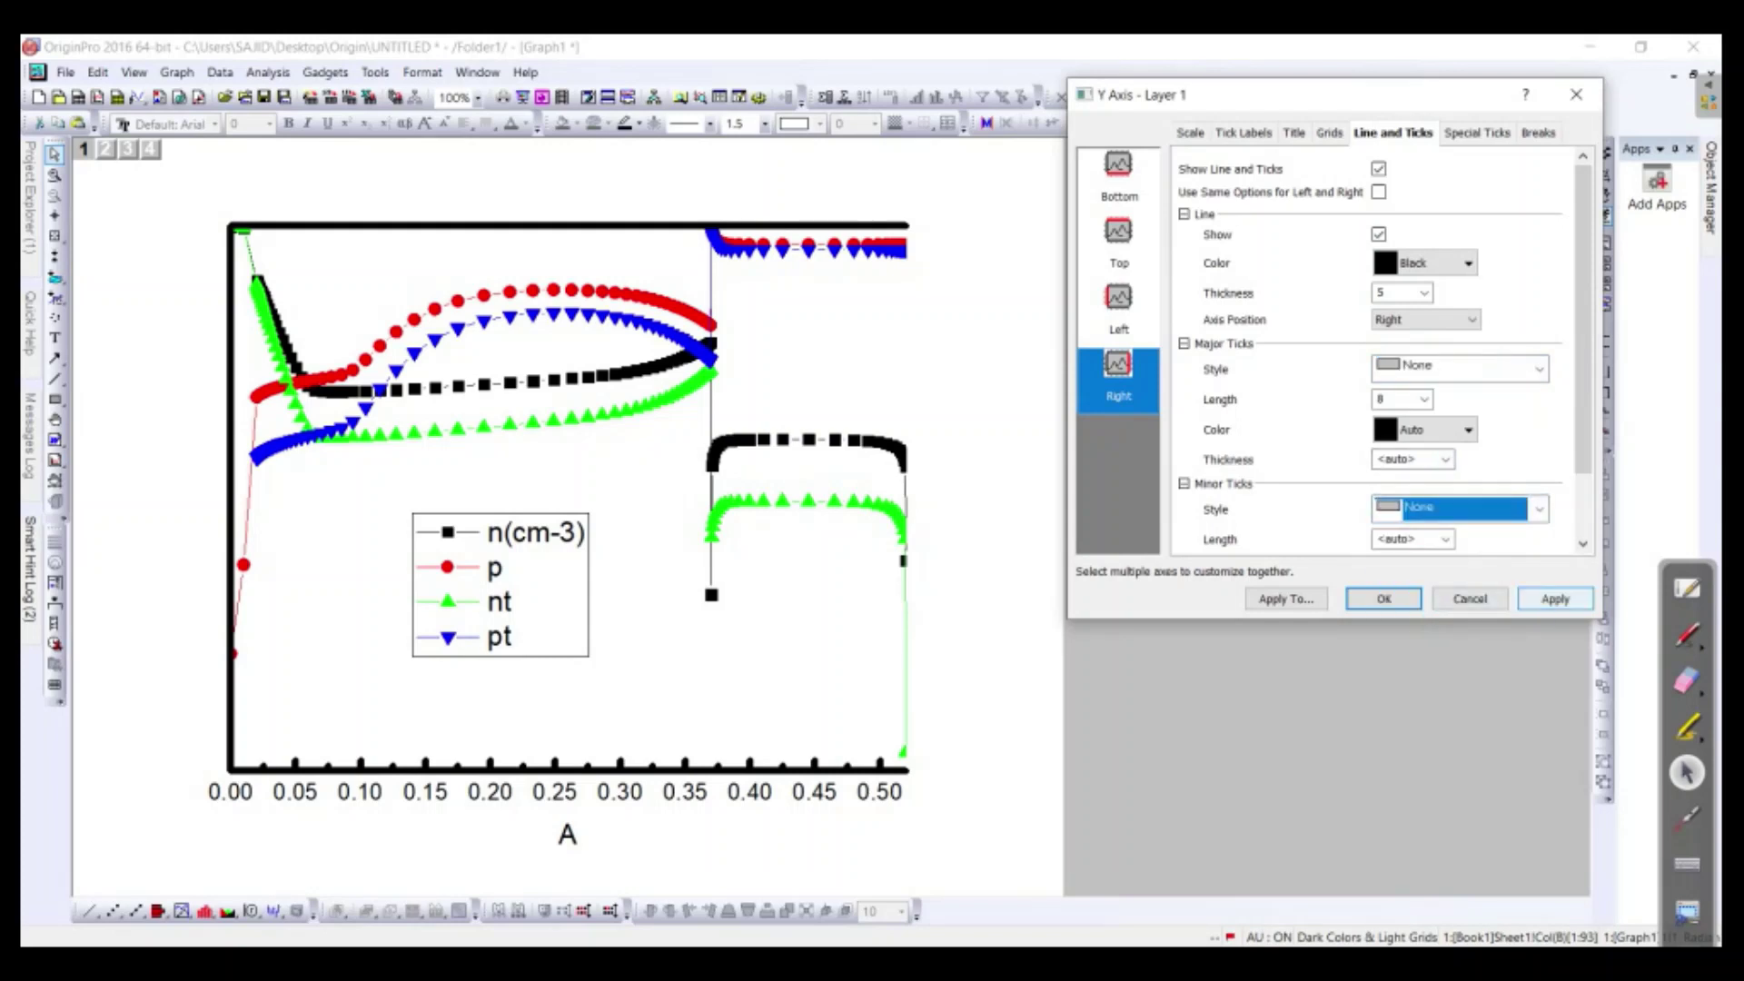
click(1555, 599)
click(1383, 598)
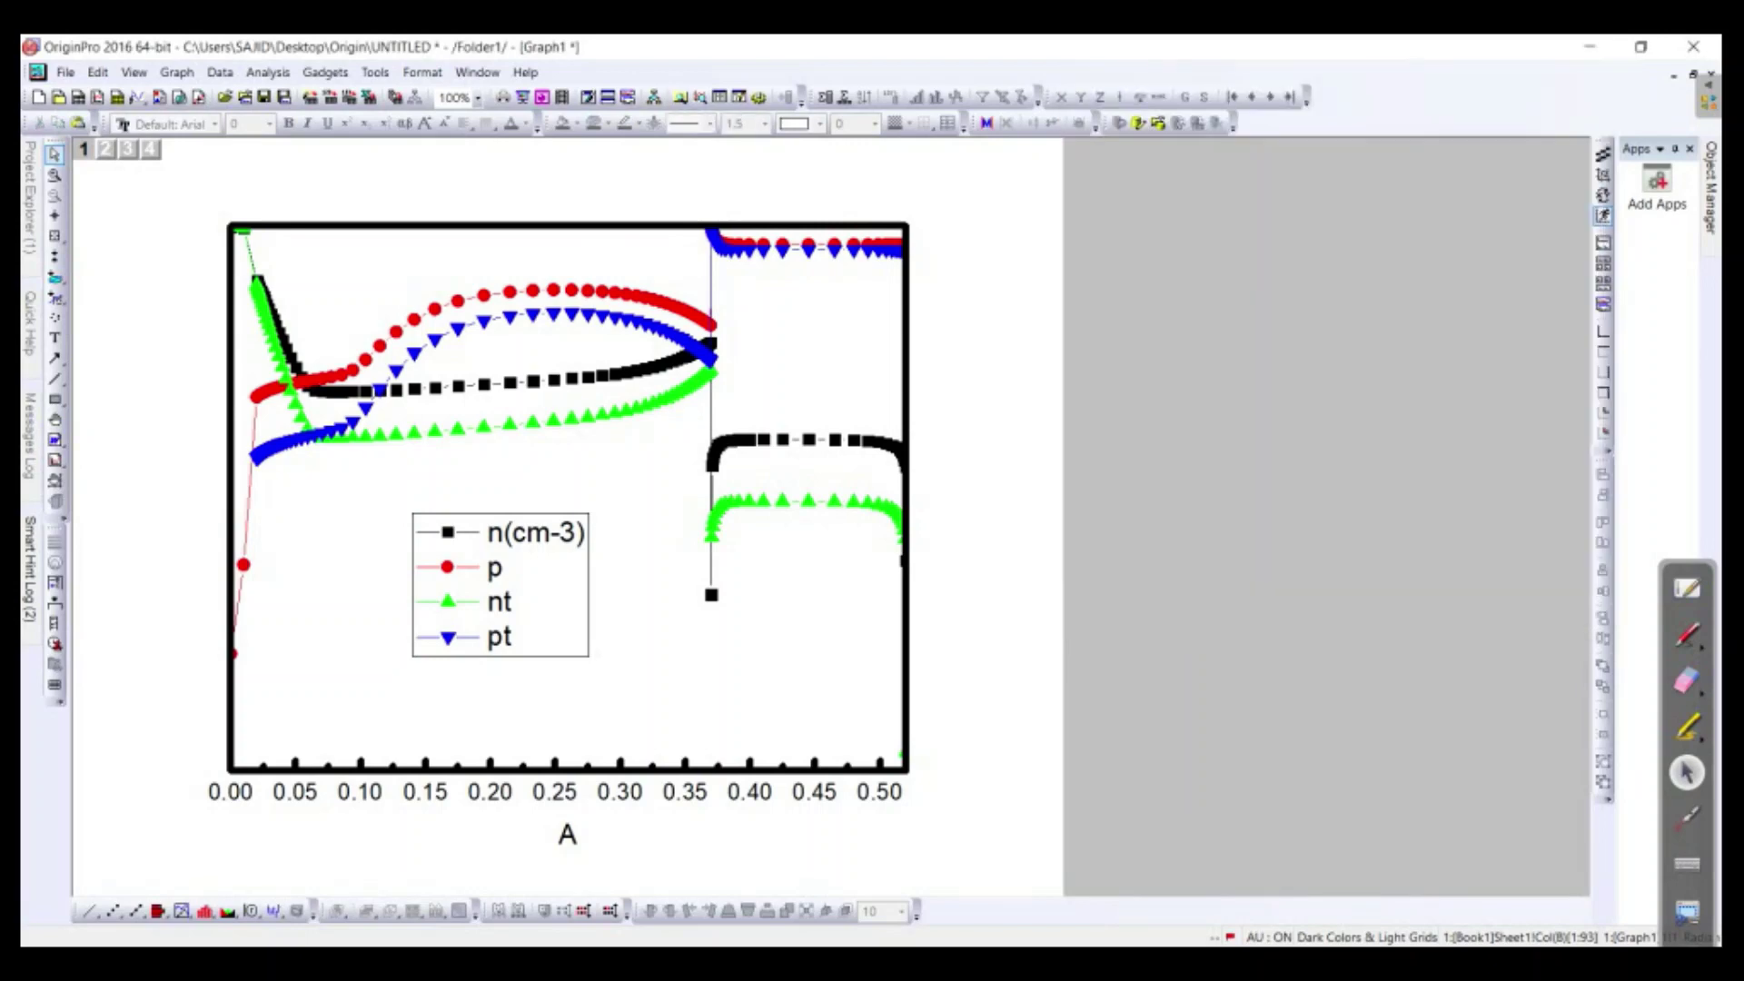
Step: Compare the graph with the simulator's Carriers plot, then return to the full-size graph window
click(1640, 46)
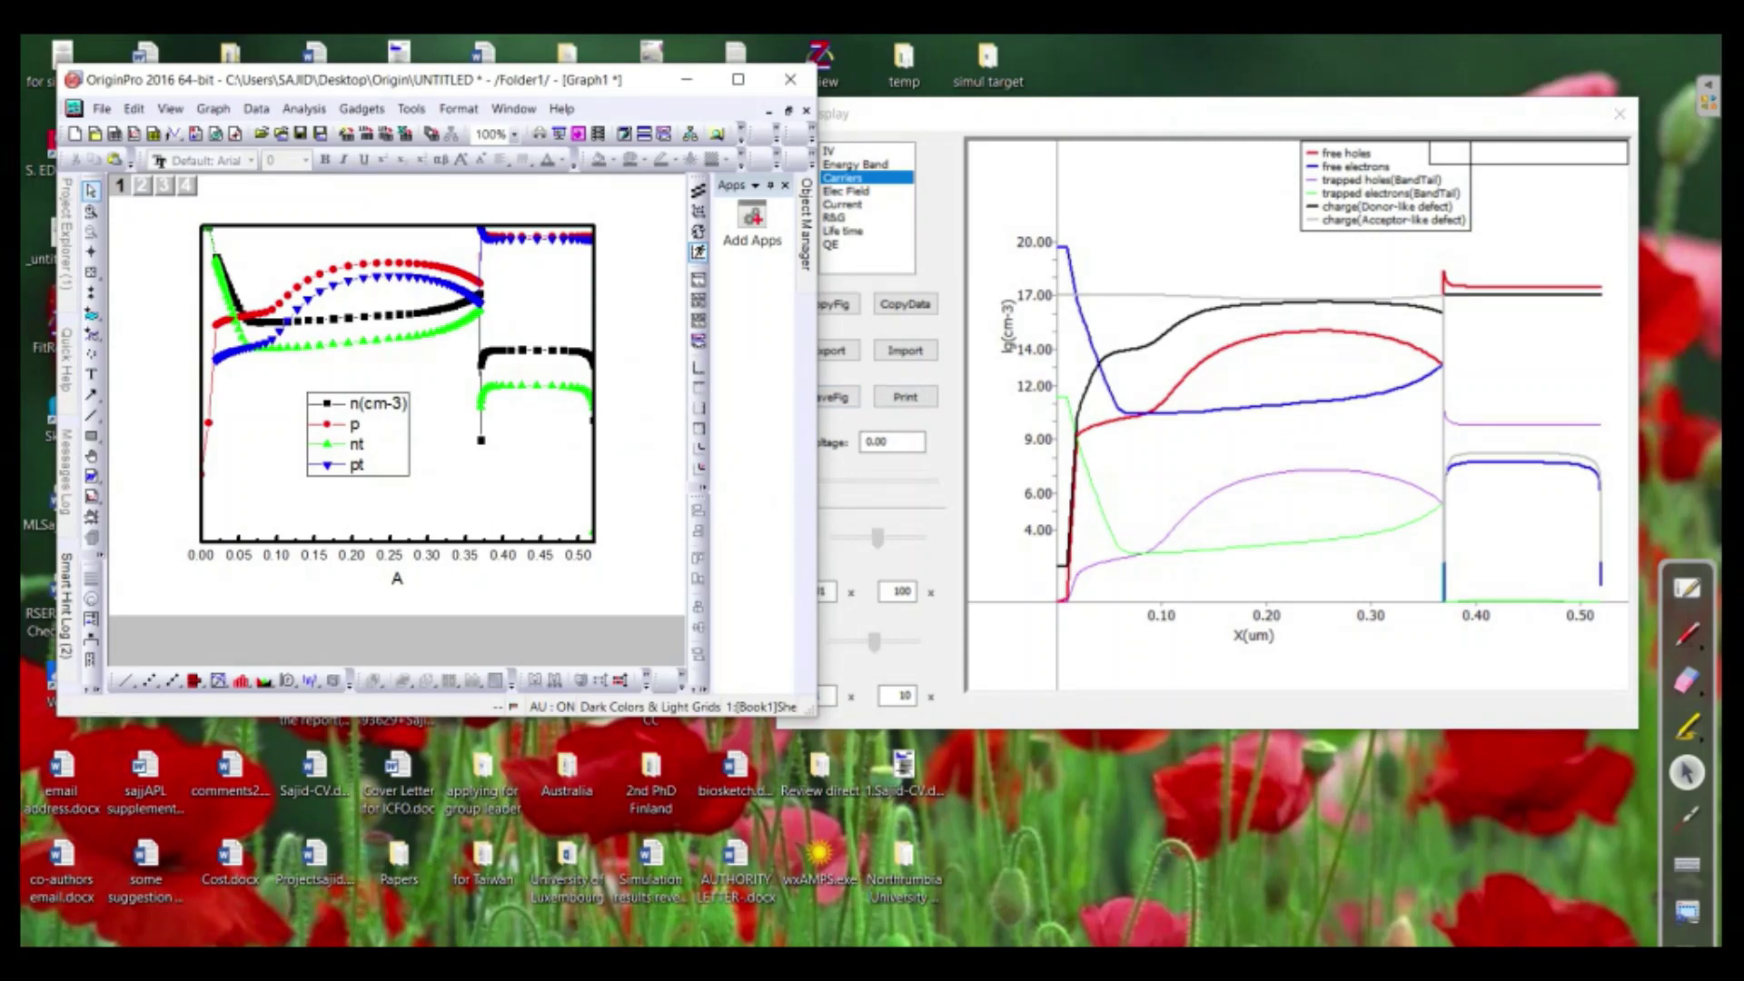
click(738, 80)
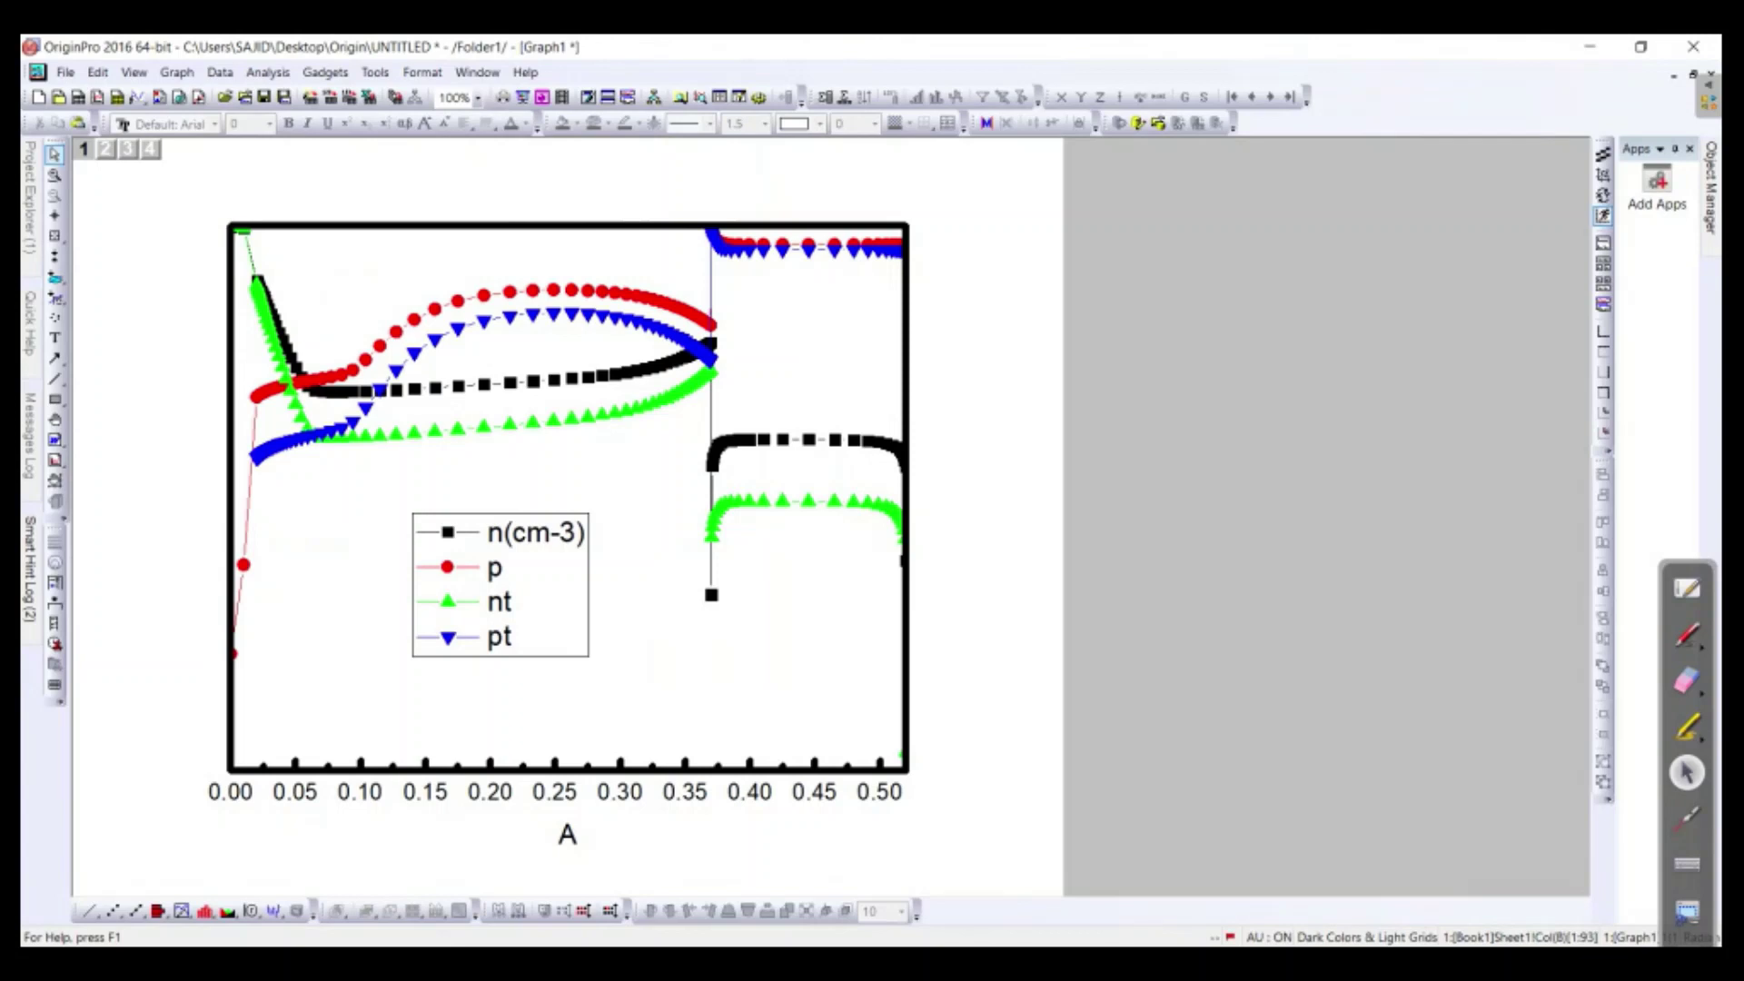
click(500, 585)
key(Escape)
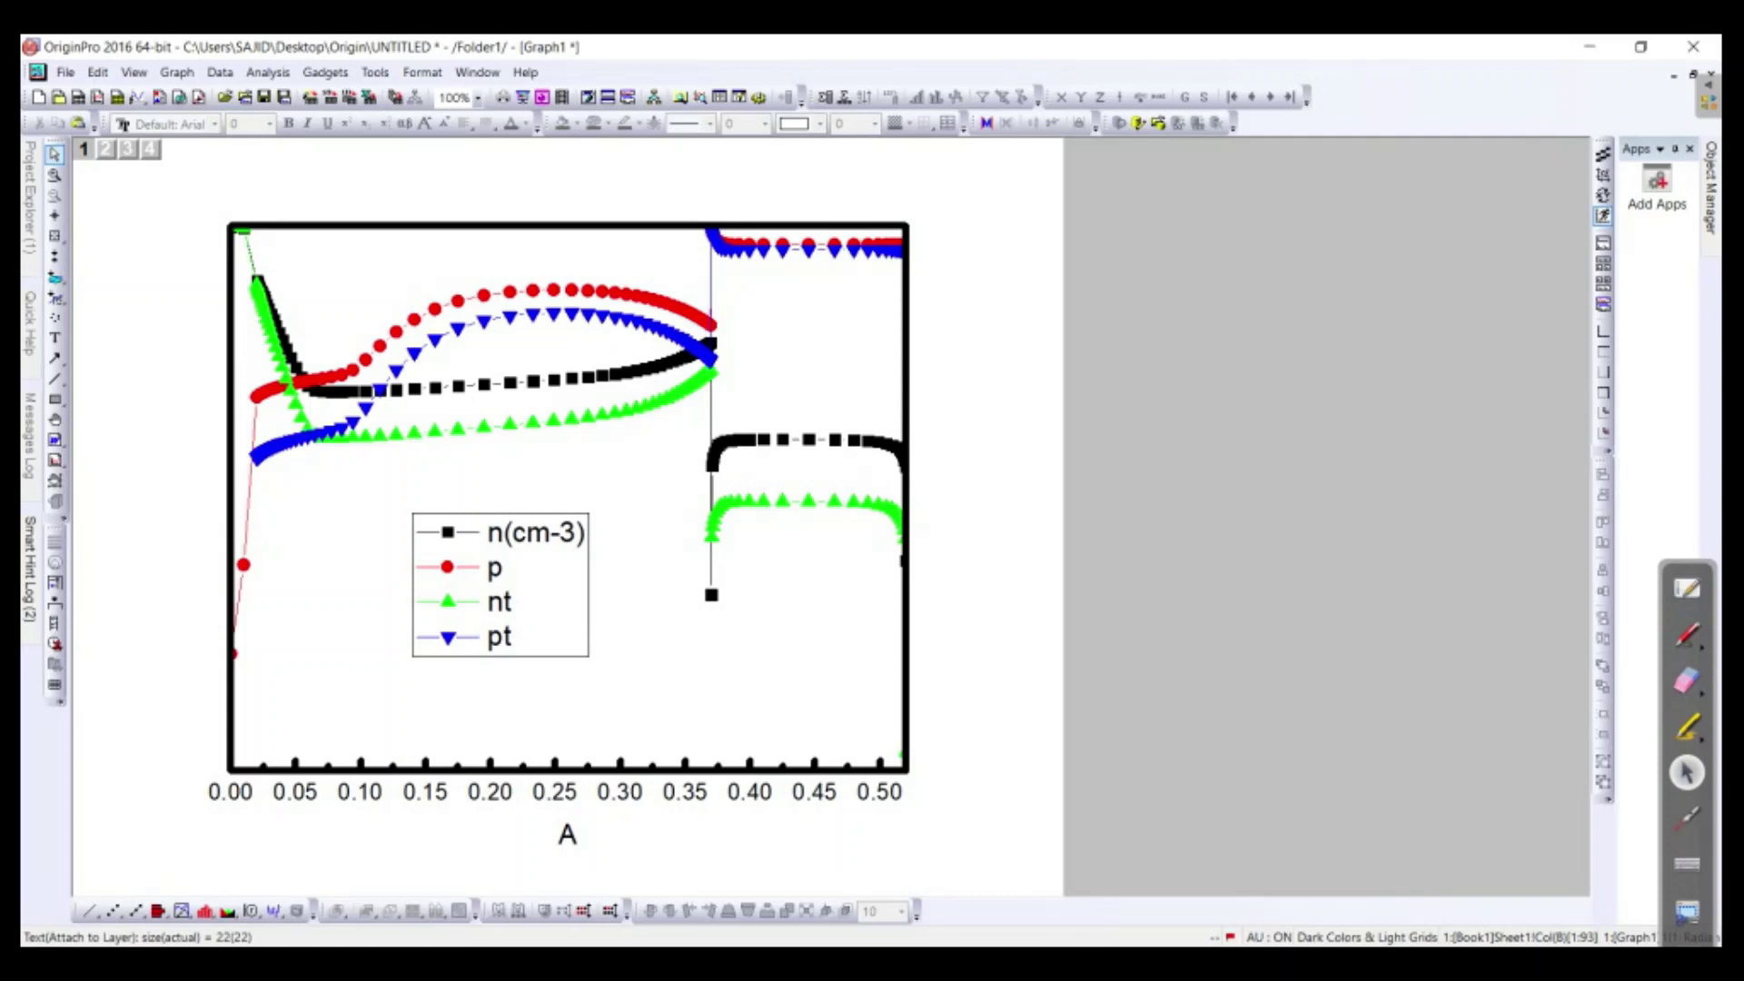
Step: Add a text label reading "free electrons" in the blank area beside the plot frame
right_click(1029, 265)
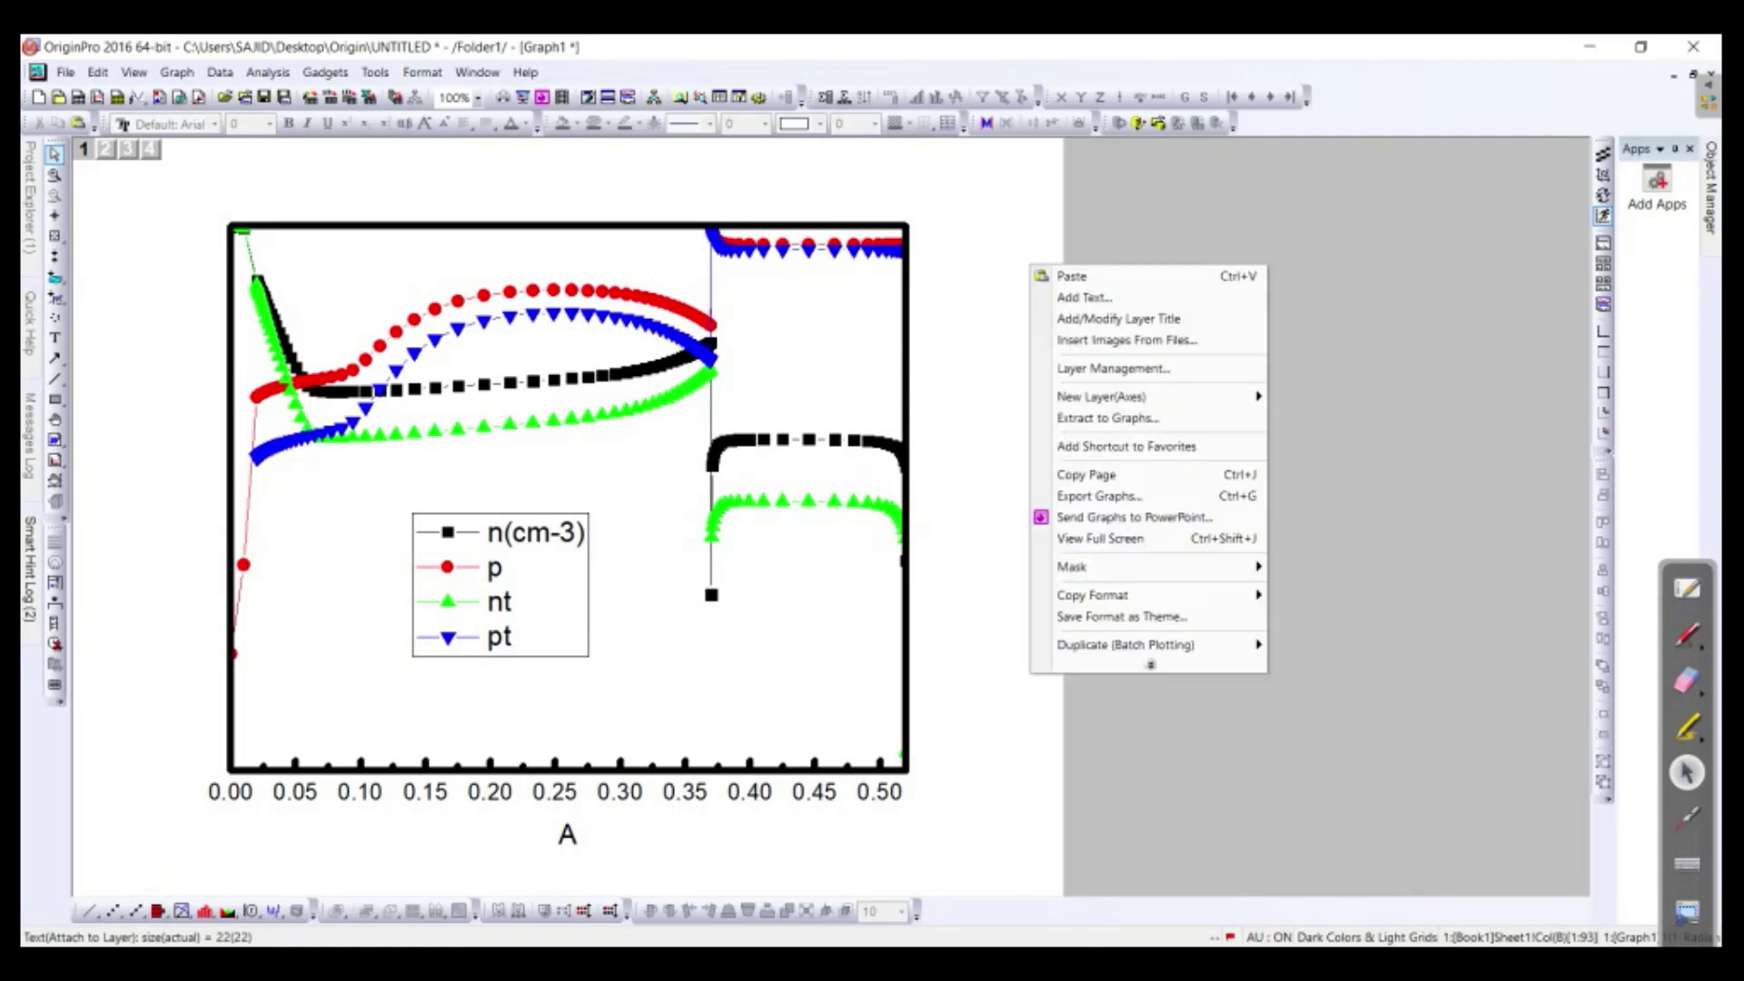
click(1085, 297)
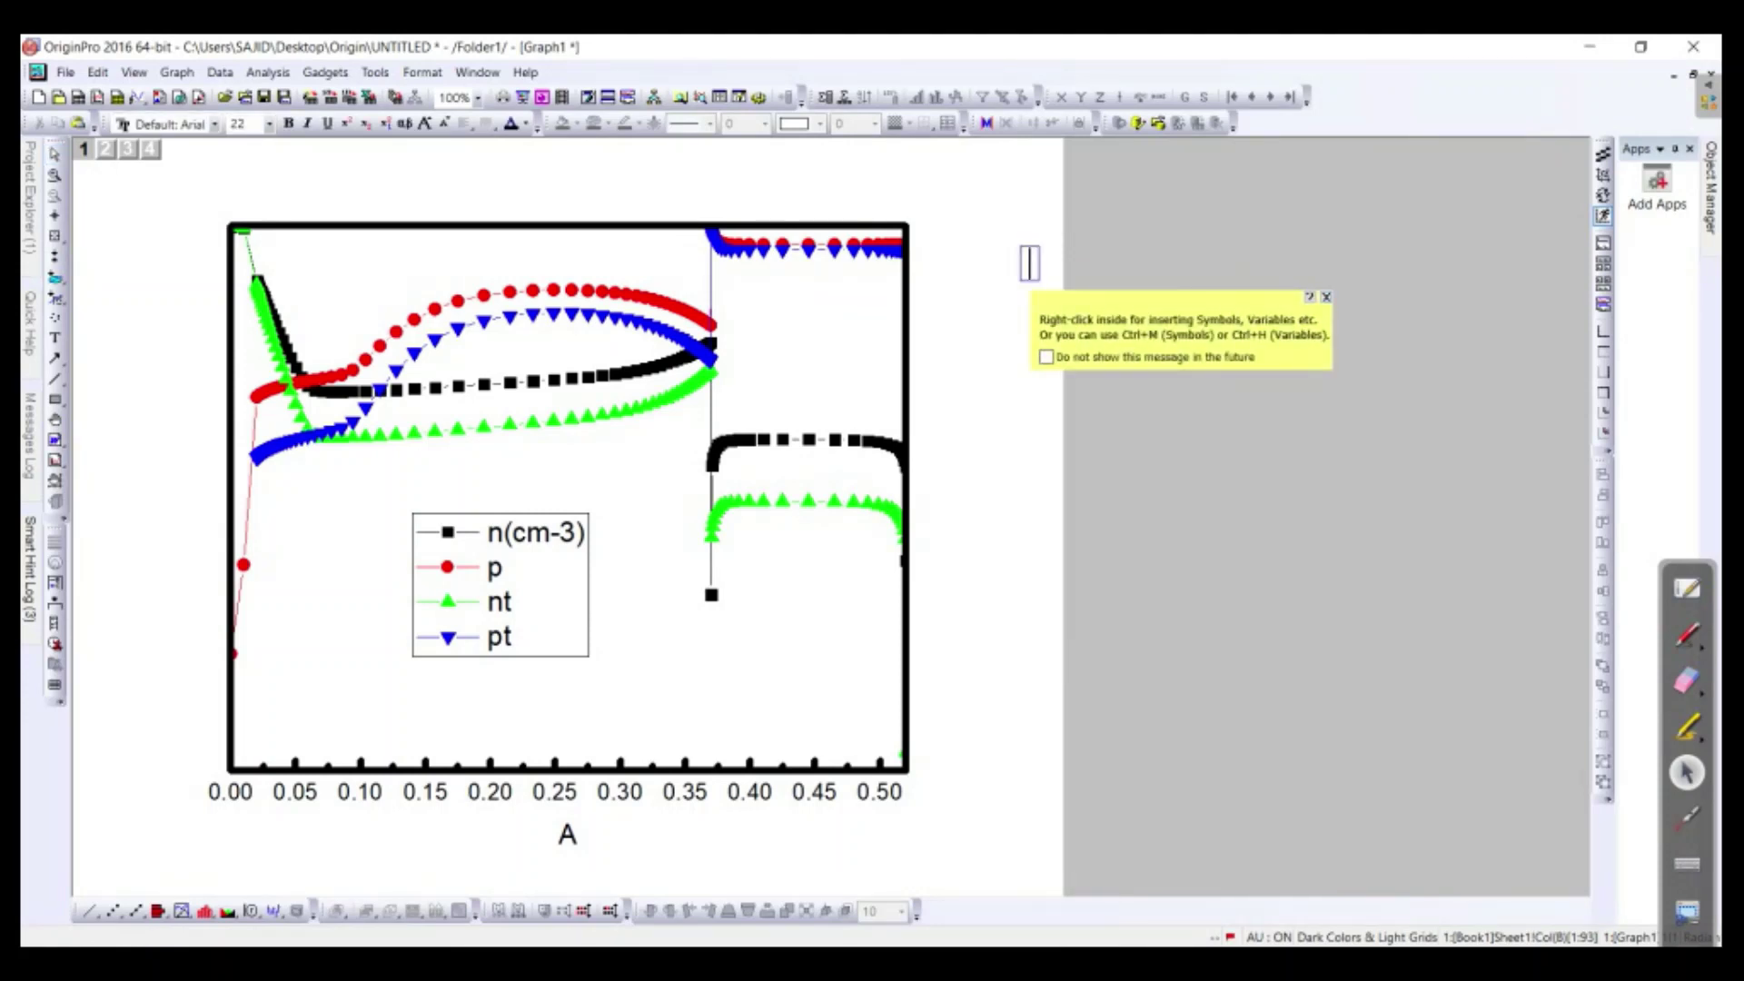
text(Frwe====)
key(BackSpace)
key(BackSpace)
key(BackSpace)
key(BackSpace)
key(BackSpace)
key(BackSpace)
key(BackSpace)
key(BackSpace)
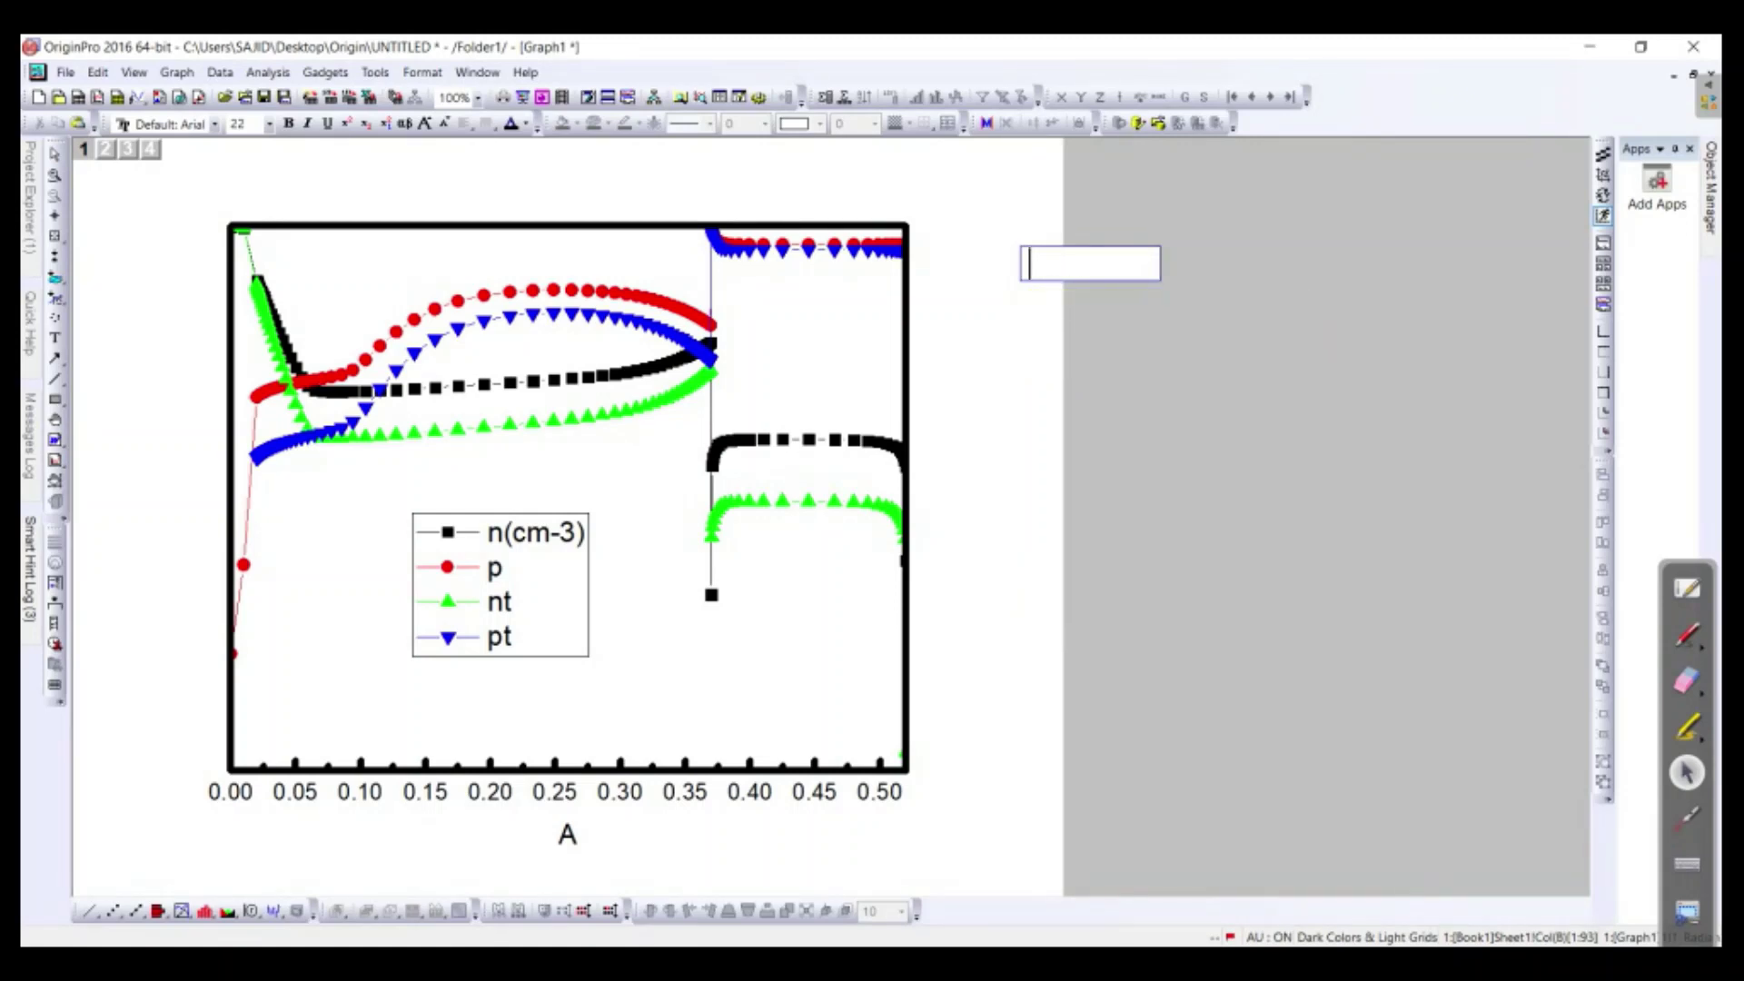
text(free elect)
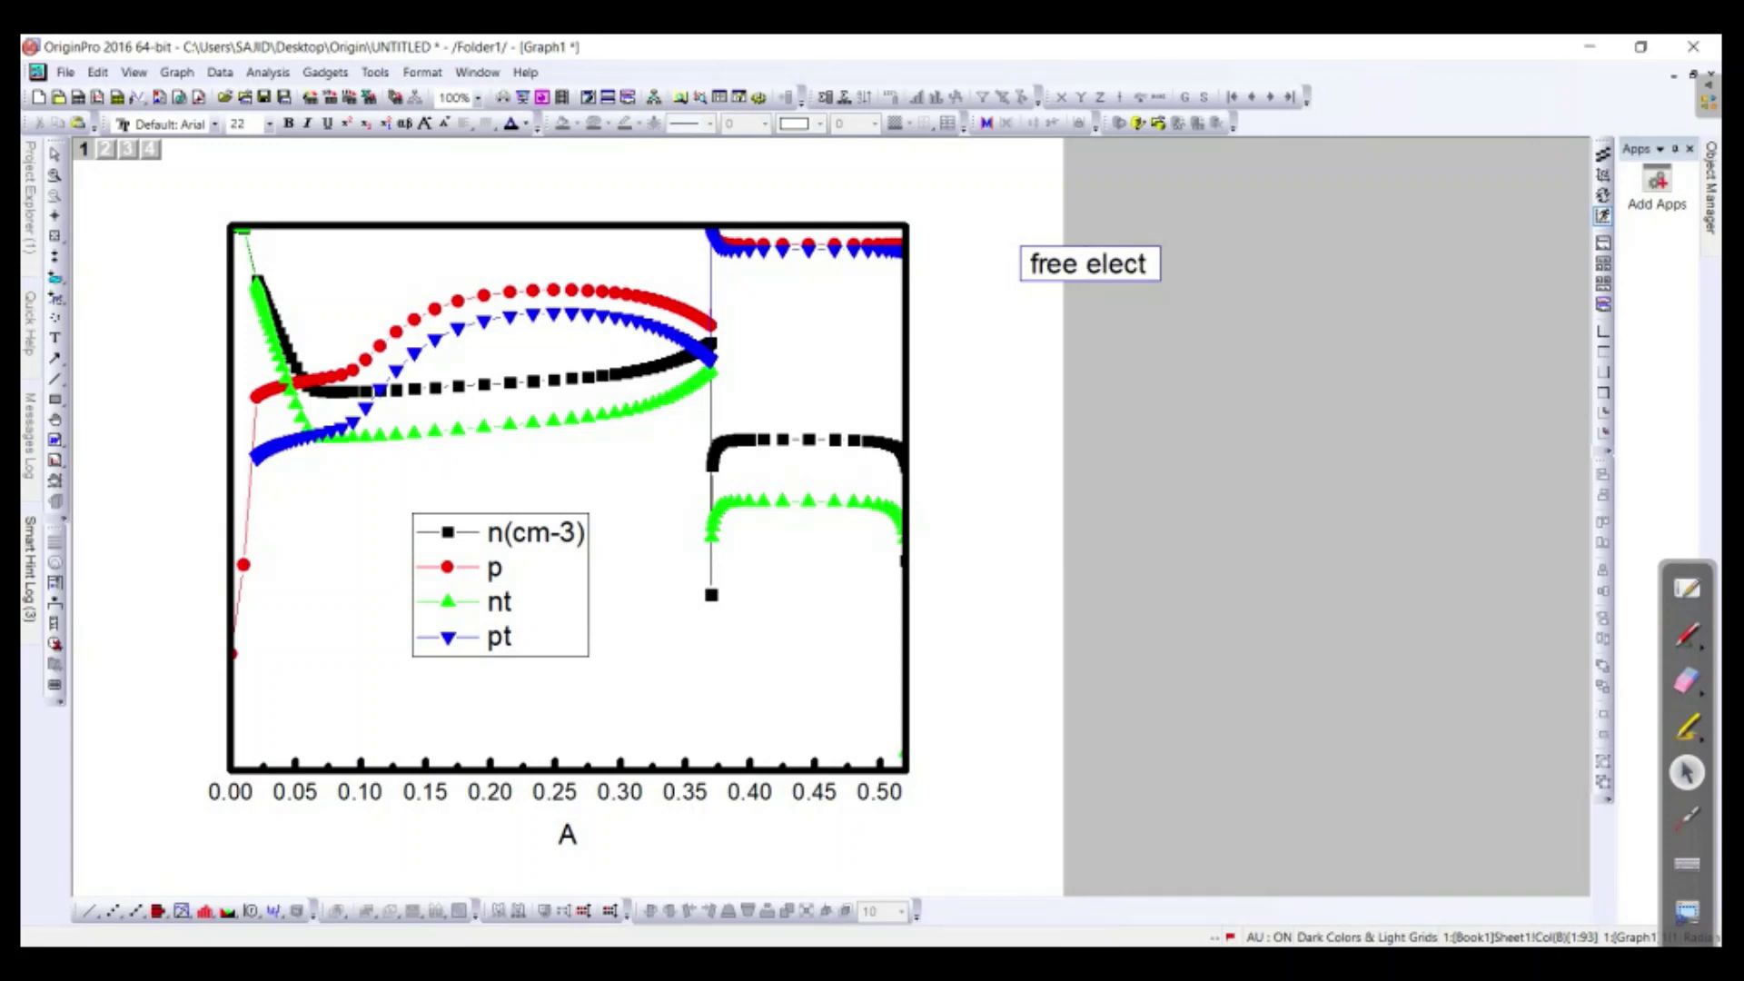
text(rons)
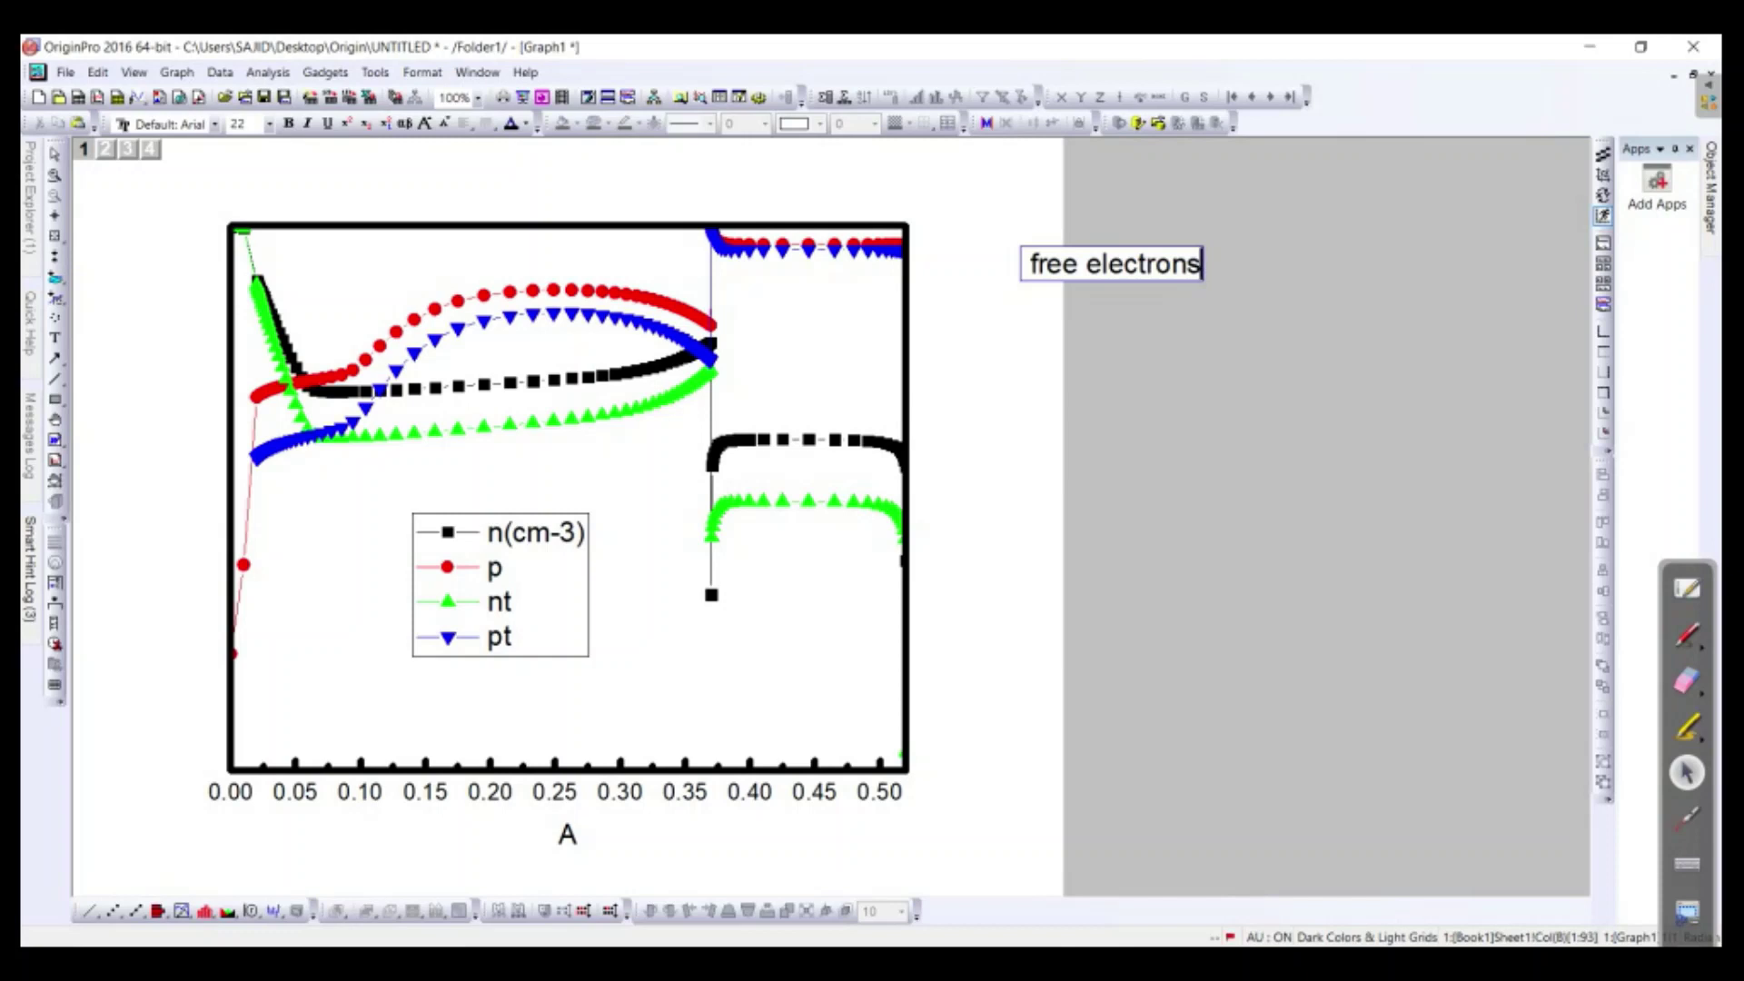
key(Escape)
Step: Move the "free electrons" label into the plot, just beneath the middle of the black n curve
click(1115, 264)
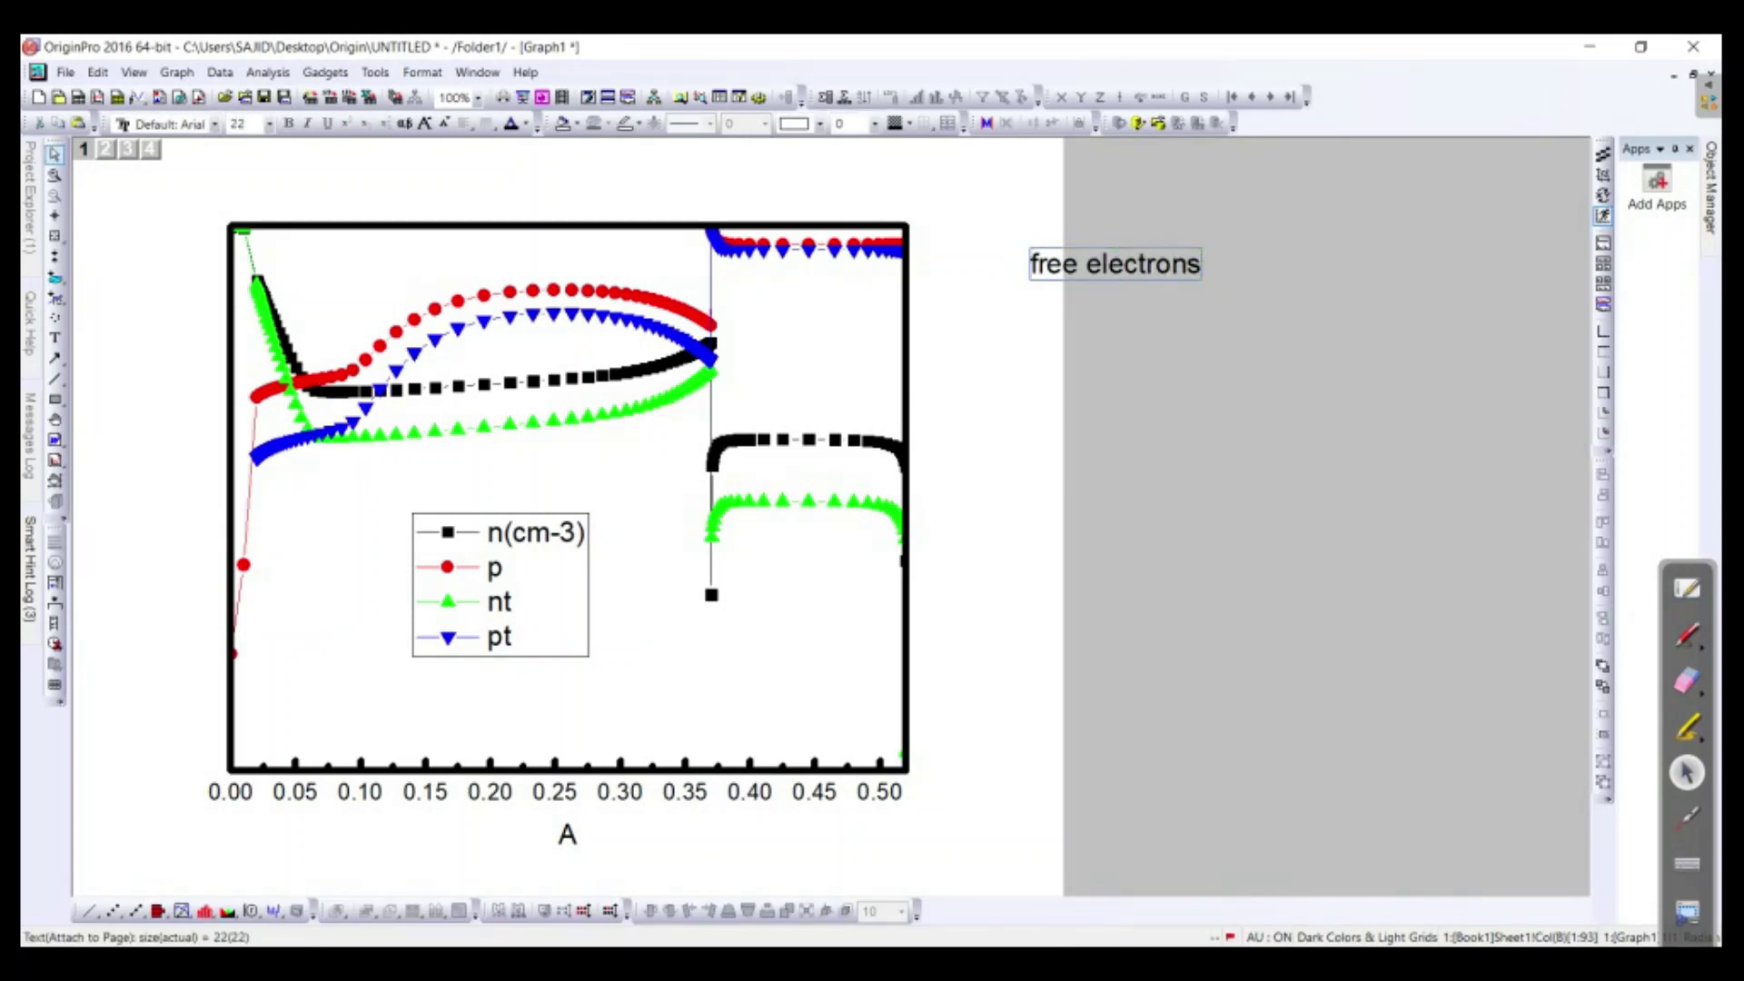
drag(1115, 264, 534, 402)
click(981, 408)
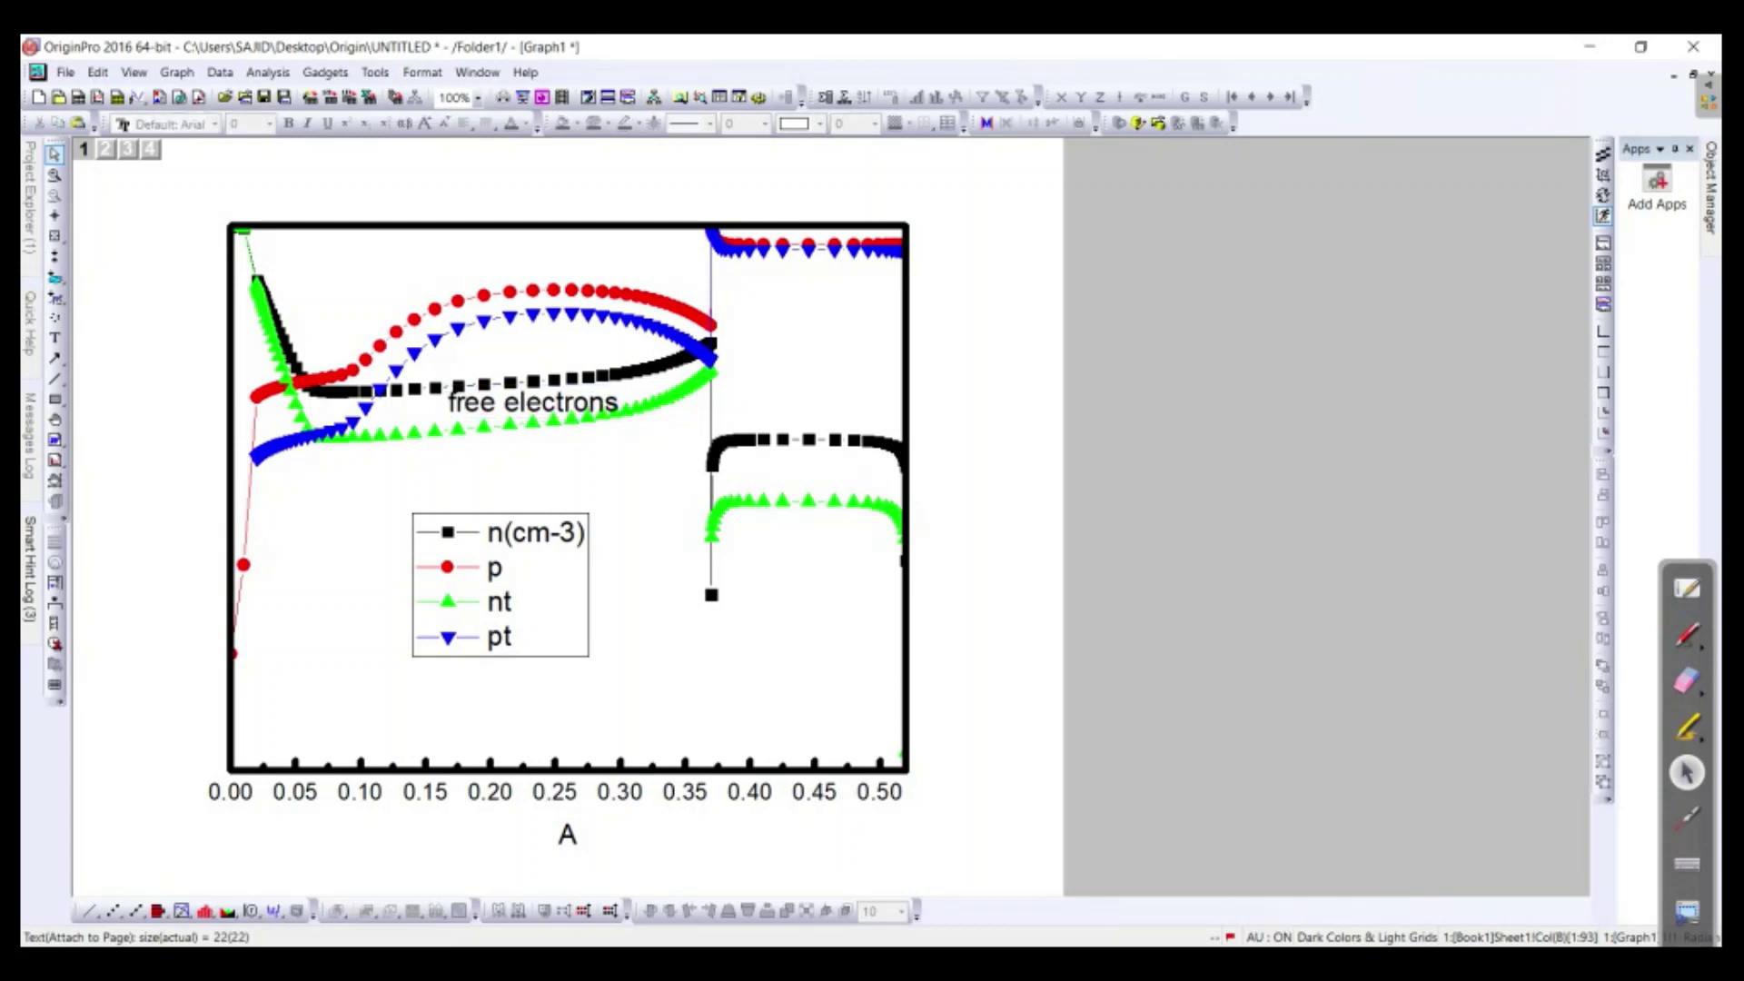
Step: Duplicate the "free electrons" label, place the copy above the red p curve and change its text to "free holes"
click(601, 401)
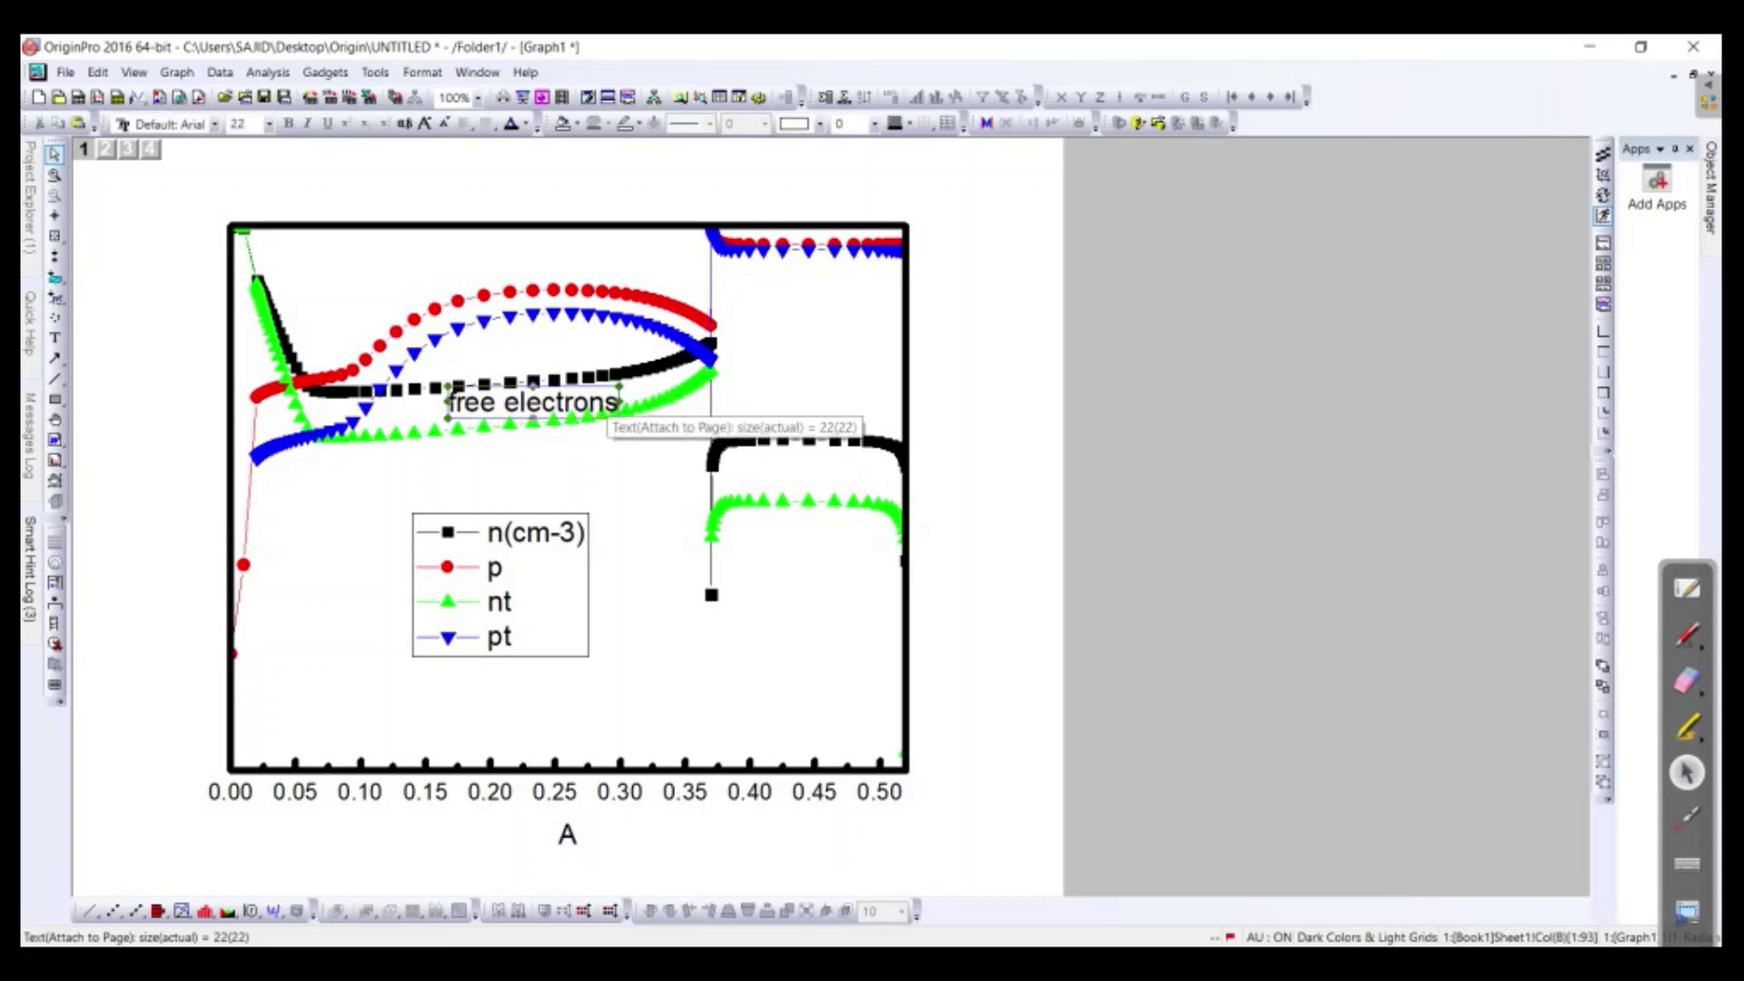
key(ctrl+v)
drag(699, 408, 619, 262)
double_click(555, 261)
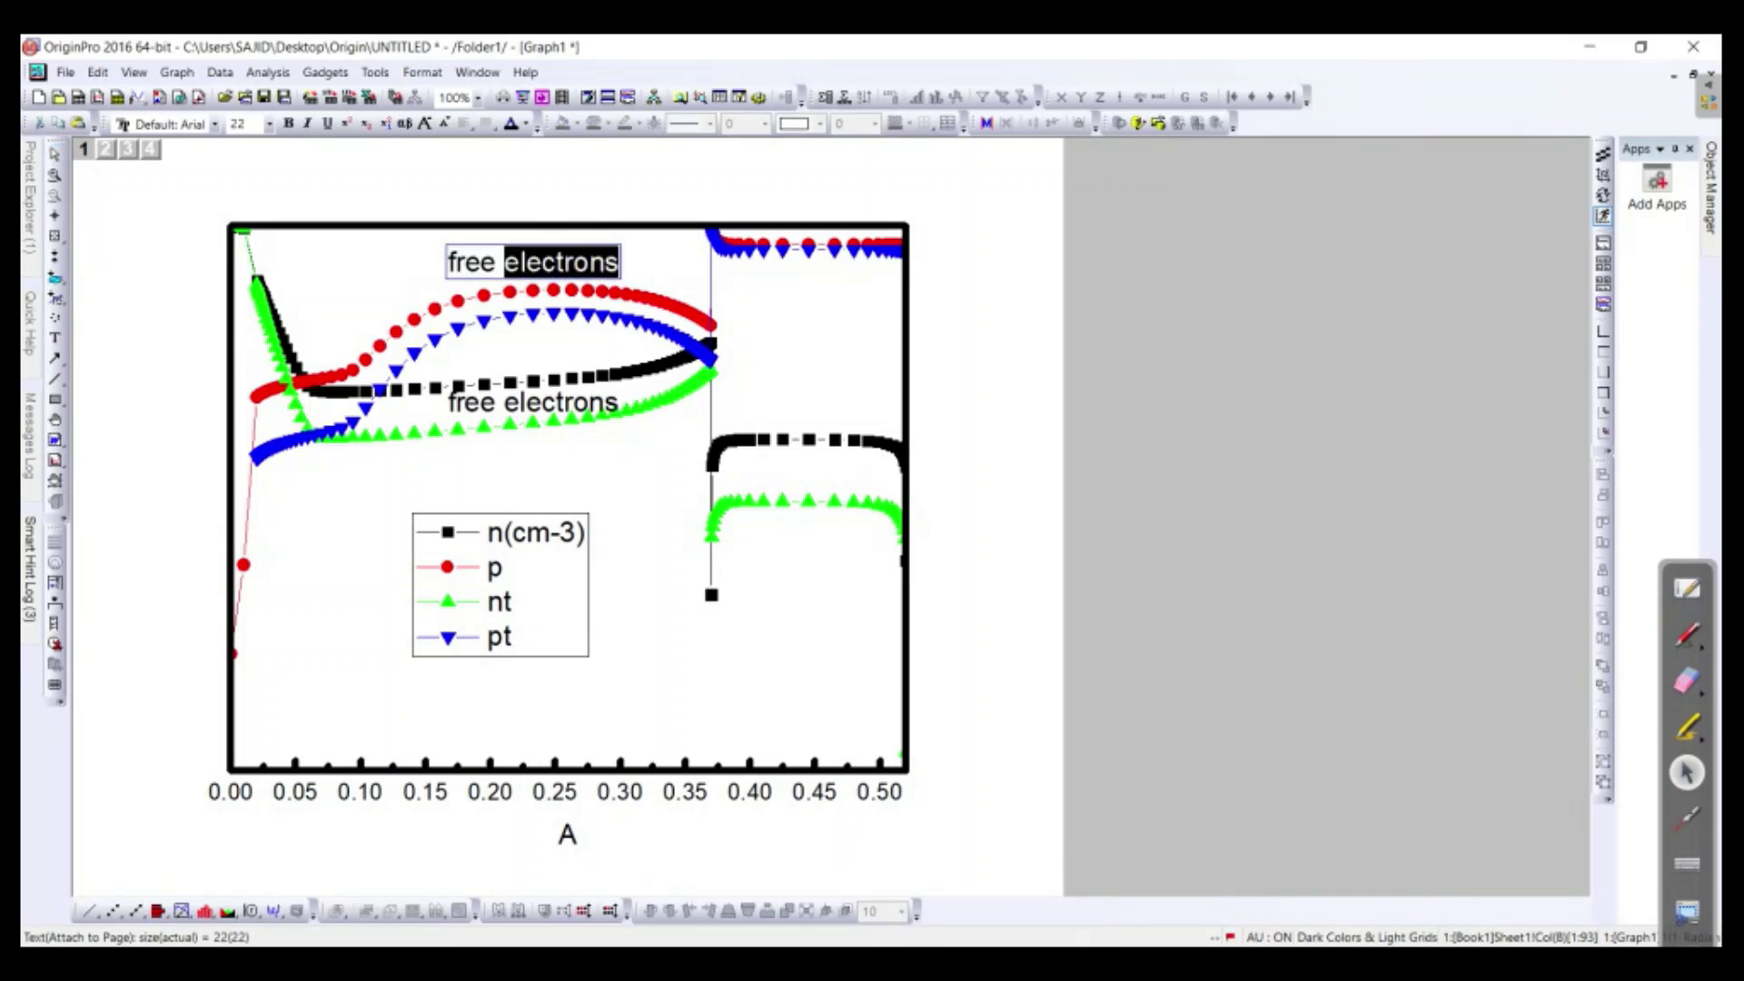
text(holes)
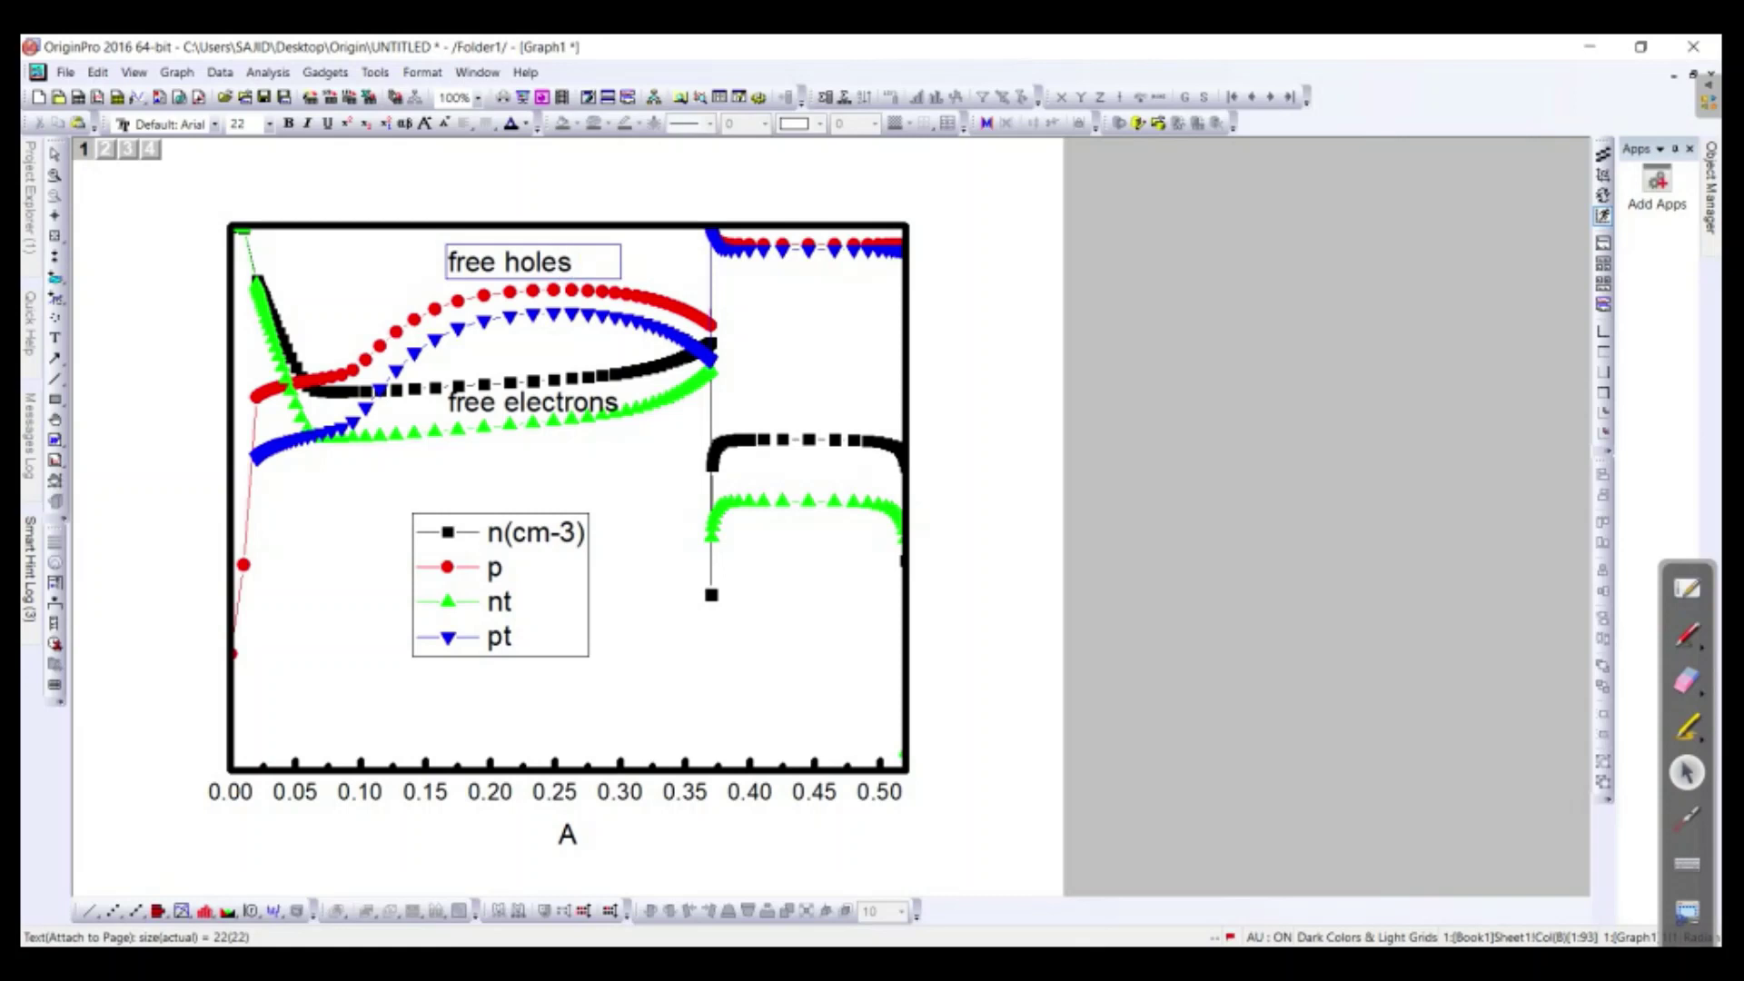
key(Escape)
Step: Place another copy of the "free electrons" label beneath the green nt curve and change its text to "Trapped electrons"
key(ctrl+v)
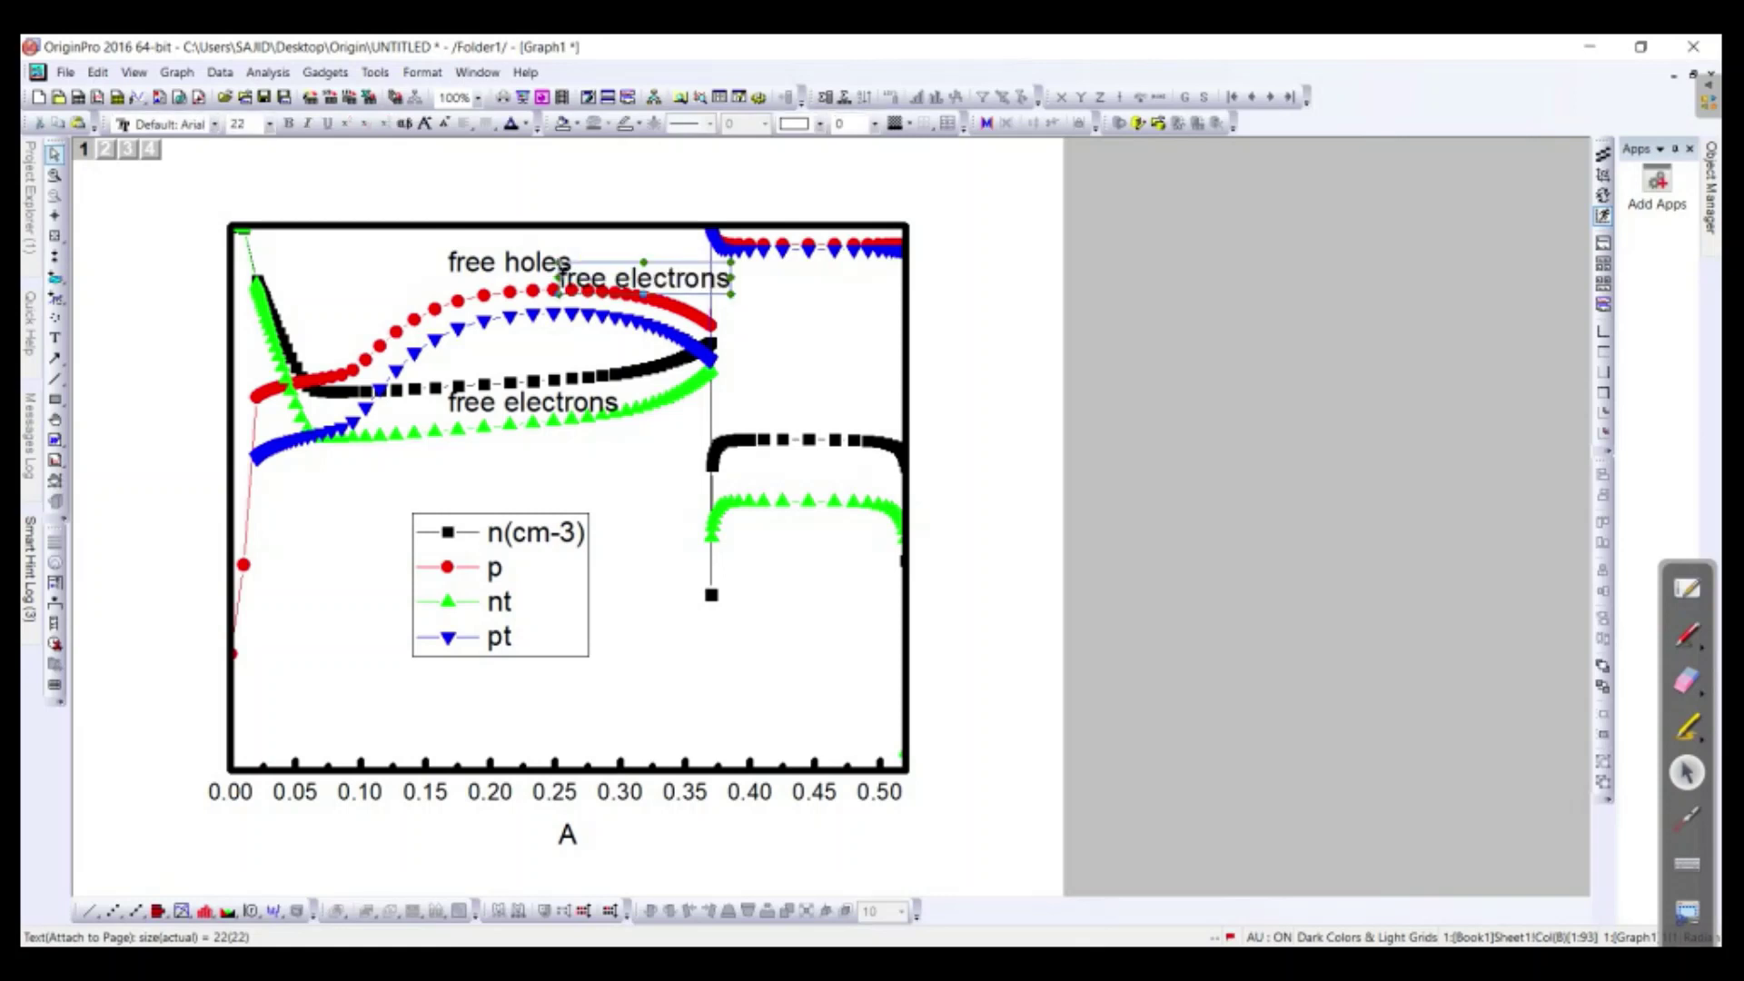
drag(644, 278, 520, 447)
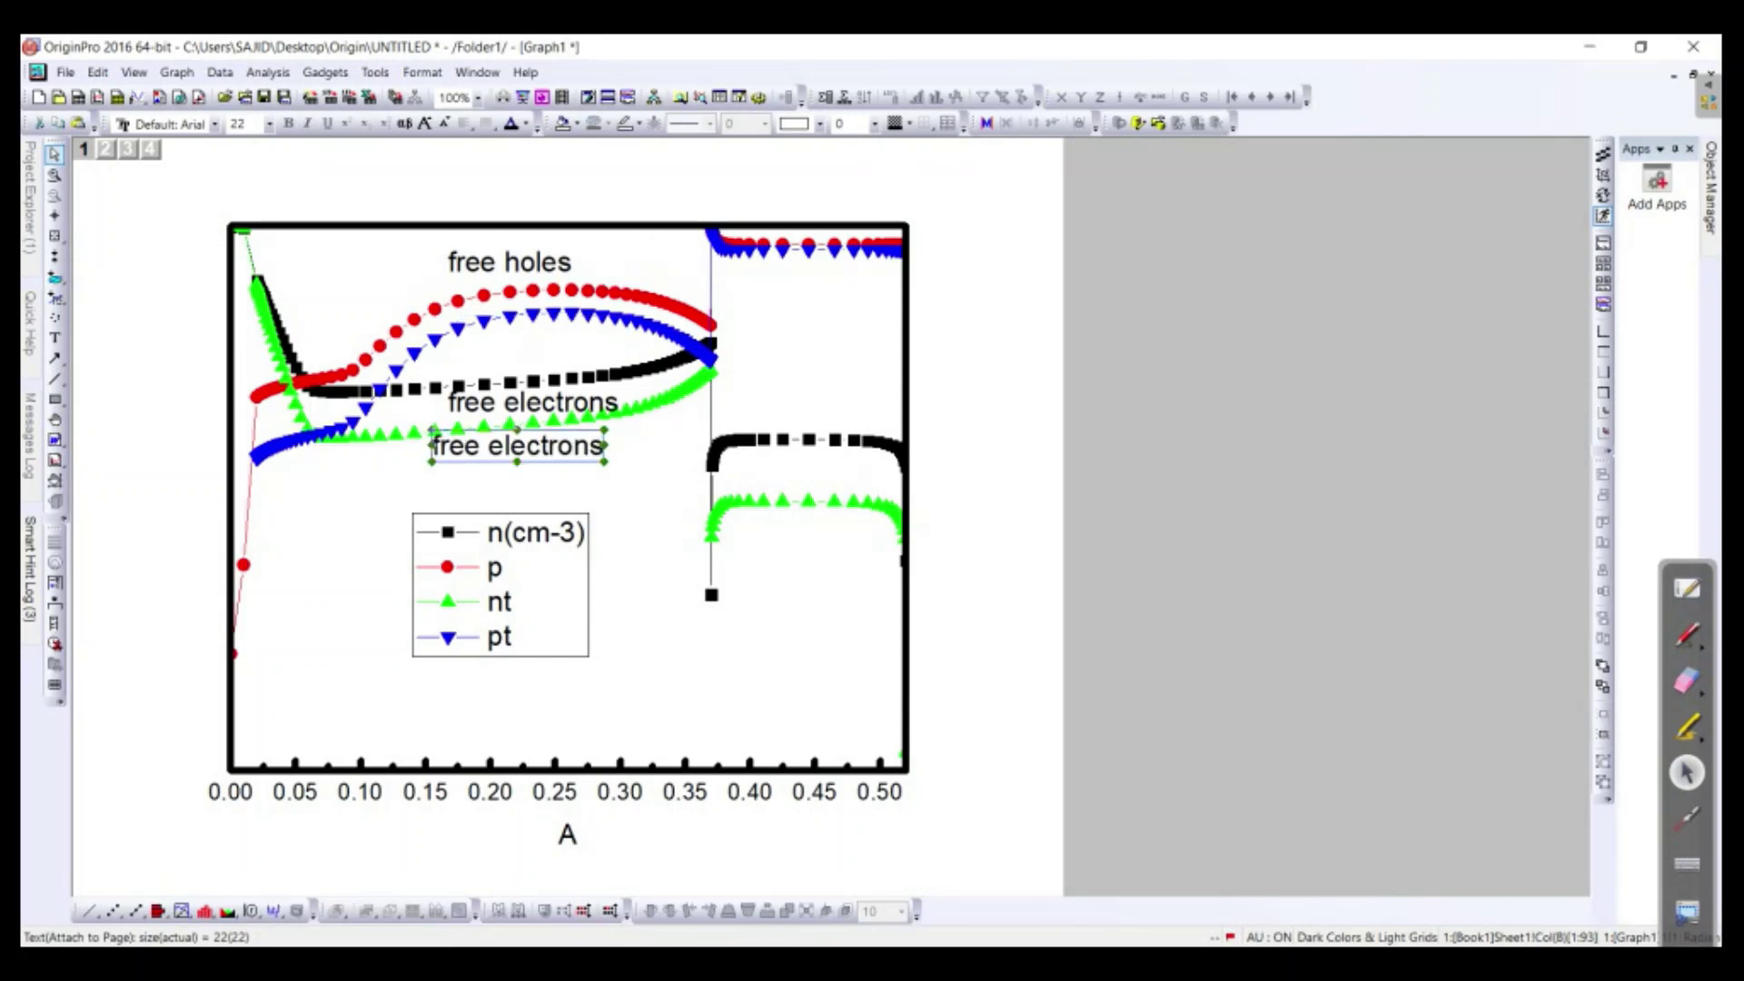
click(519, 446)
click(482, 445)
drag(486, 445, 430, 445)
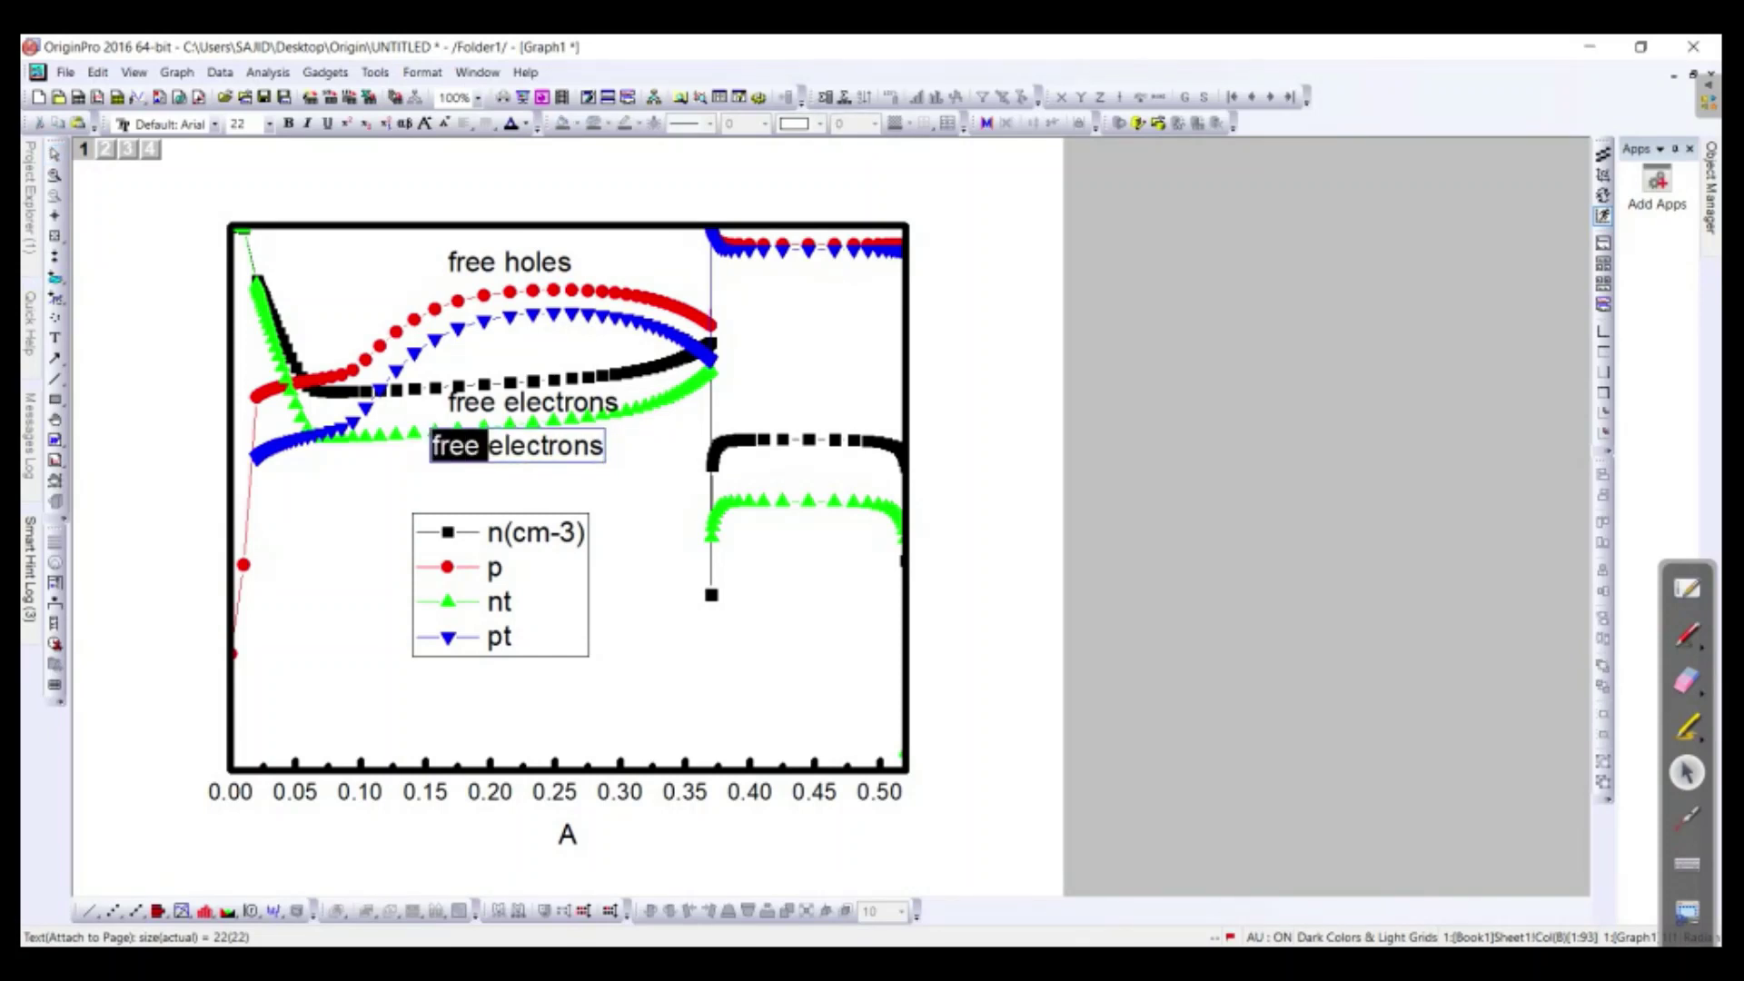
text(Trapped)
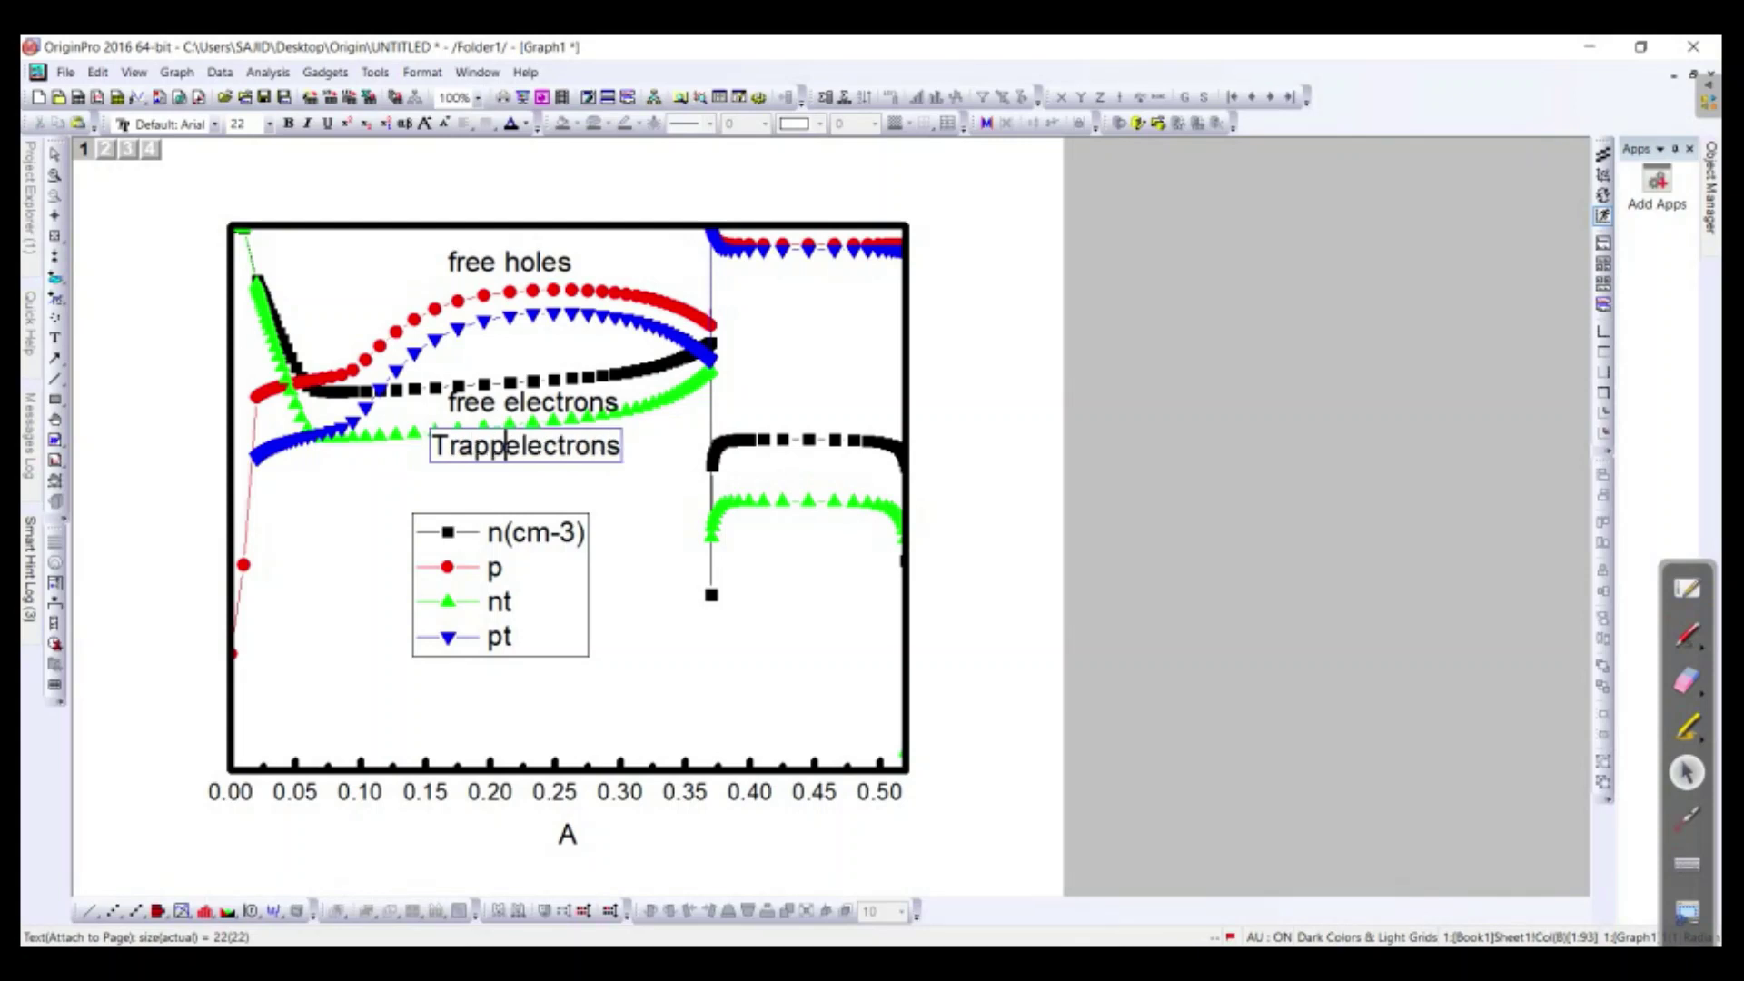
key(Escape)
click(540, 445)
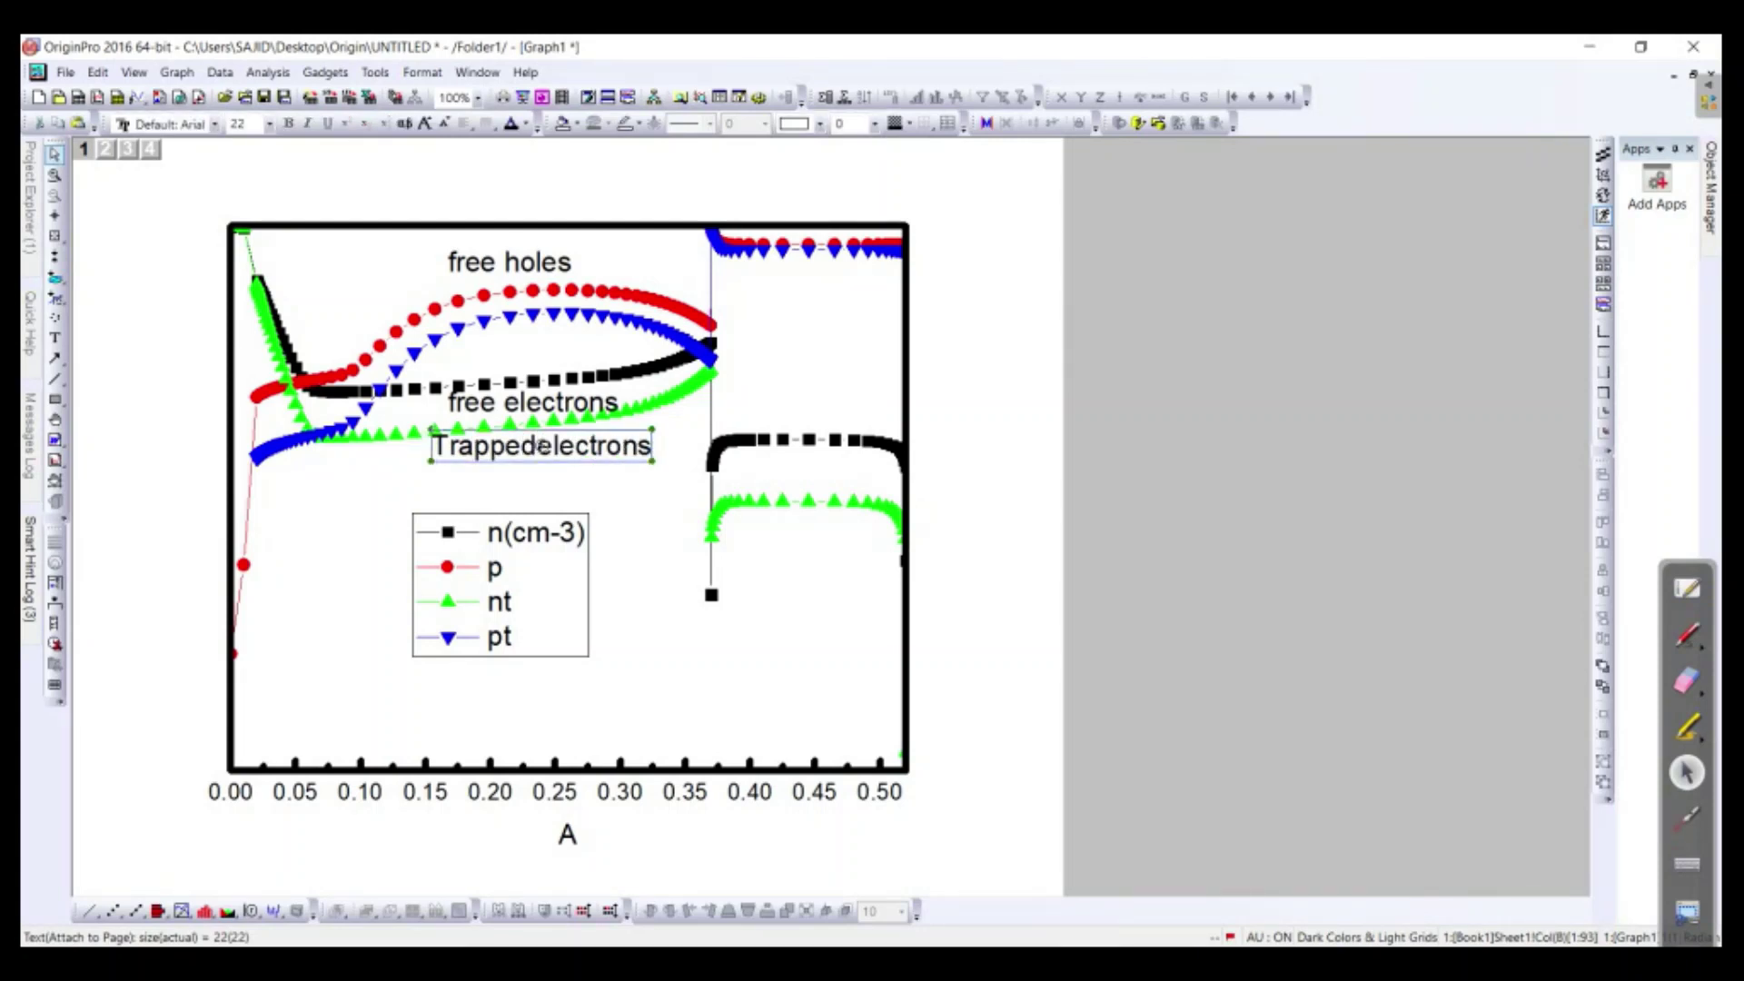
double_click(540, 445)
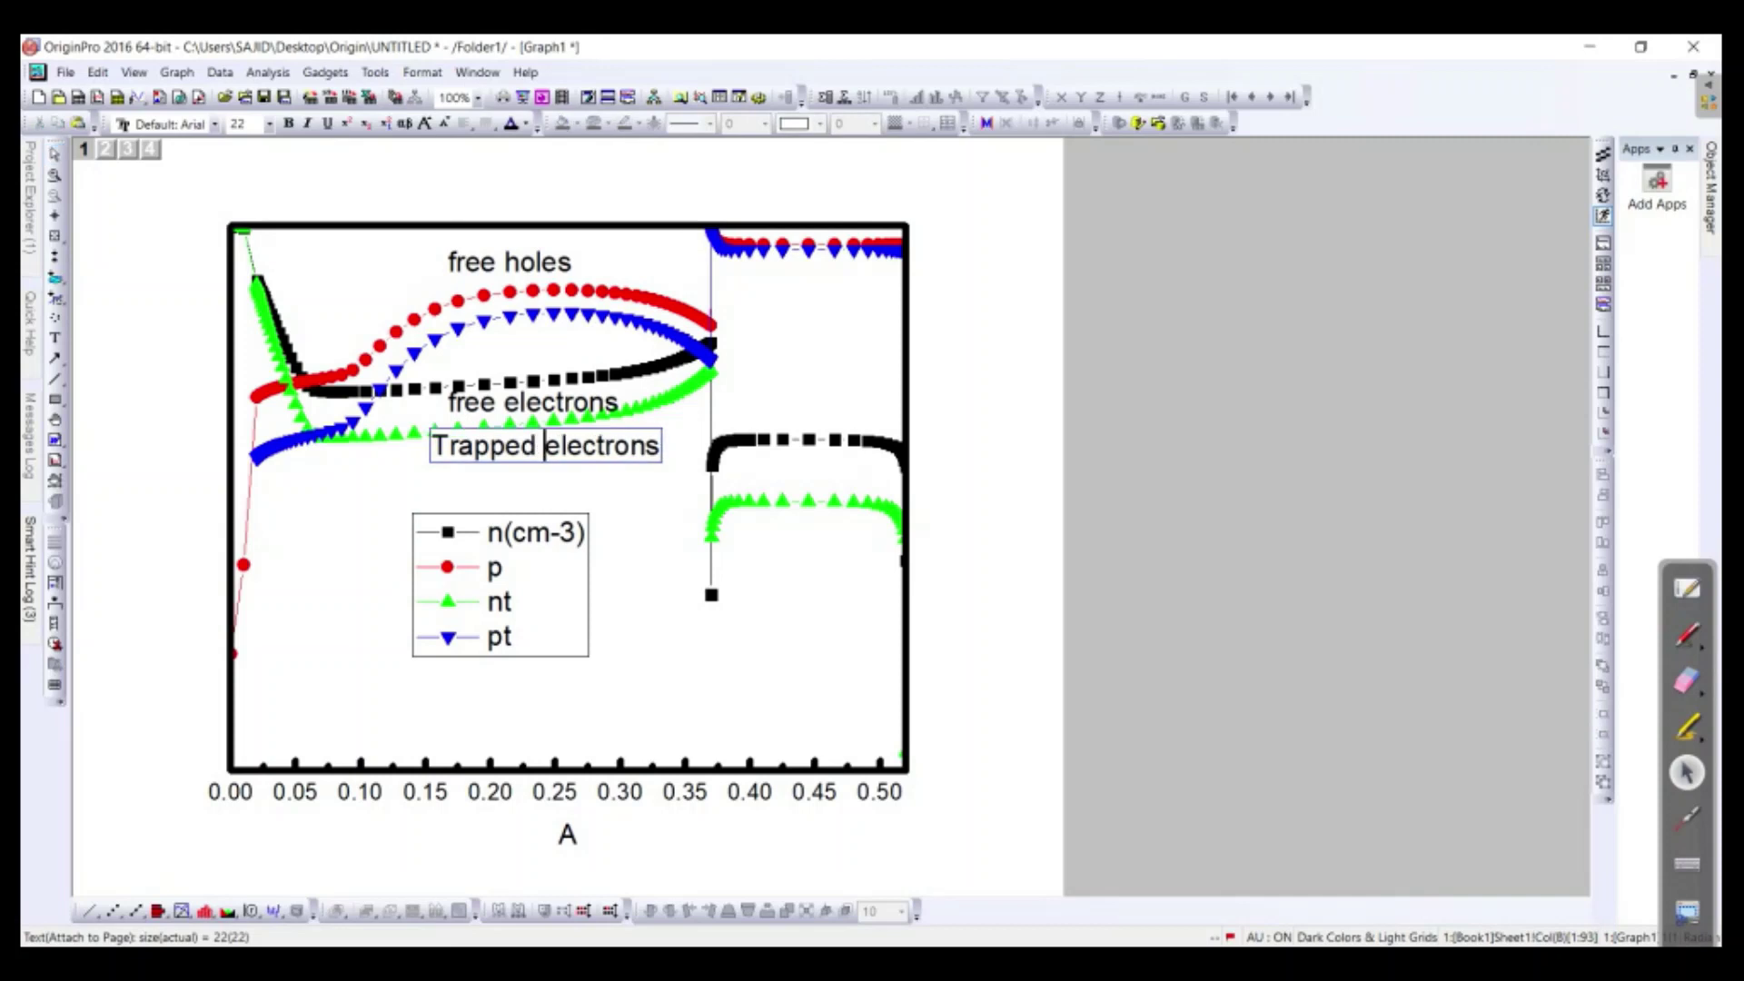
key(Escape)
Step: Duplicate the "Trapped electrons" label, place the copy just beneath the blue pt curve and change its text to "Trapped holes"
click(491, 446)
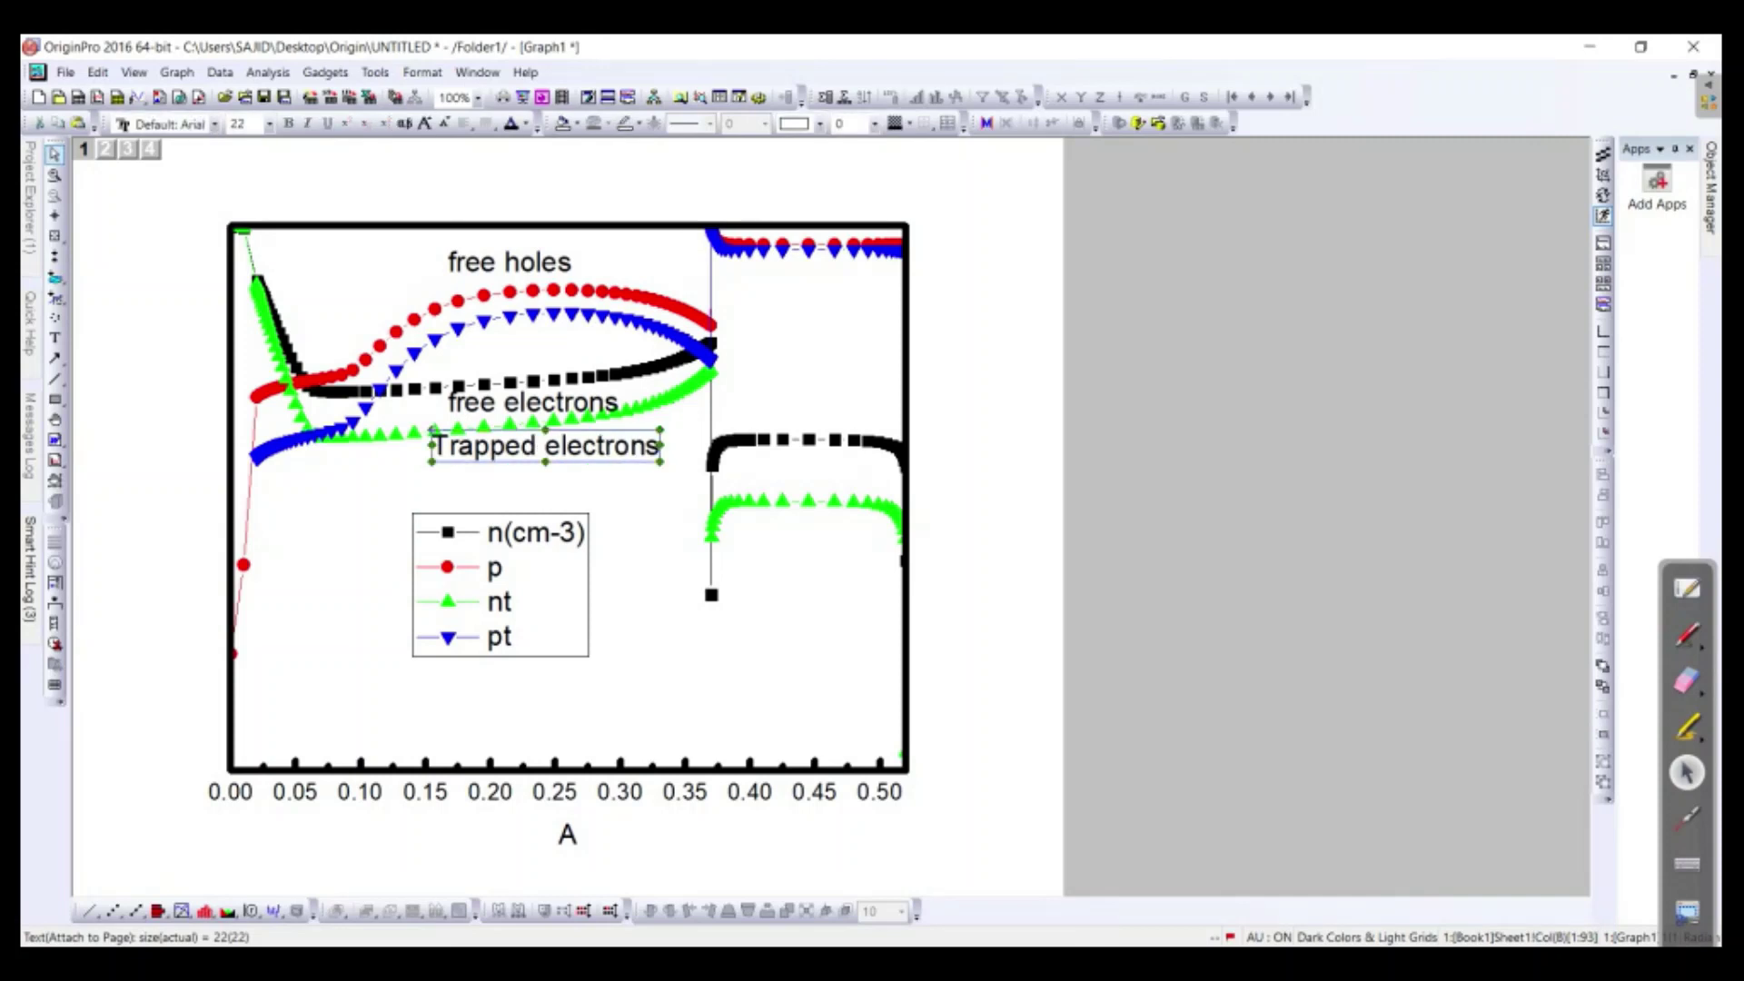
key(ctrl+c)
key(ctrl+v)
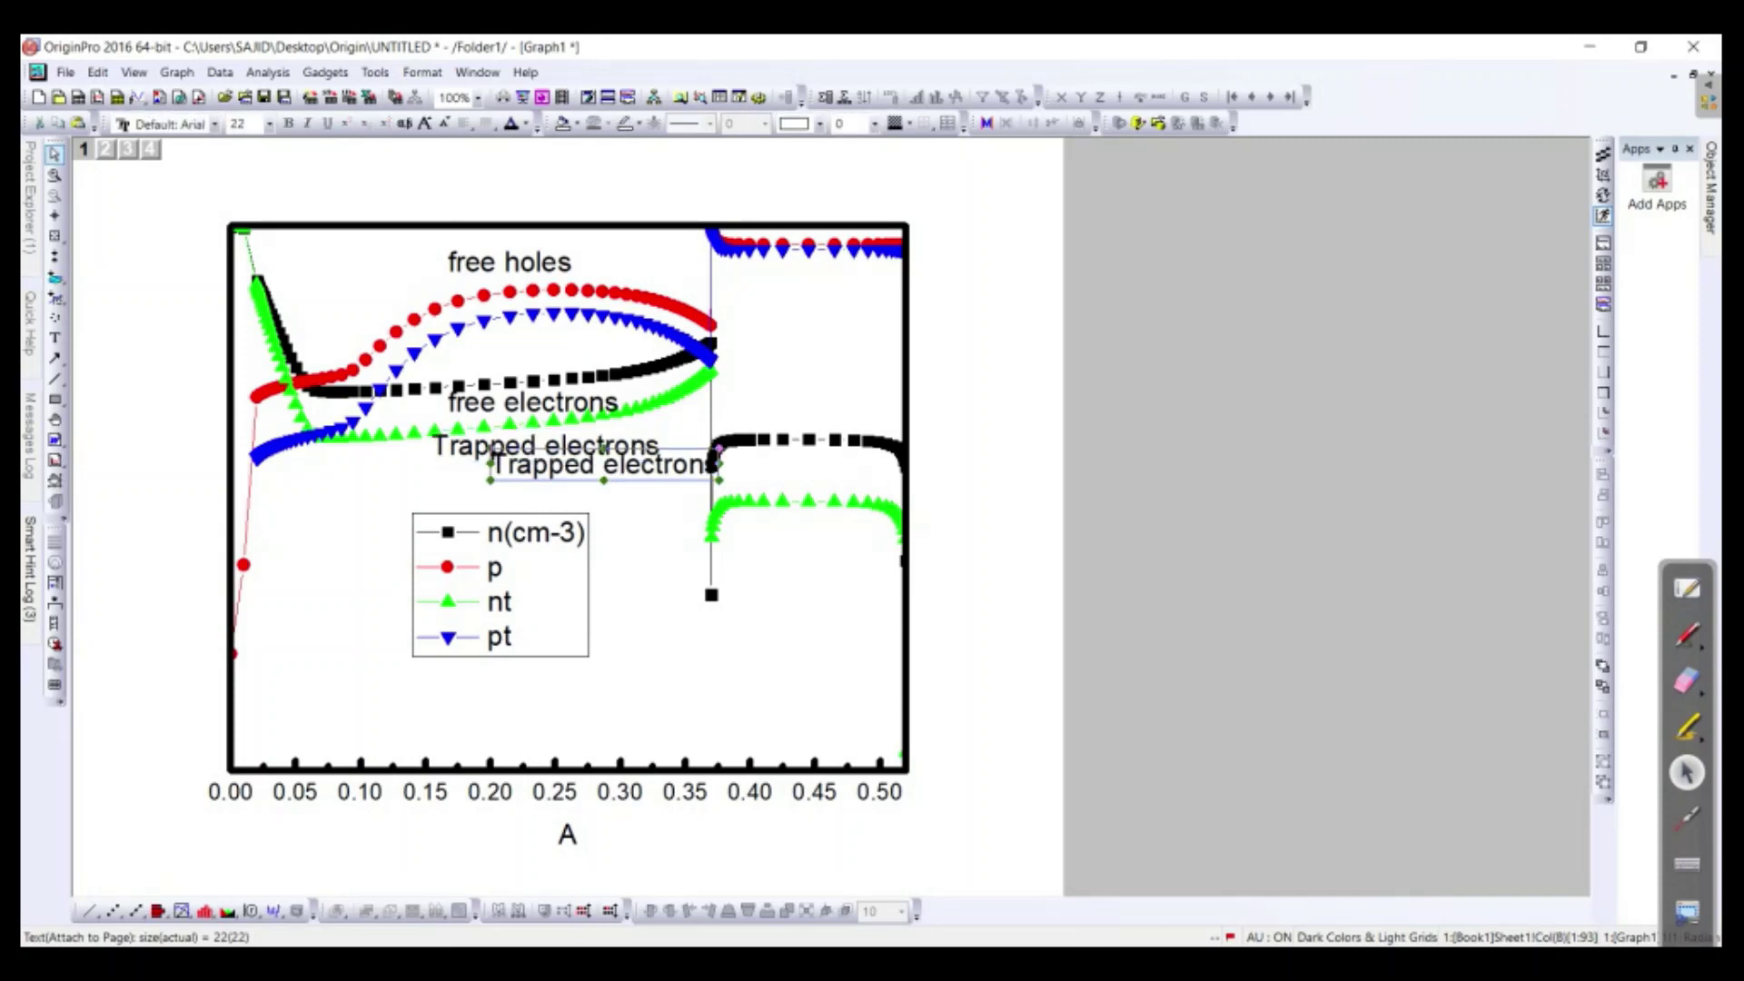
drag(590, 465, 525, 324)
drag(652, 337, 655, 343)
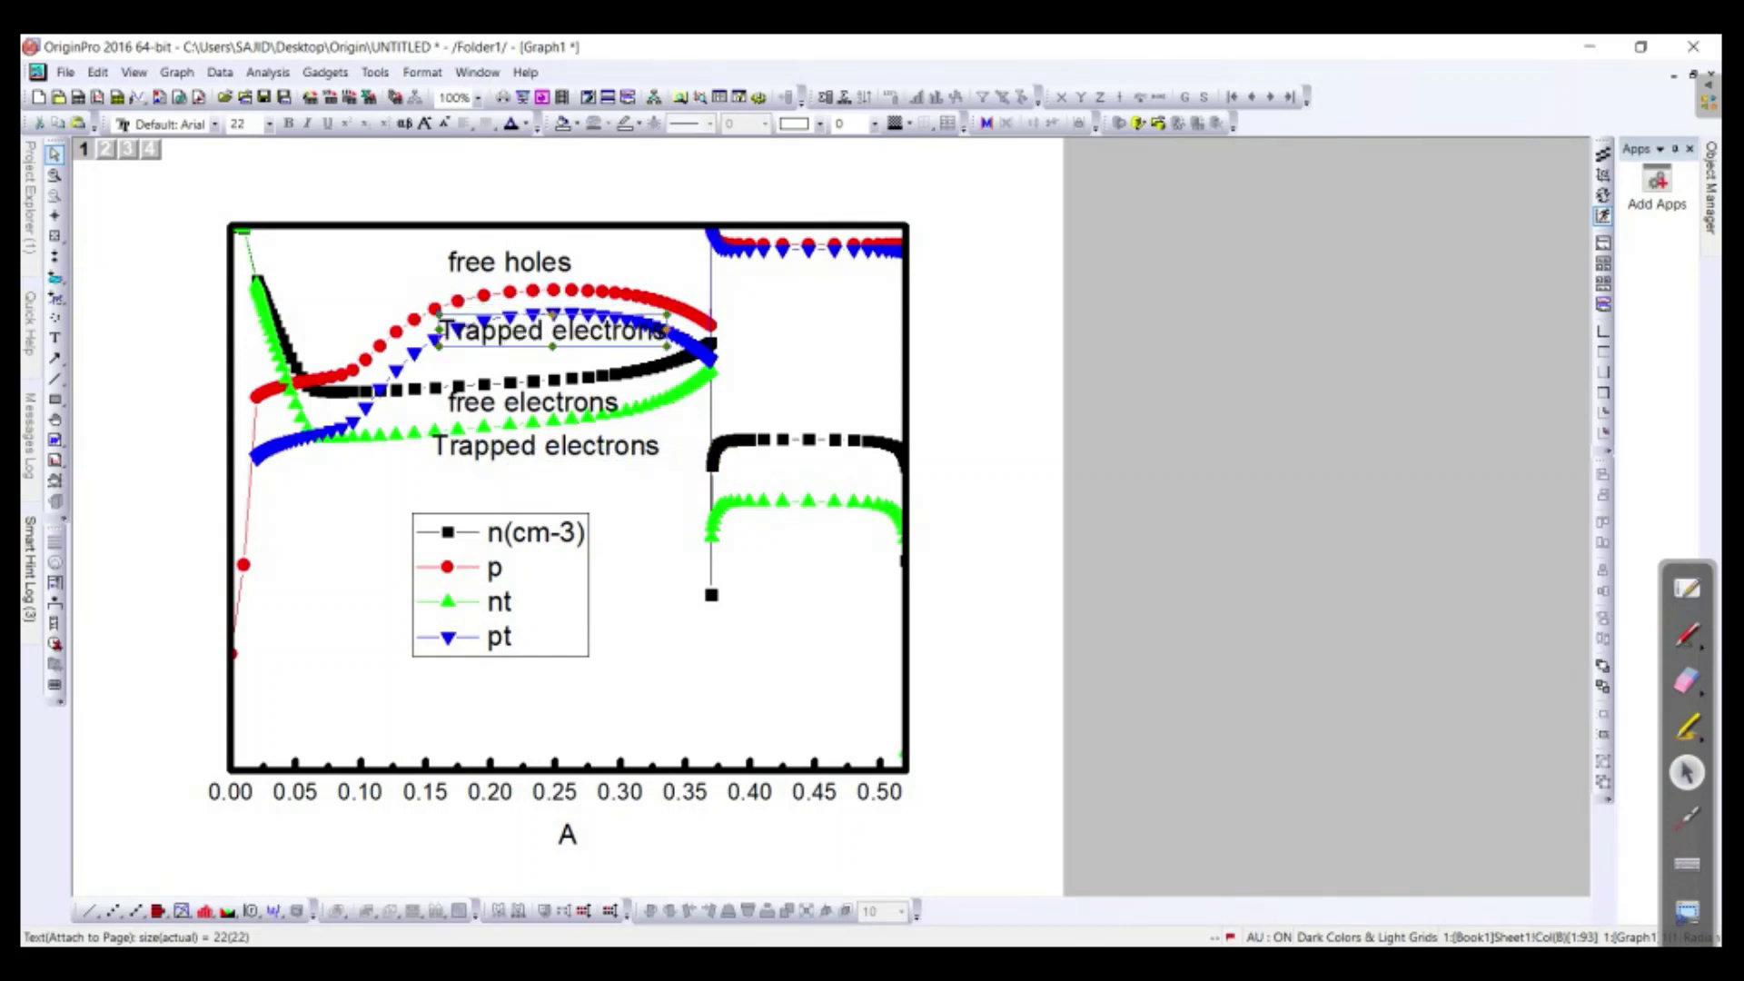
double_click(567, 329)
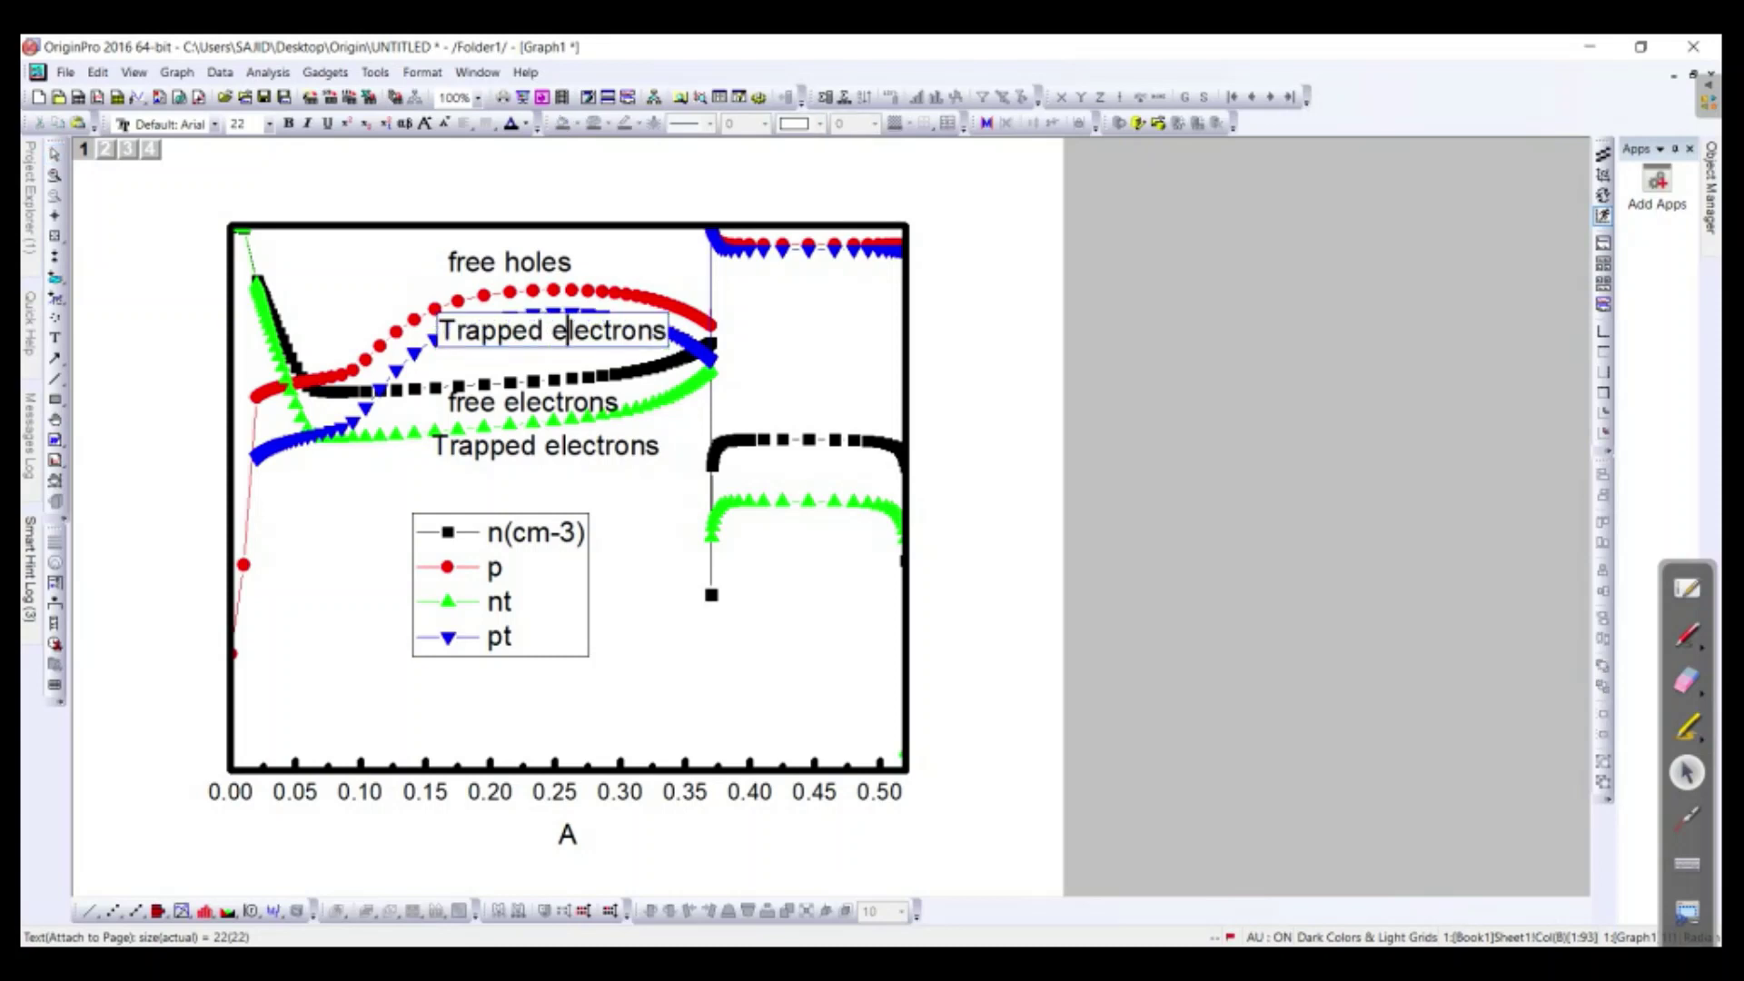
drag(550, 329, 667, 329)
text(holes)
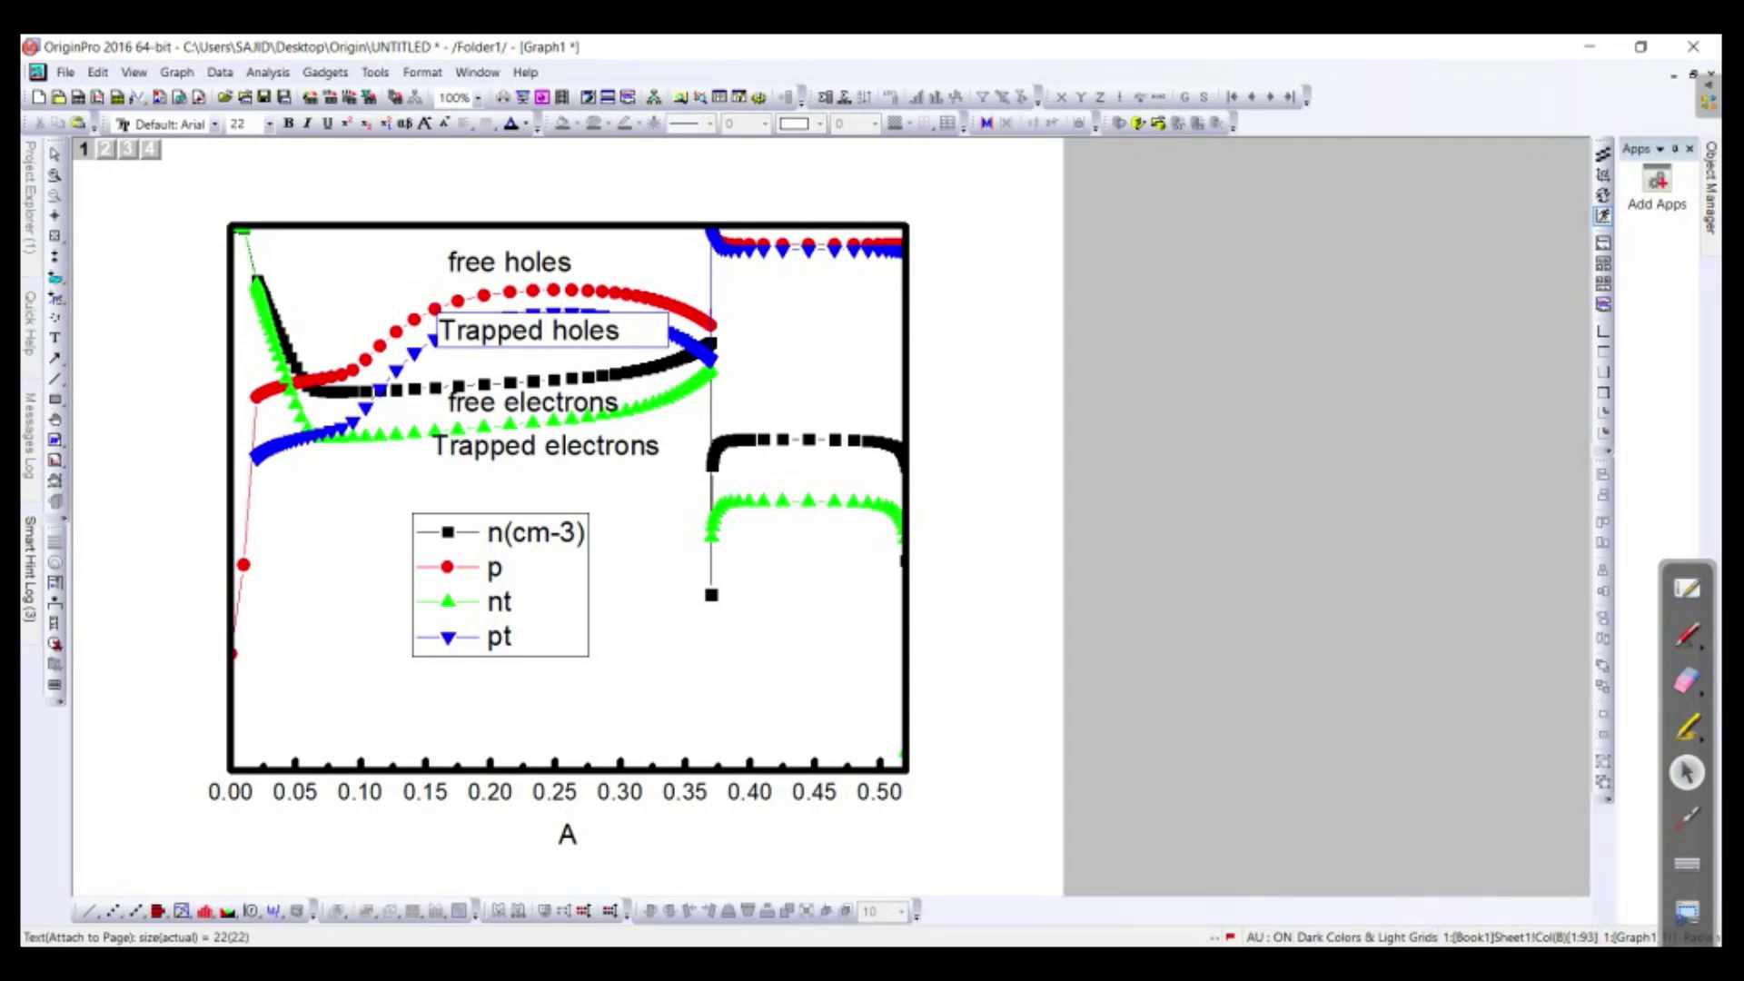
key(Escape)
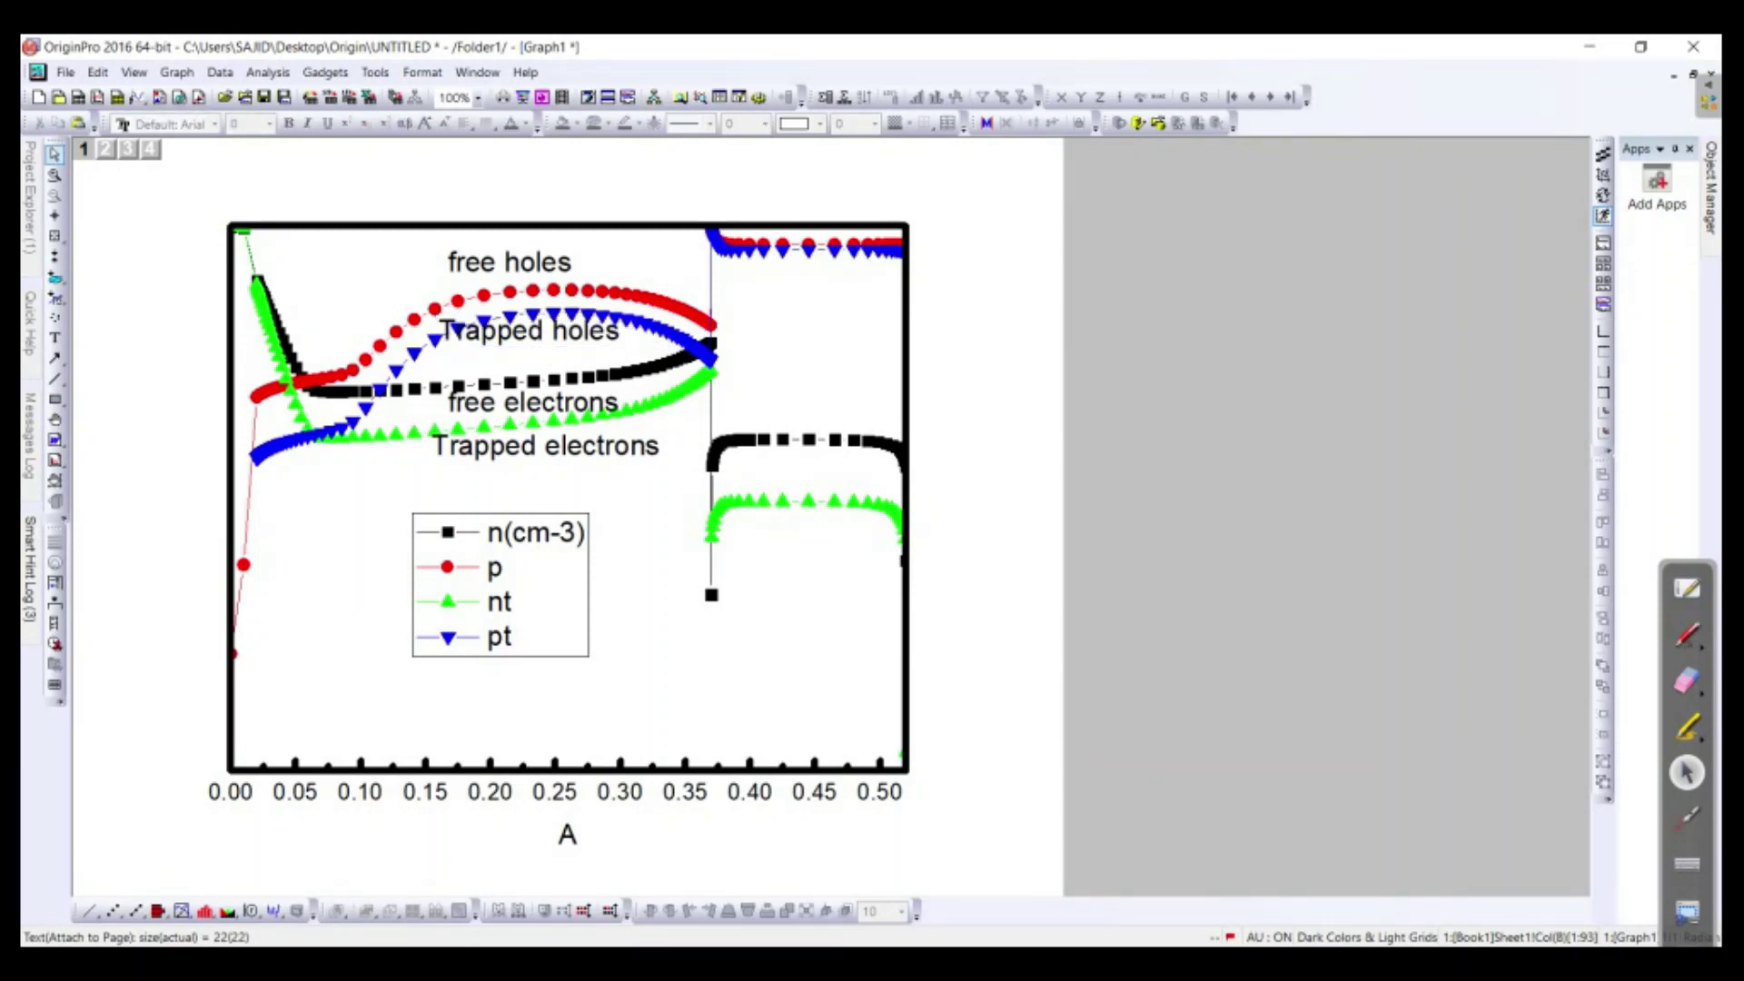
Step: Draw a near-vertical line across the full plot height and shift it to about 0.02 on the x axis
click(54, 379)
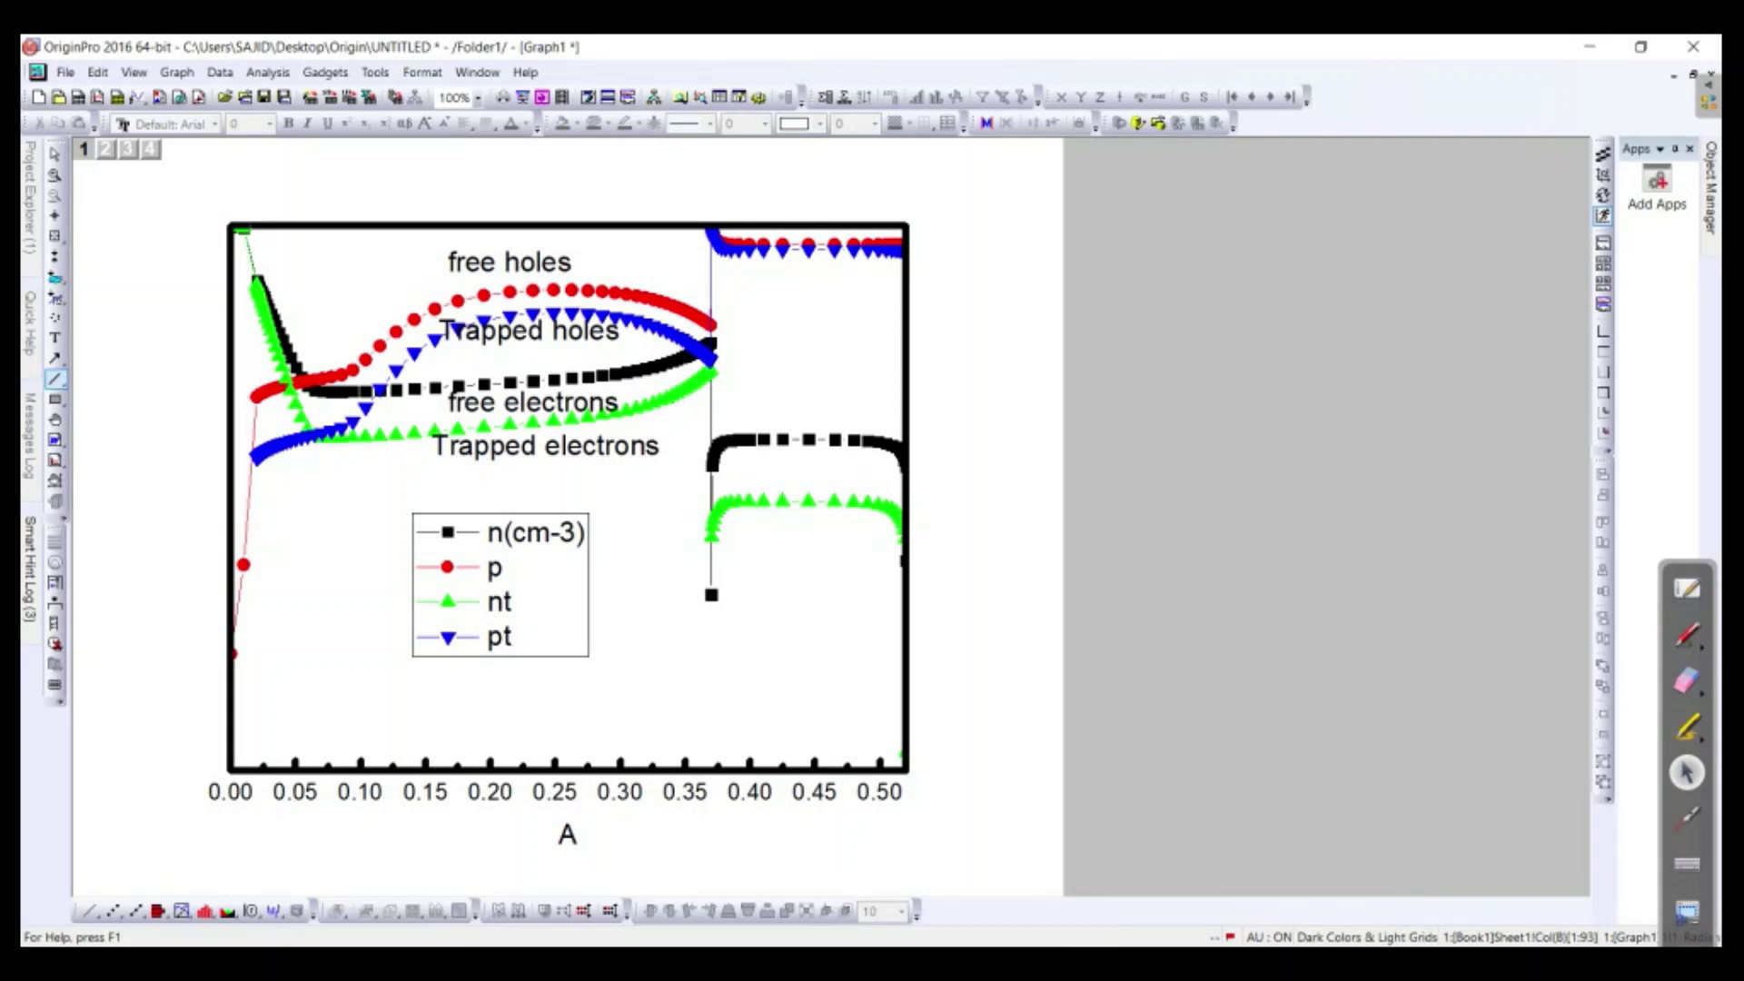
drag(249, 227, 263, 768)
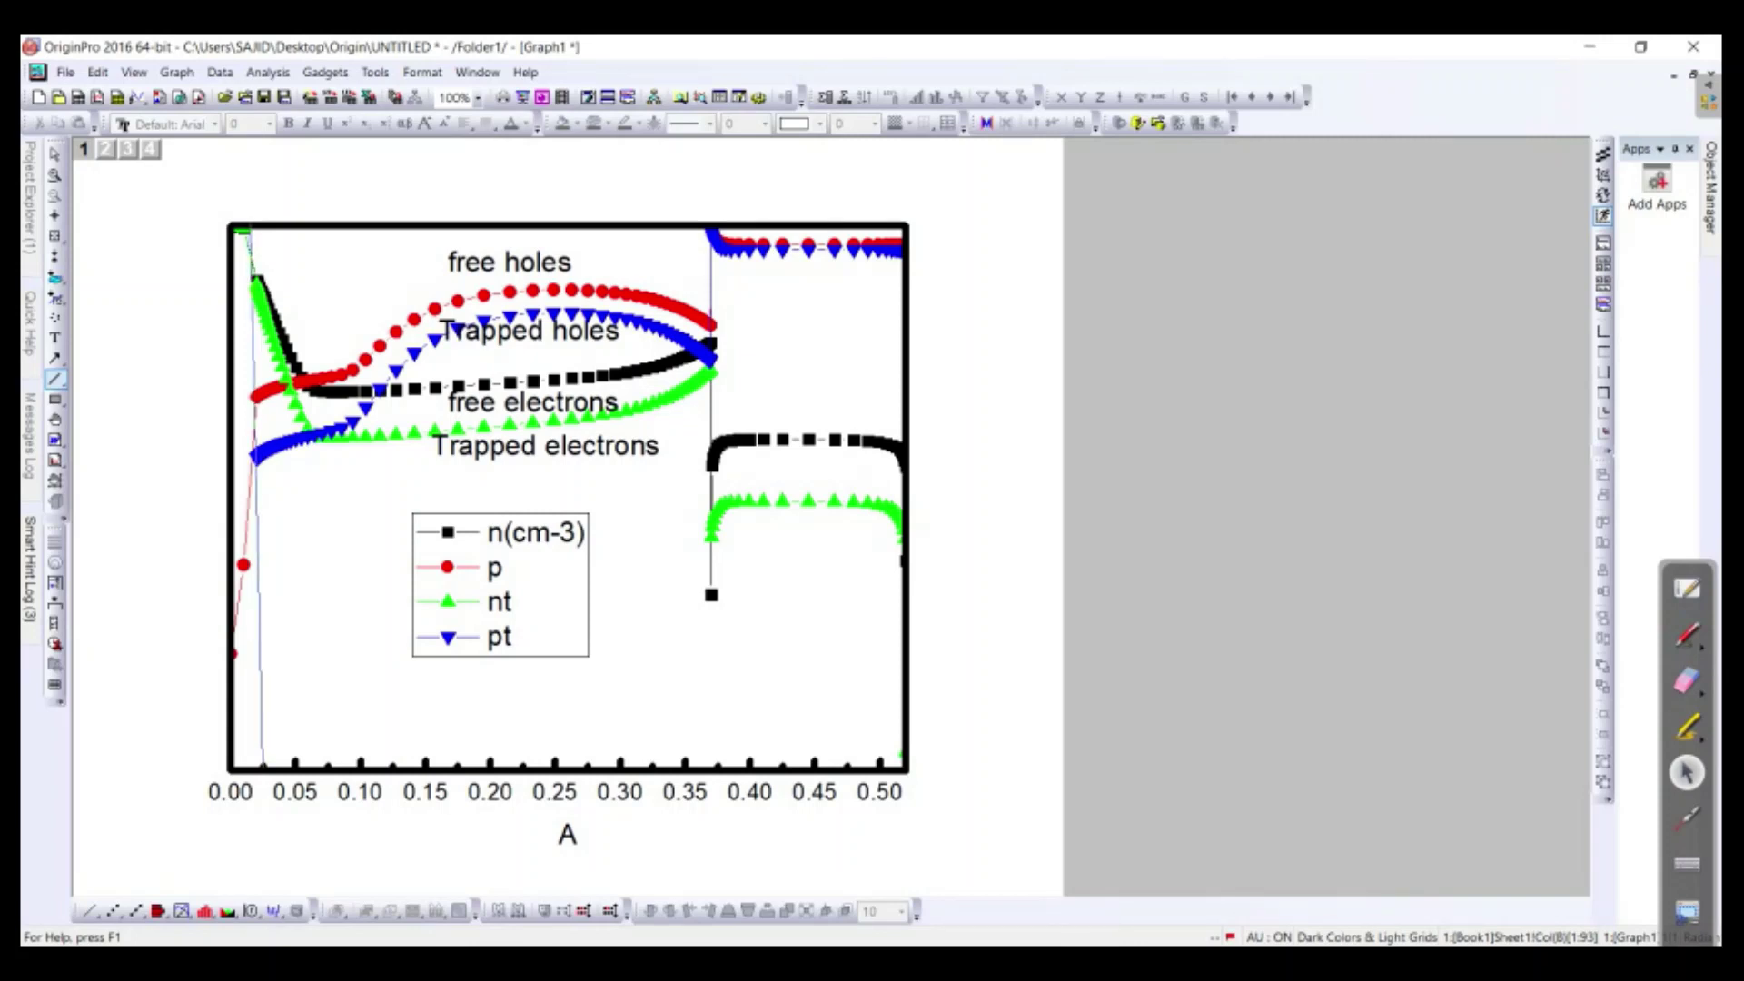
drag(263, 768, 253, 768)
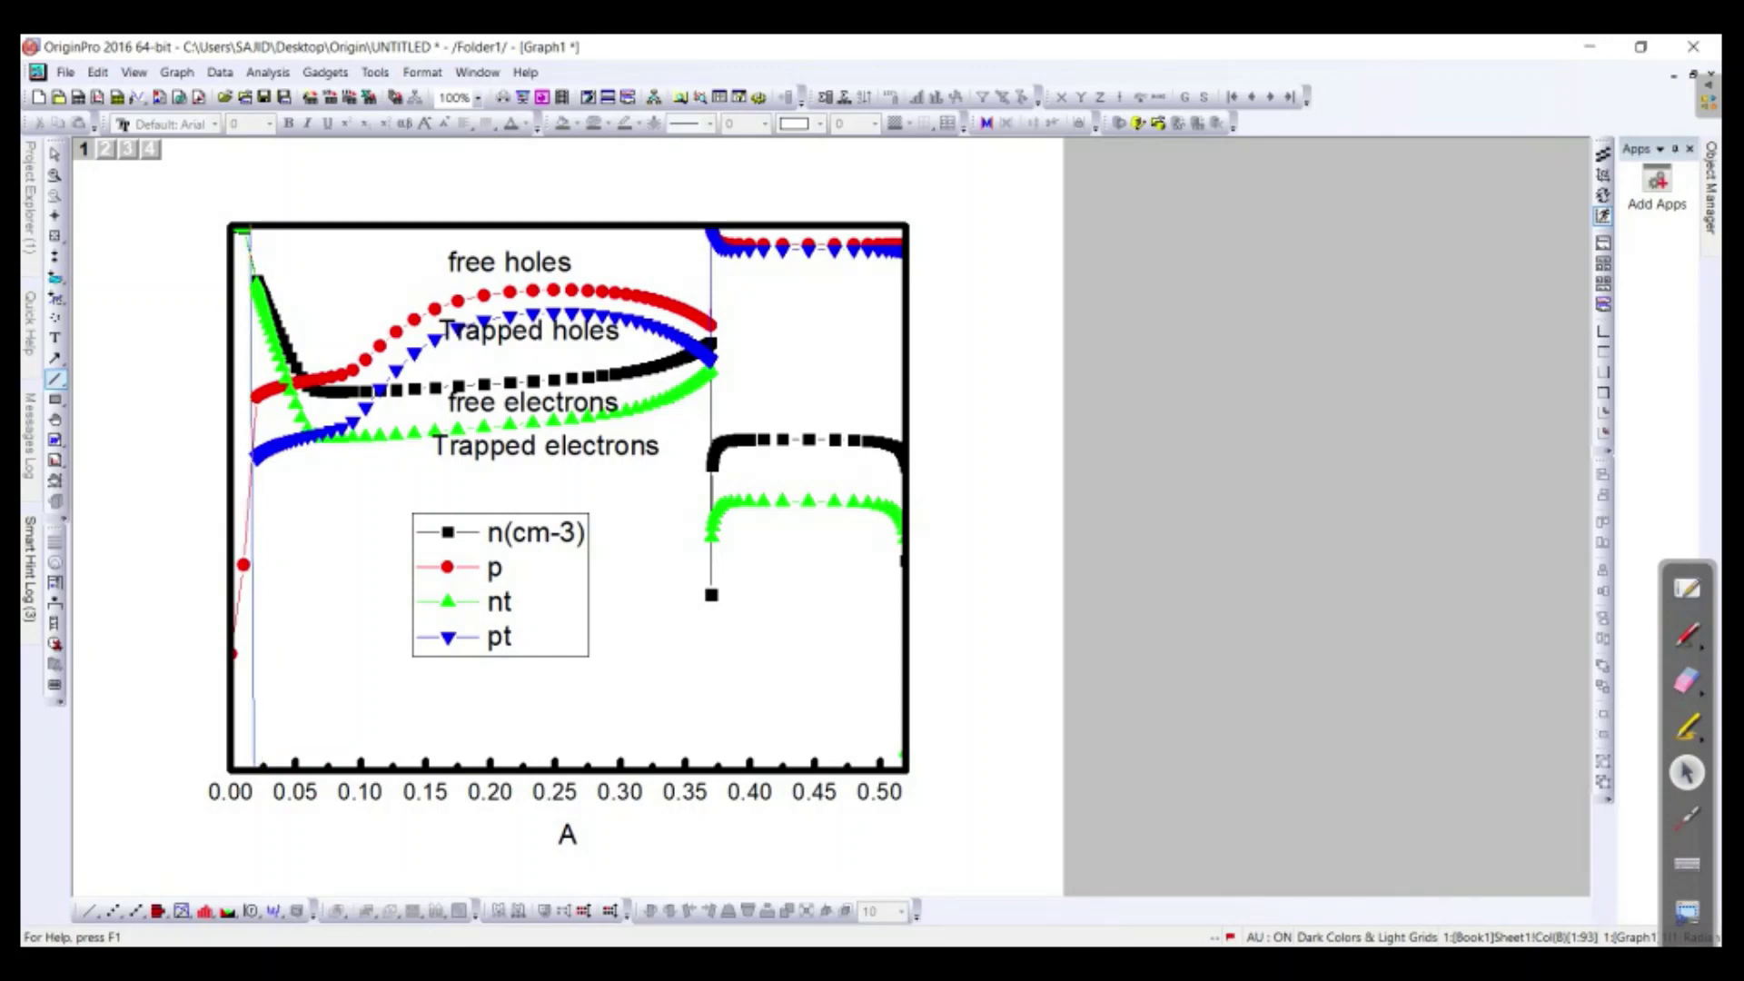
drag(253, 769, 254, 768)
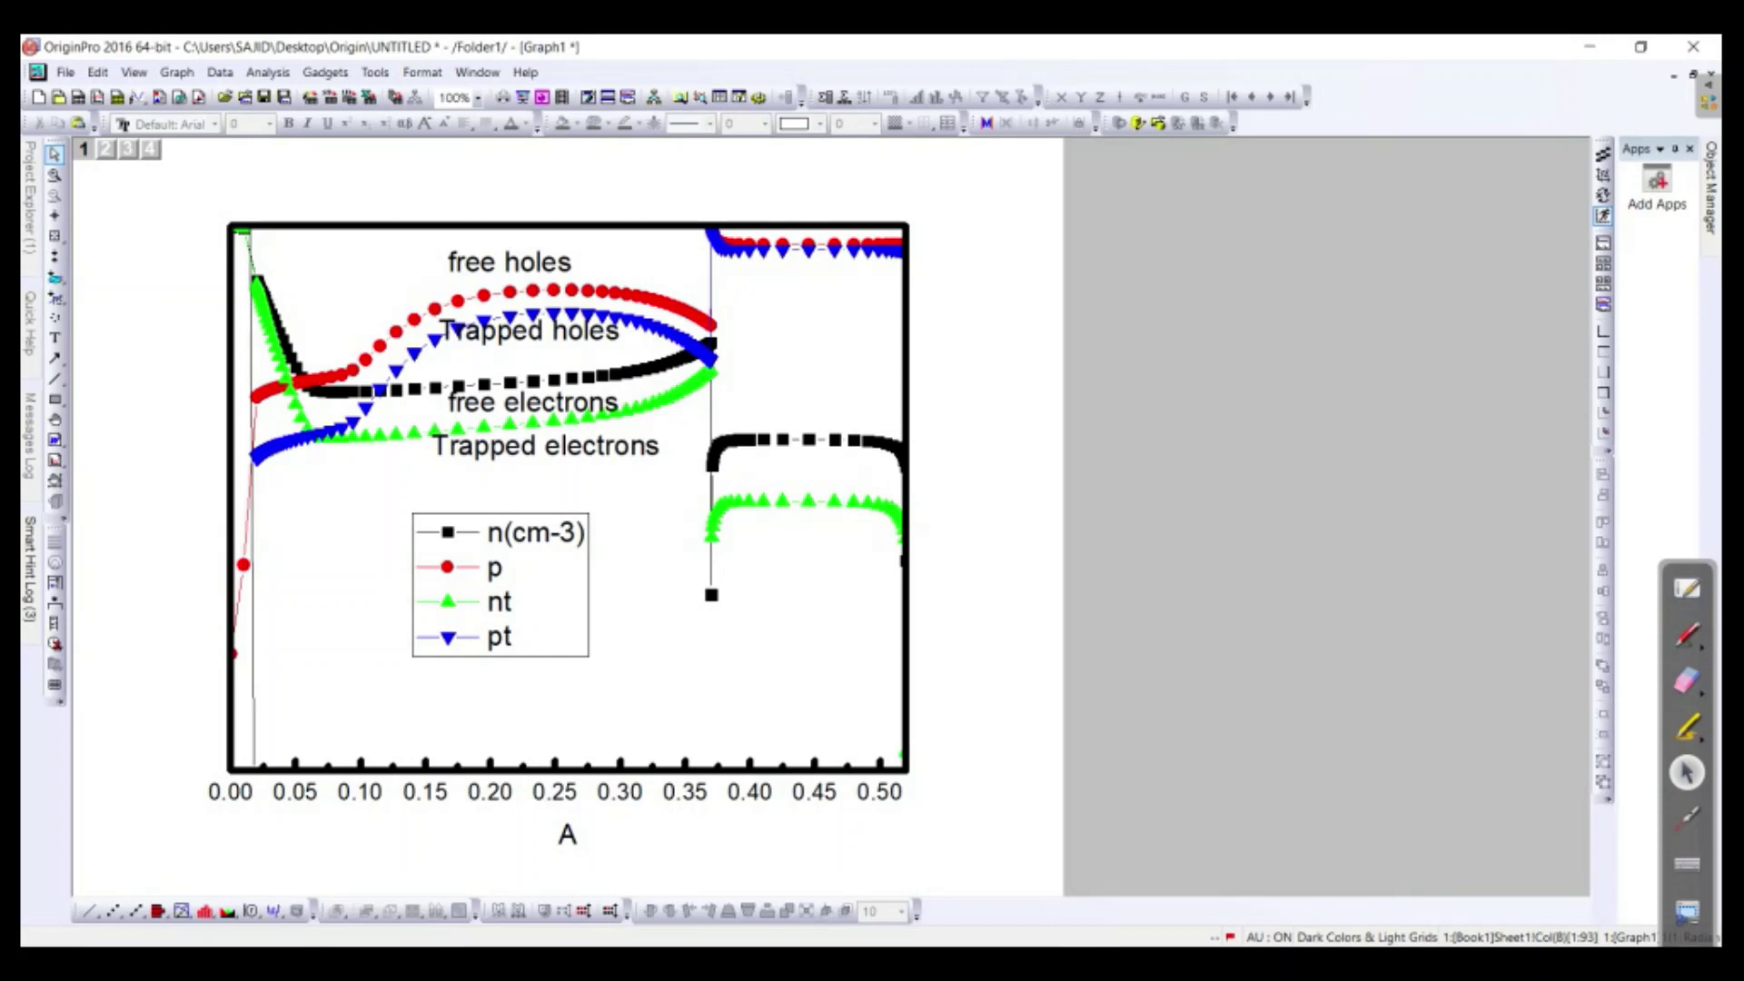
click(254, 581)
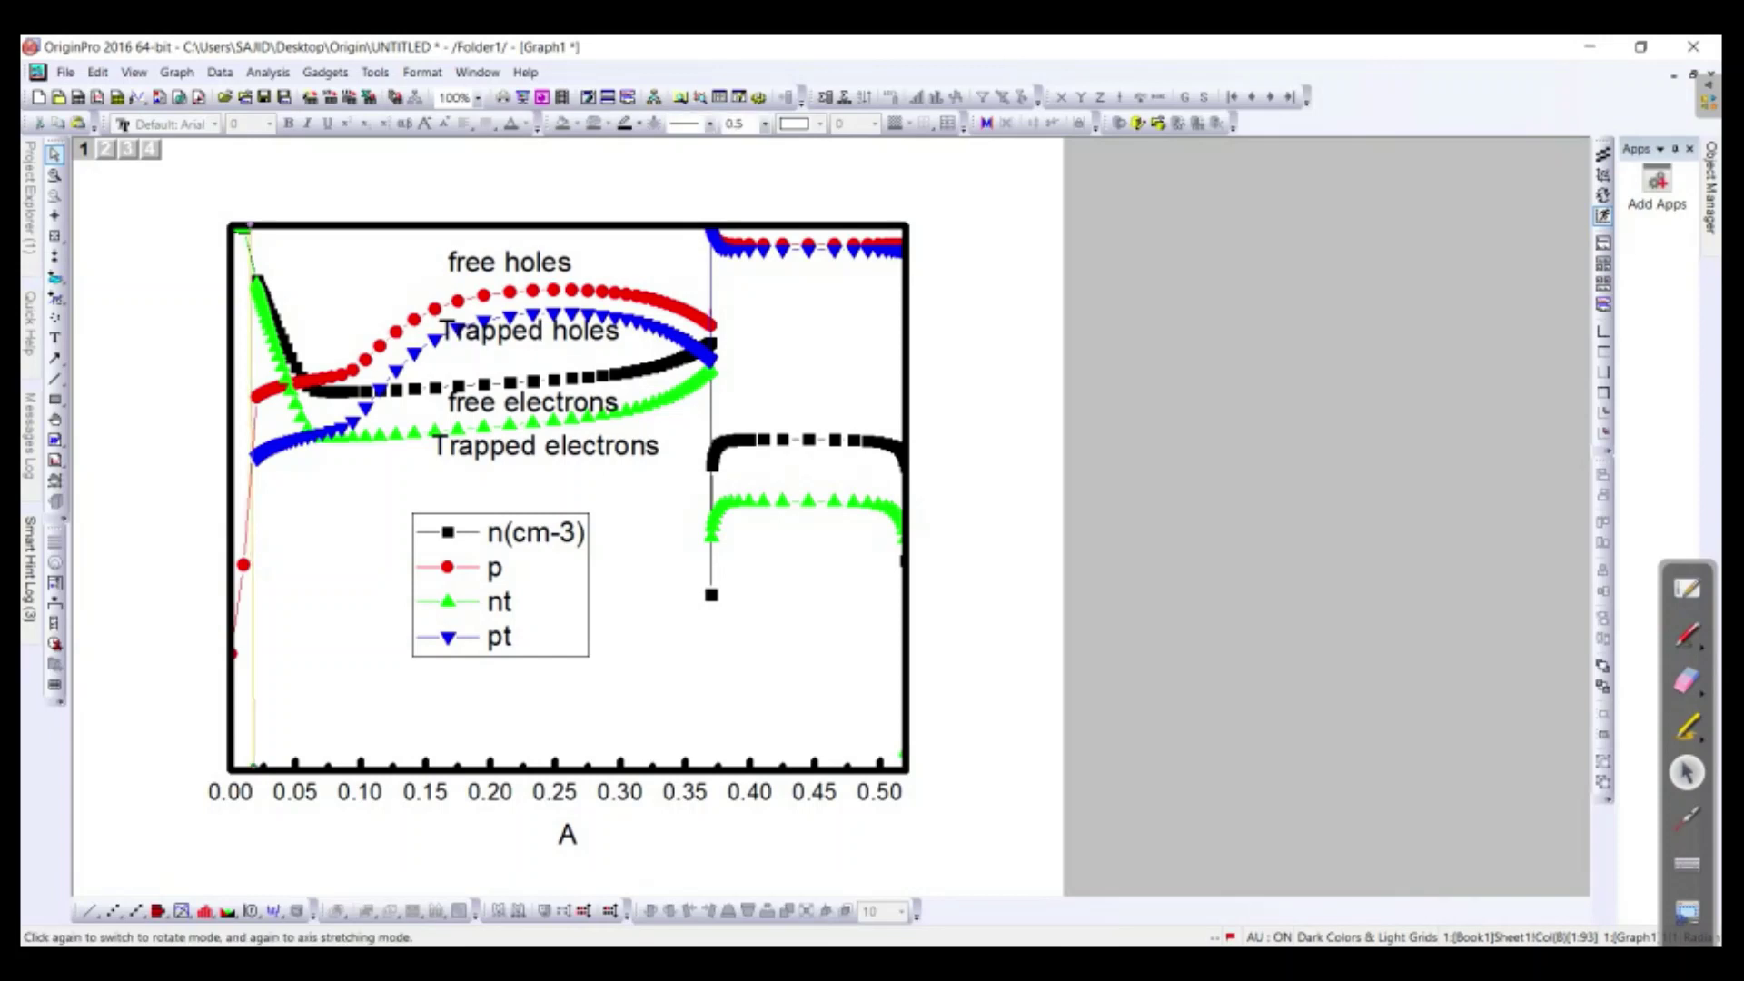
drag(254, 581, 257, 581)
key(Right)
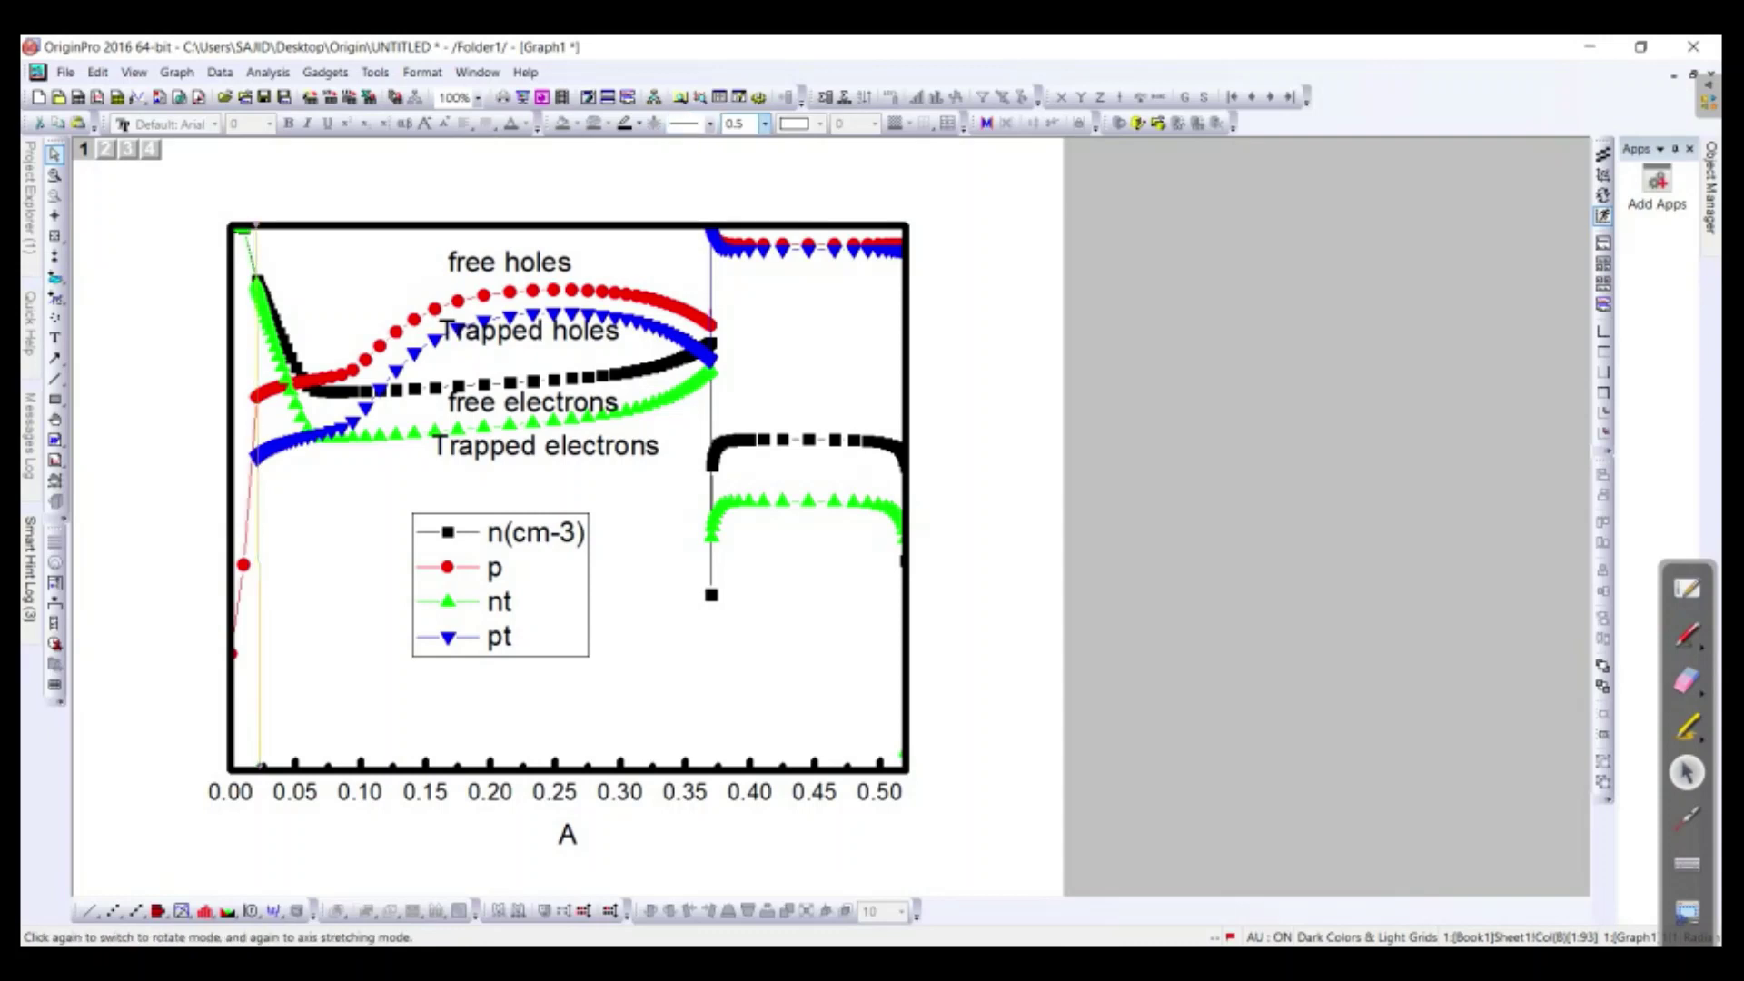
Step: Set the vertical line's thickness to 5 and its style to Short Dash
click(765, 123)
click(726, 263)
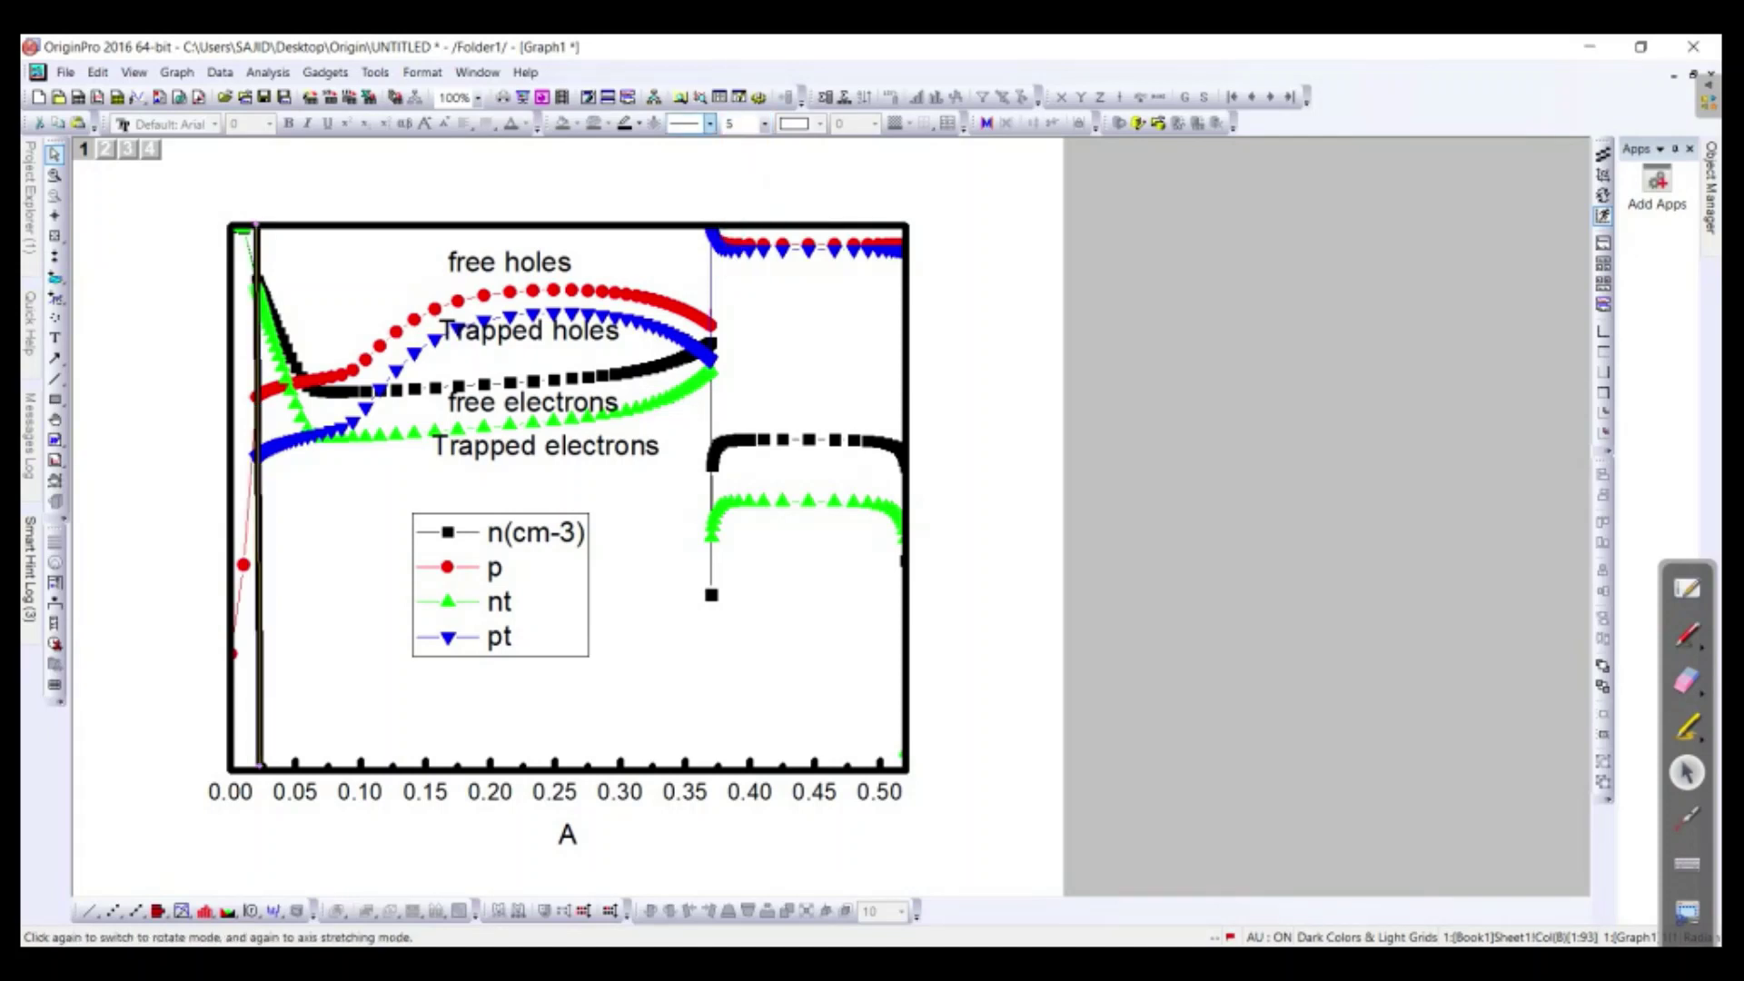
click(709, 123)
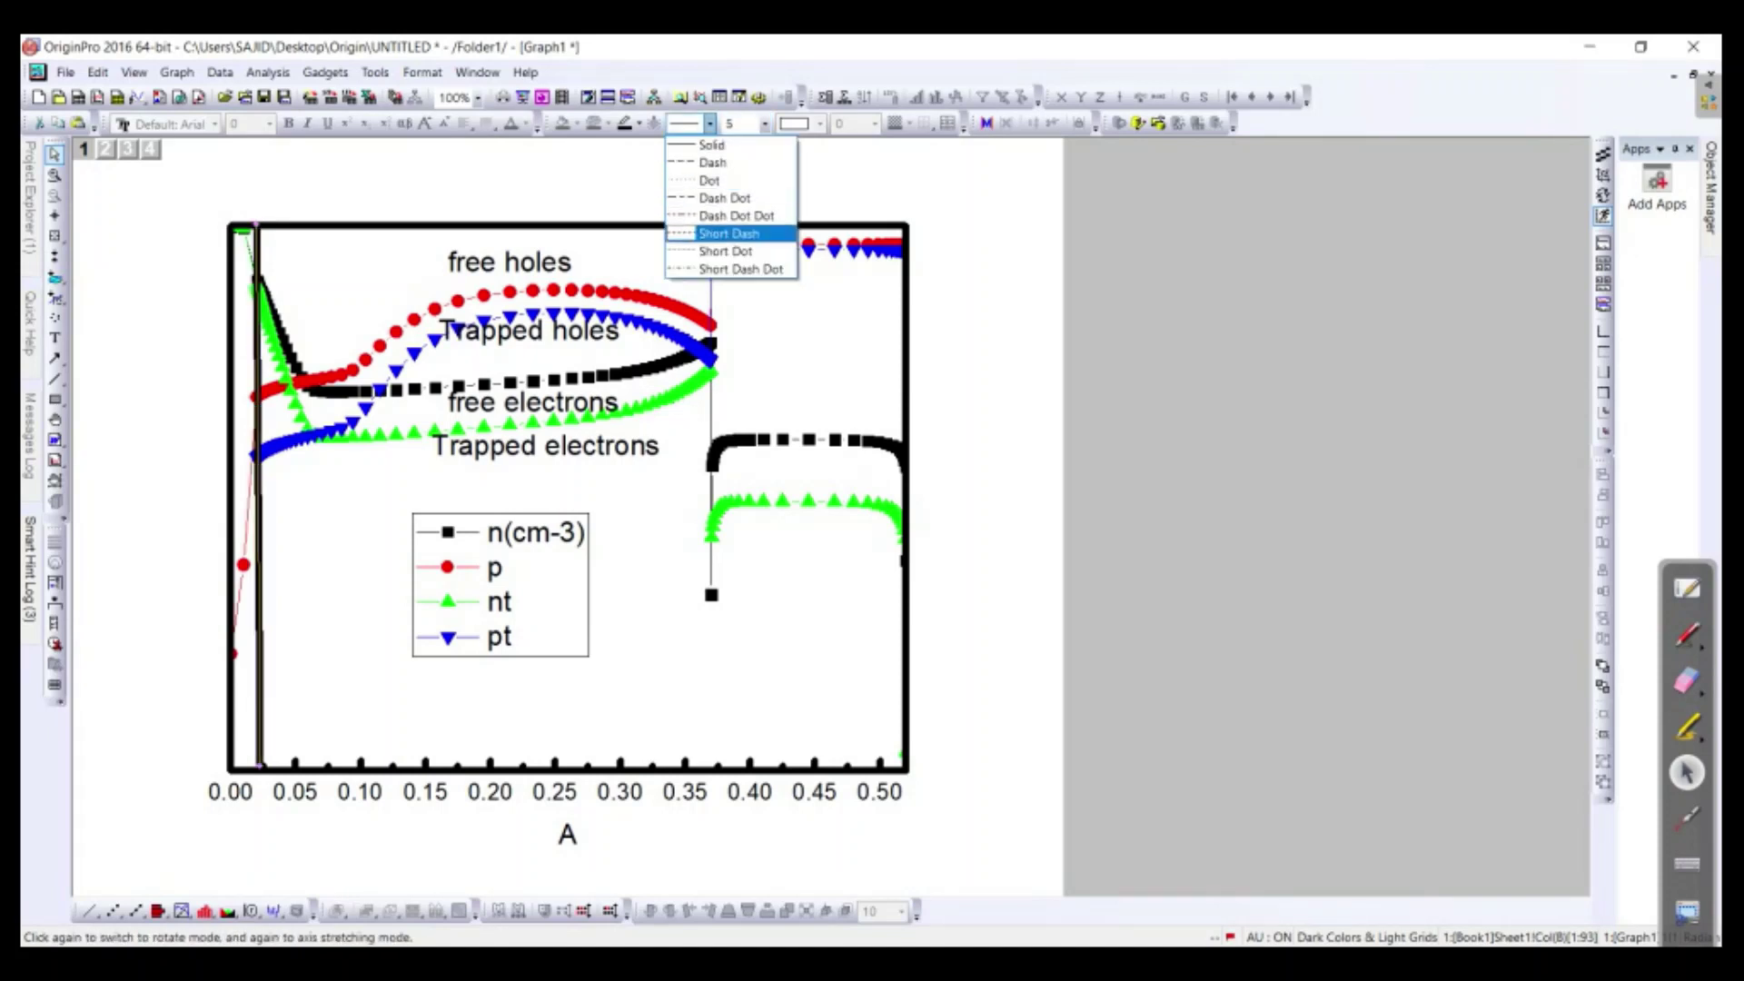
click(729, 234)
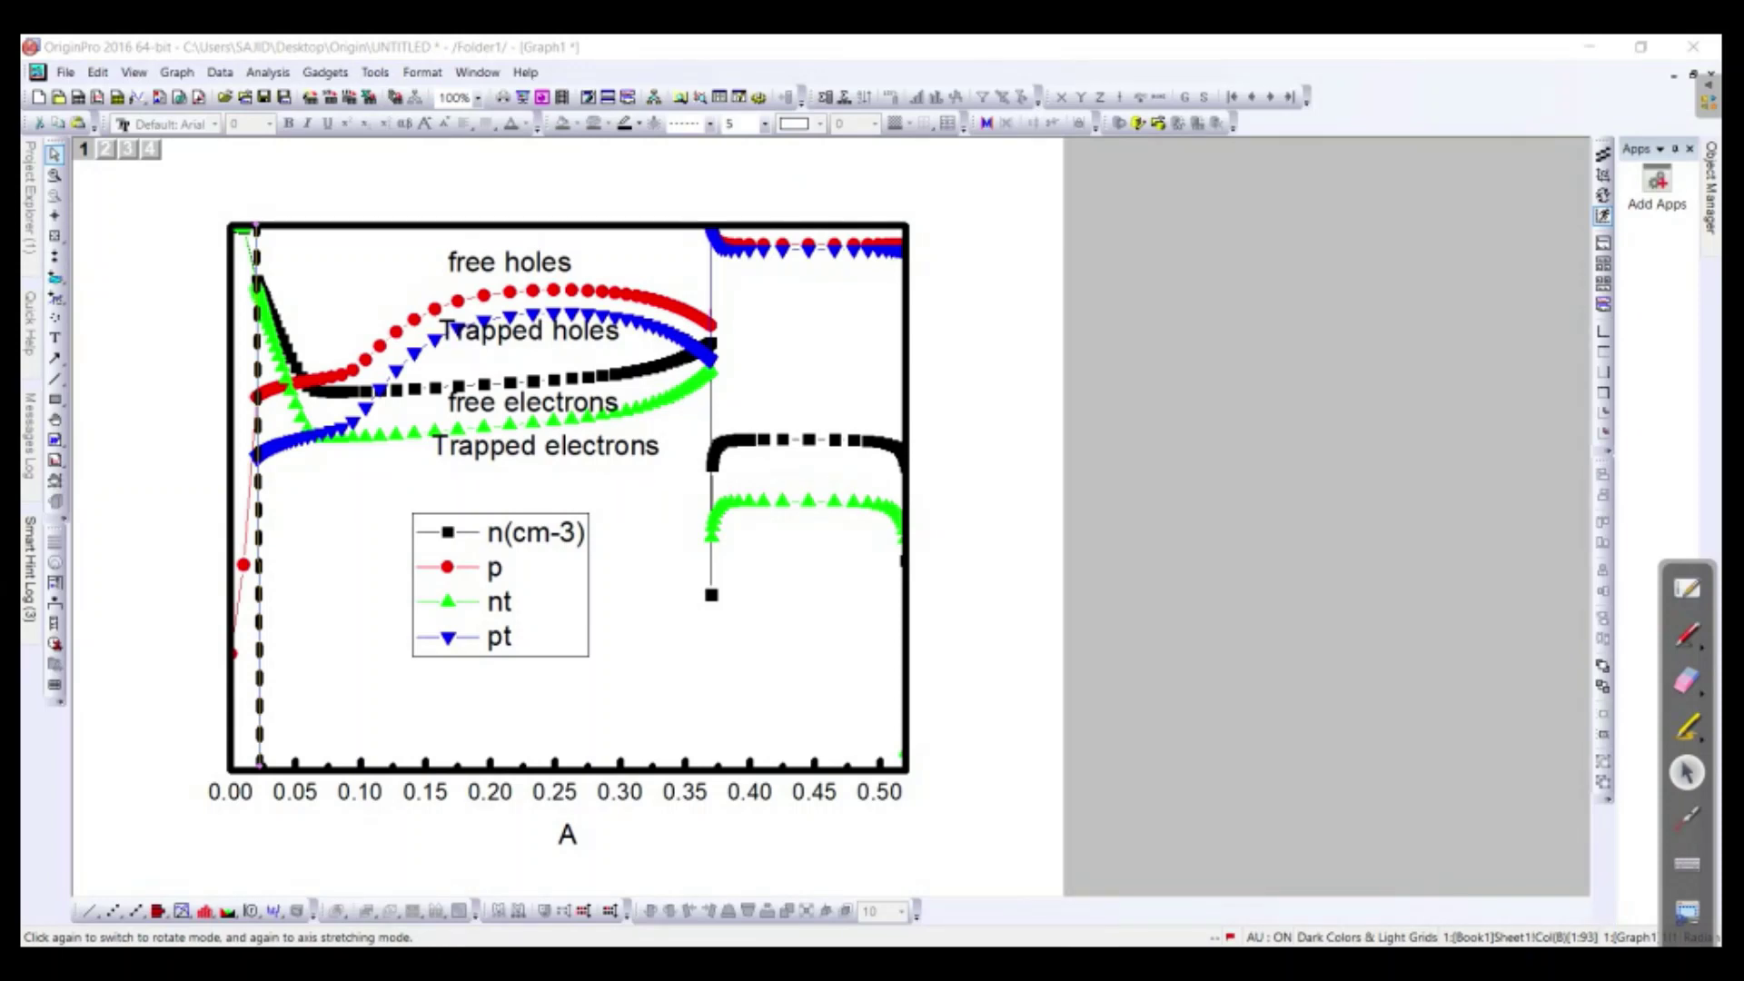
Step: Add a text label "ETL" and place it above the frame over the narrow region before the dashed line
right_click(264, 177)
click(327, 210)
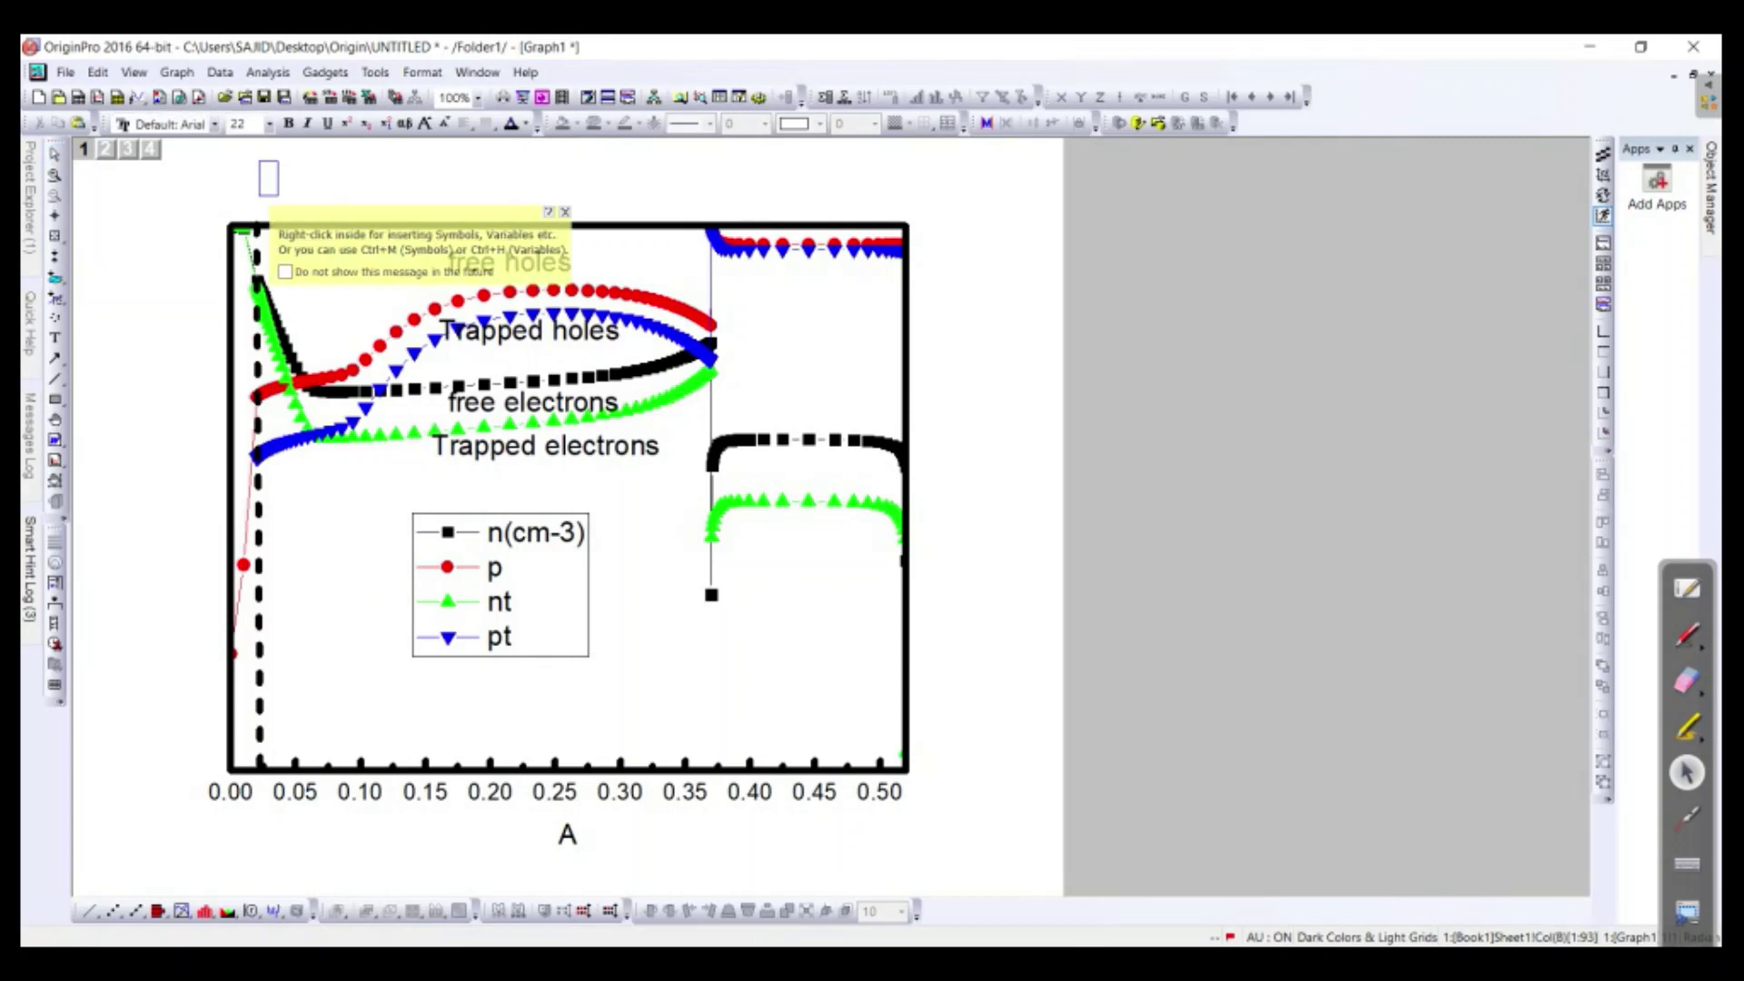
text(ETL)
click(381, 182)
click(294, 179)
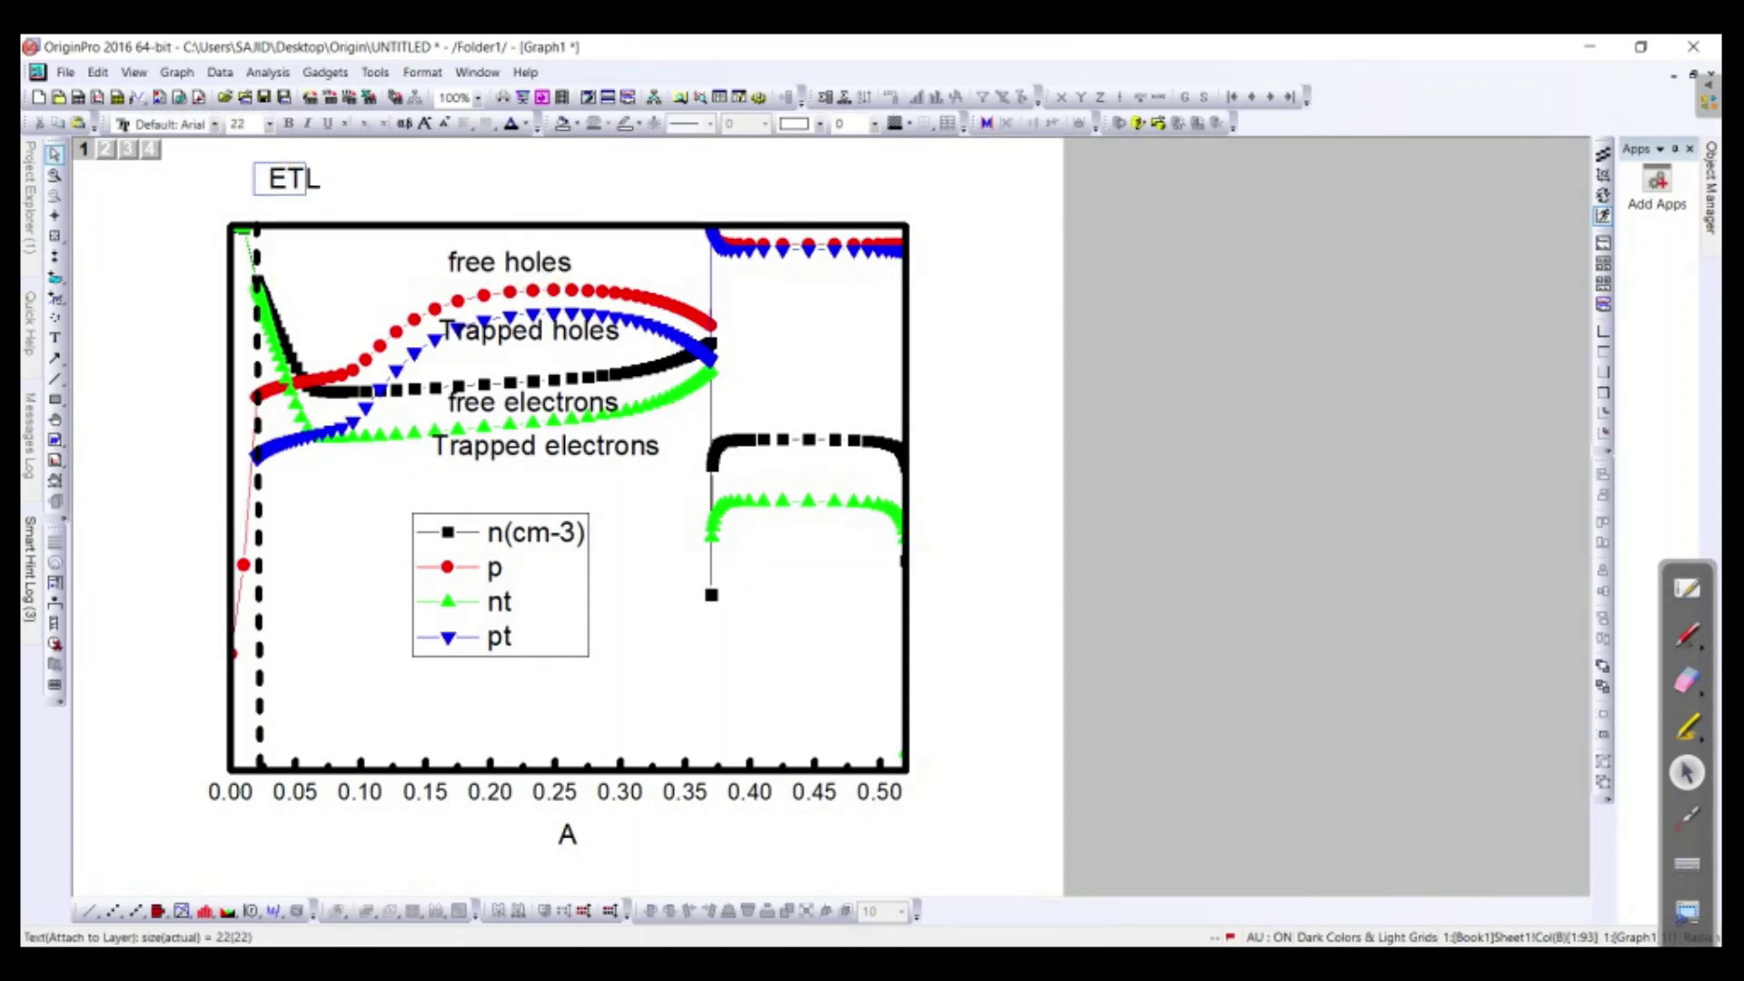
drag(294, 179, 245, 198)
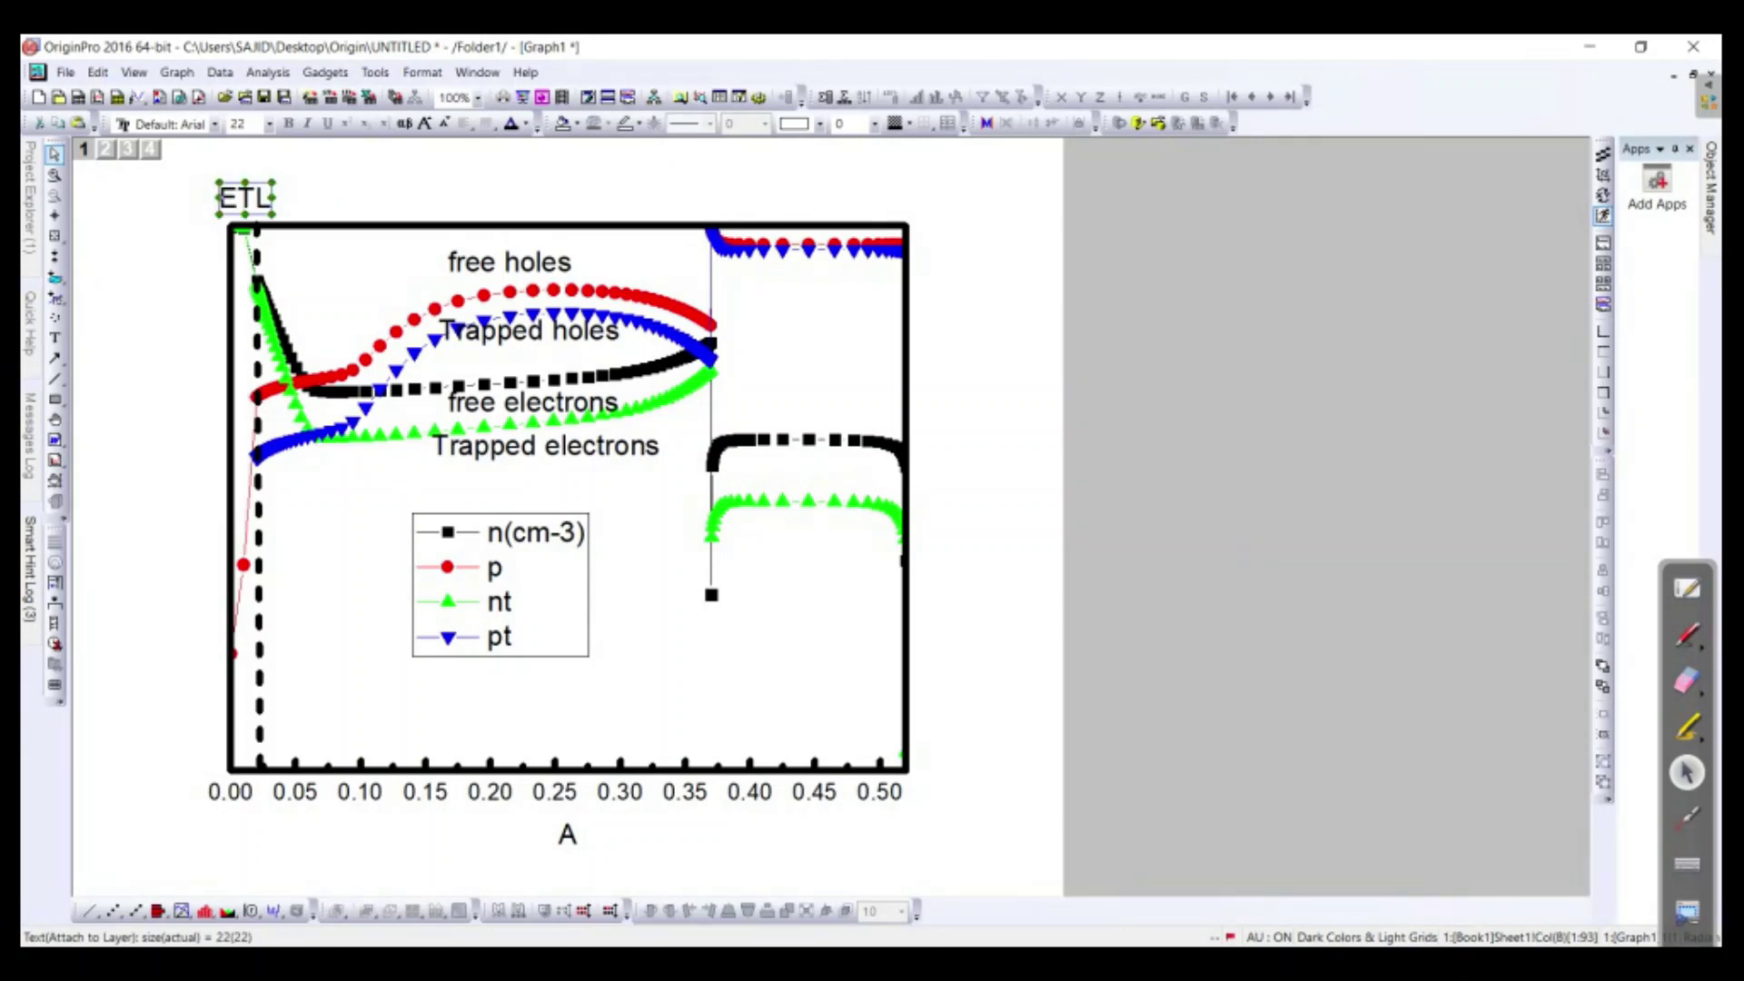
Step: Duplicate the "ETL" label, change the copy's text to "Perovskite layer" and centre it above the plot's wide middle region
key(ctrl+v)
drag(331, 184, 485, 196)
double_click(477, 196)
click(526, 197)
double_click(495, 196)
drag(458, 196, 514, 196)
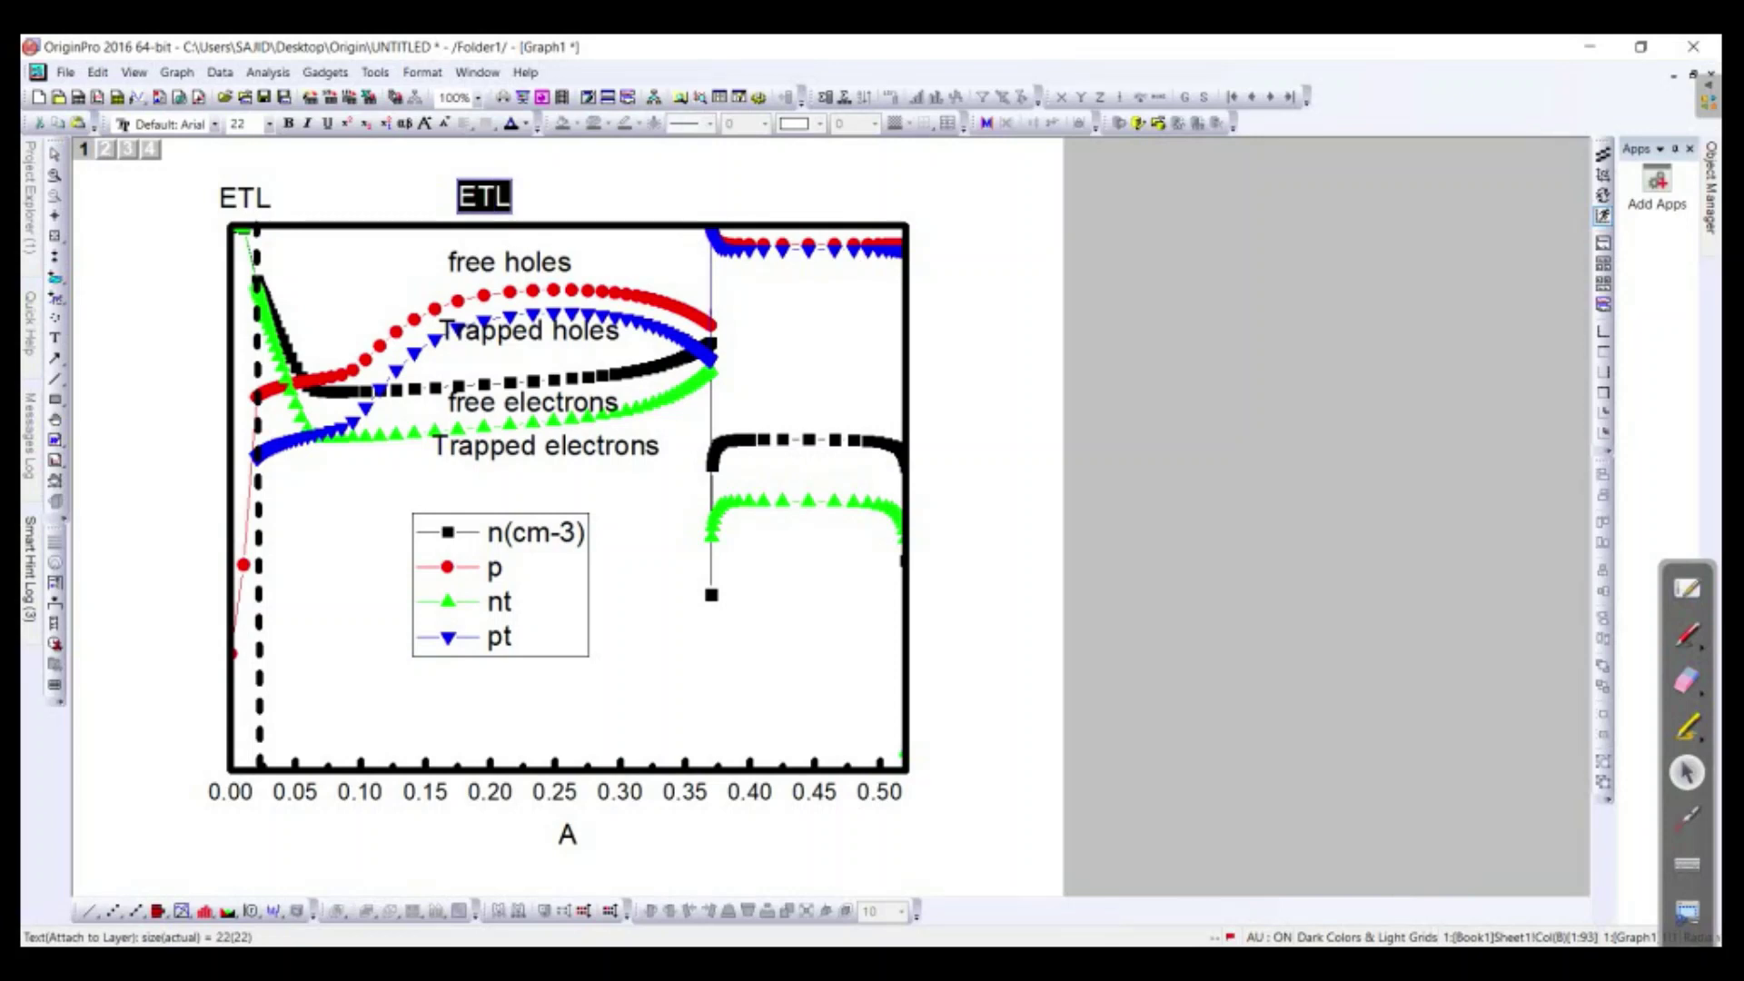
text(Perovs)
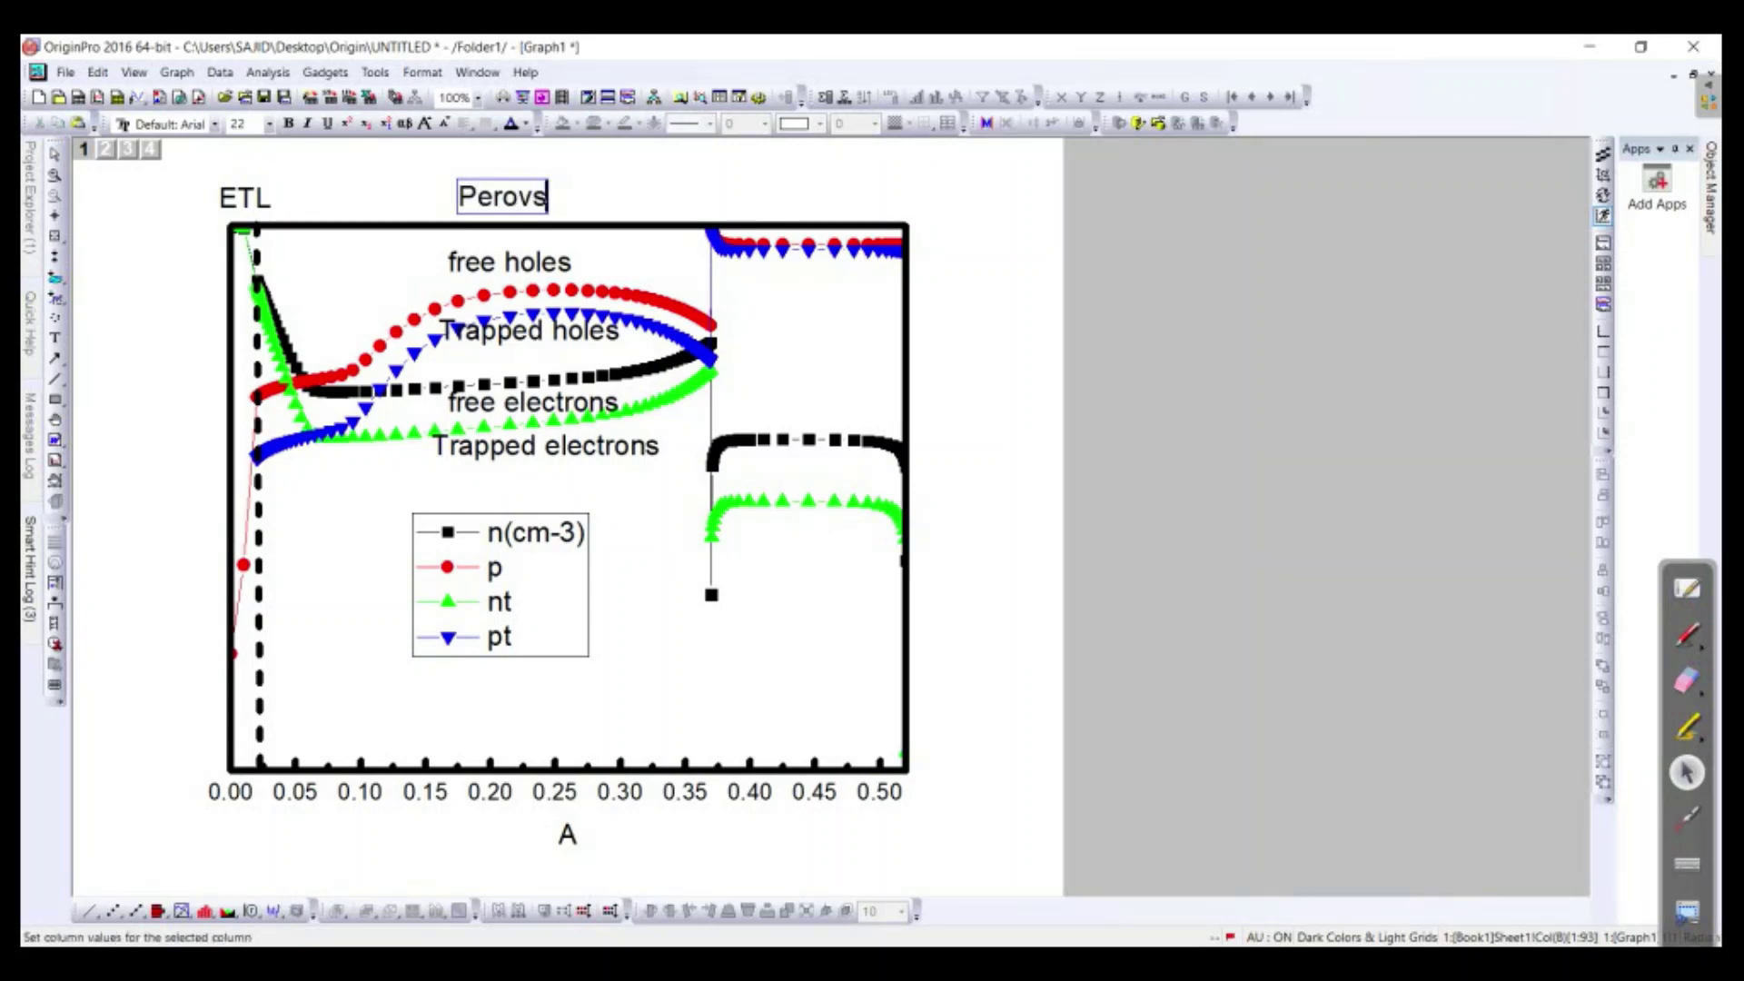
text(kite)
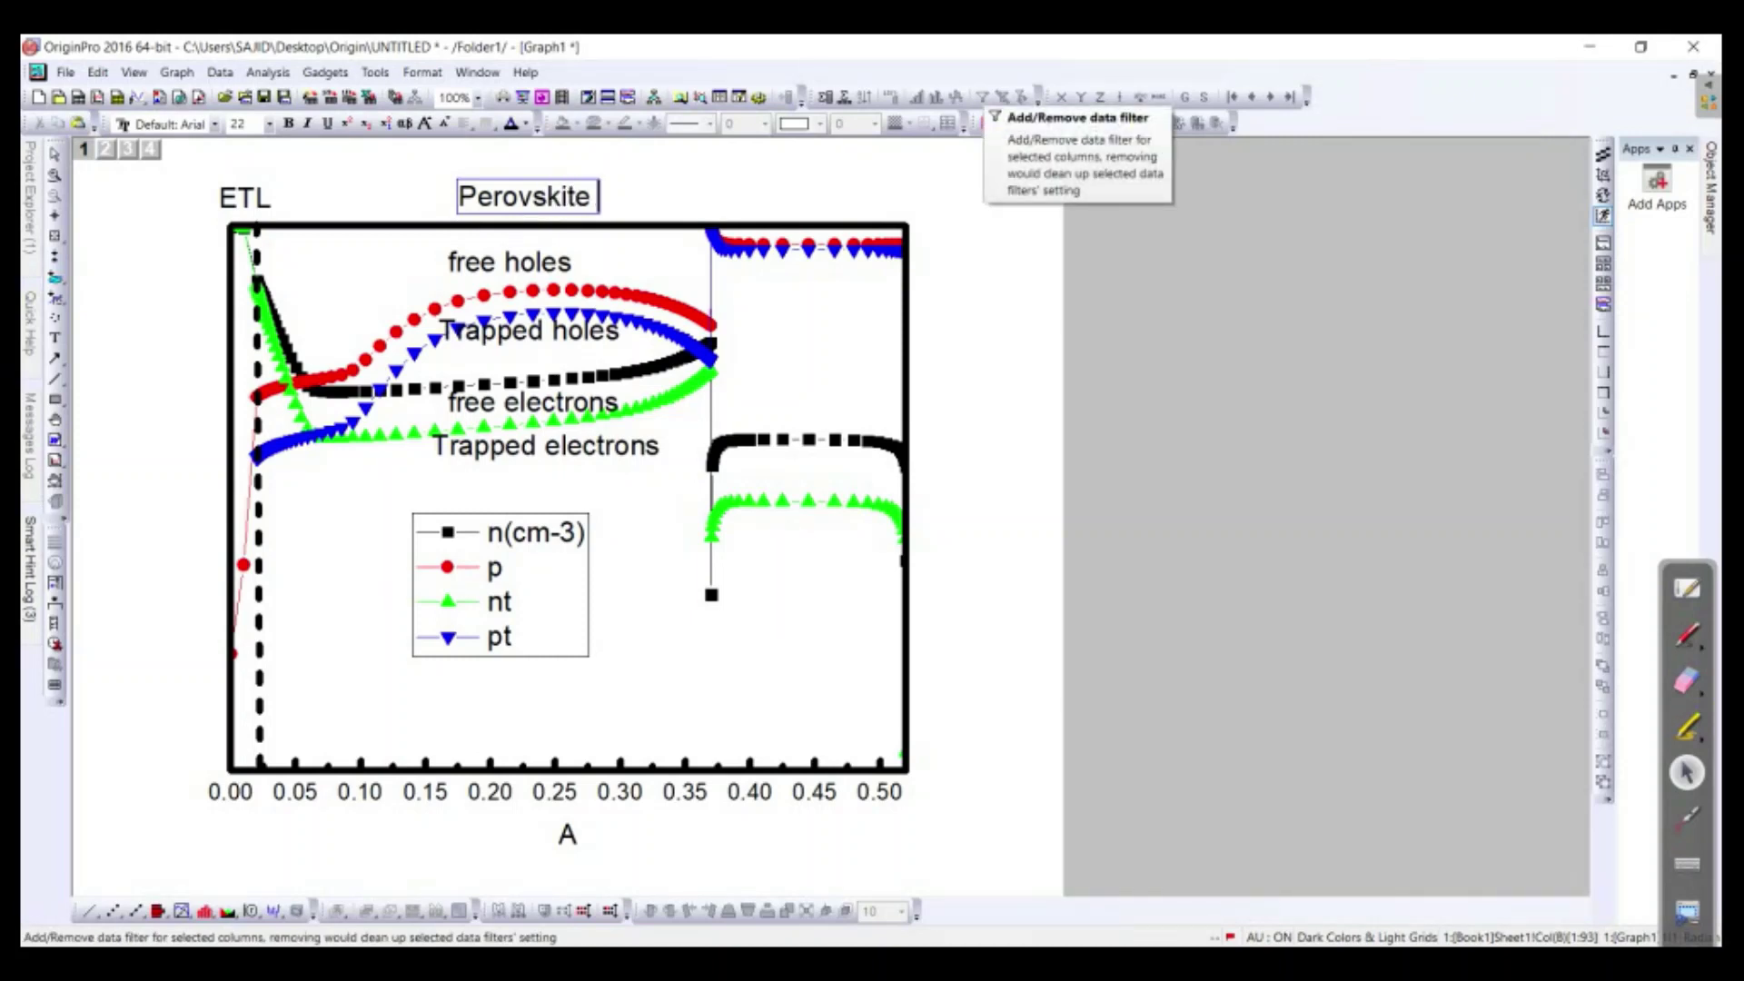
text( layer)
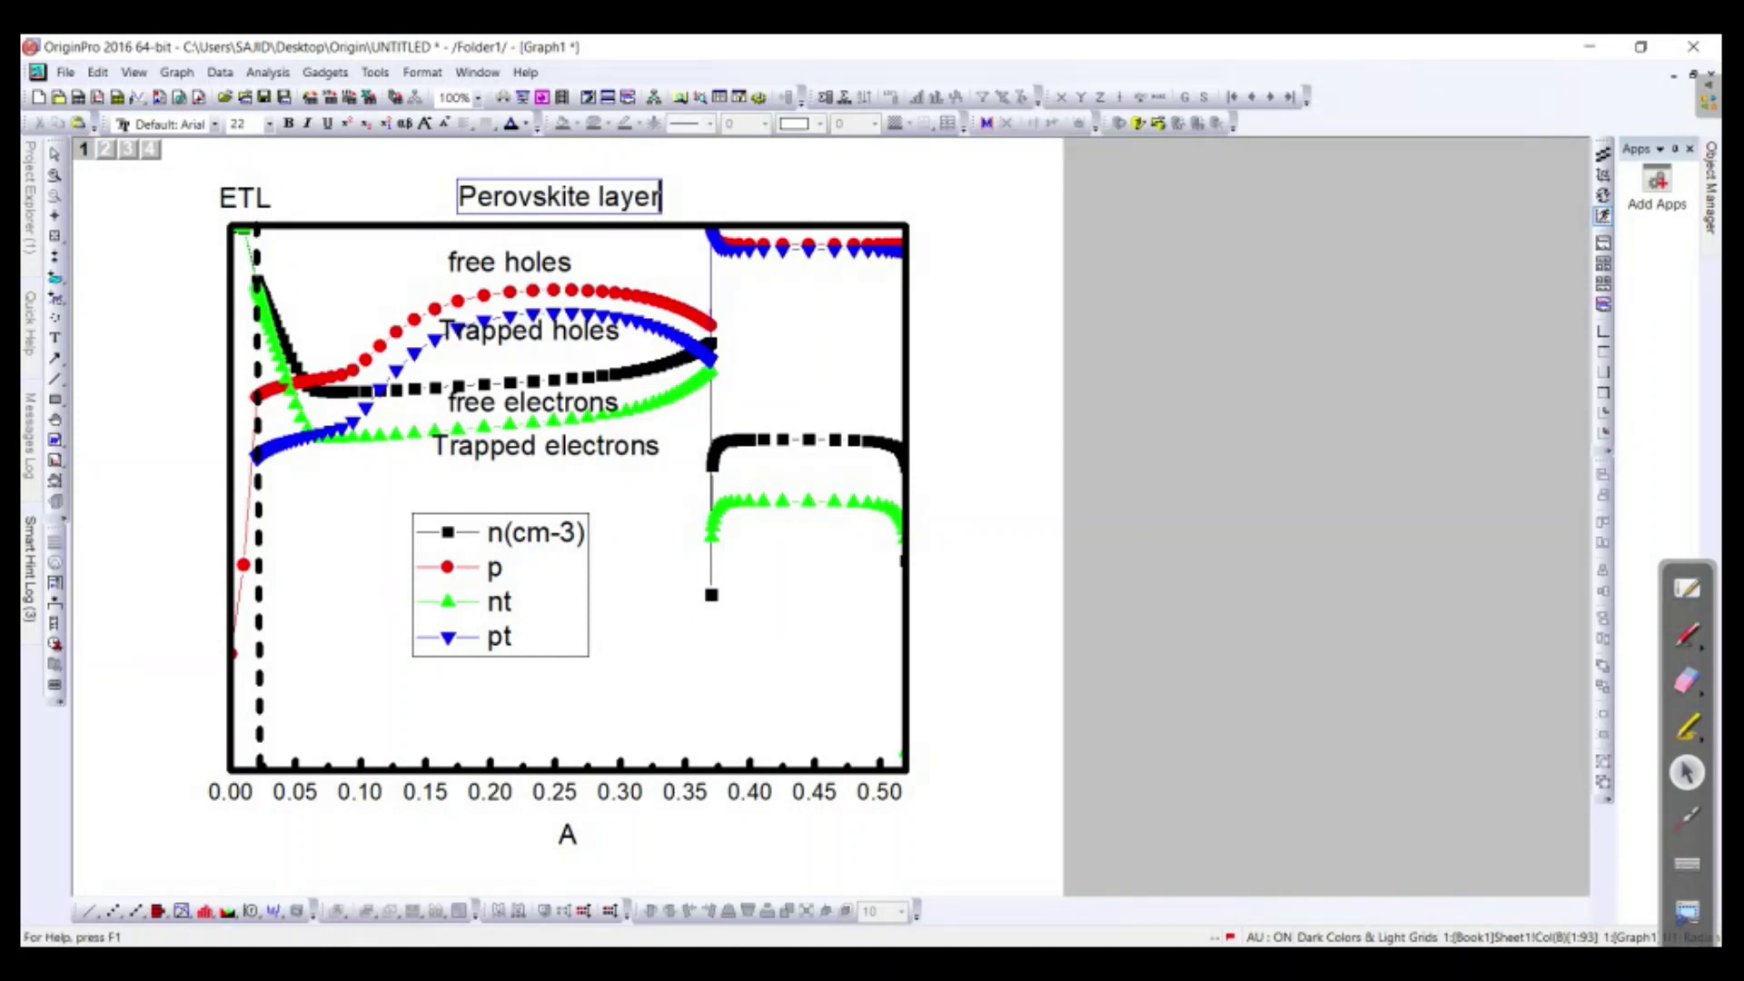
click(709, 186)
drag(558, 197, 531, 200)
Step: Duplicate the vertical dashed line and place the copy at about 0.37 on the x axis
click(259, 277)
key(ctrl+c)
key(ctrl+v)
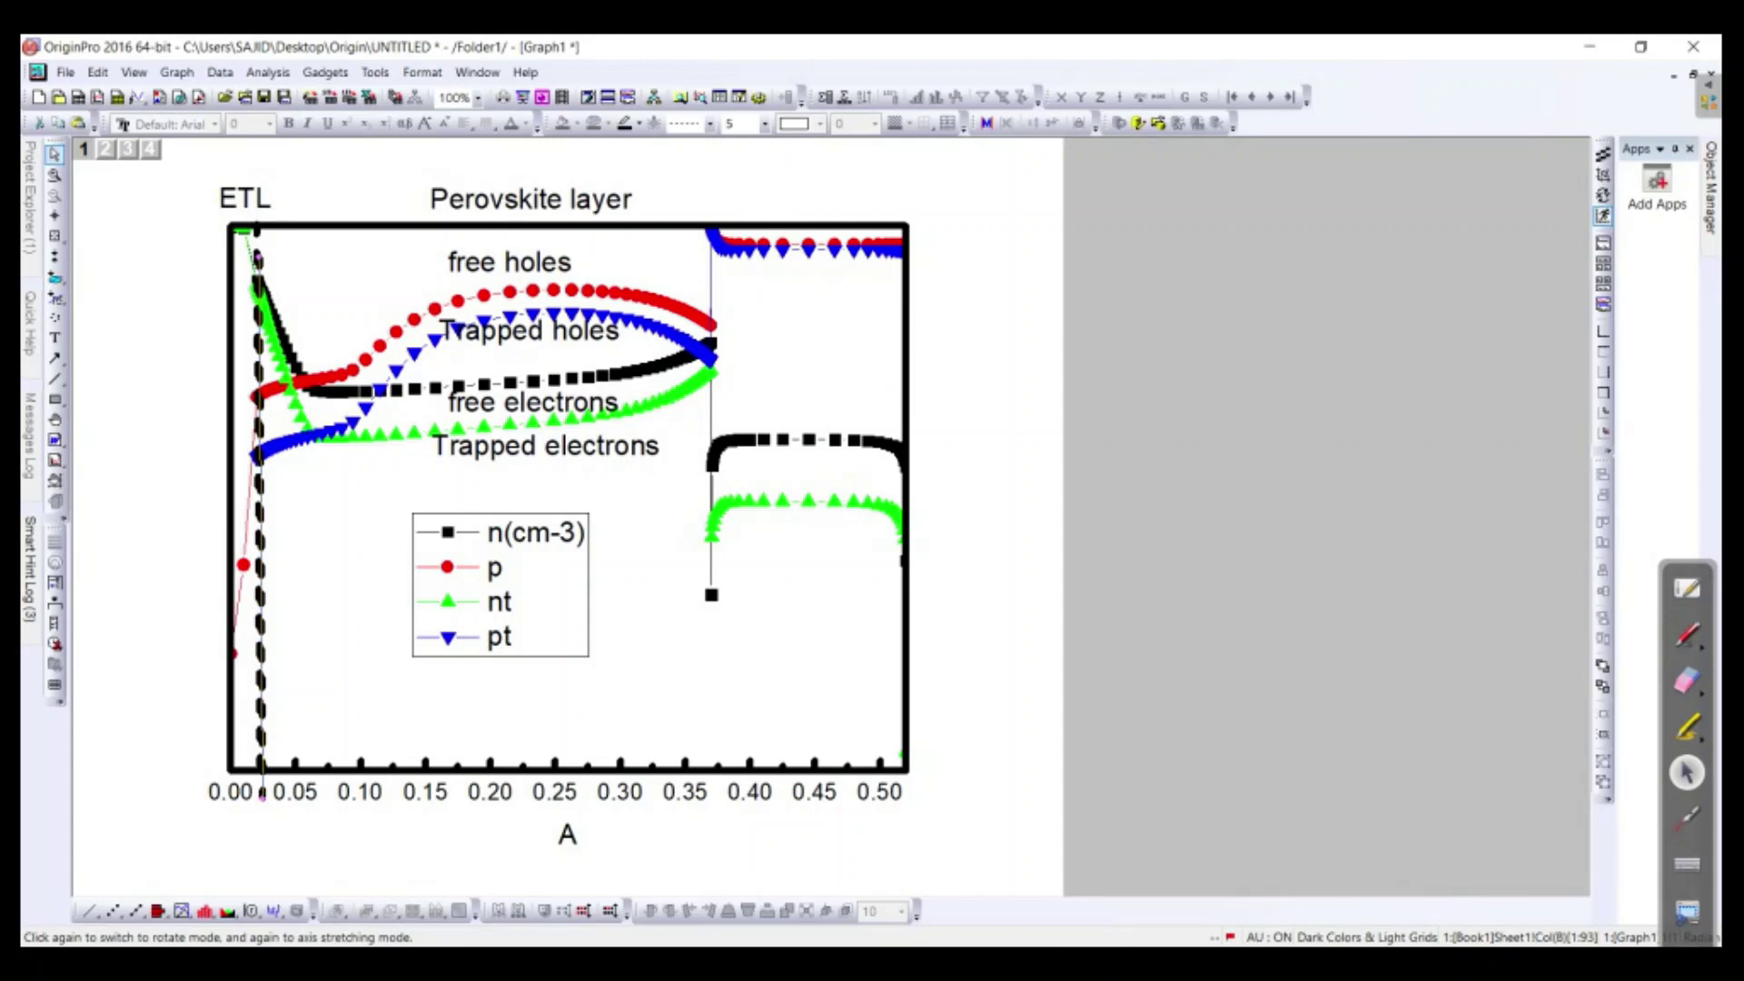
drag(260, 527, 718, 499)
drag(717, 277, 714, 277)
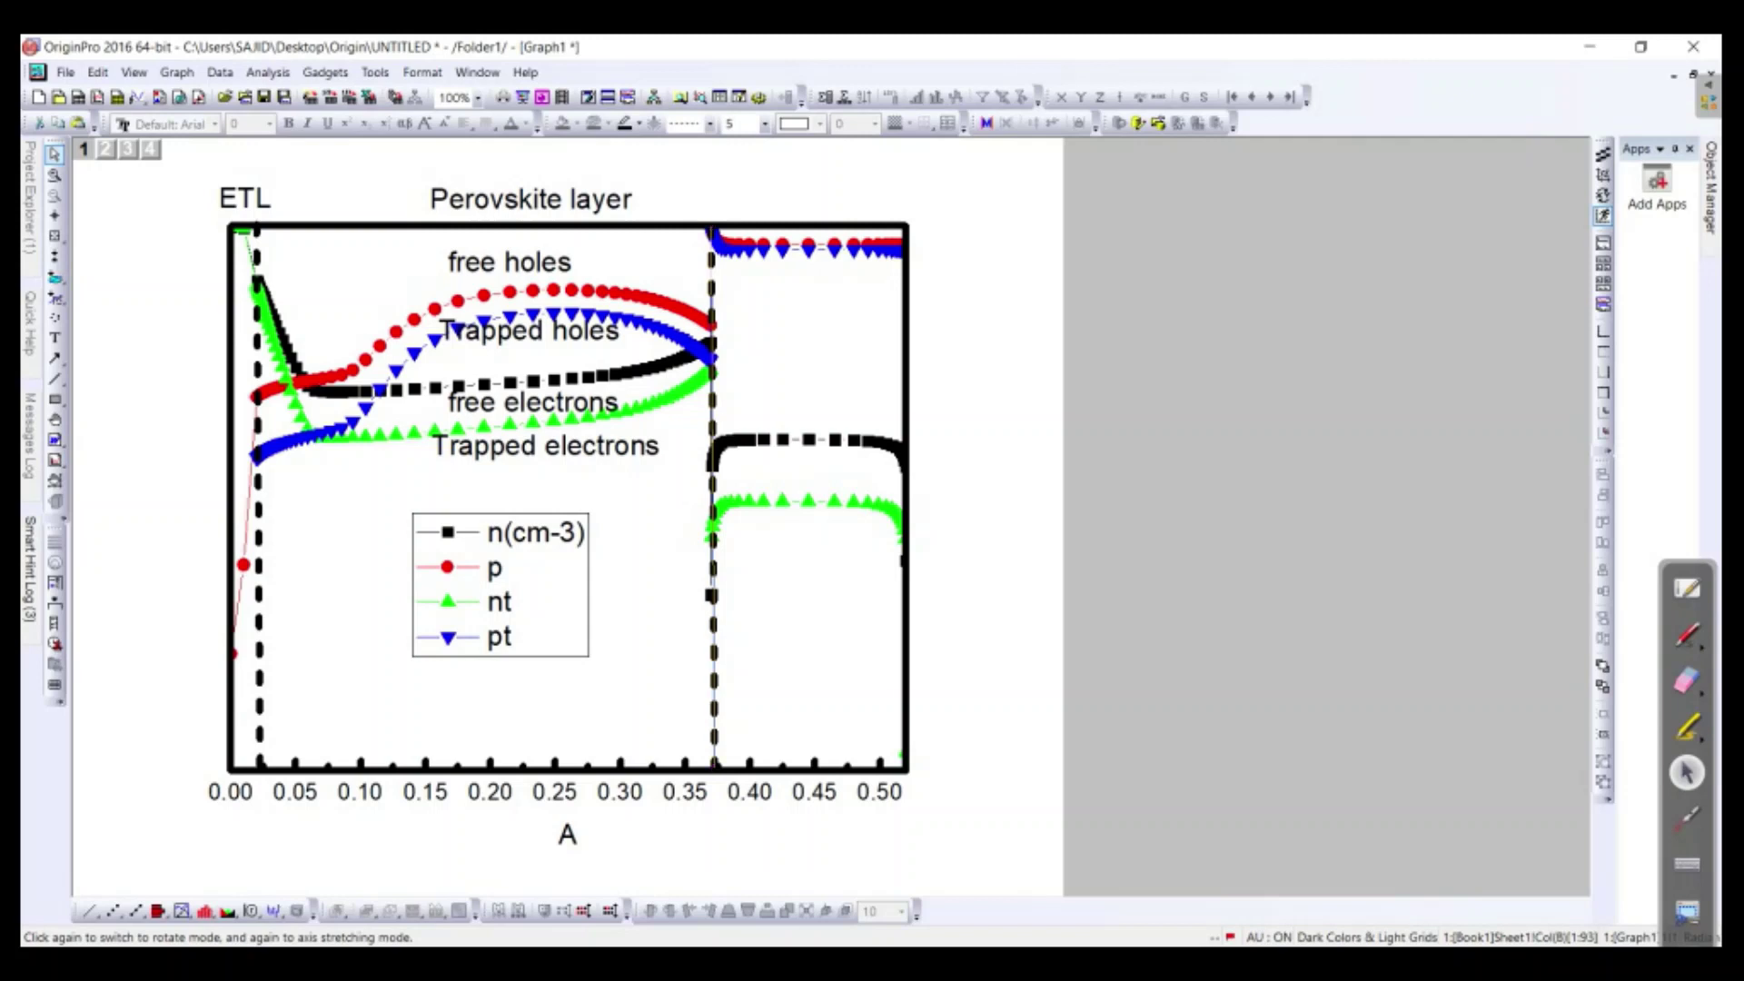
Step: Duplicate the "ETL" label, place the copy above the region past the second dashed line and change its text to "HTL"
click(630, 199)
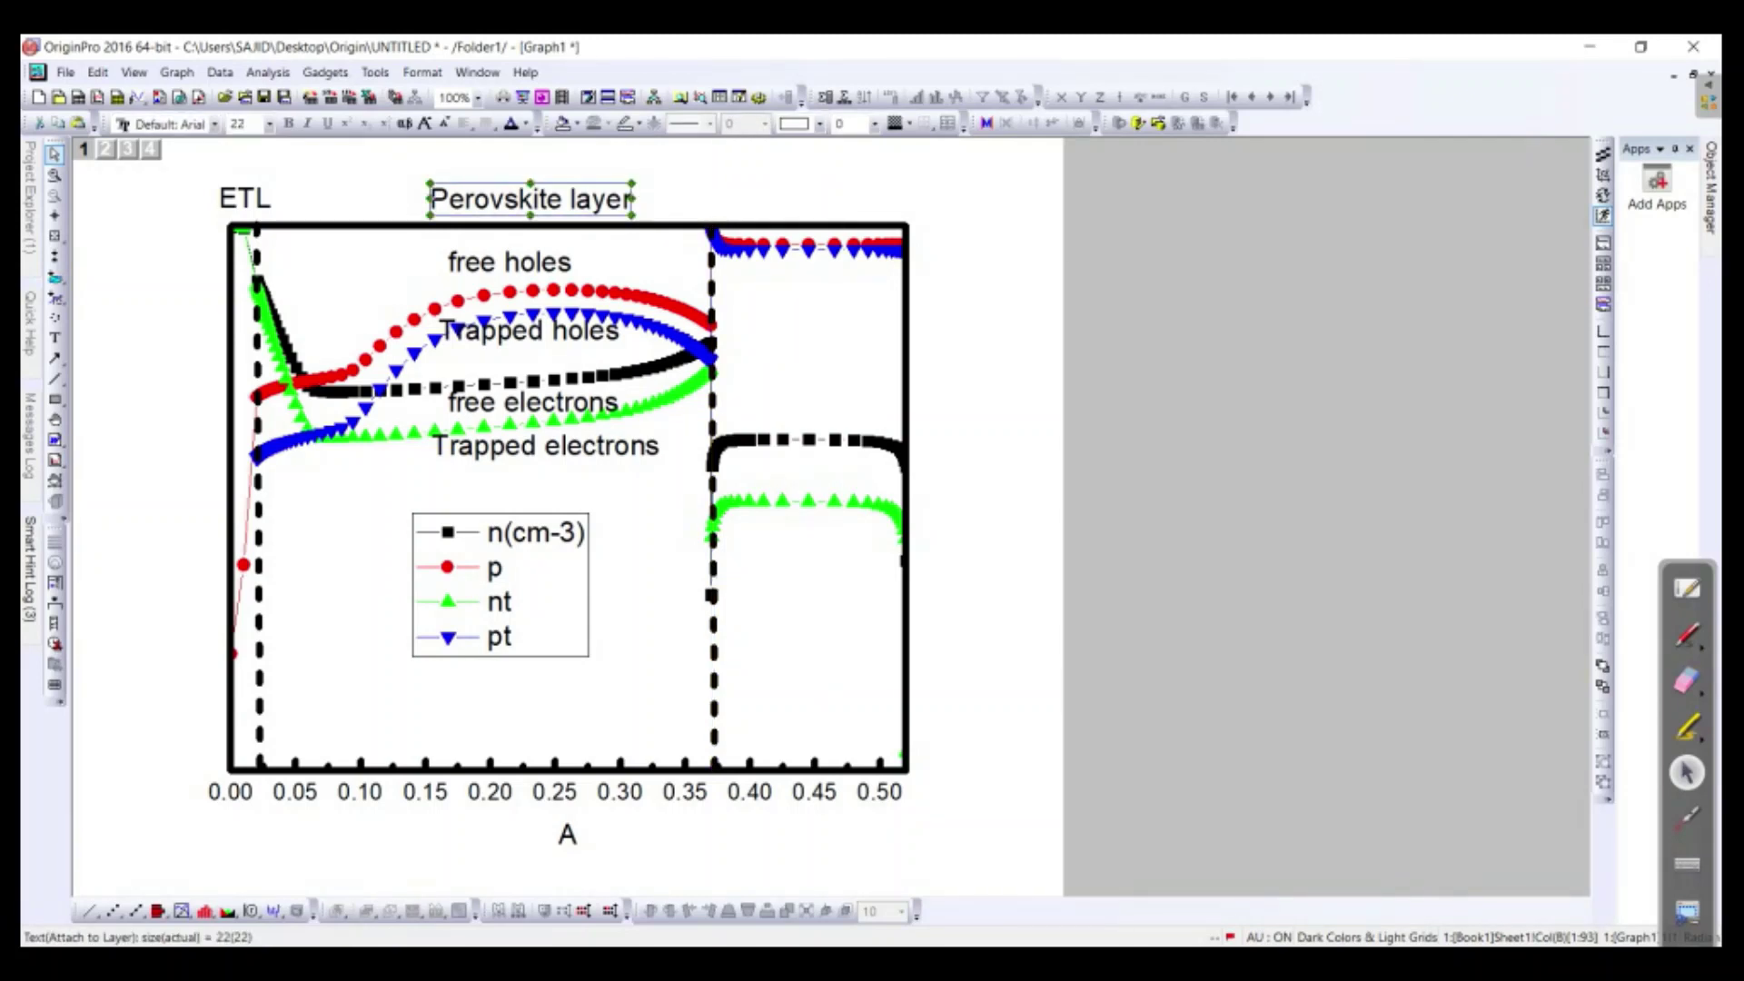
click(263, 196)
drag(245, 196, 788, 196)
double_click(805, 196)
text(HTL)
key(Escape)
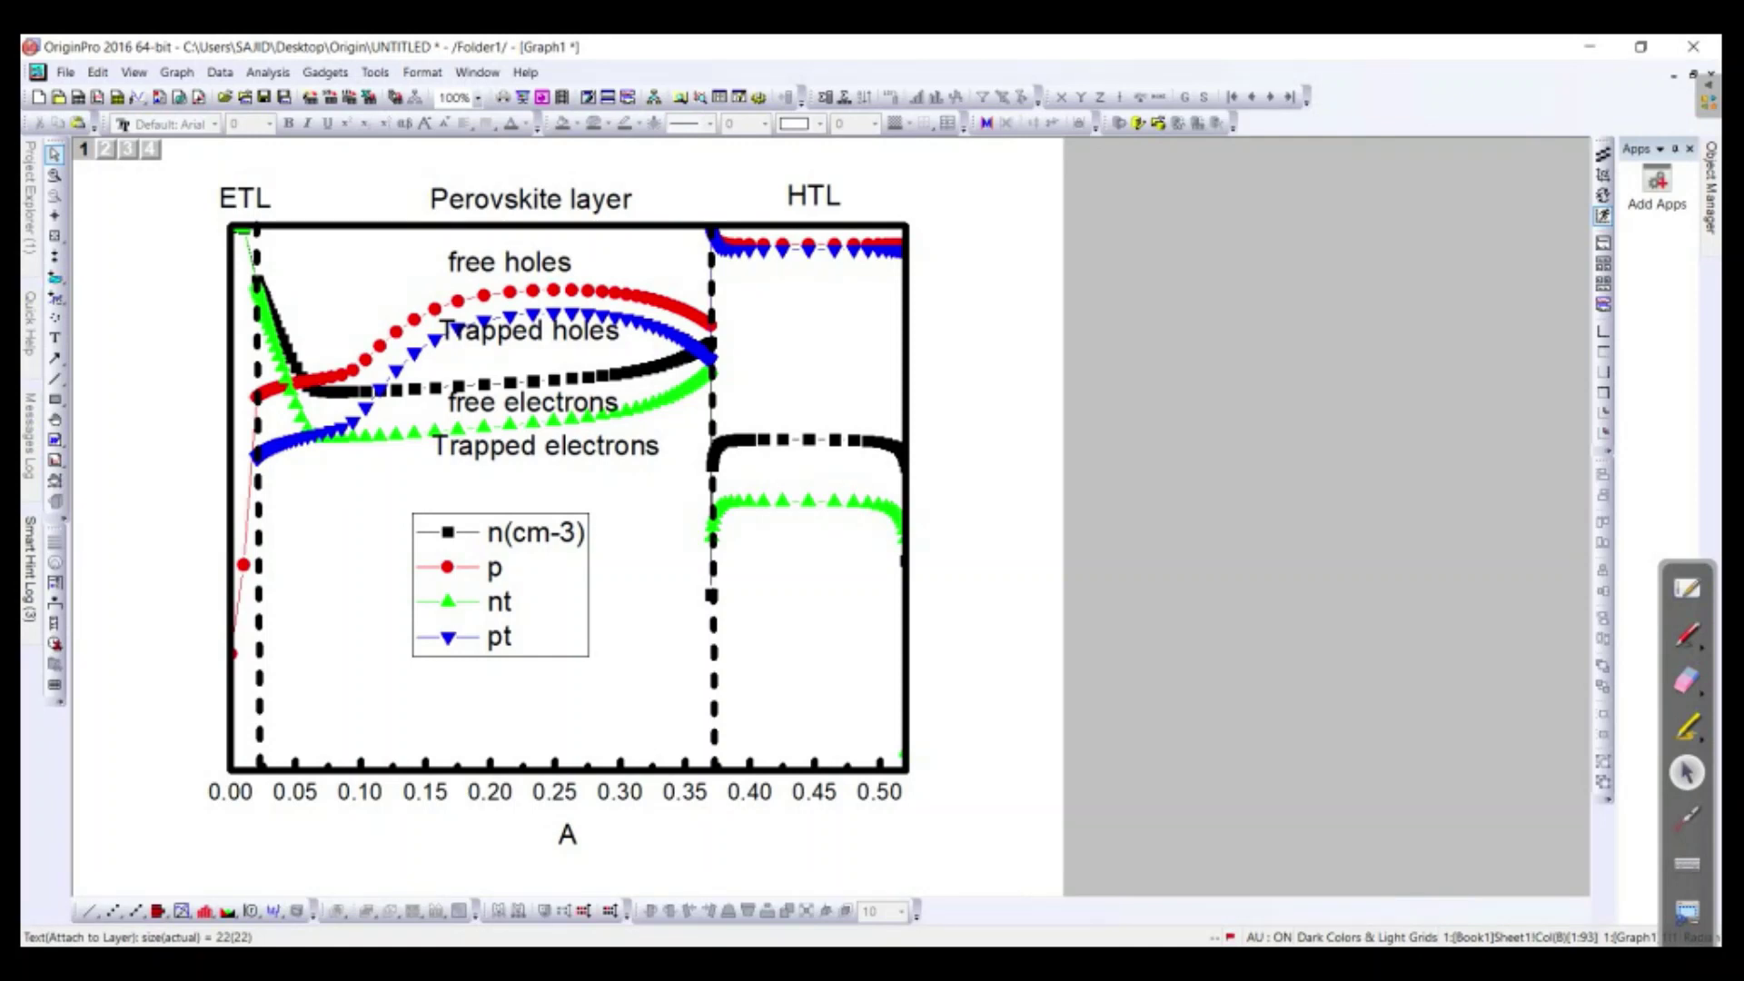
Step: Add a text label "Carrier density (a.u.)" and move it just outside the right edge of the plot frame
right_click(181, 398)
click(213, 433)
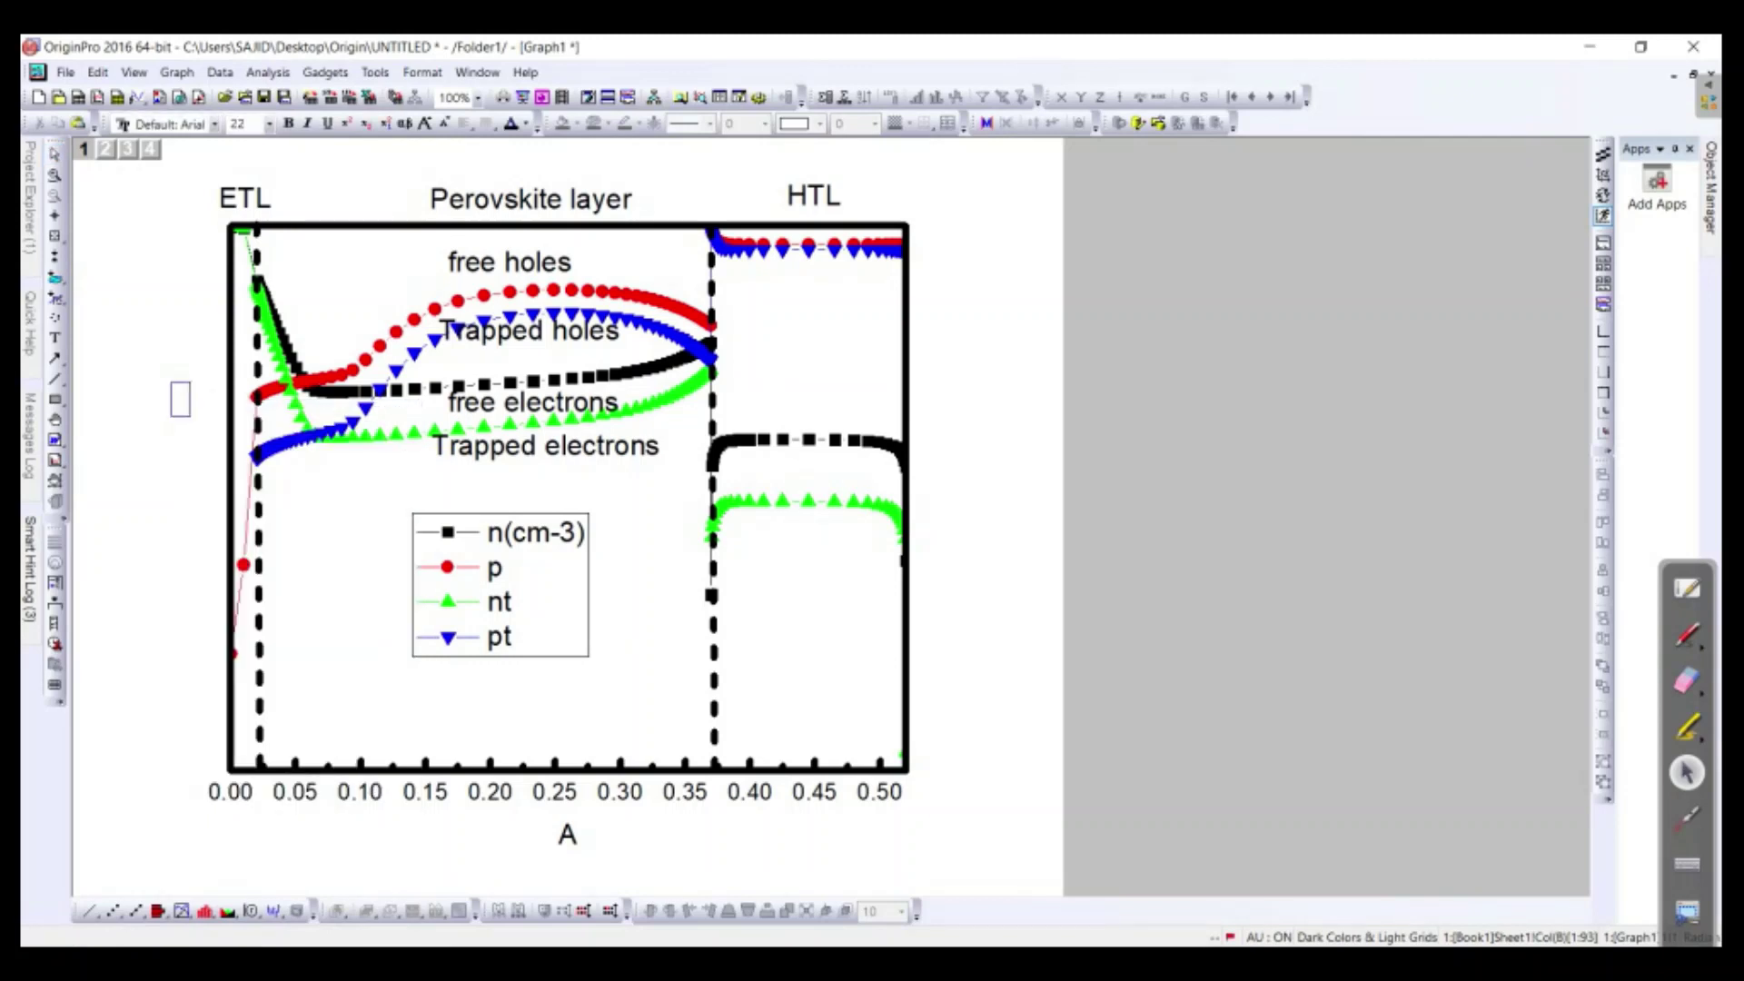
text(Carrier)
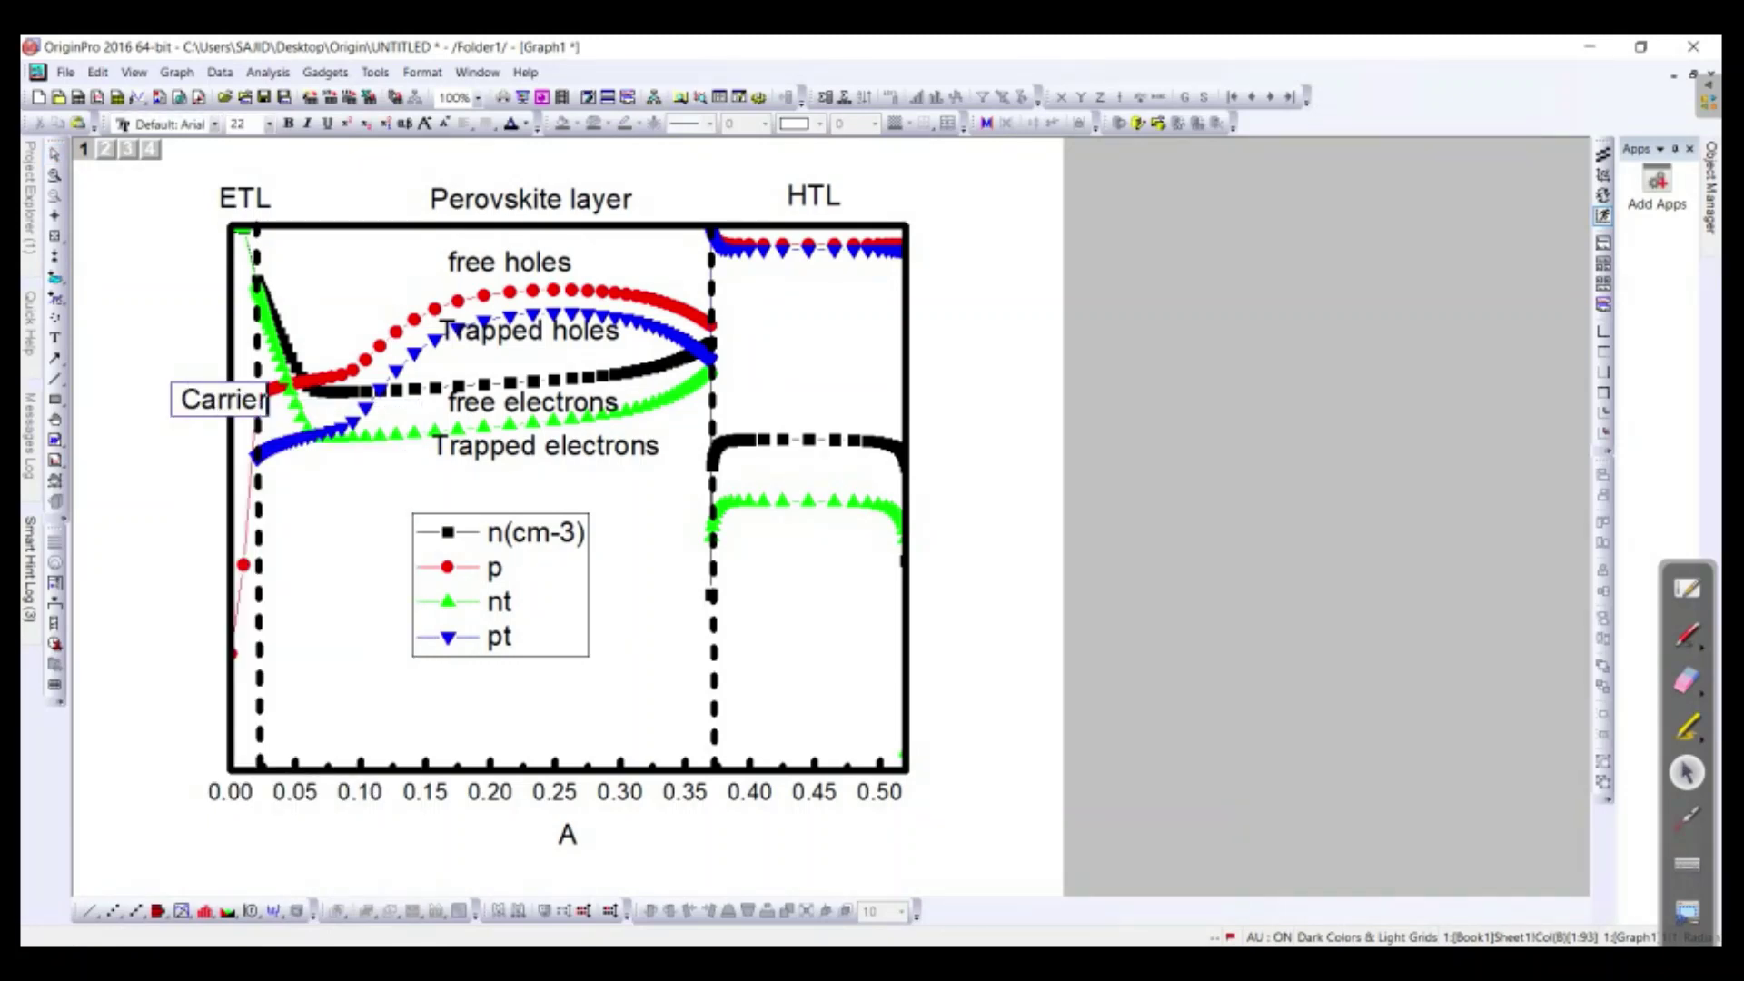
text( densit)
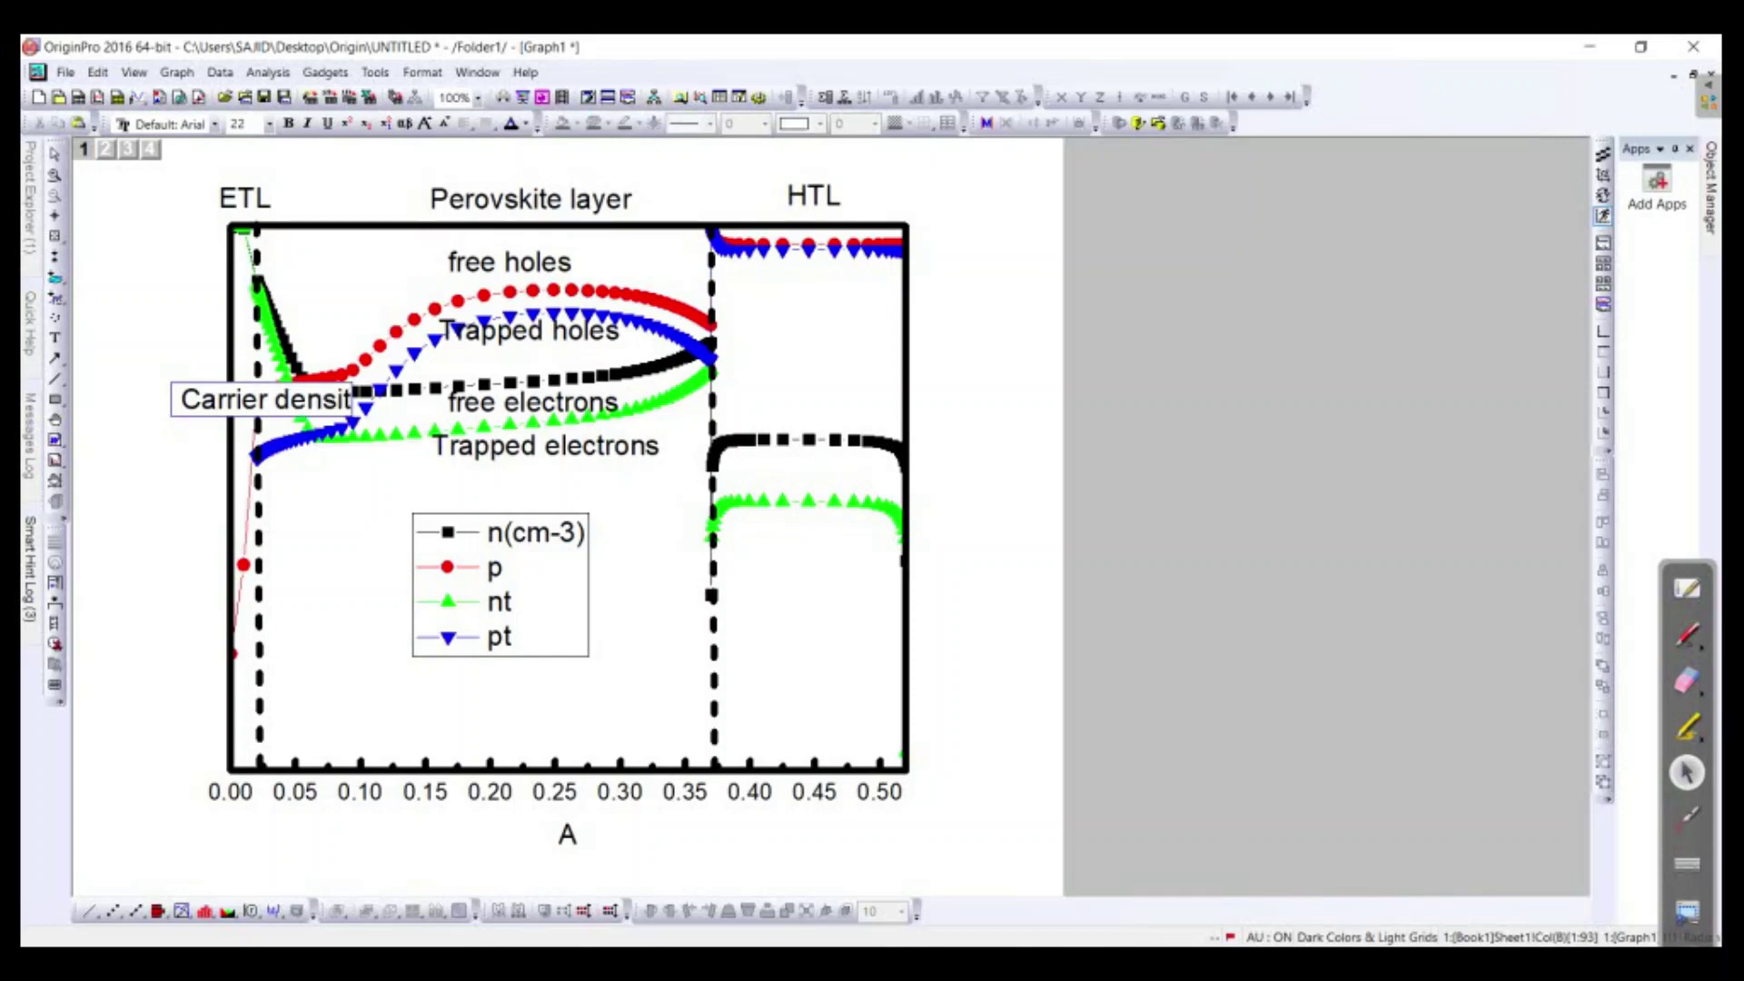
text(y (a.u.))
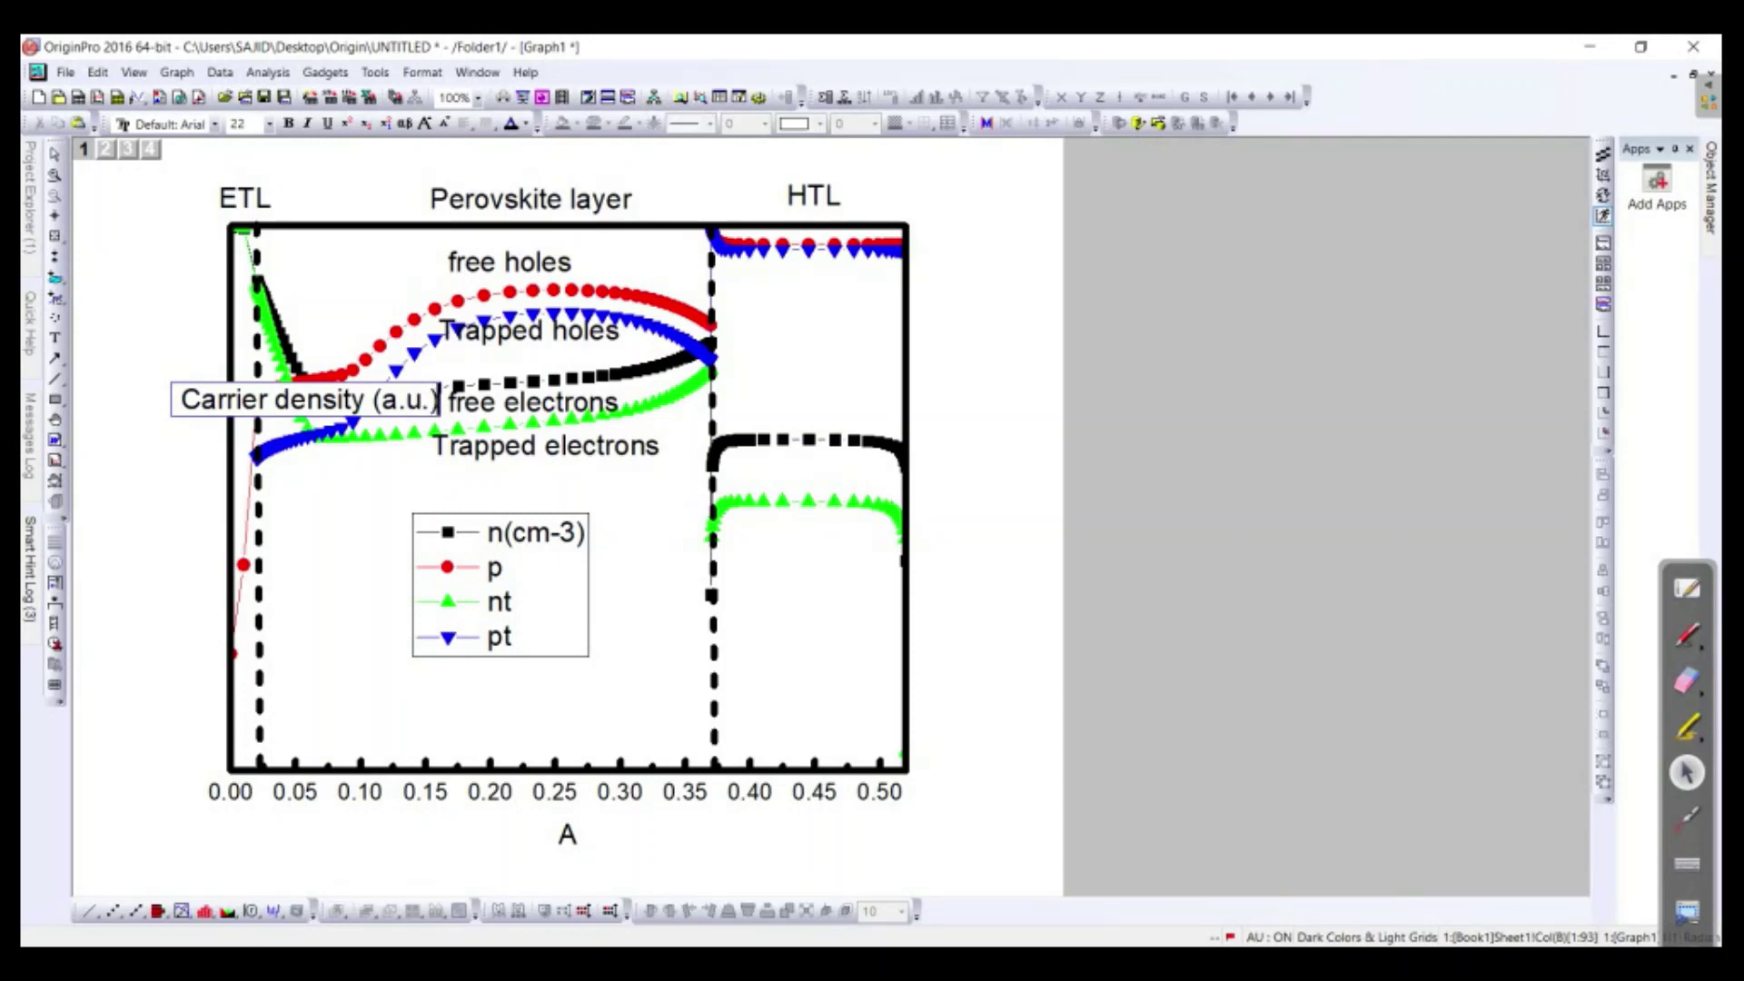
key(Escape)
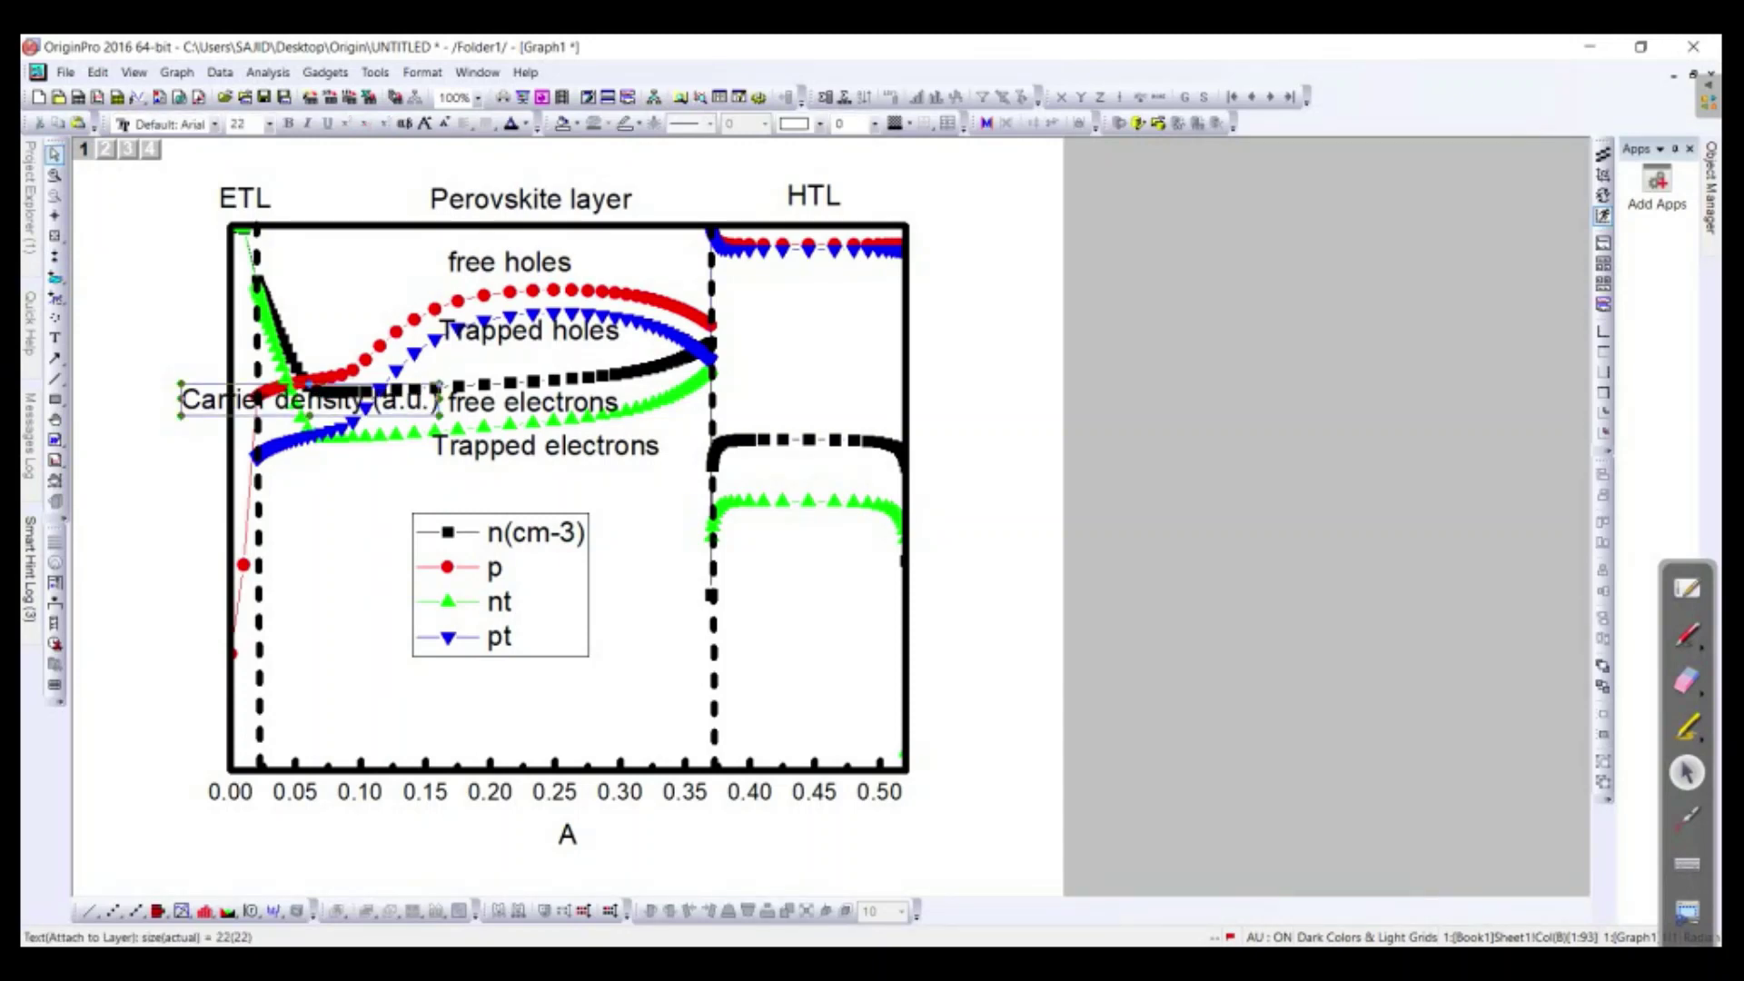
drag(309, 399, 1043, 451)
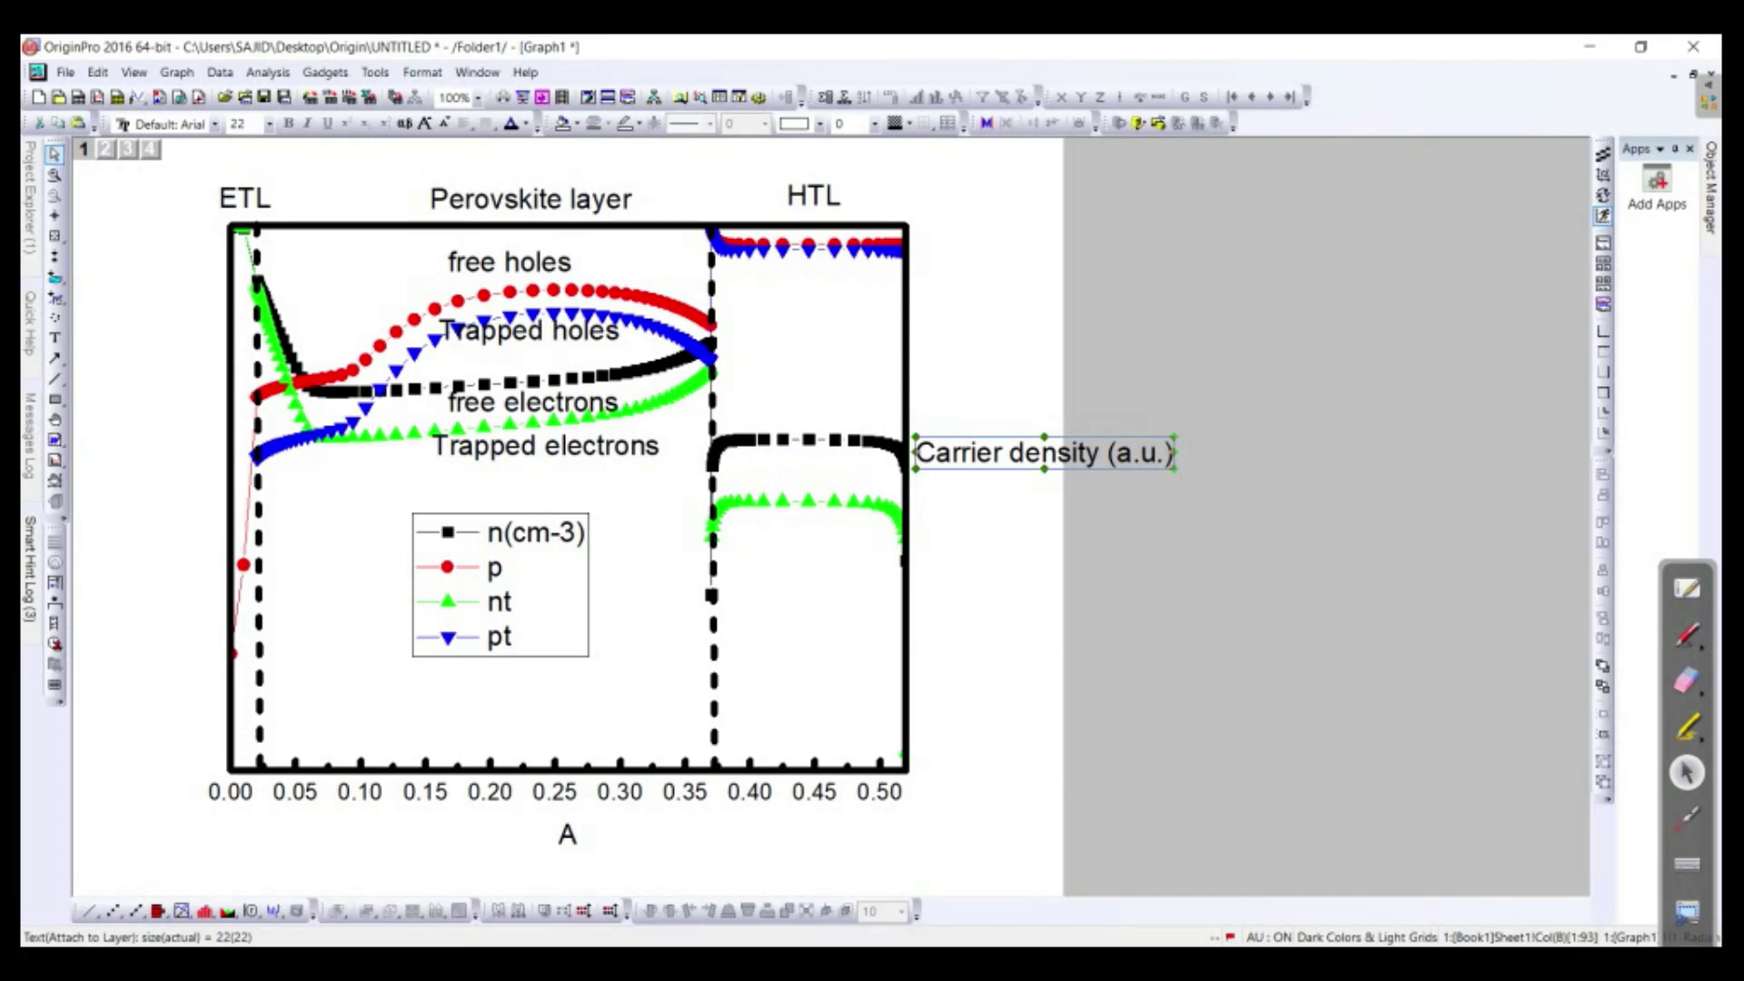
key(Escape)
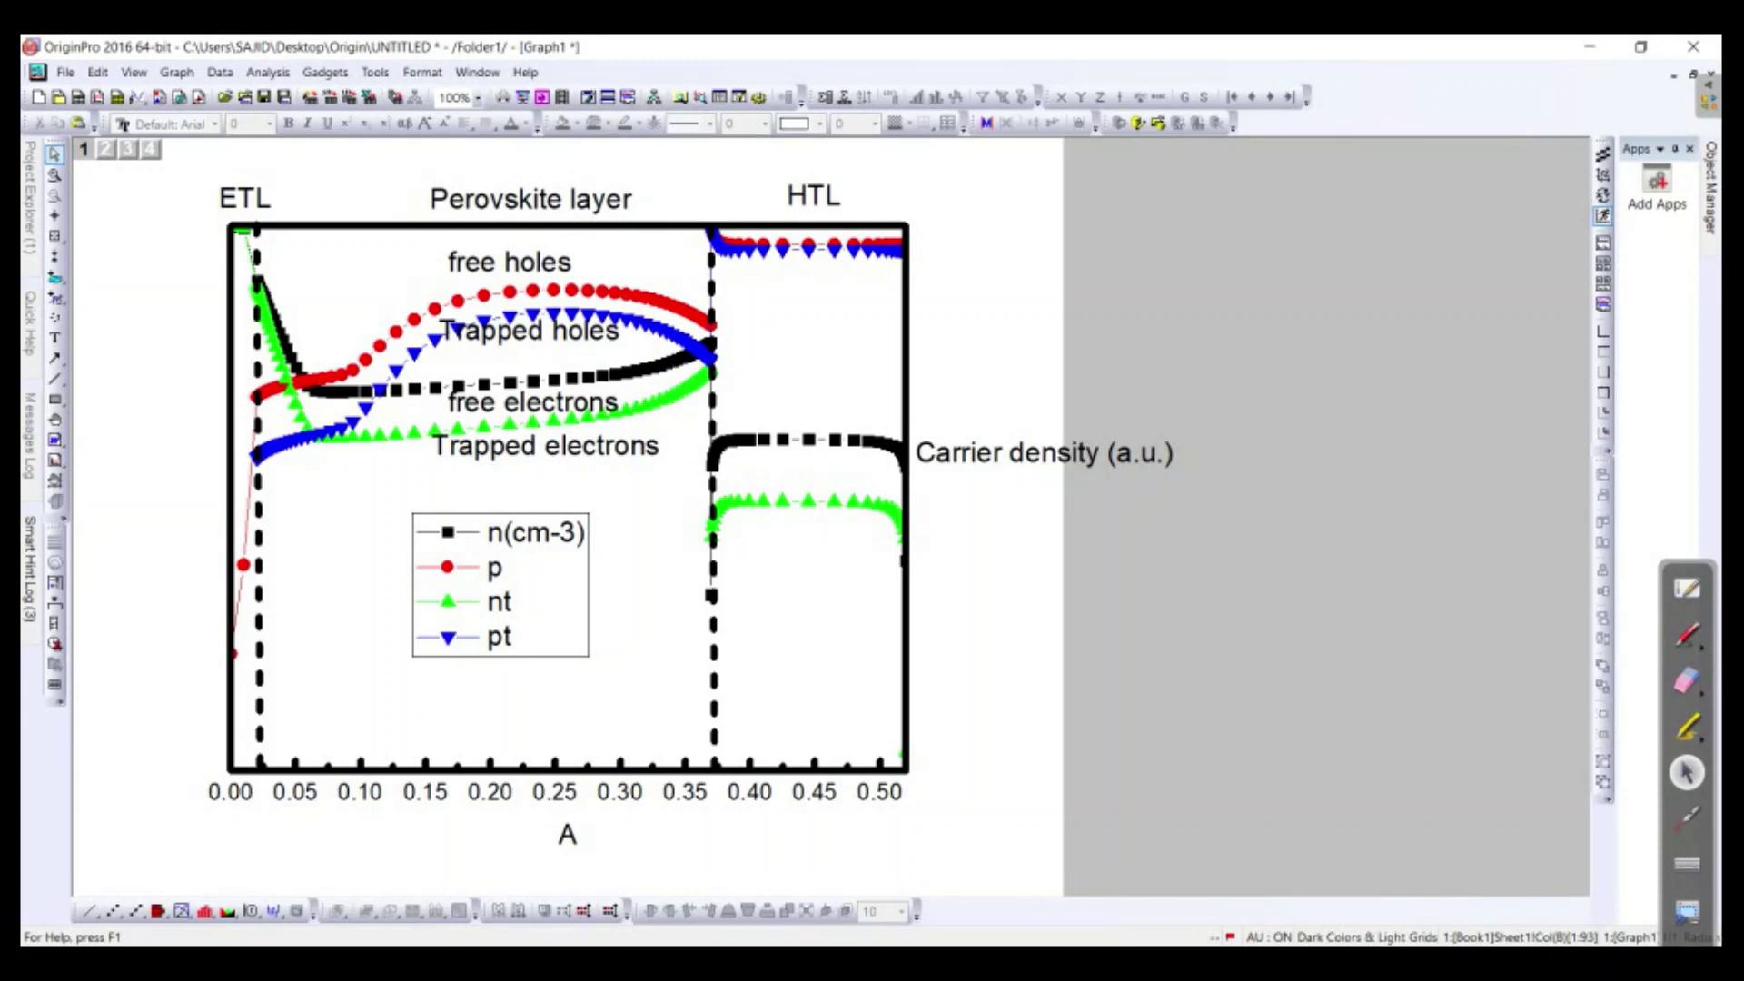
click(977, 963)
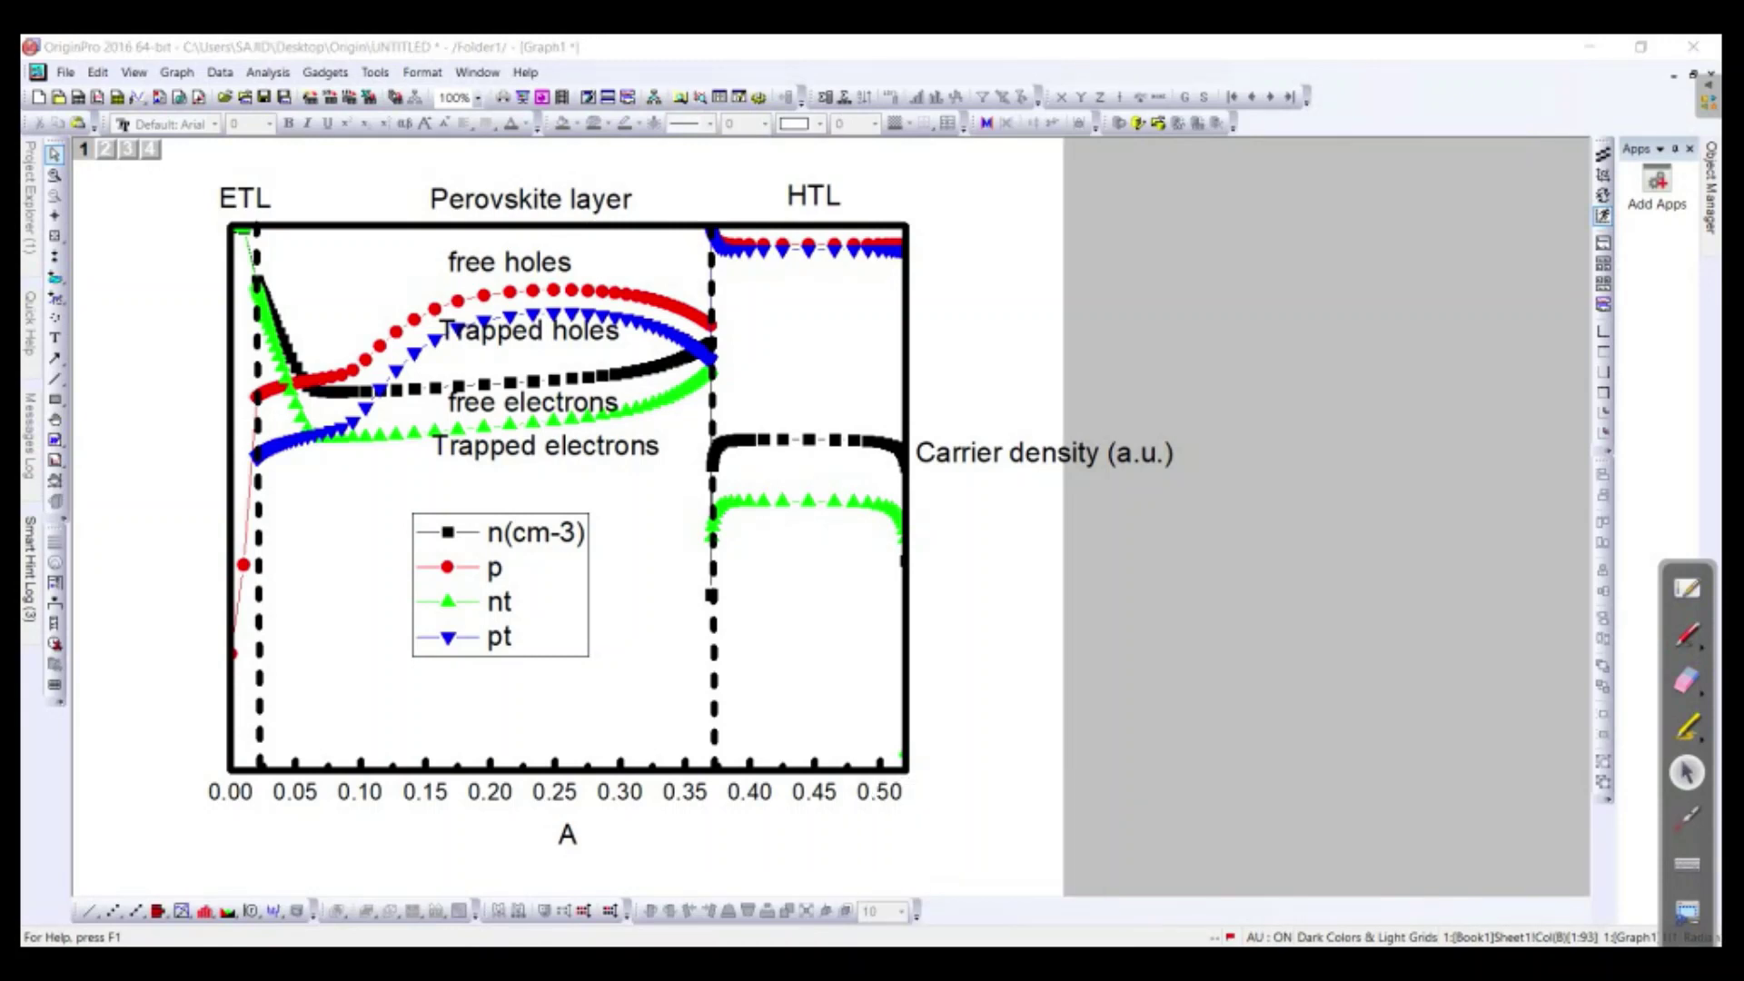